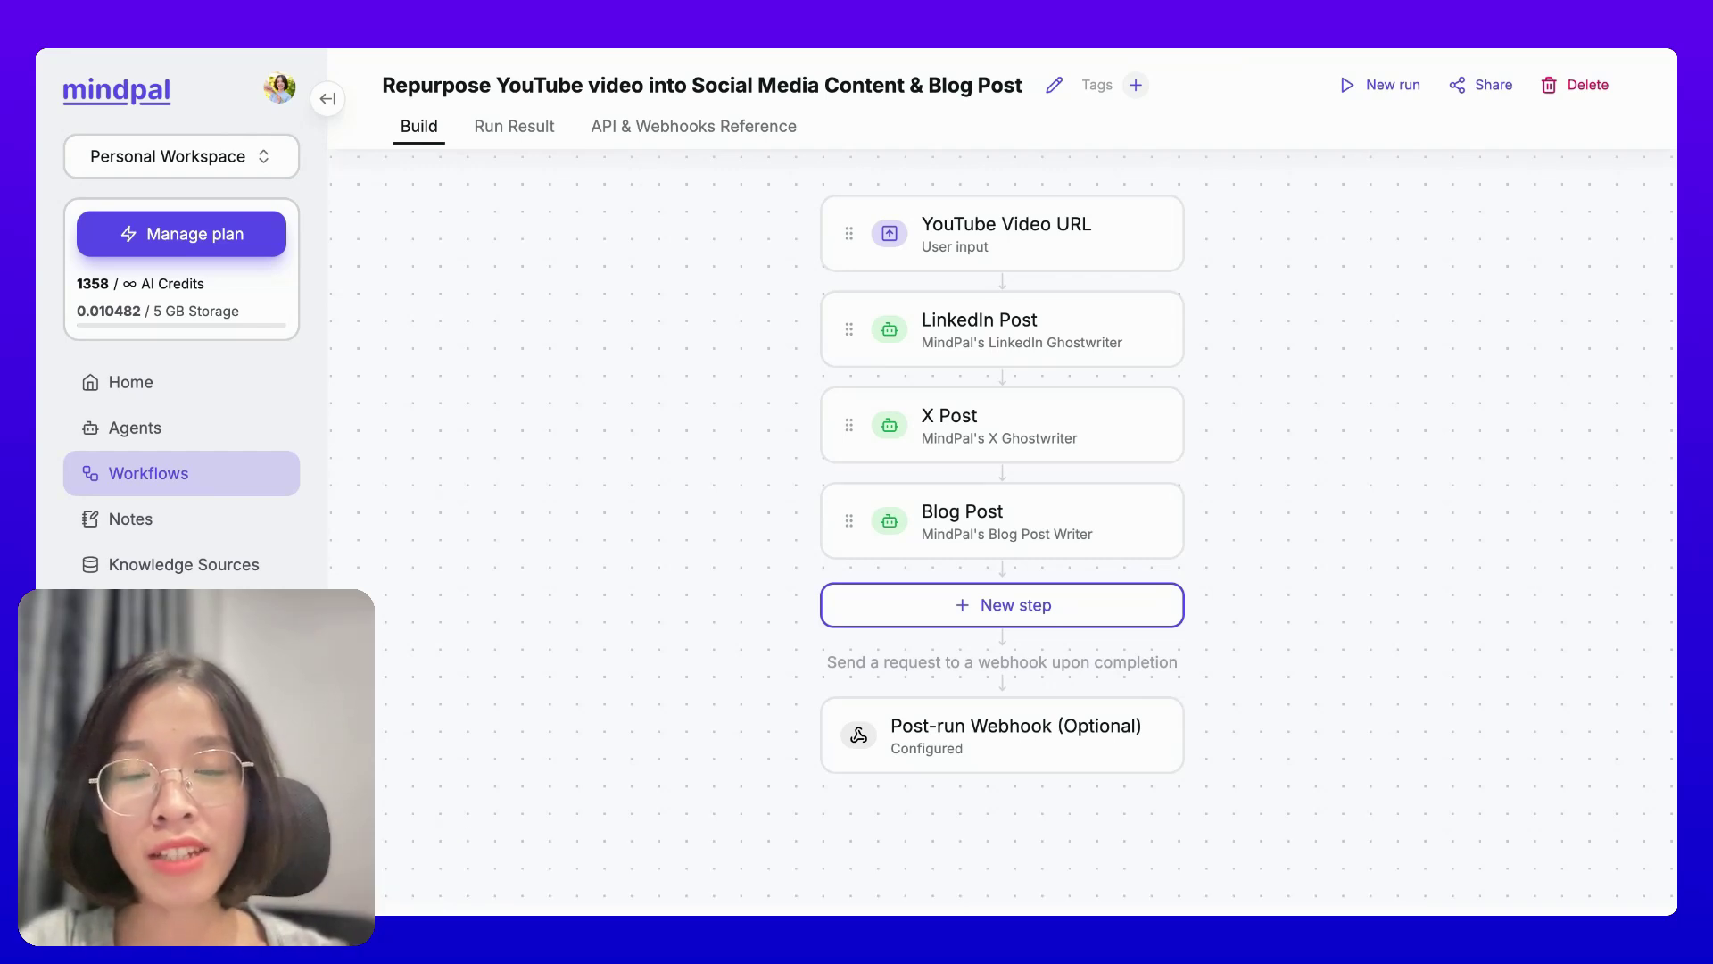
- Review the workflow's user input and the LinkedIn Post, X Post and Blog Post step prompts
click(948, 255)
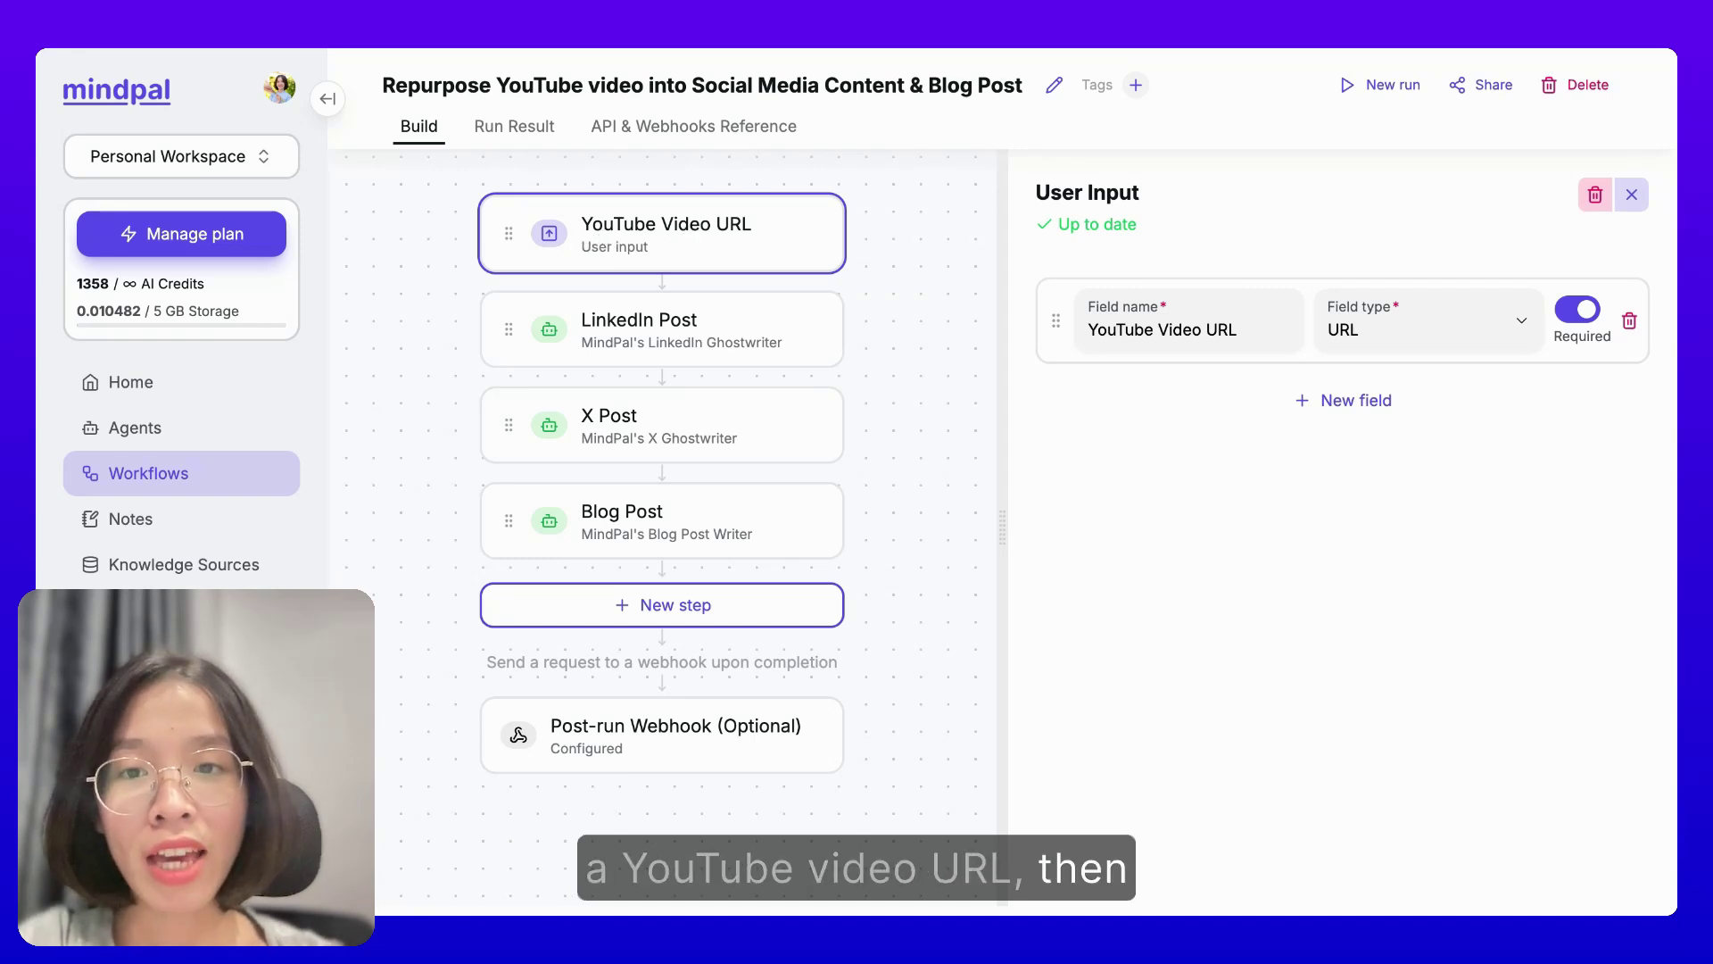
click(648, 349)
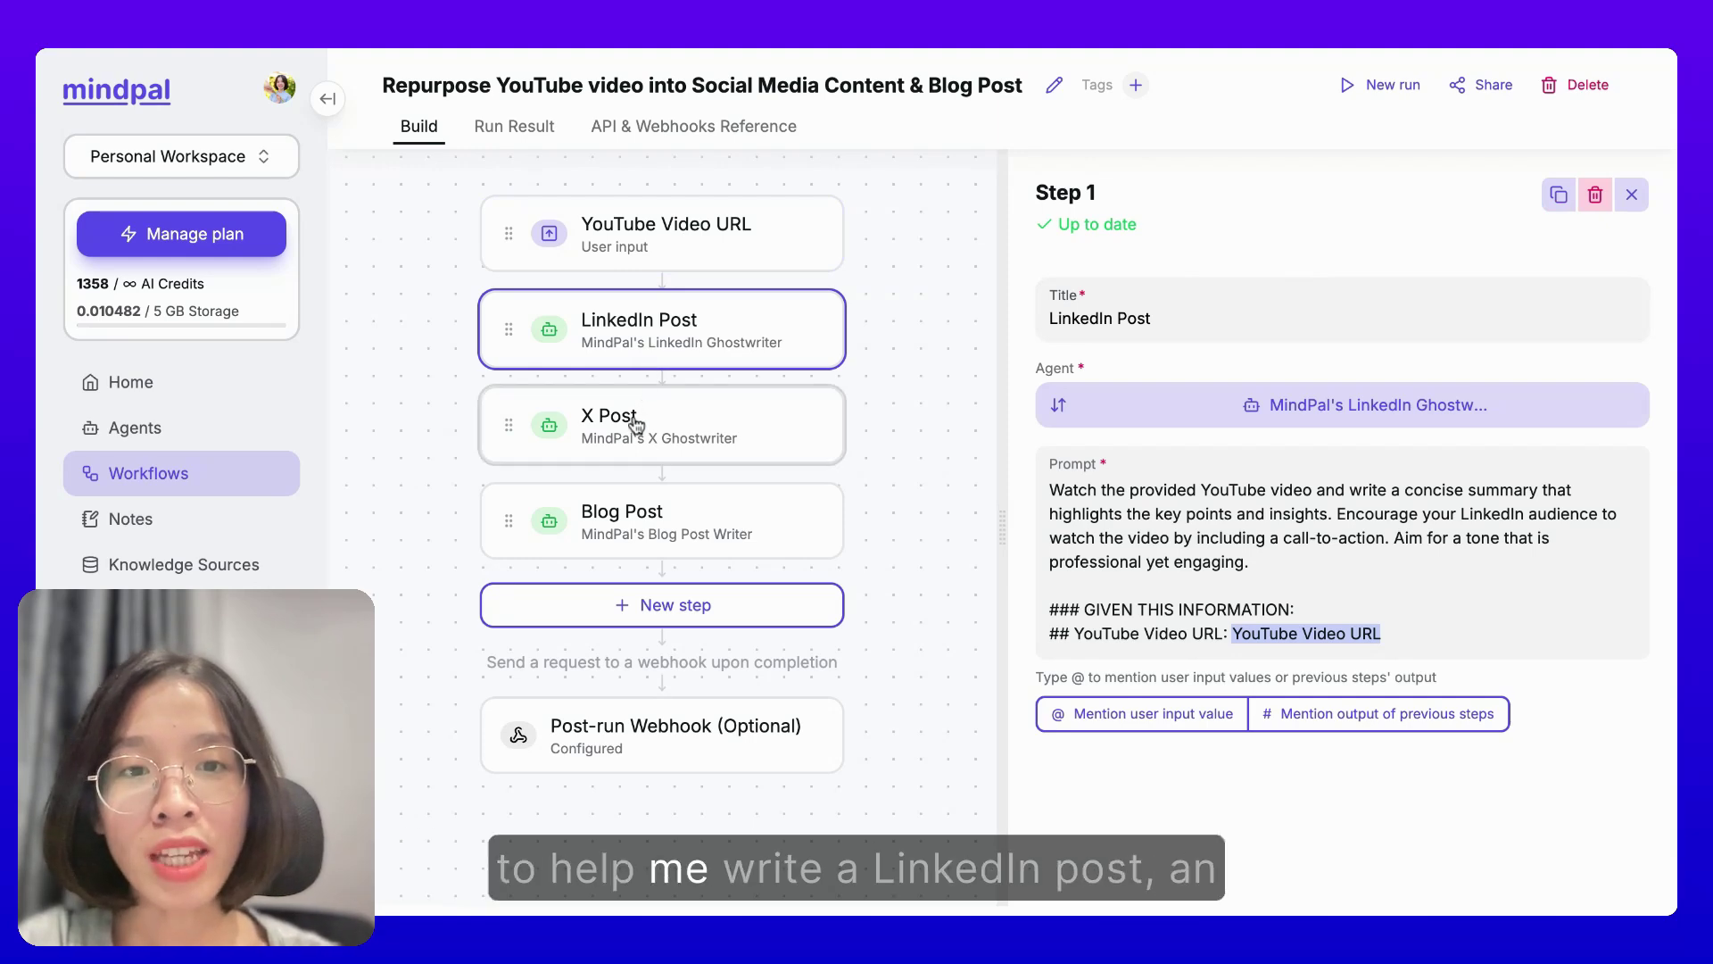
click(602, 426)
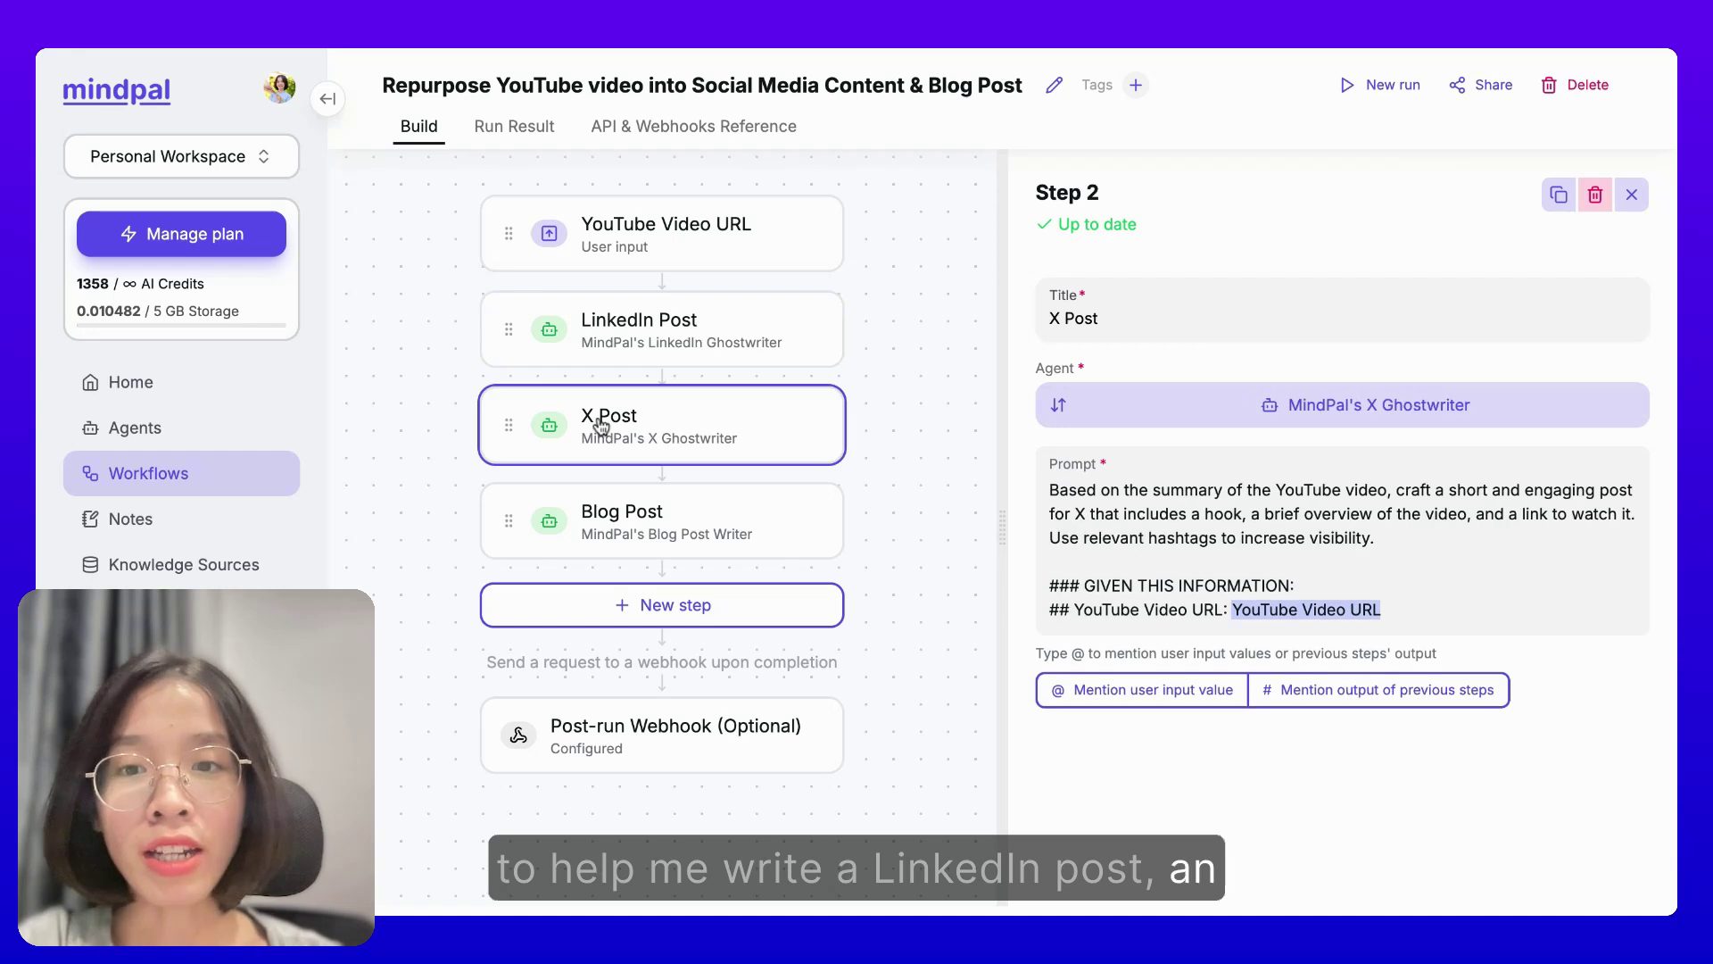
click(619, 517)
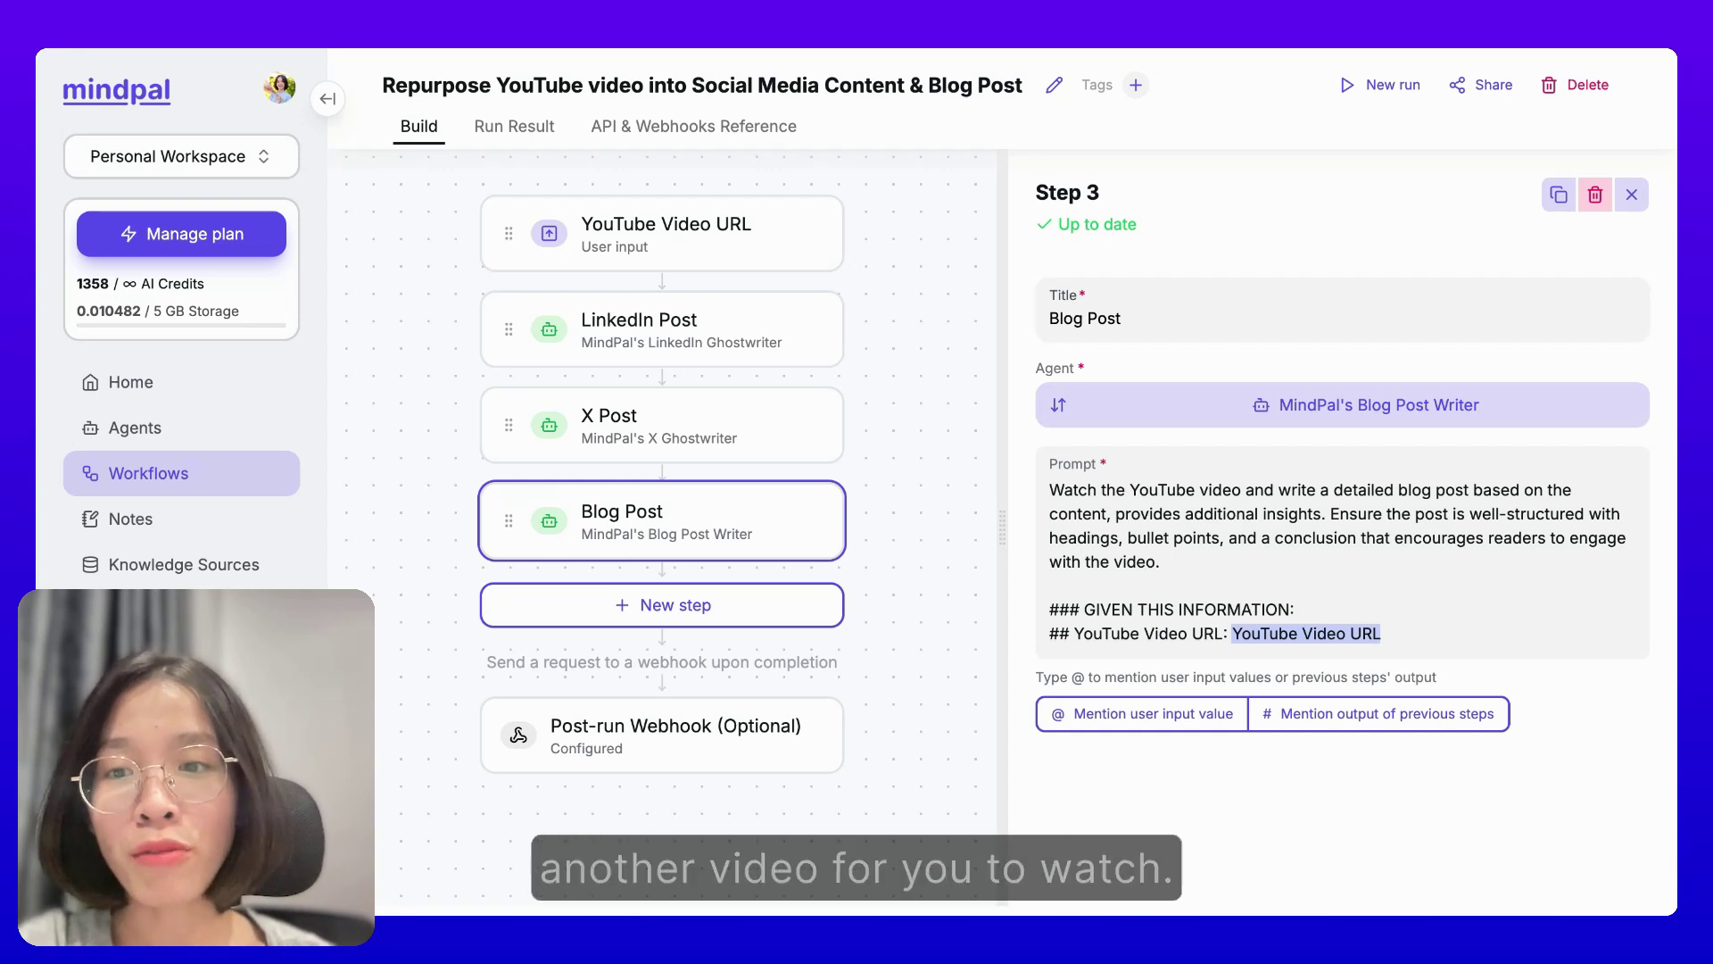
- Start a new workflow run and focus its YouTube Video URL field
click(1632, 195)
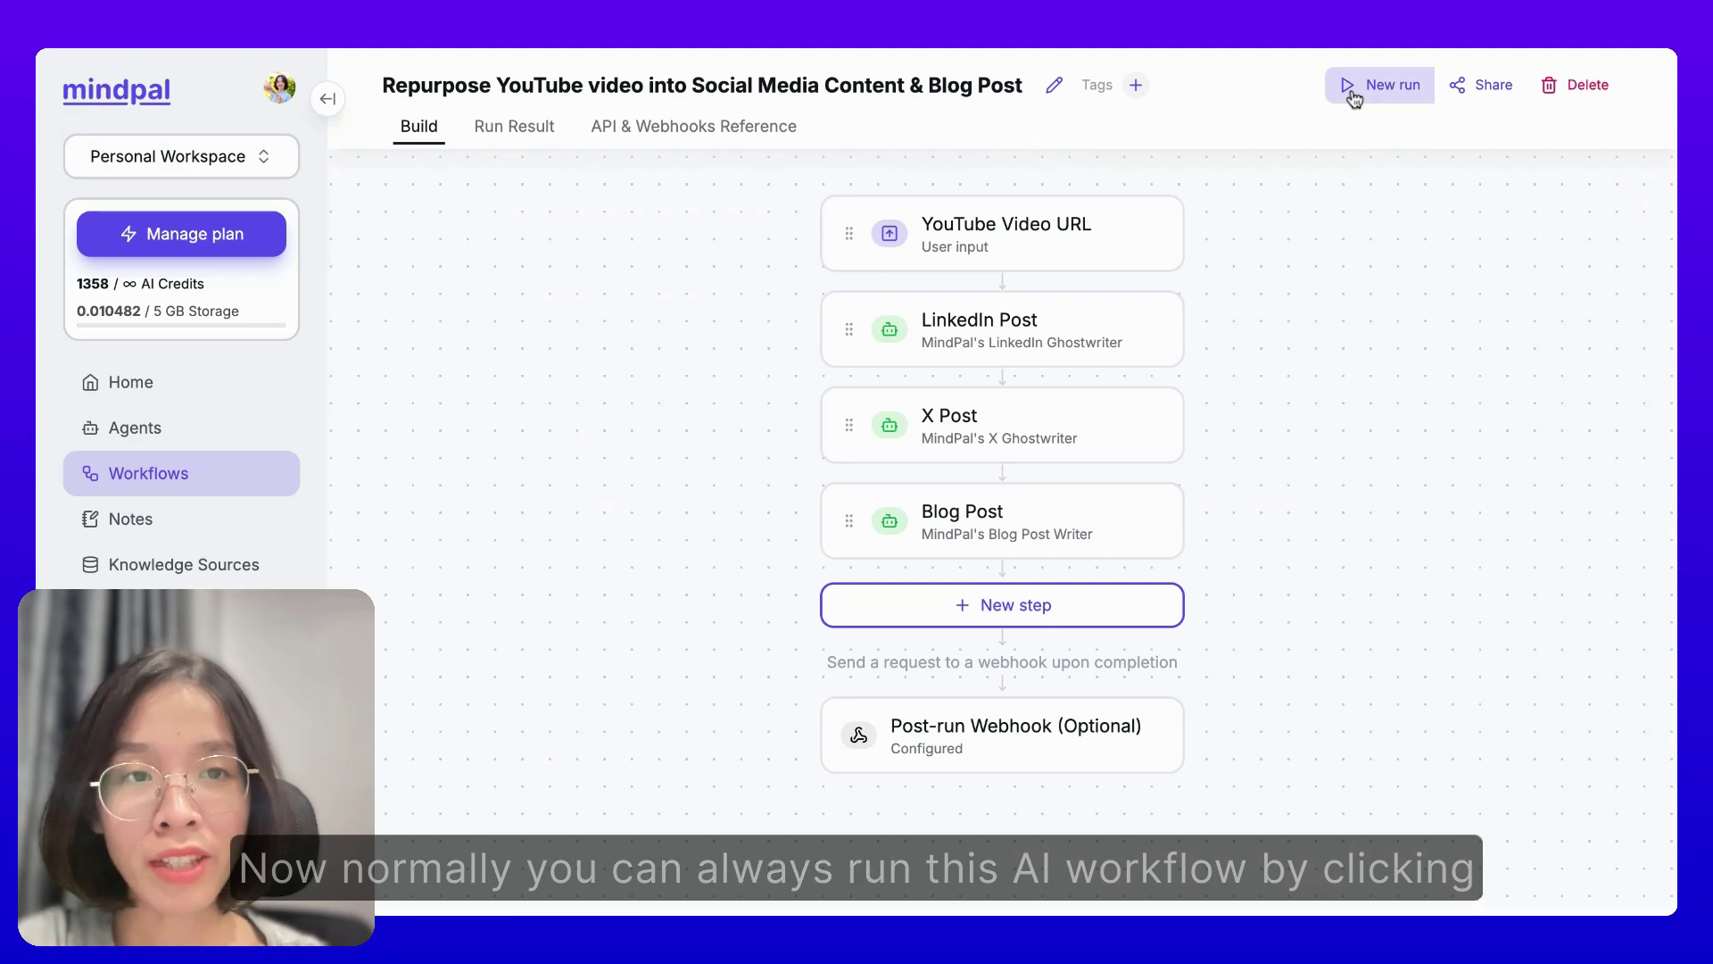
click(1381, 85)
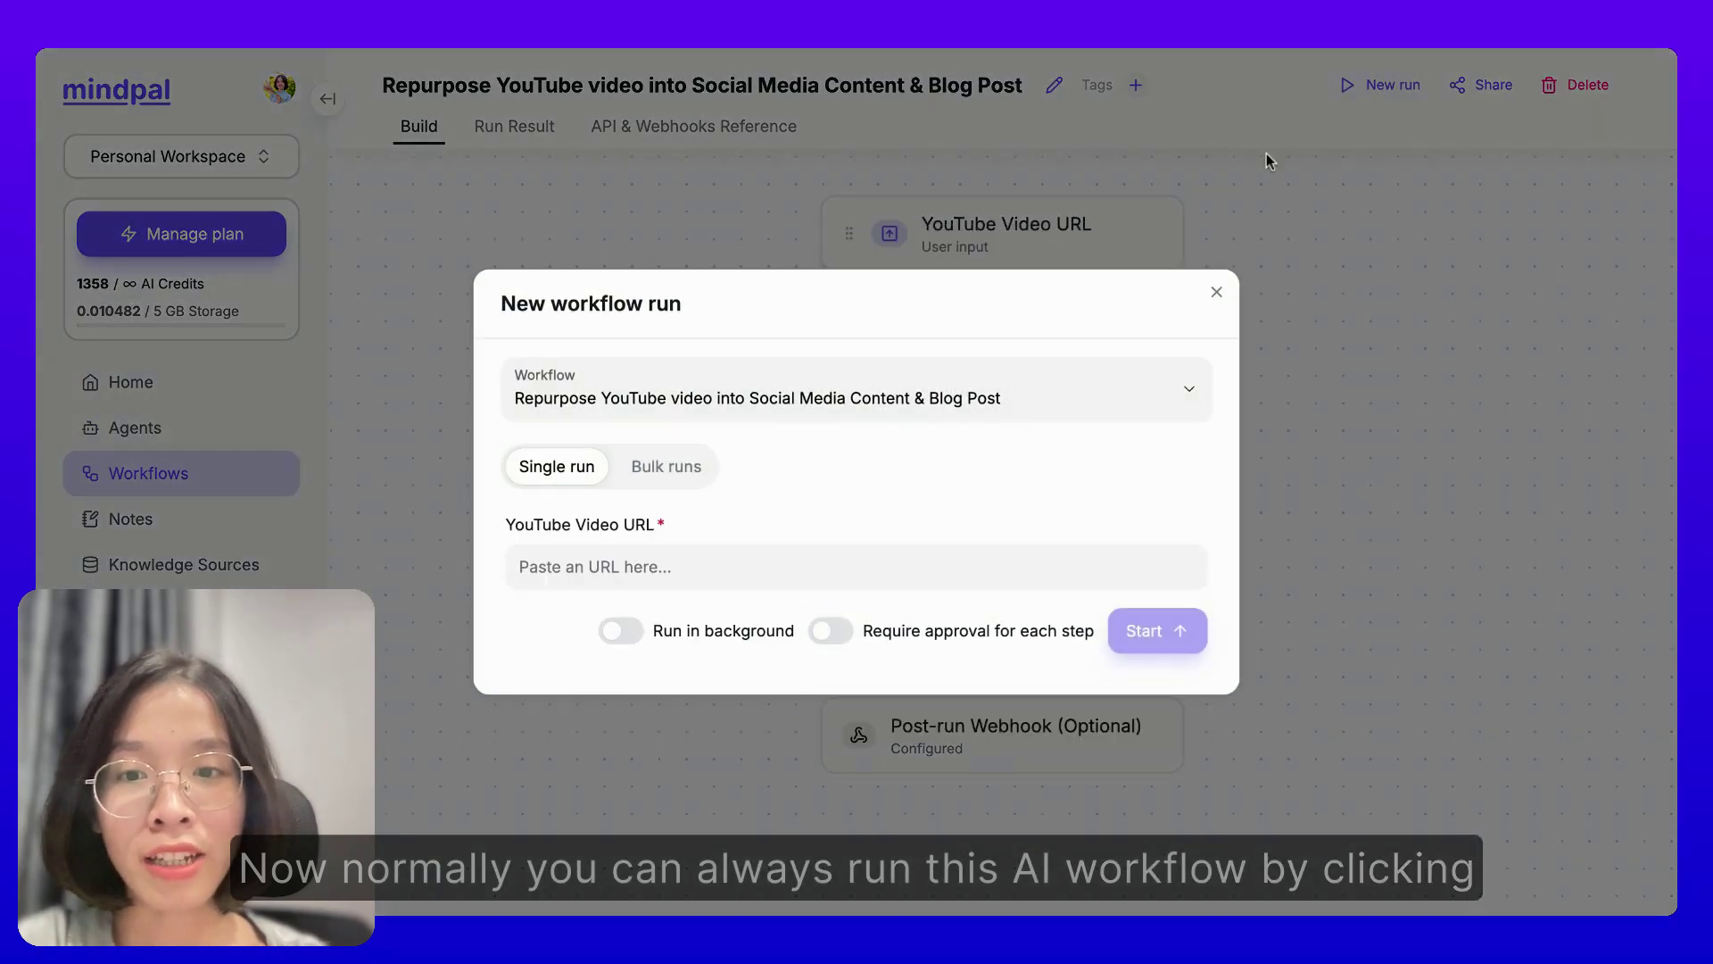
click(536, 569)
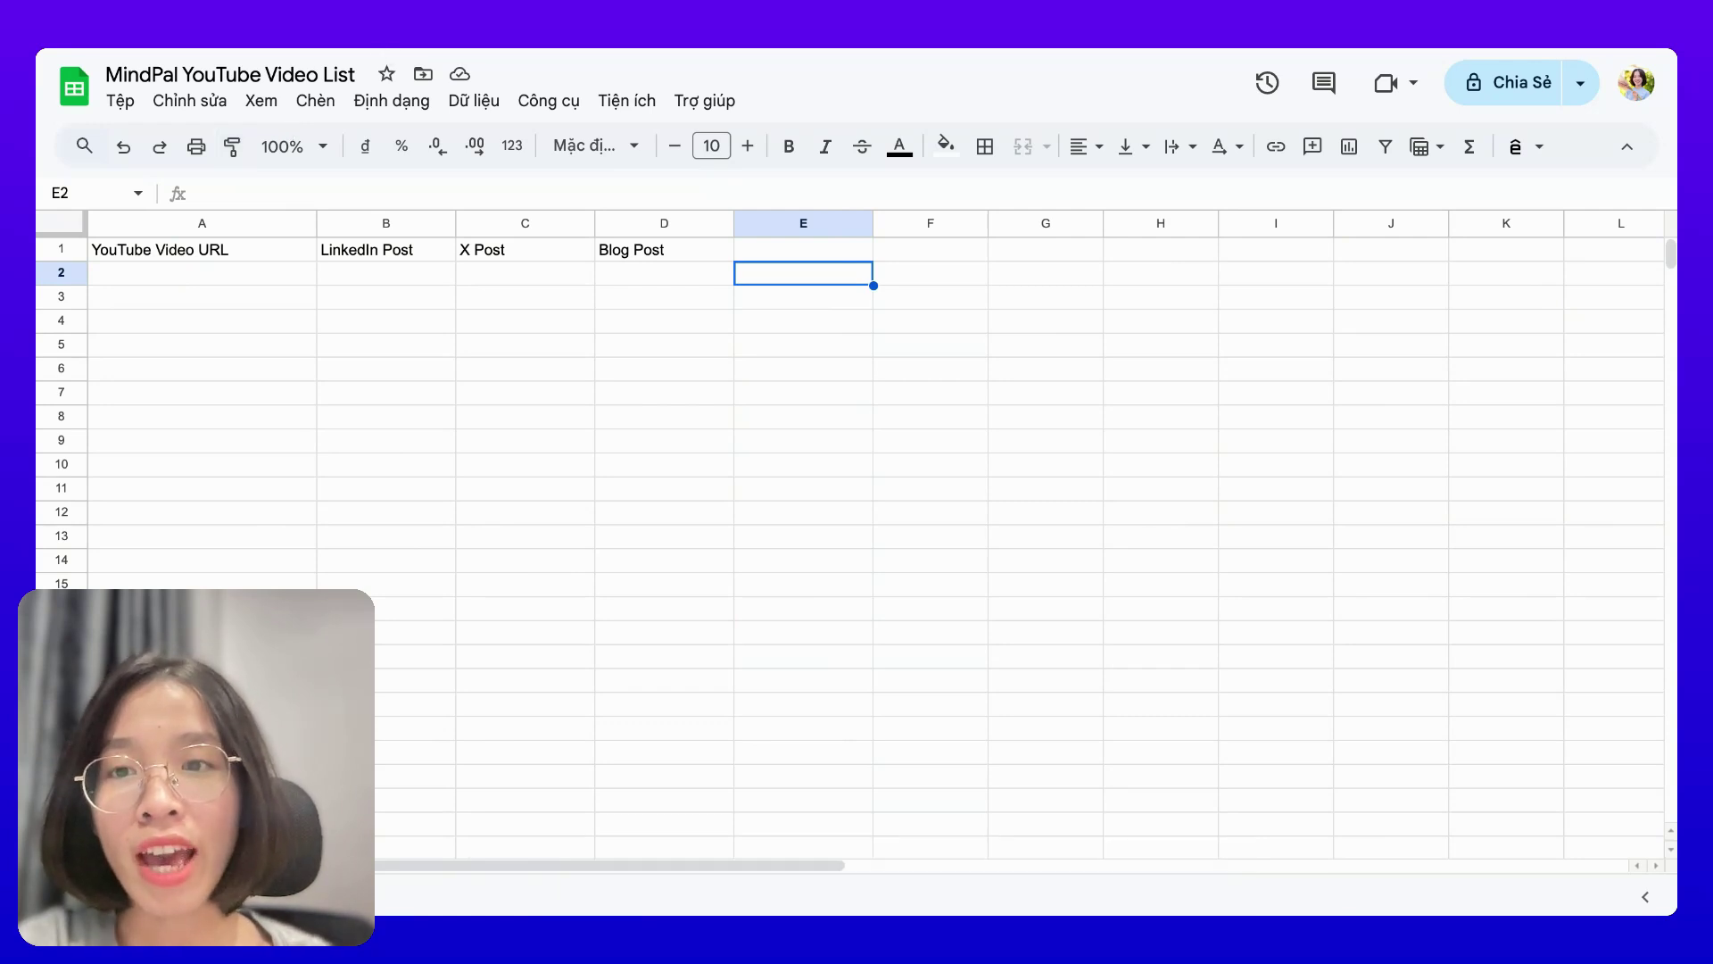
click(138, 286)
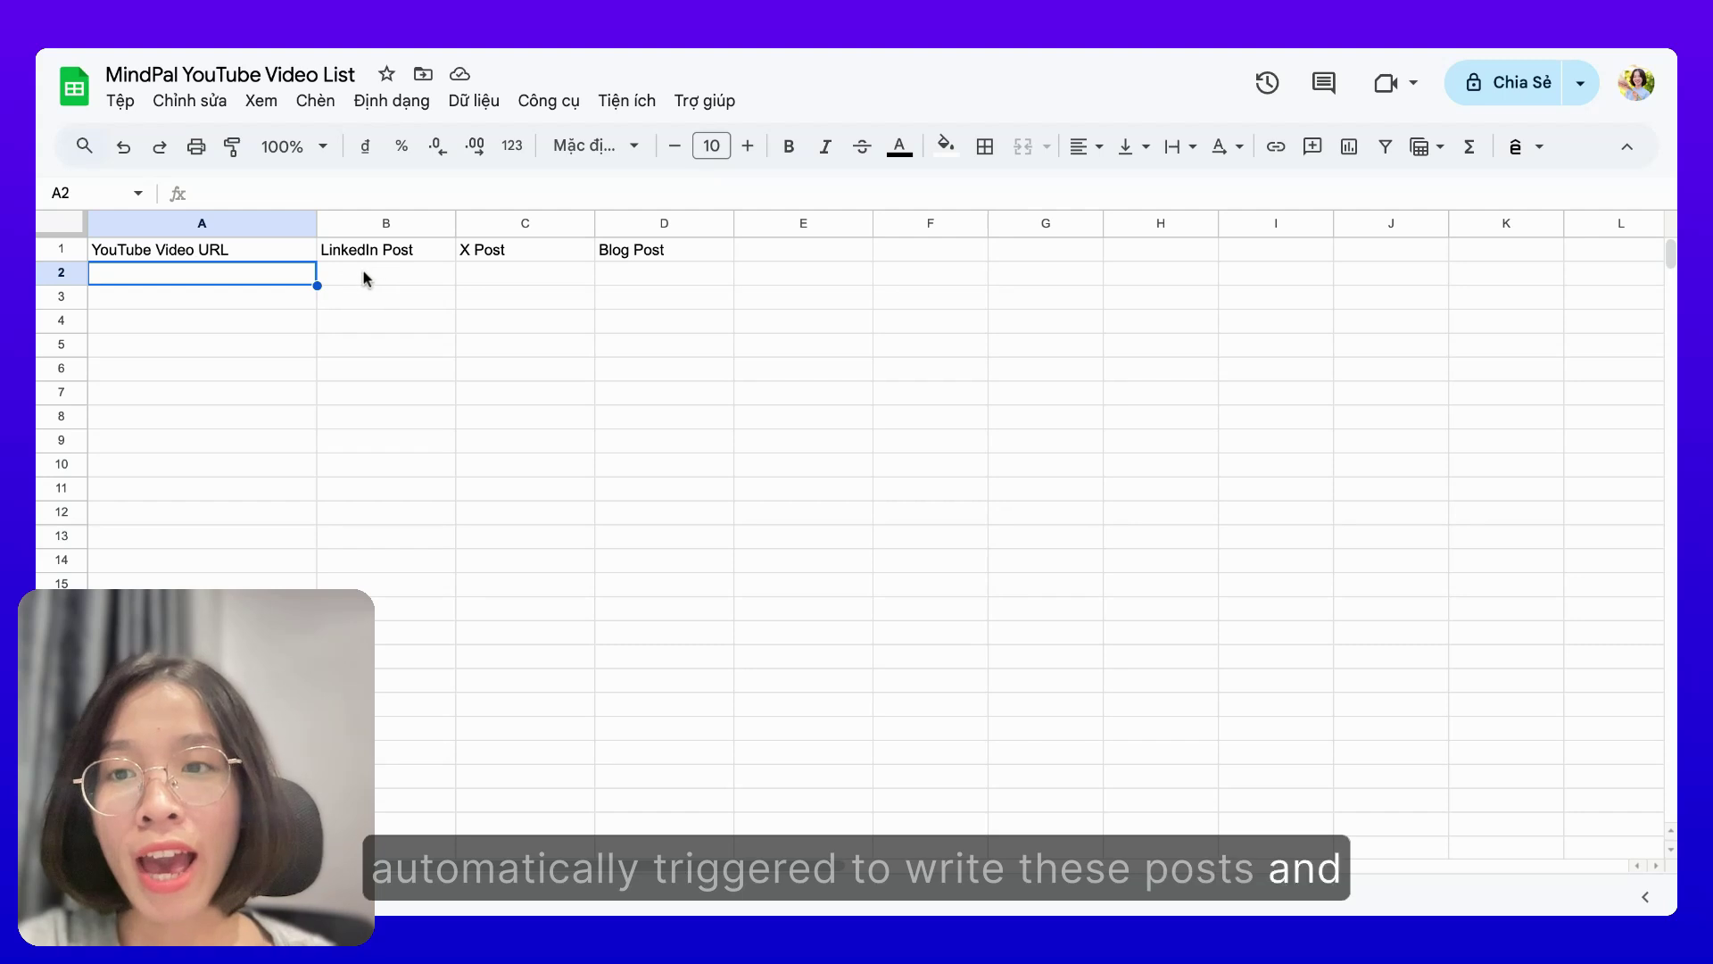
click(432, 276)
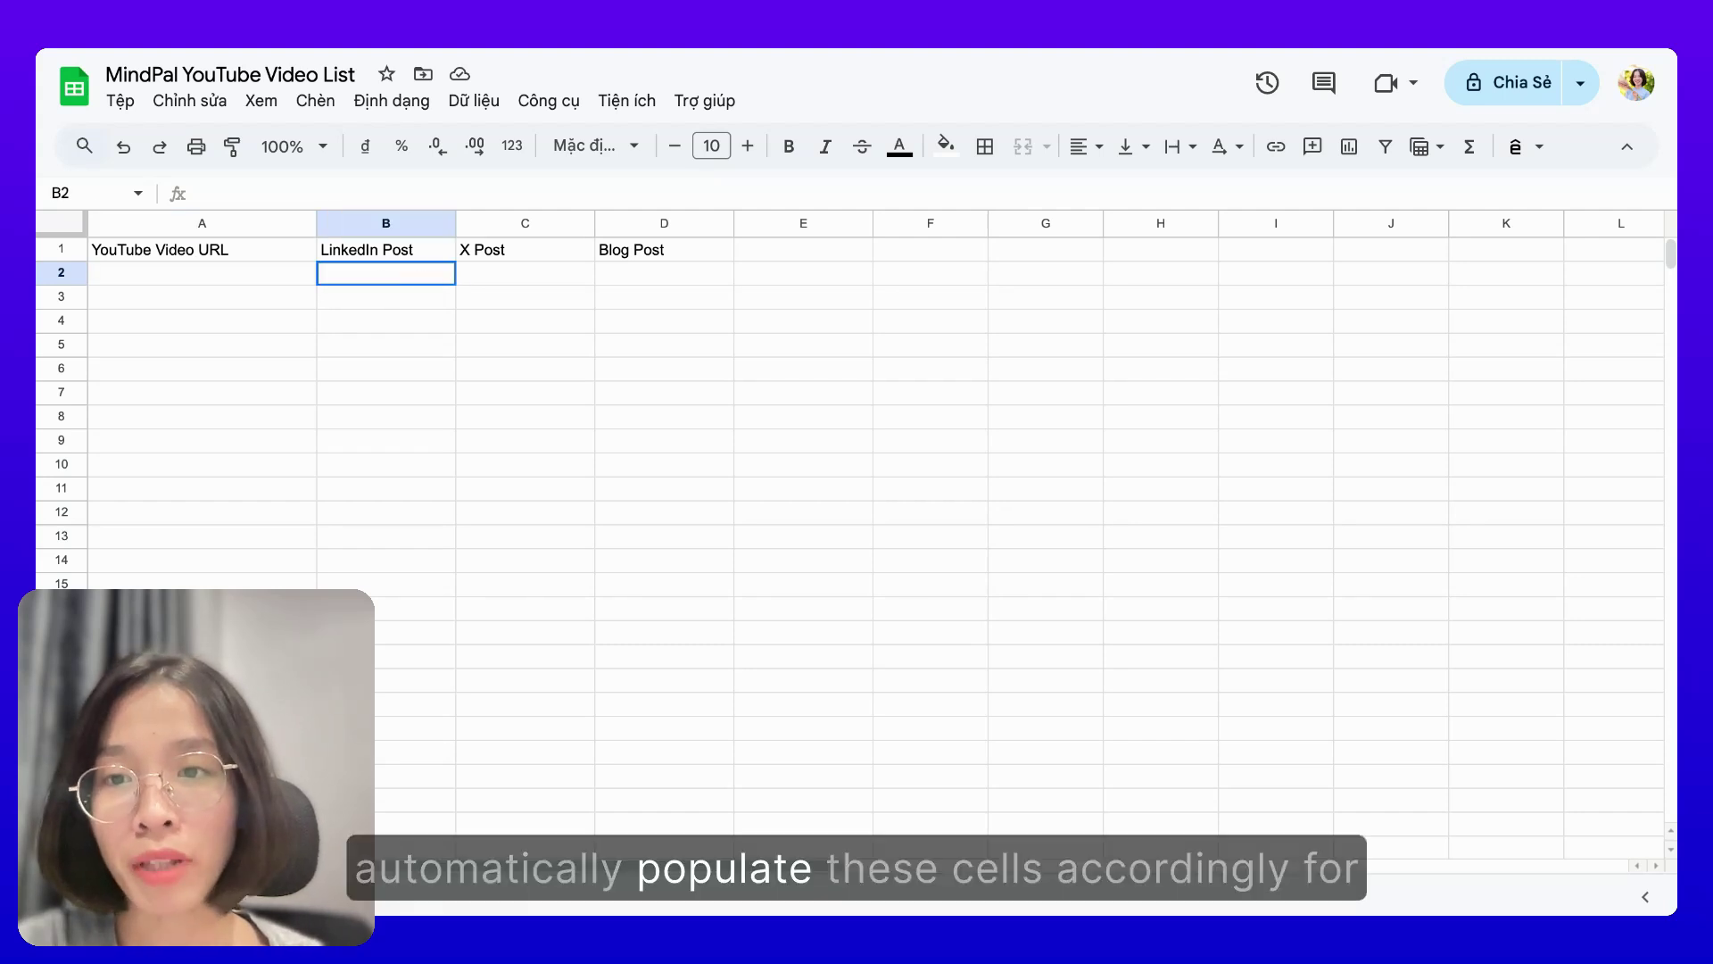
drag(406, 281, 635, 282)
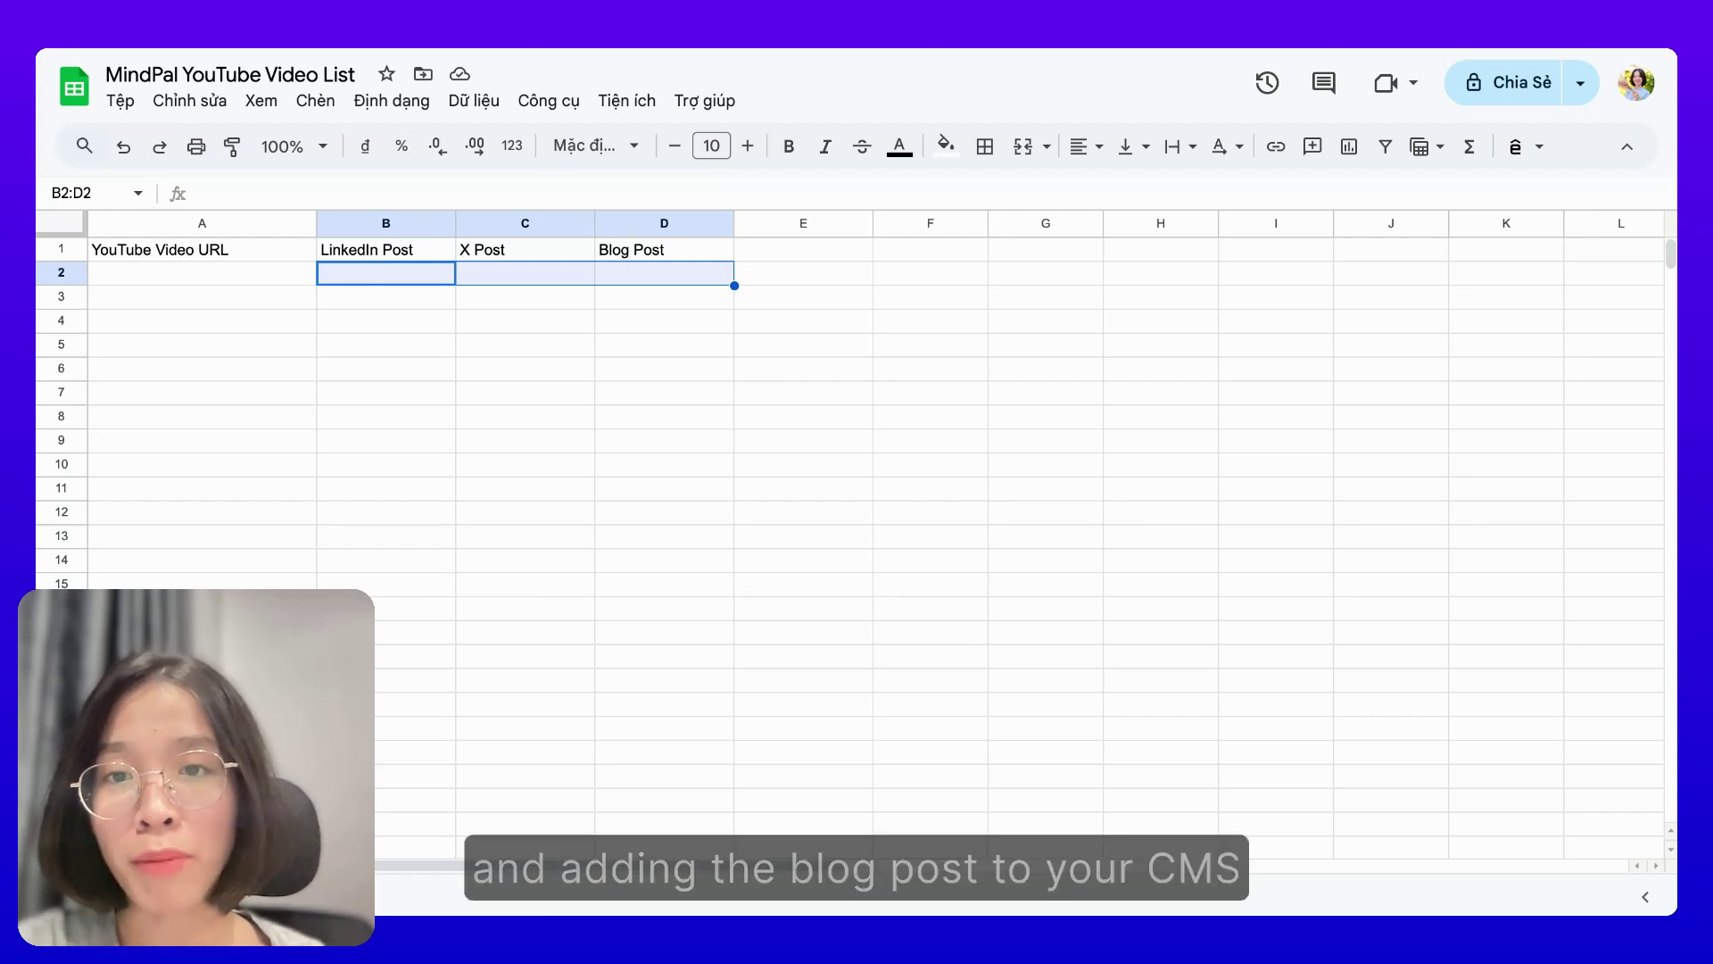
click(632, 256)
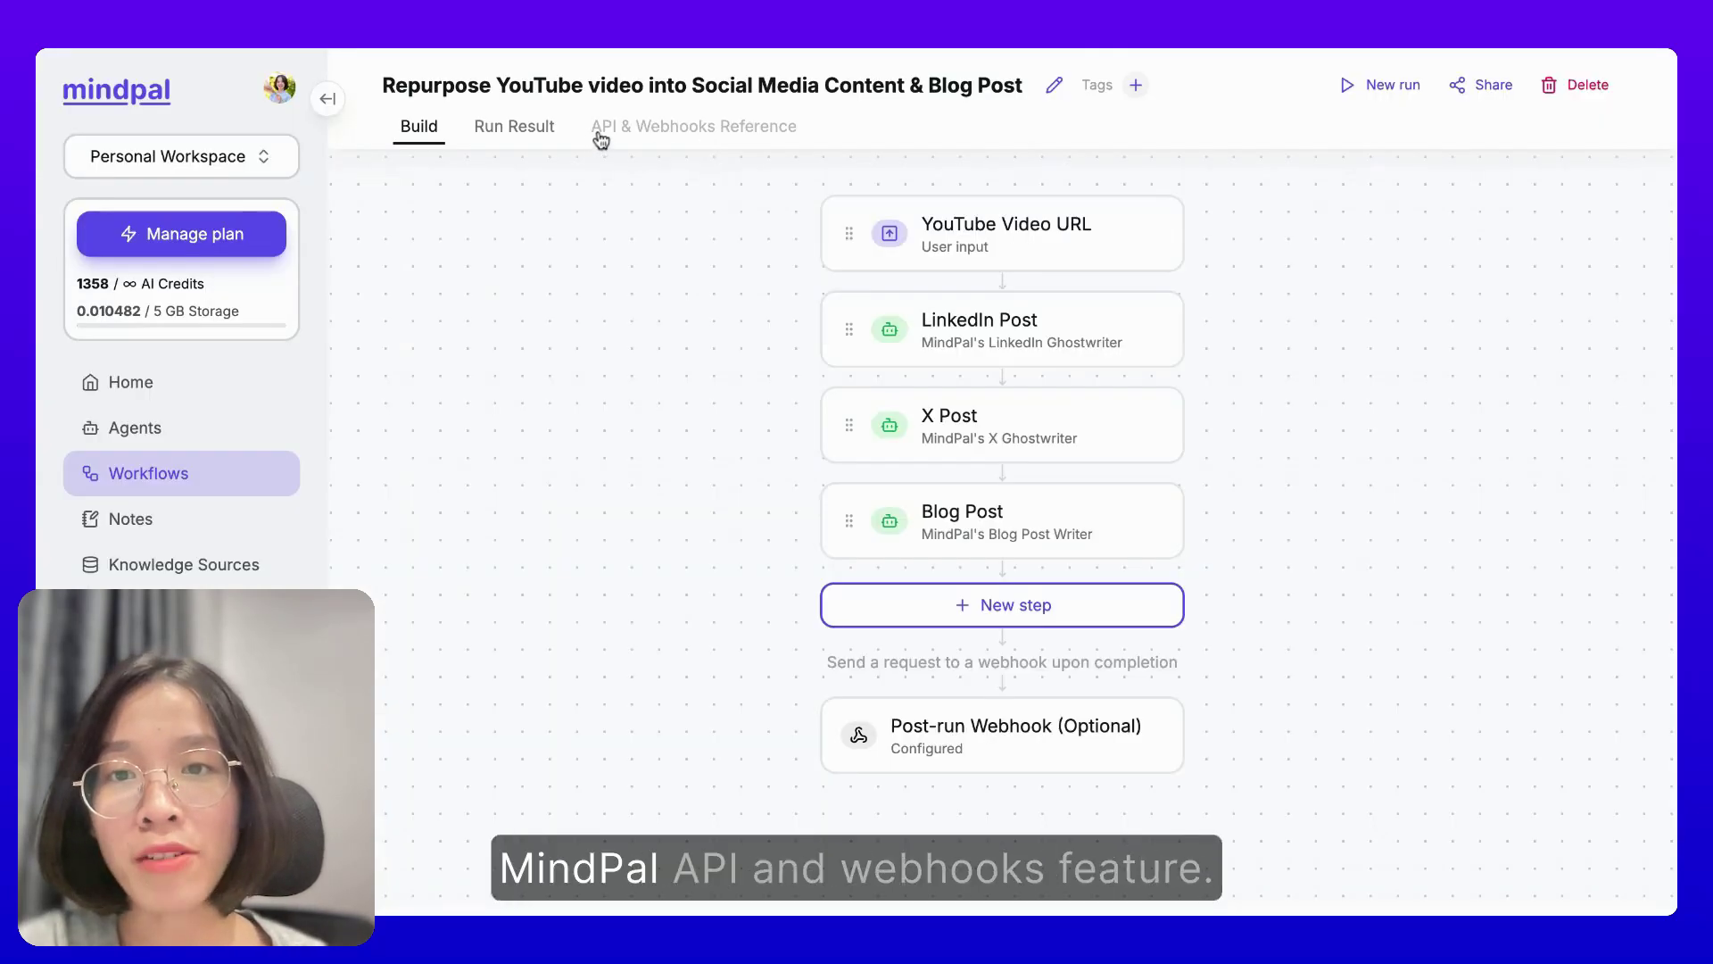
- Open the API & Webhooks Reference and highlight the heading about triggering the workflow
click(689, 136)
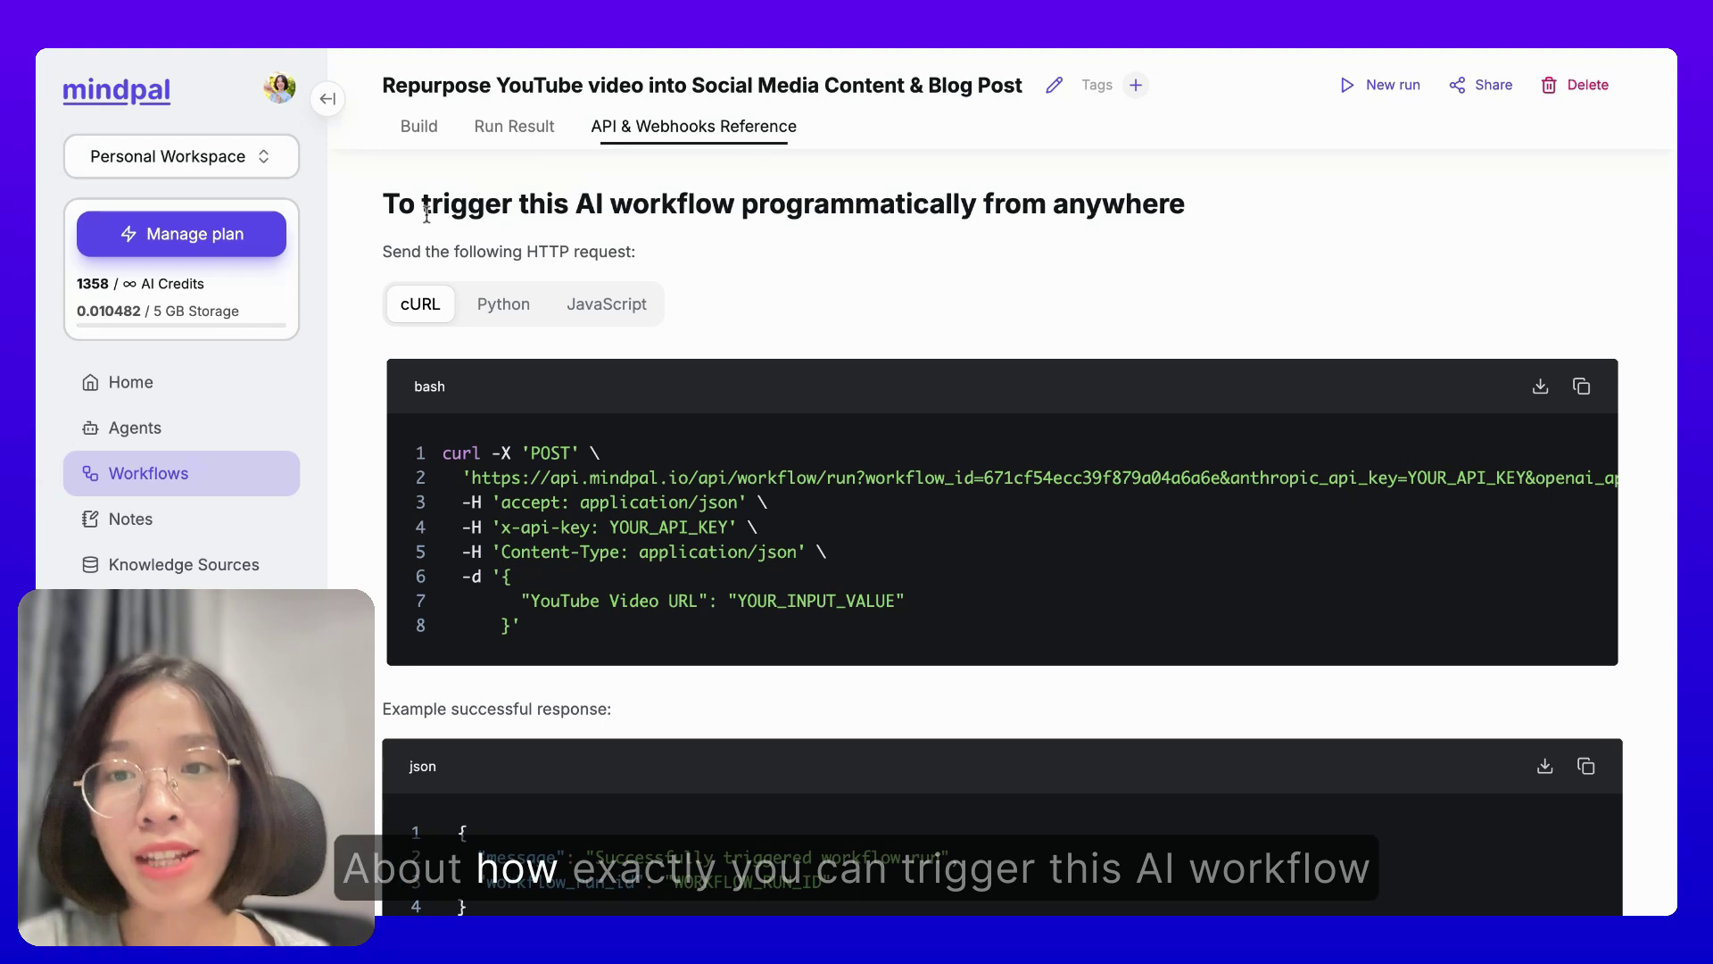
drag(413, 205, 1212, 210)
scroll(1211, 210, down, 10)
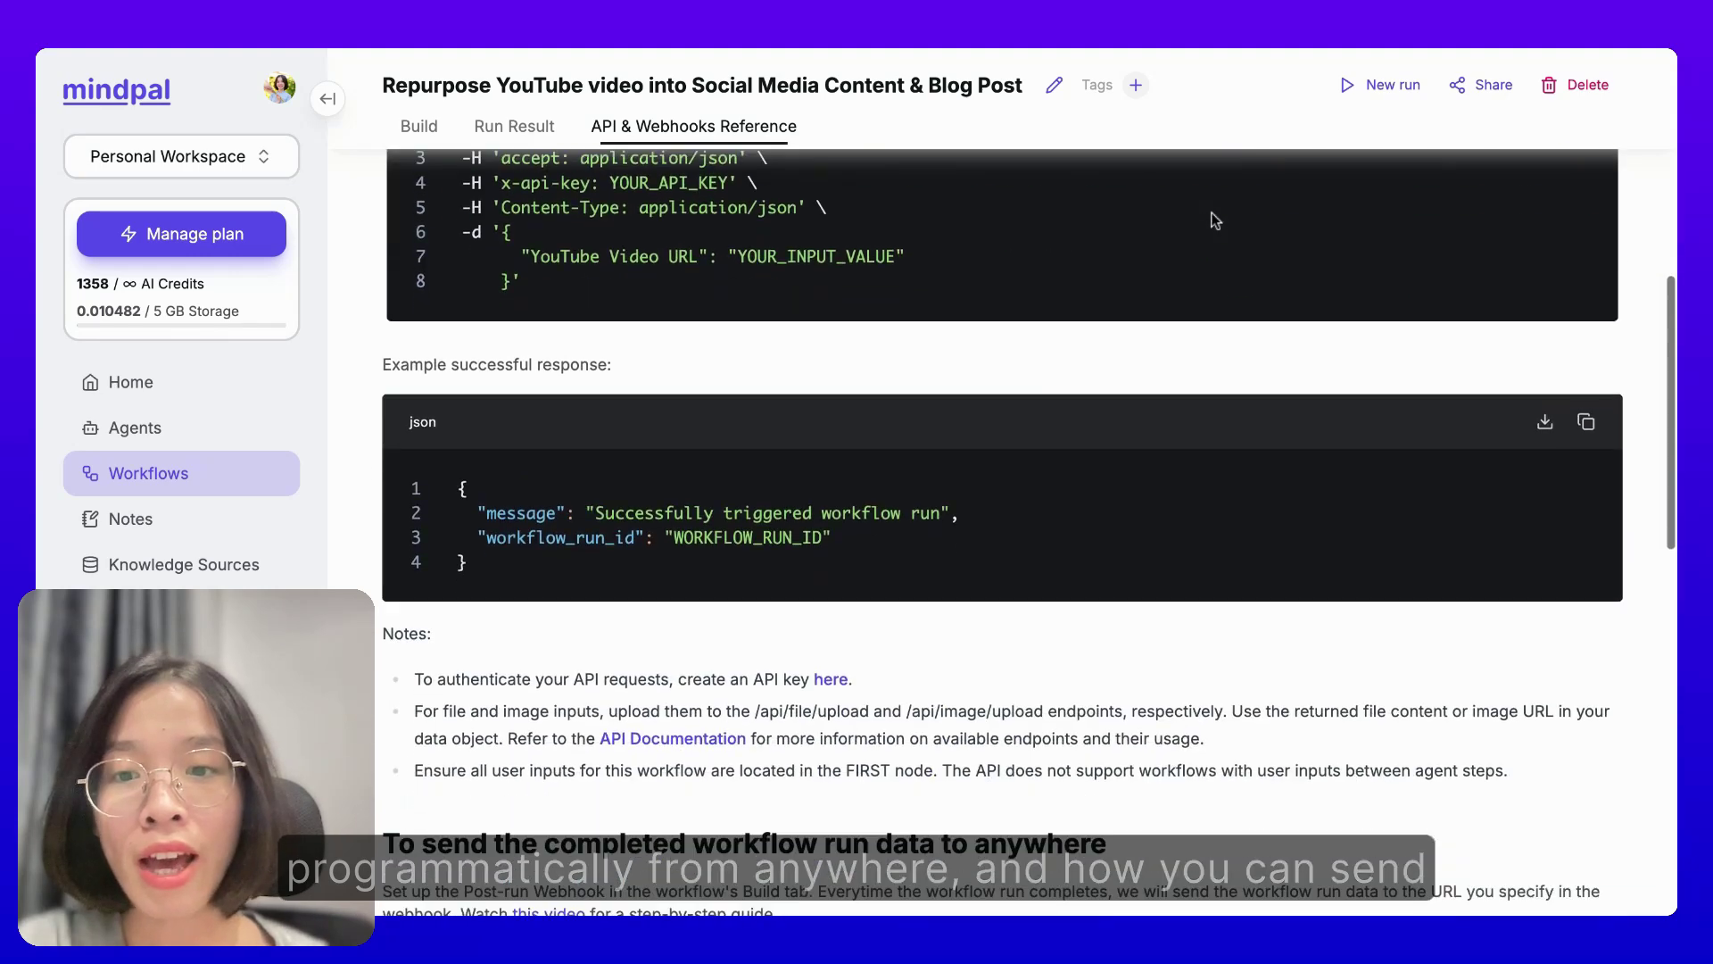
scroll(1213, 220, down, 1)
drag(544, 230, 969, 229)
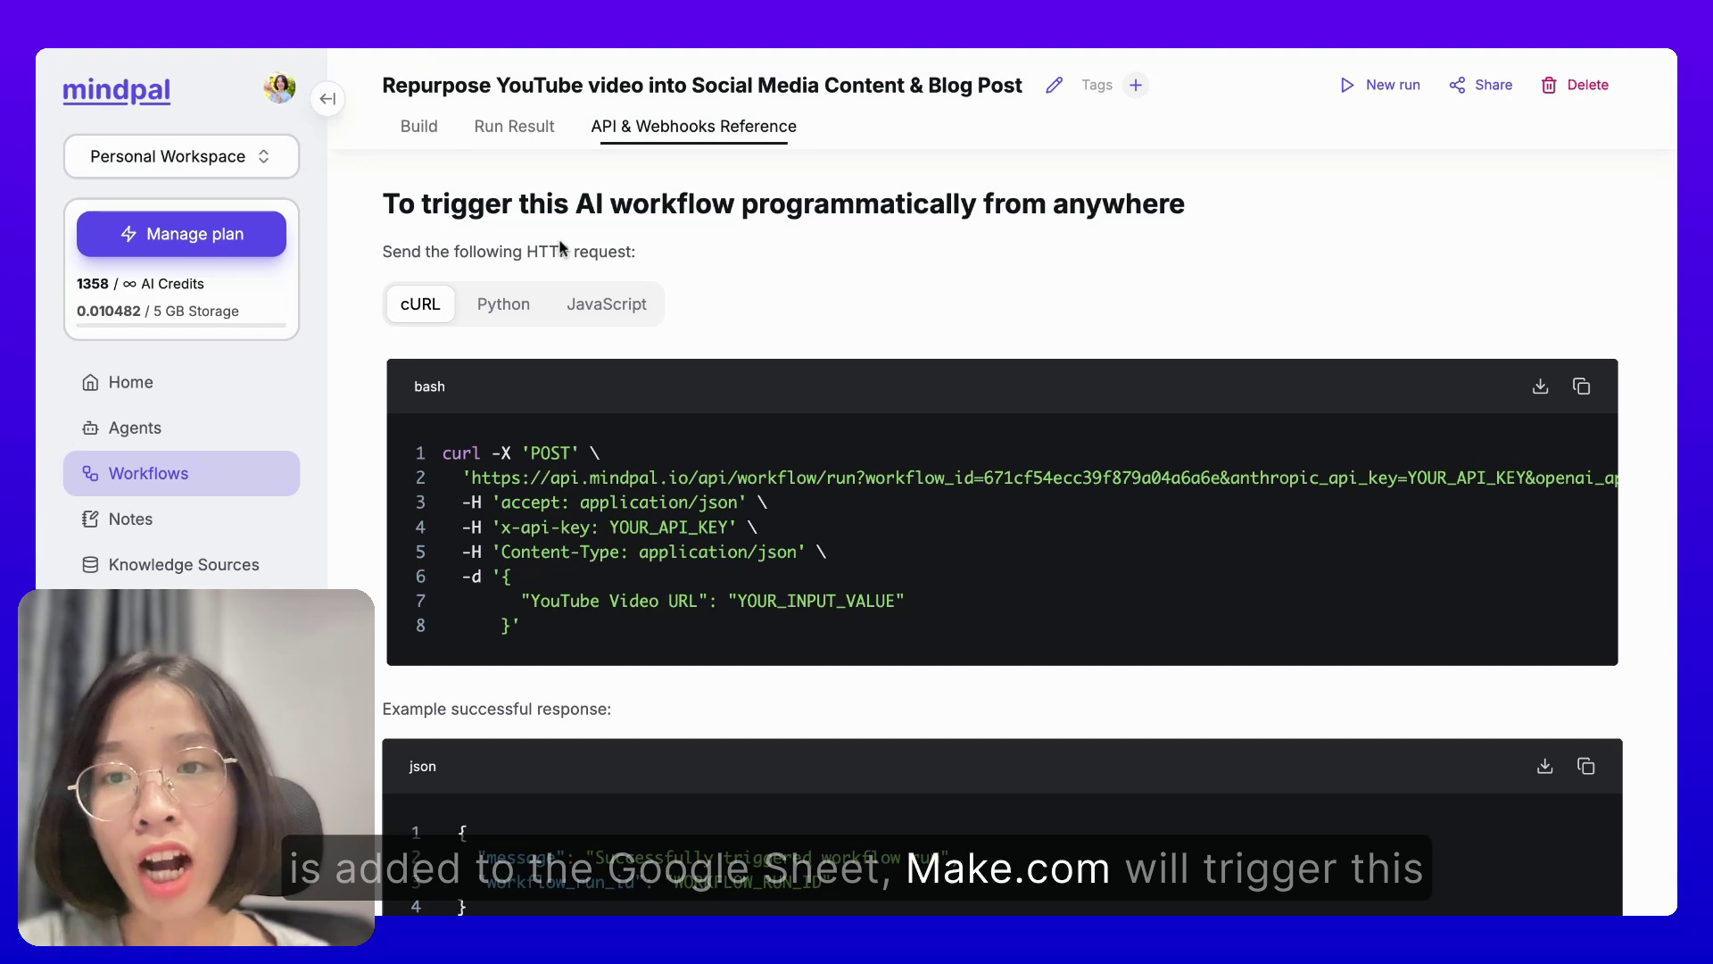
- Highlight 'trigger this AI workflow' and 'HTTP request', then select the request example
drag(467, 206, 750, 205)
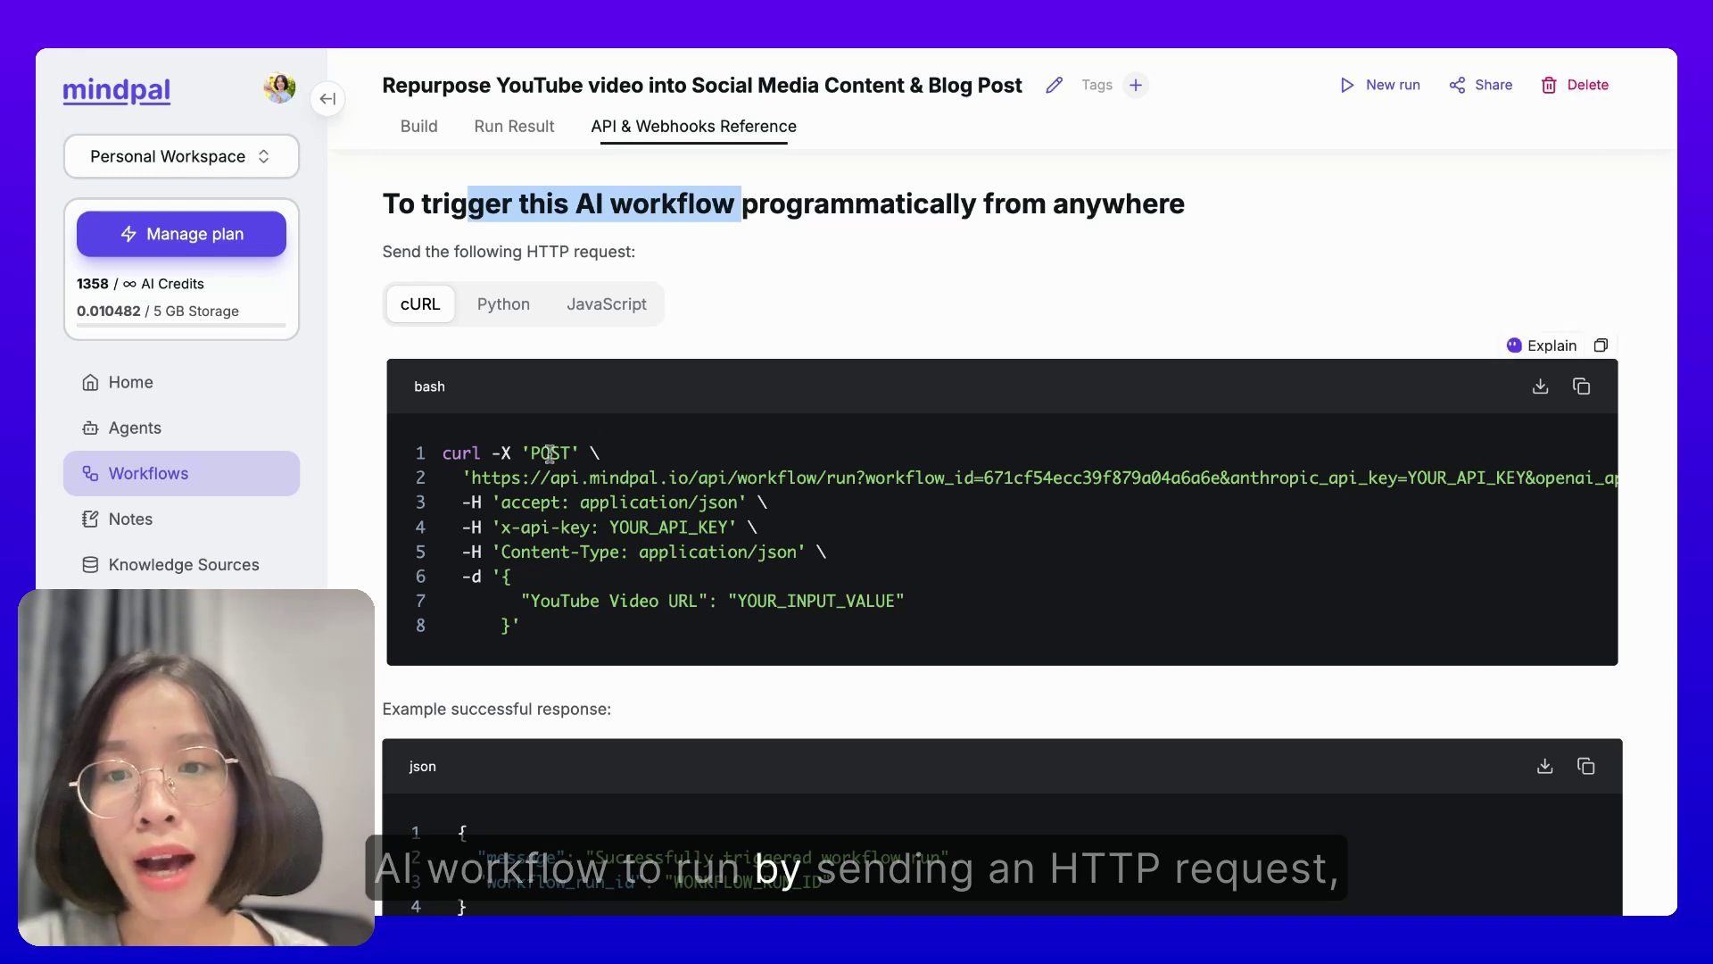
drag(526, 254, 638, 253)
click(449, 446)
drag(449, 446, 790, 629)
scroll(529, 265, down, 10)
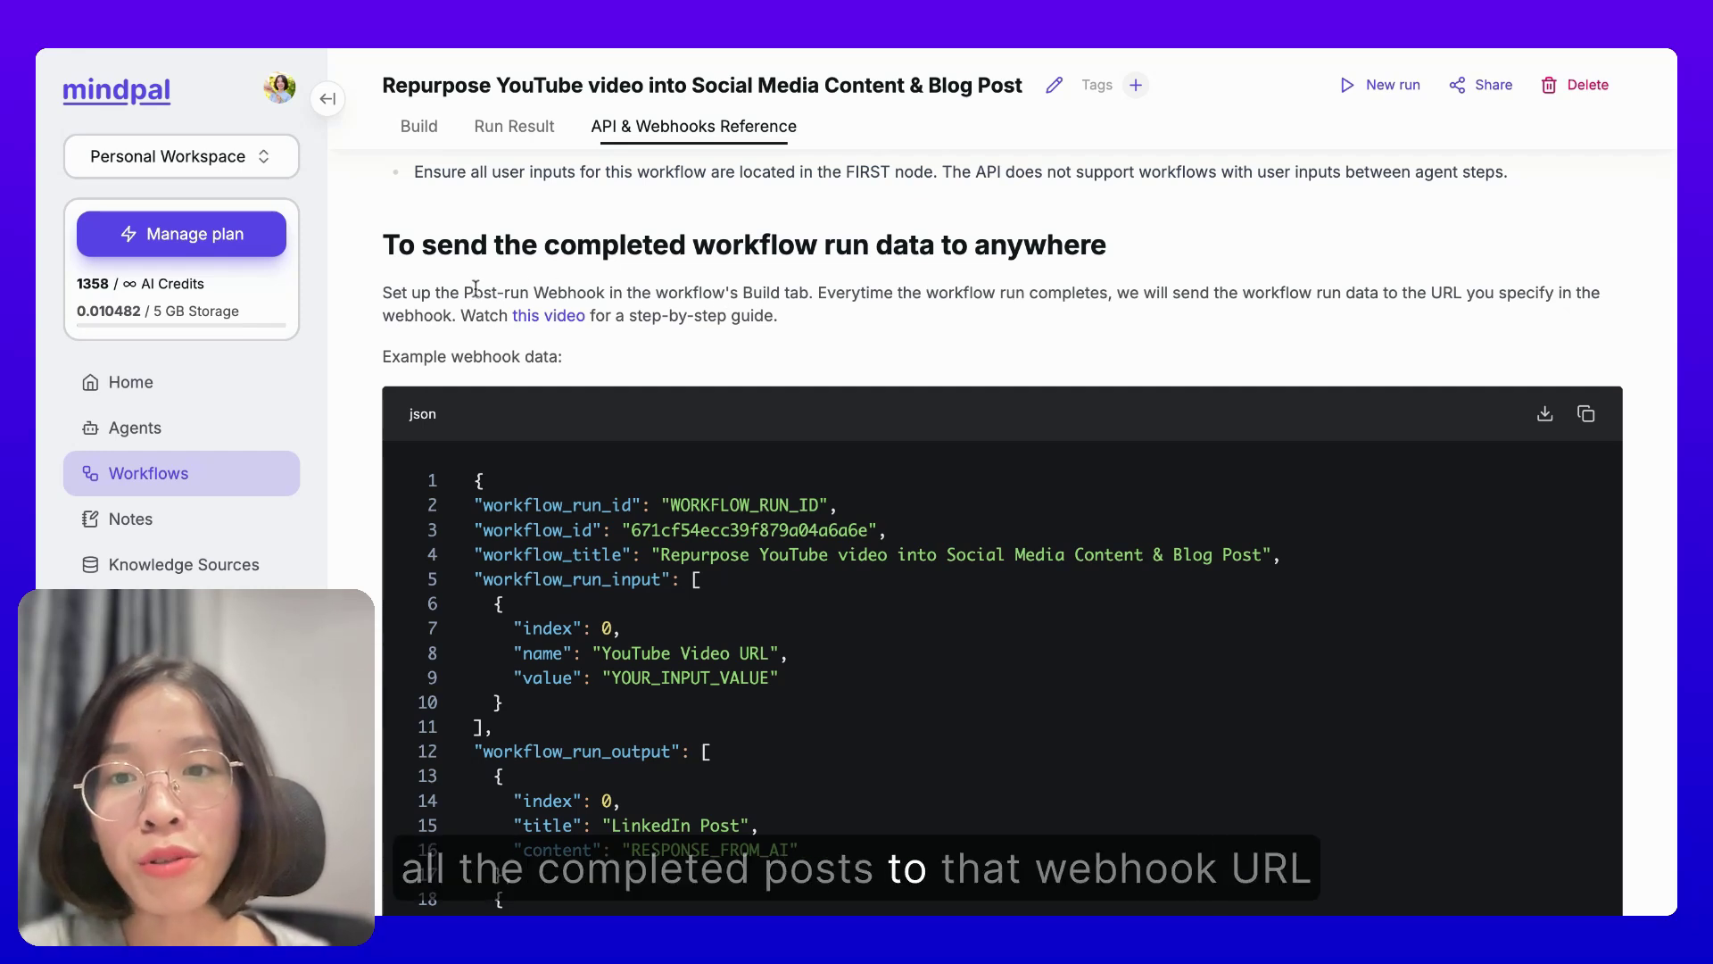
scroll(544, 290, down, 2)
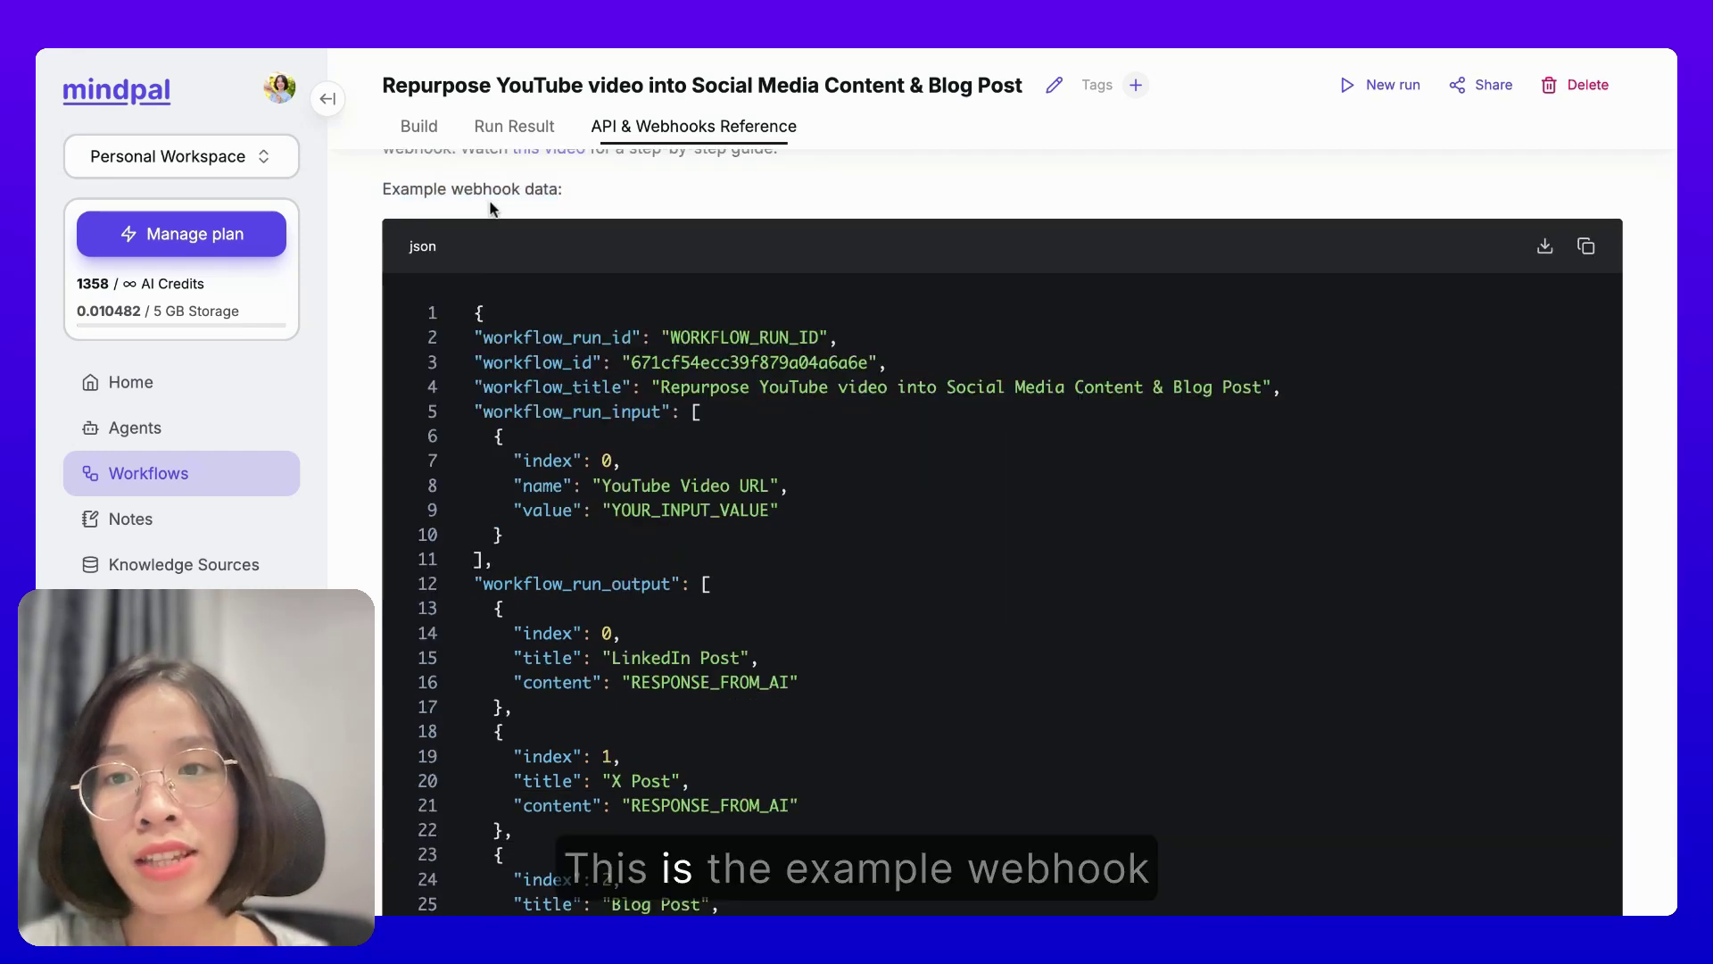
drag(463, 311, 807, 566)
scroll(806, 566, down, 2)
click(807, 566)
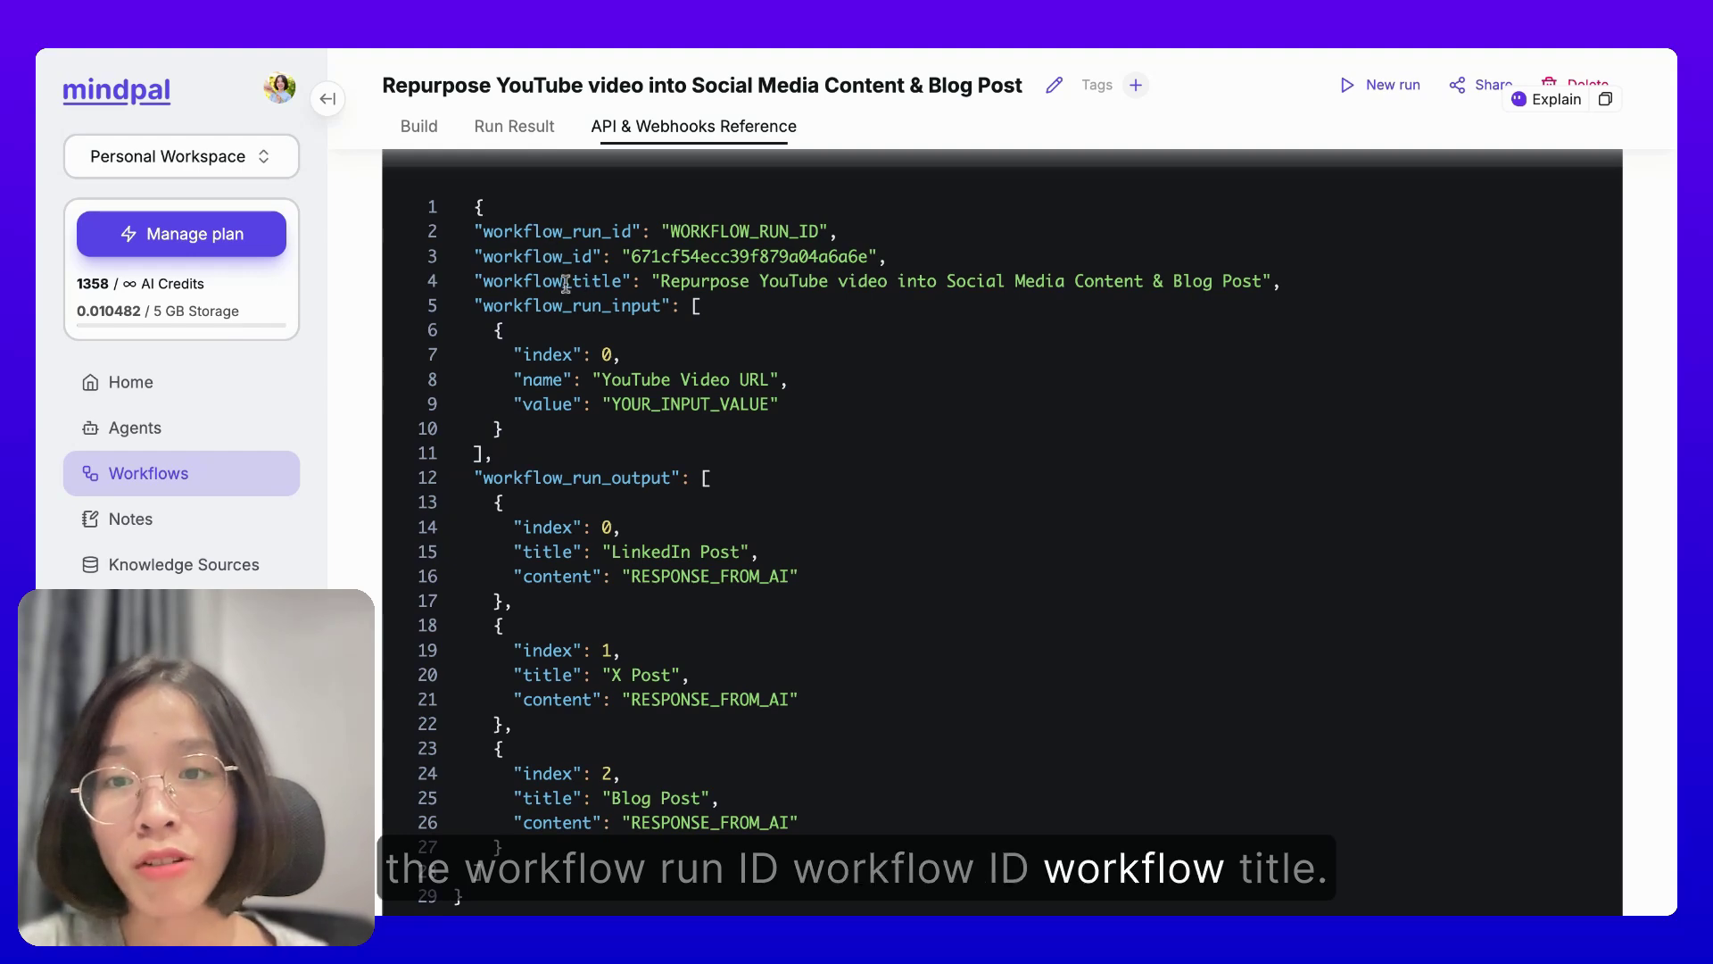
scroll(566, 284, down, 1)
drag(479, 311, 501, 407)
click(591, 354)
drag(603, 357, 769, 357)
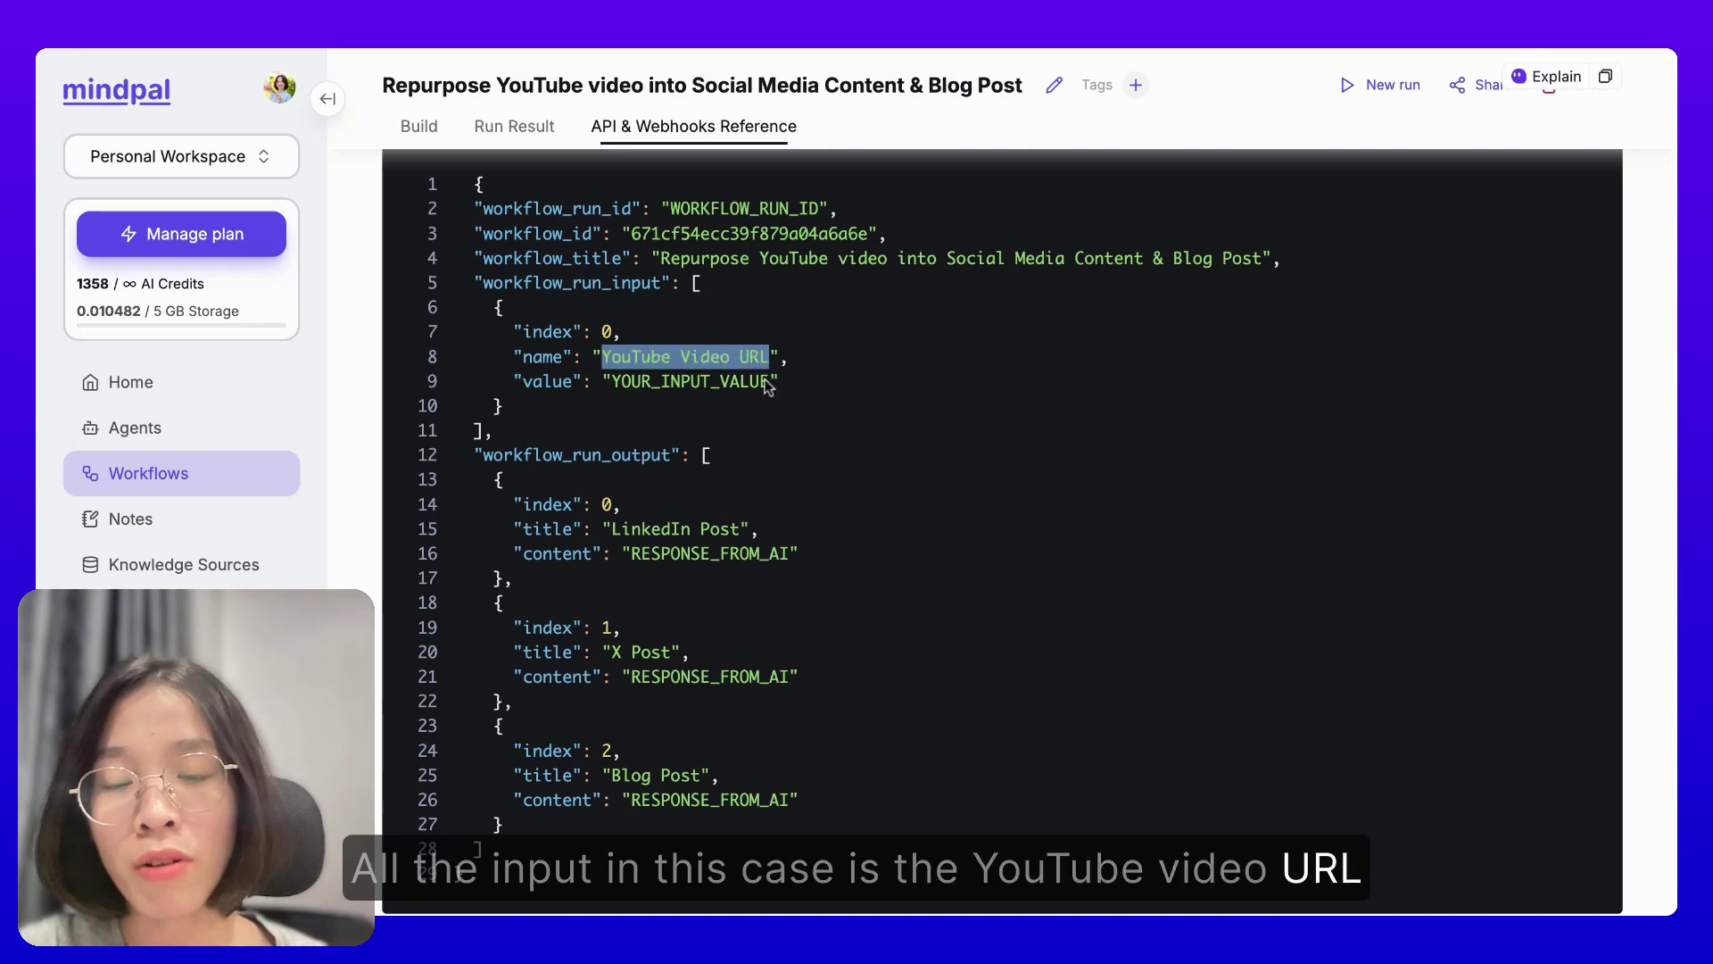
scroll(714, 443, down, 2)
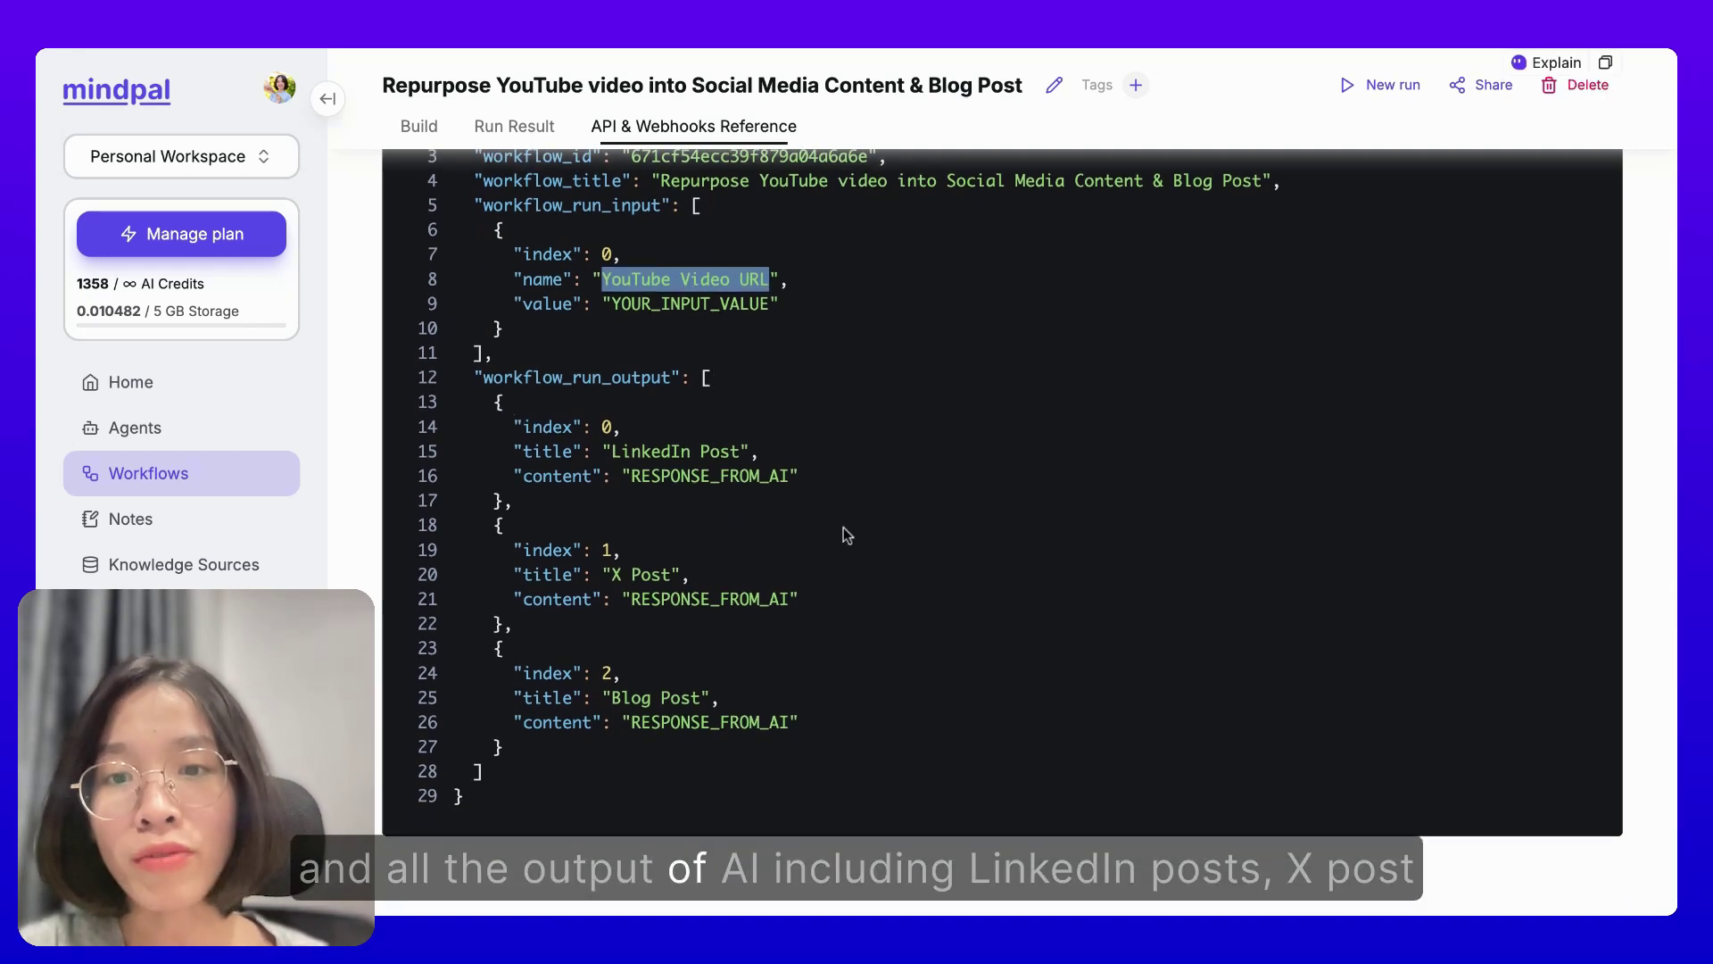
scroll(616, 455, down, 1)
drag(622, 461, 709, 460)
drag(593, 559, 681, 559)
drag(602, 683, 720, 682)
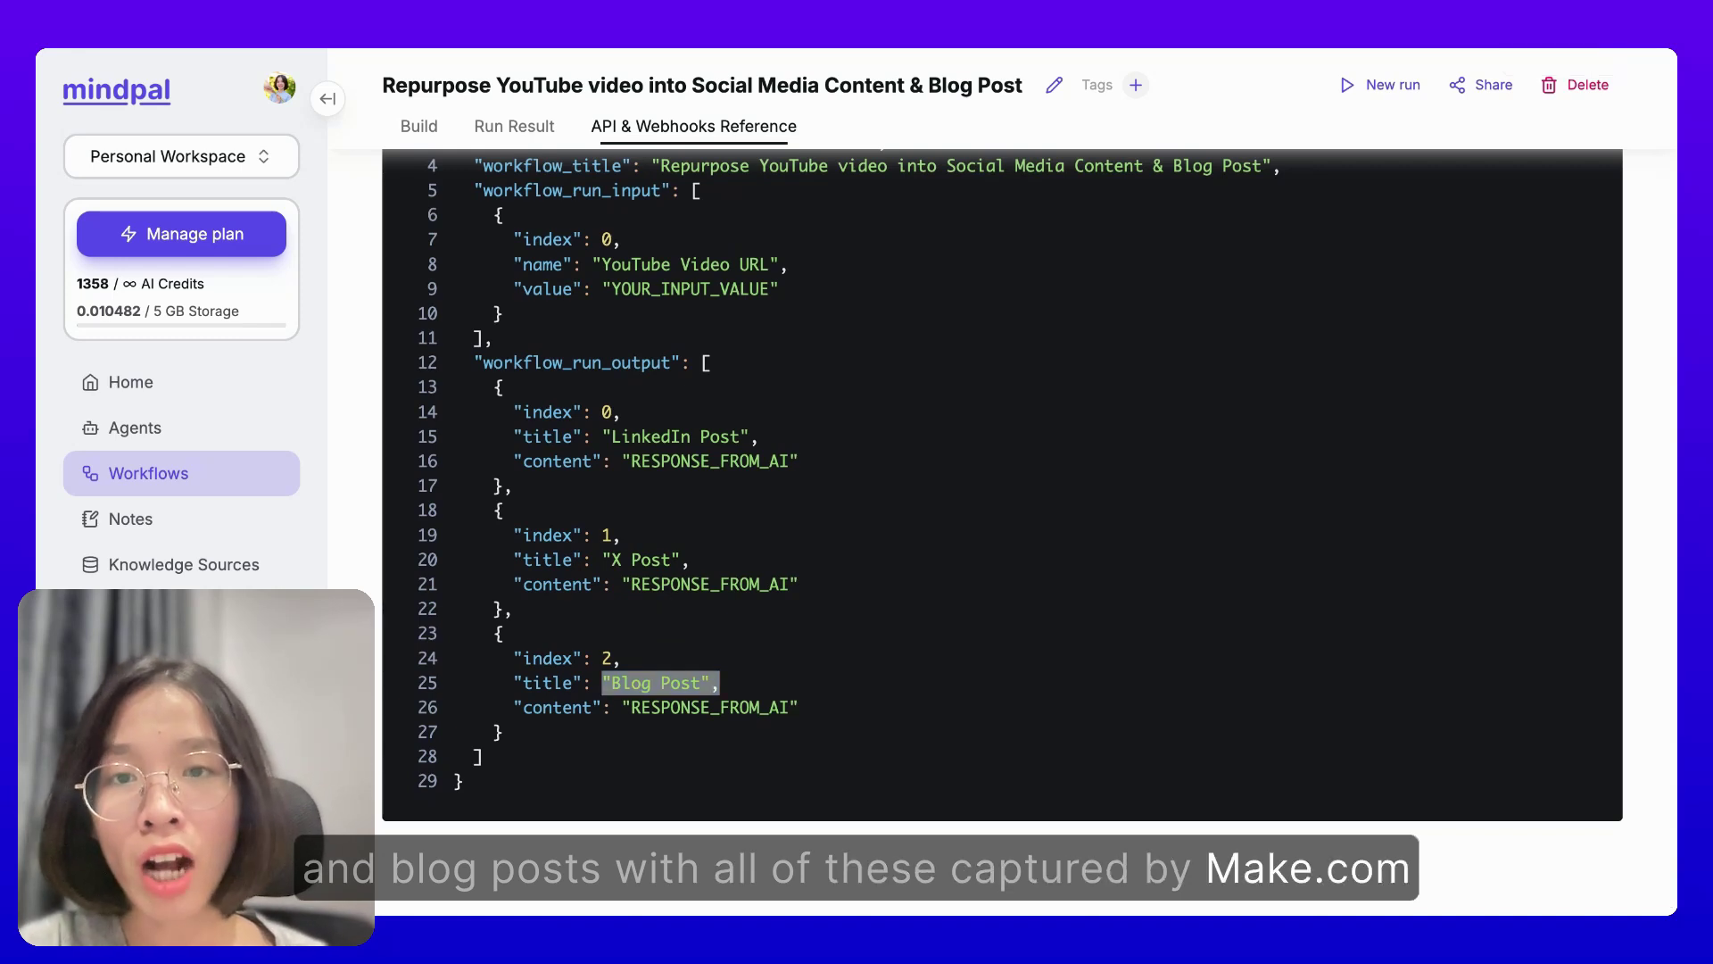
click(668, 625)
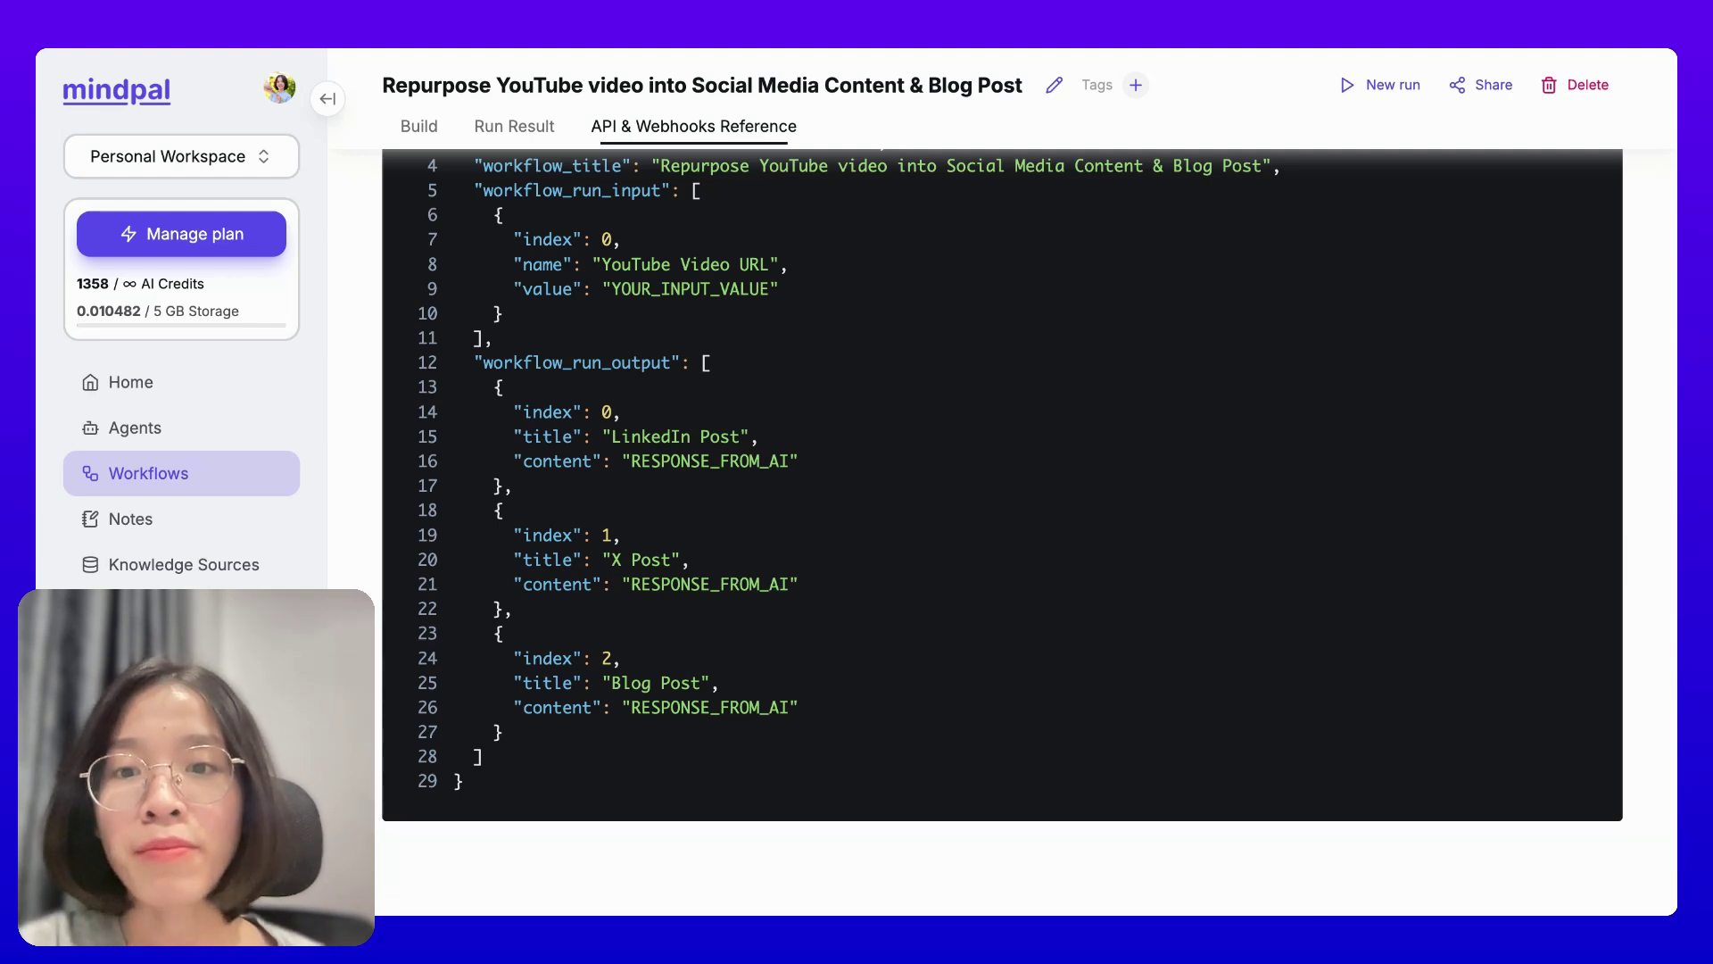
scroll(1002, 481, down, 1)
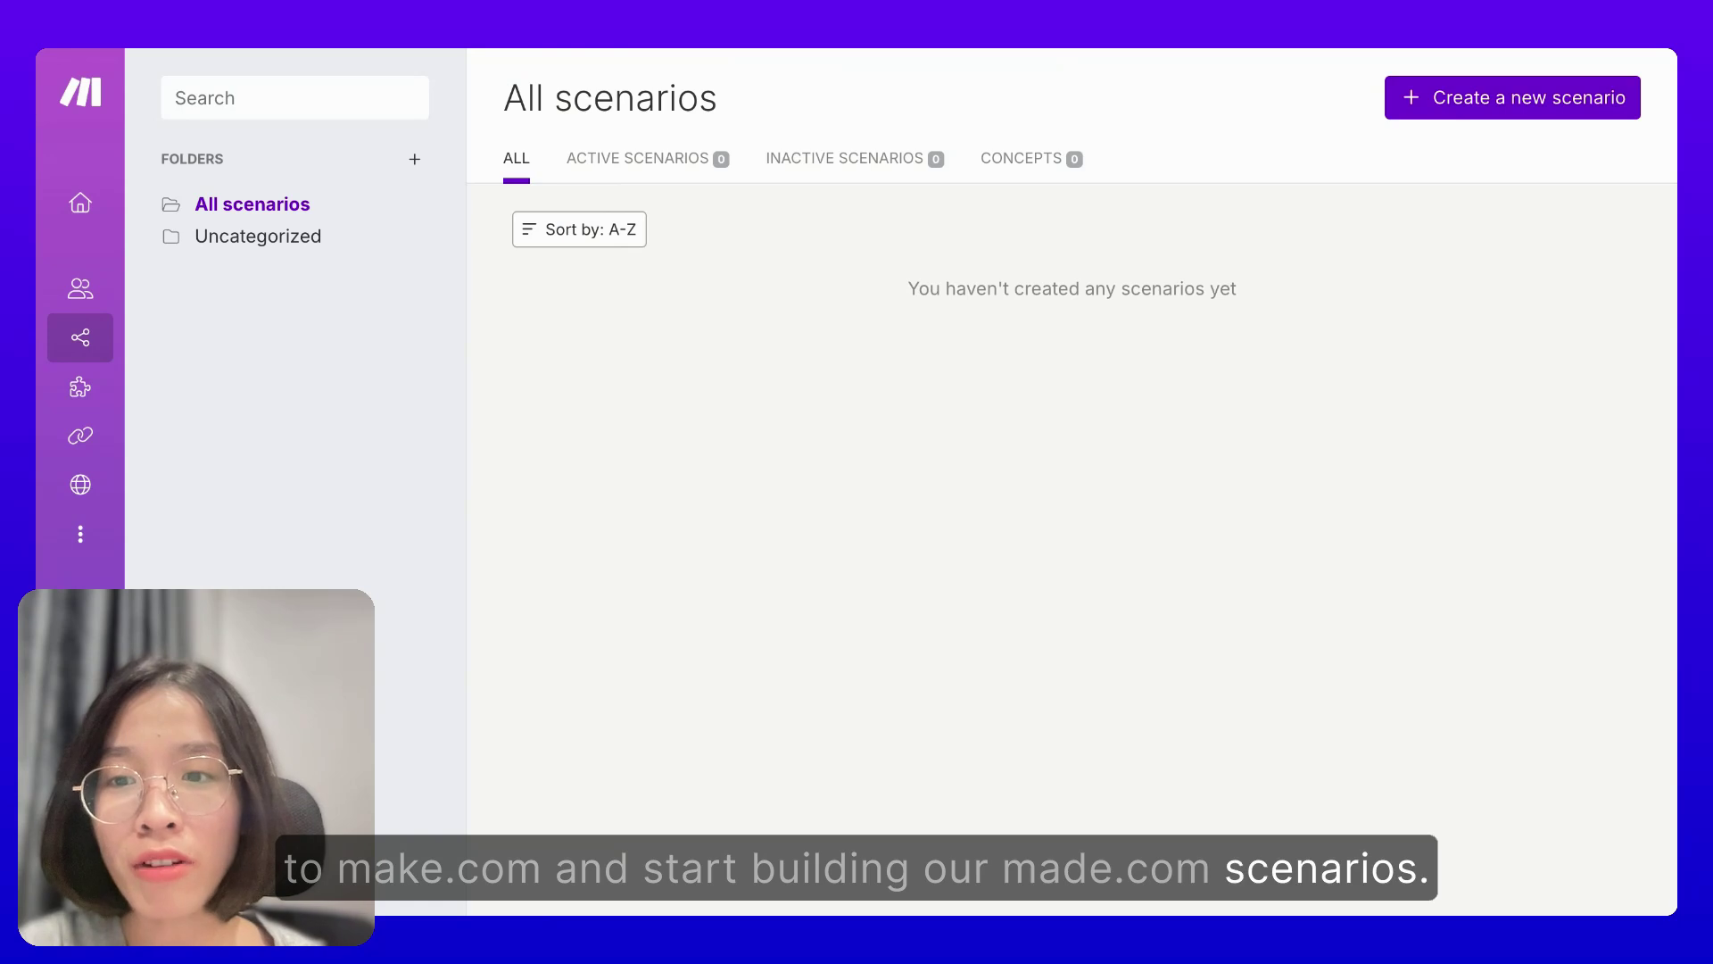
- Start a new scenario with a Google Sheets Watch New Rows trigger
click(1515, 113)
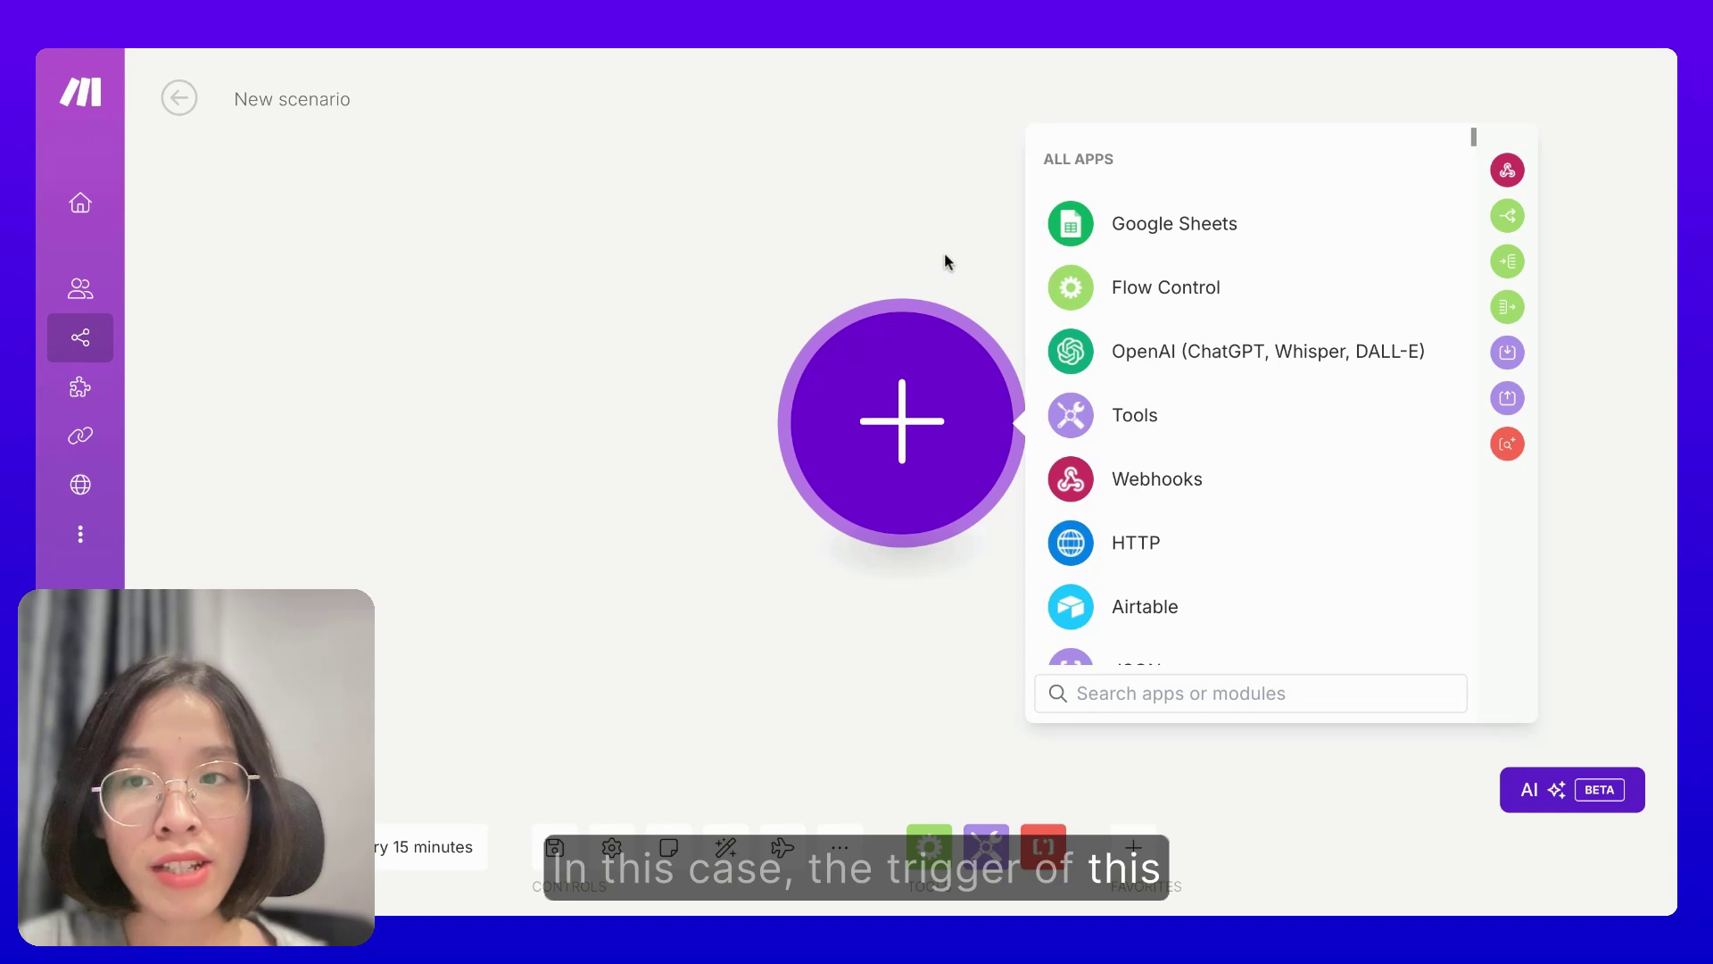
click(1092, 236)
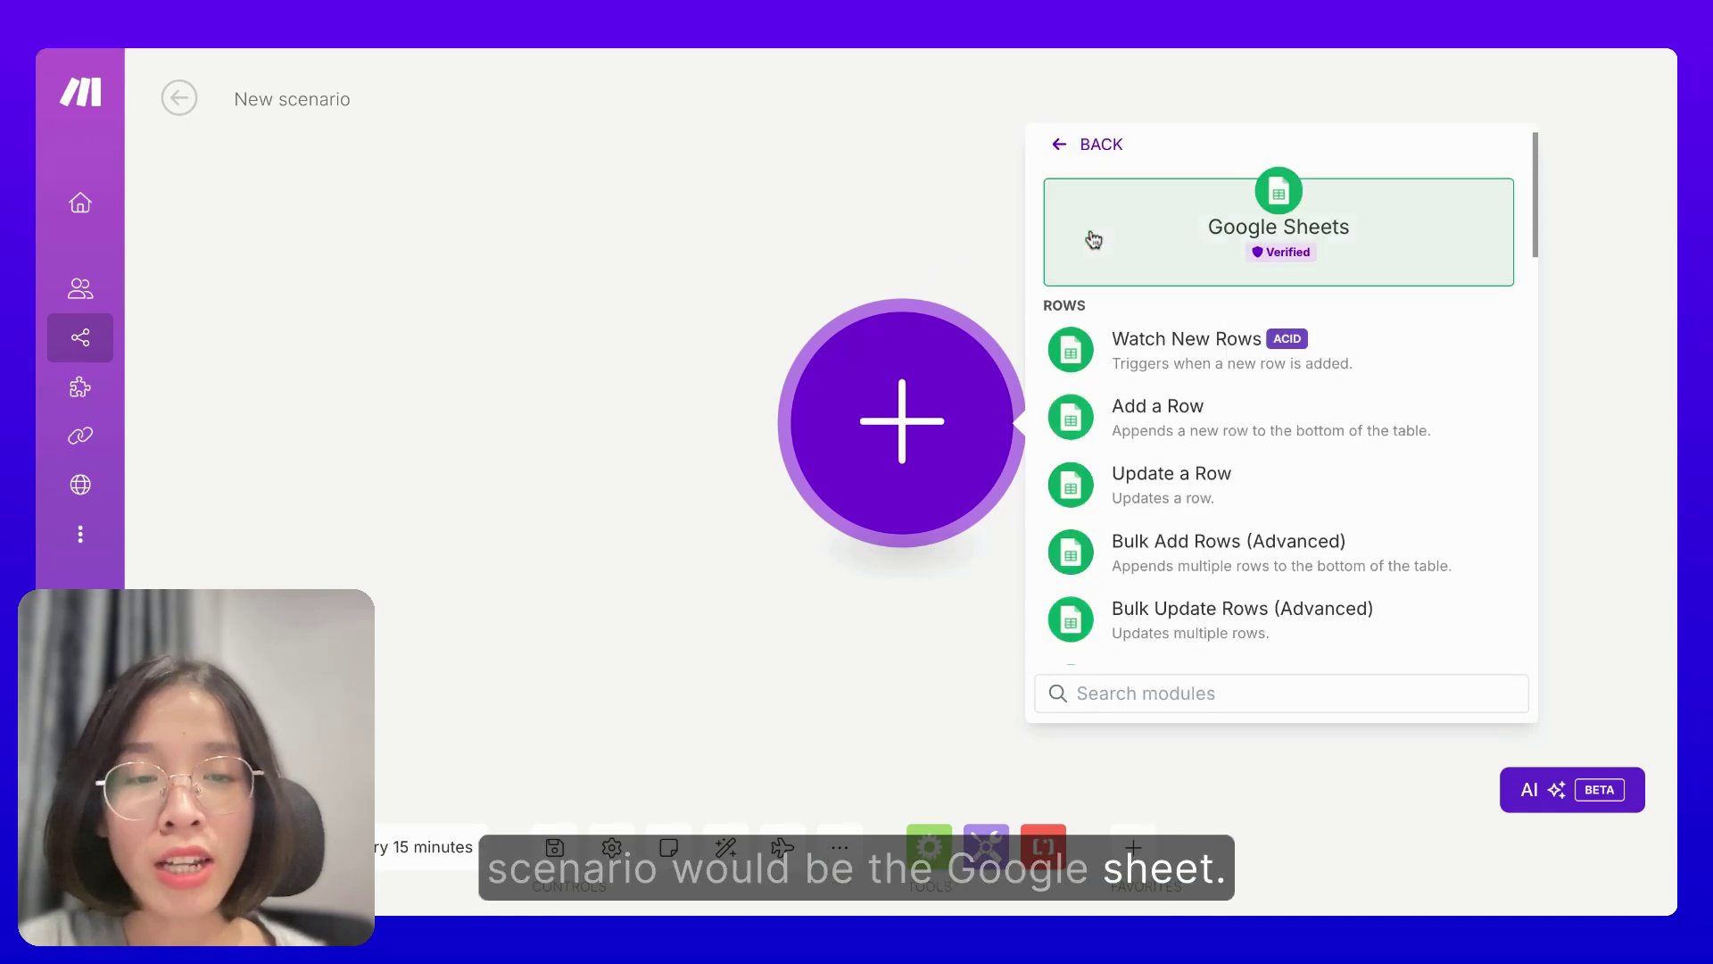
click(1147, 366)
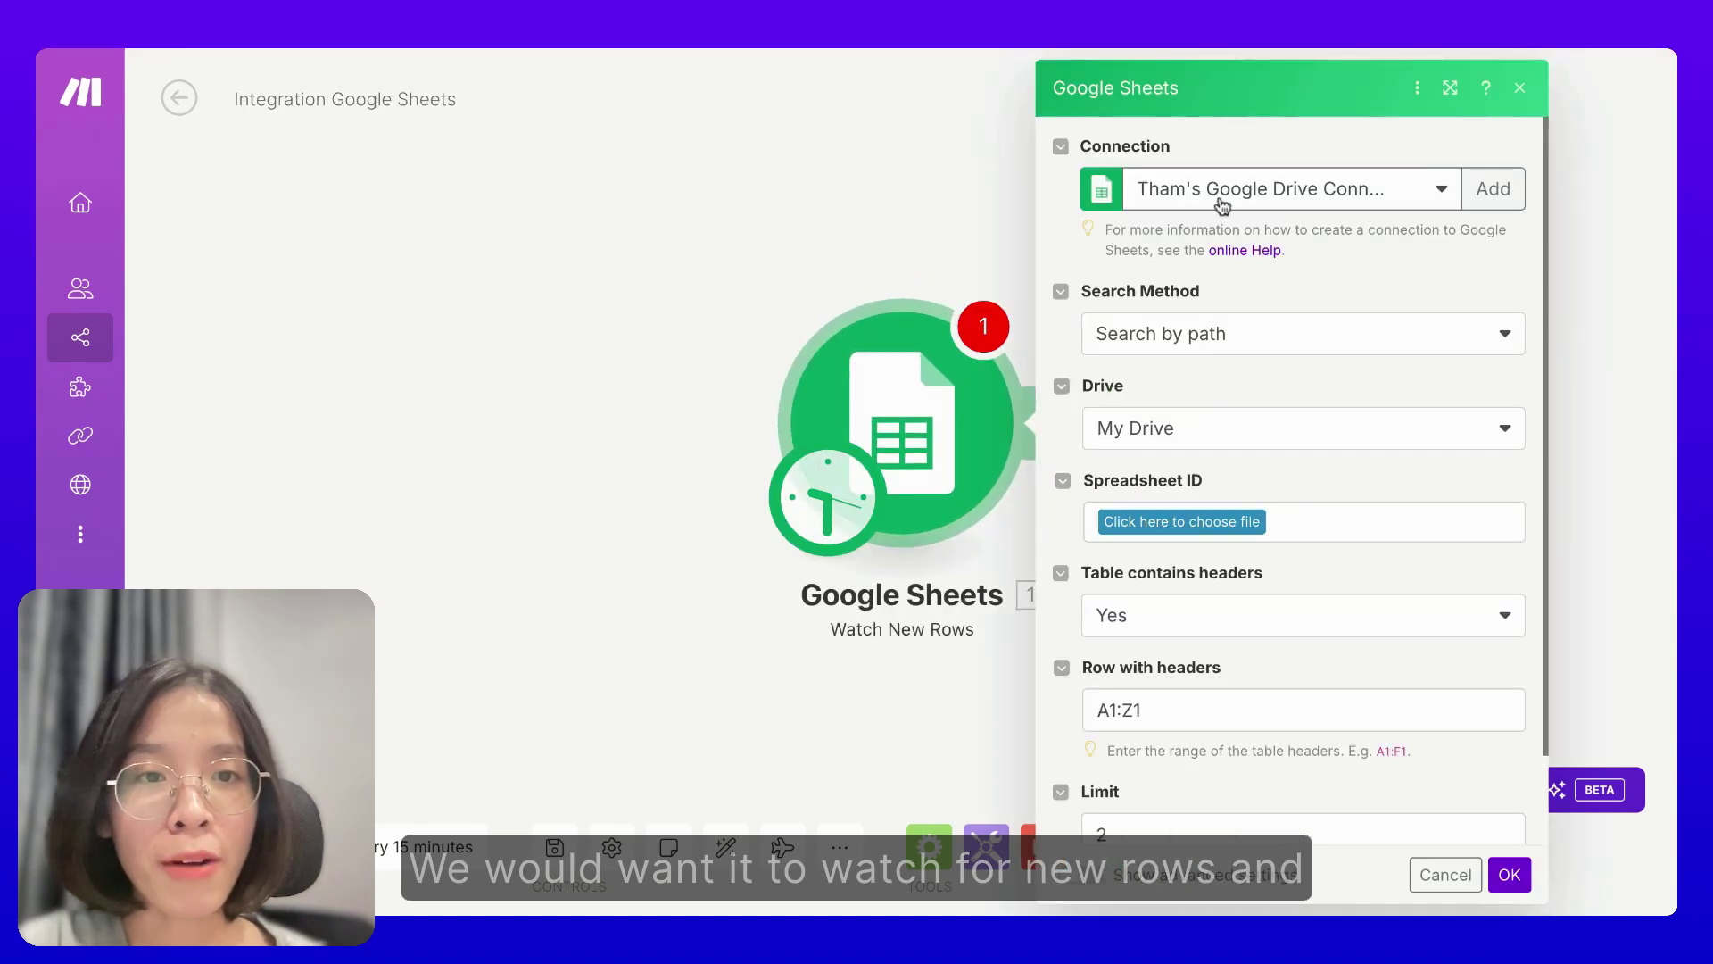
- Set the trigger to the MindPal YouTube Video List file, Main sheet, limit 1, and save
scroll(1226, 398, down, 1)
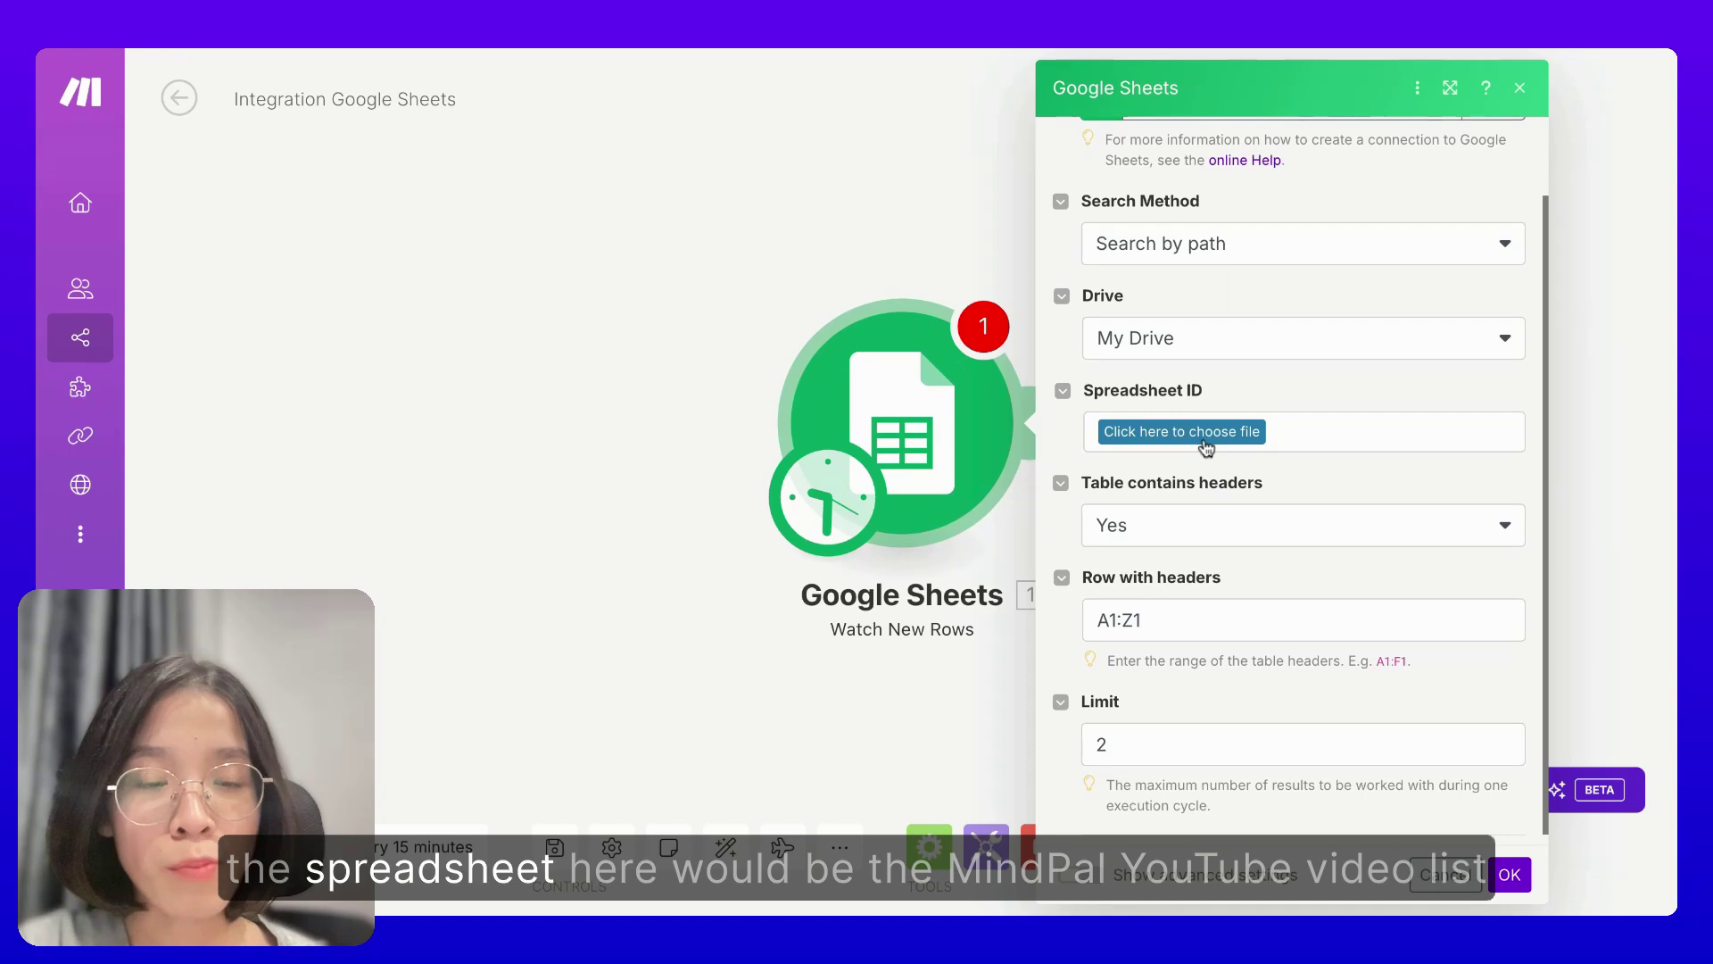
click(1201, 434)
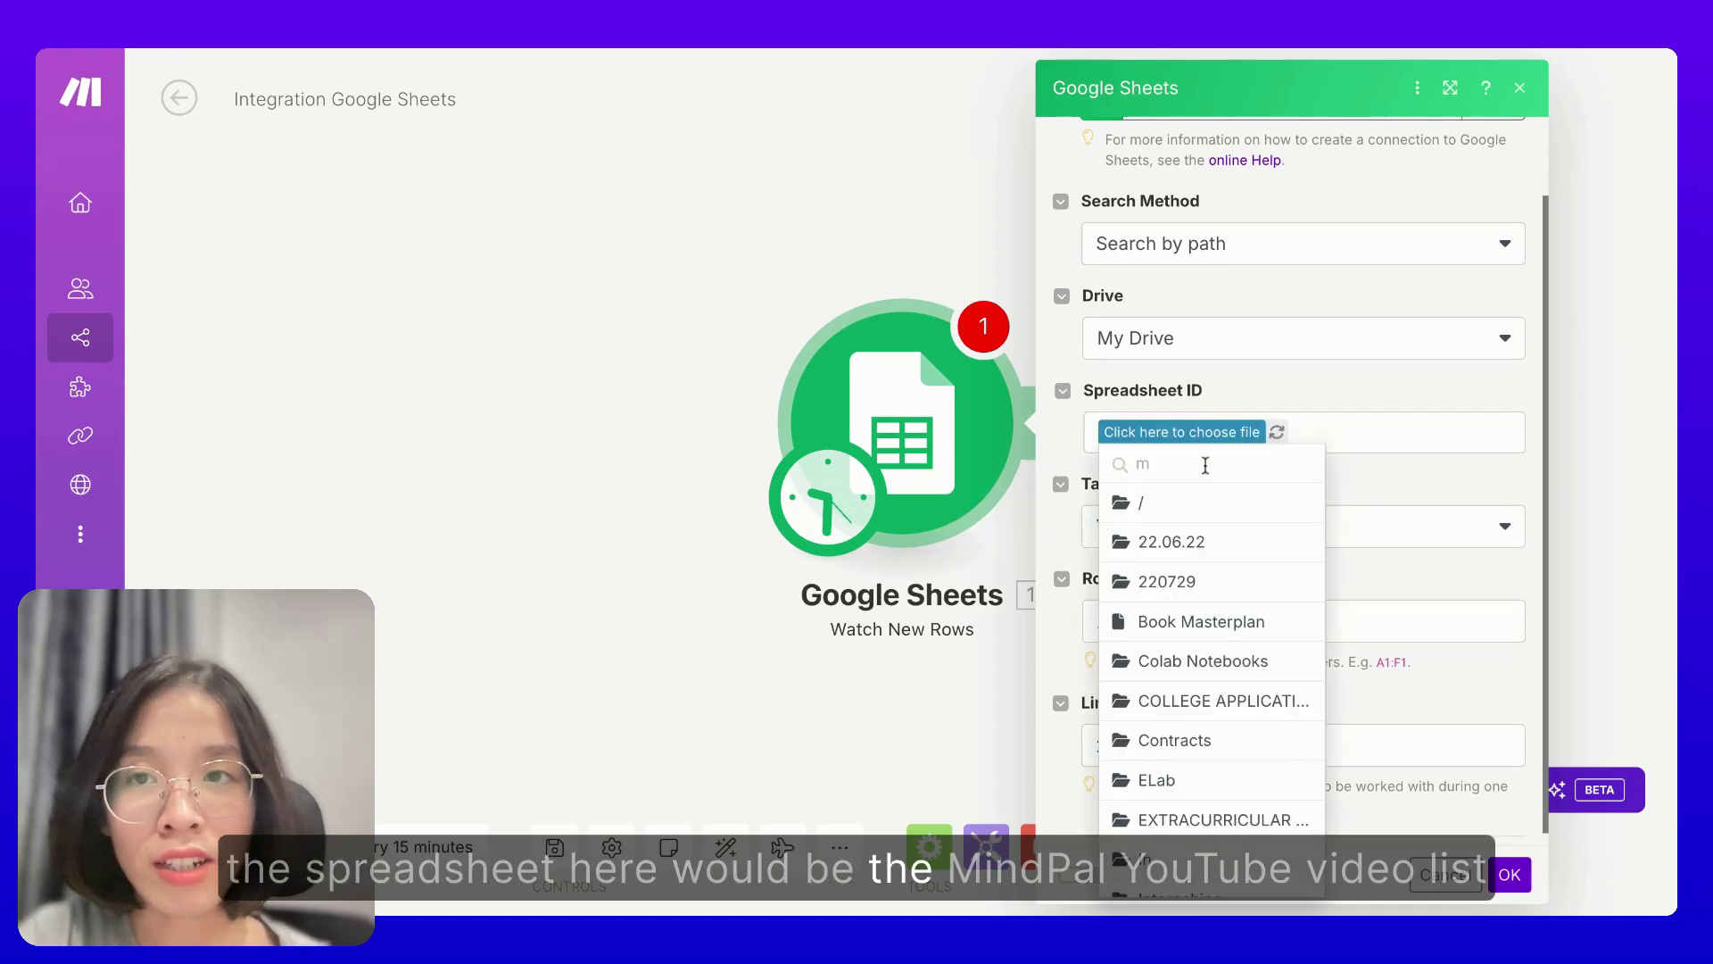
text(mind)
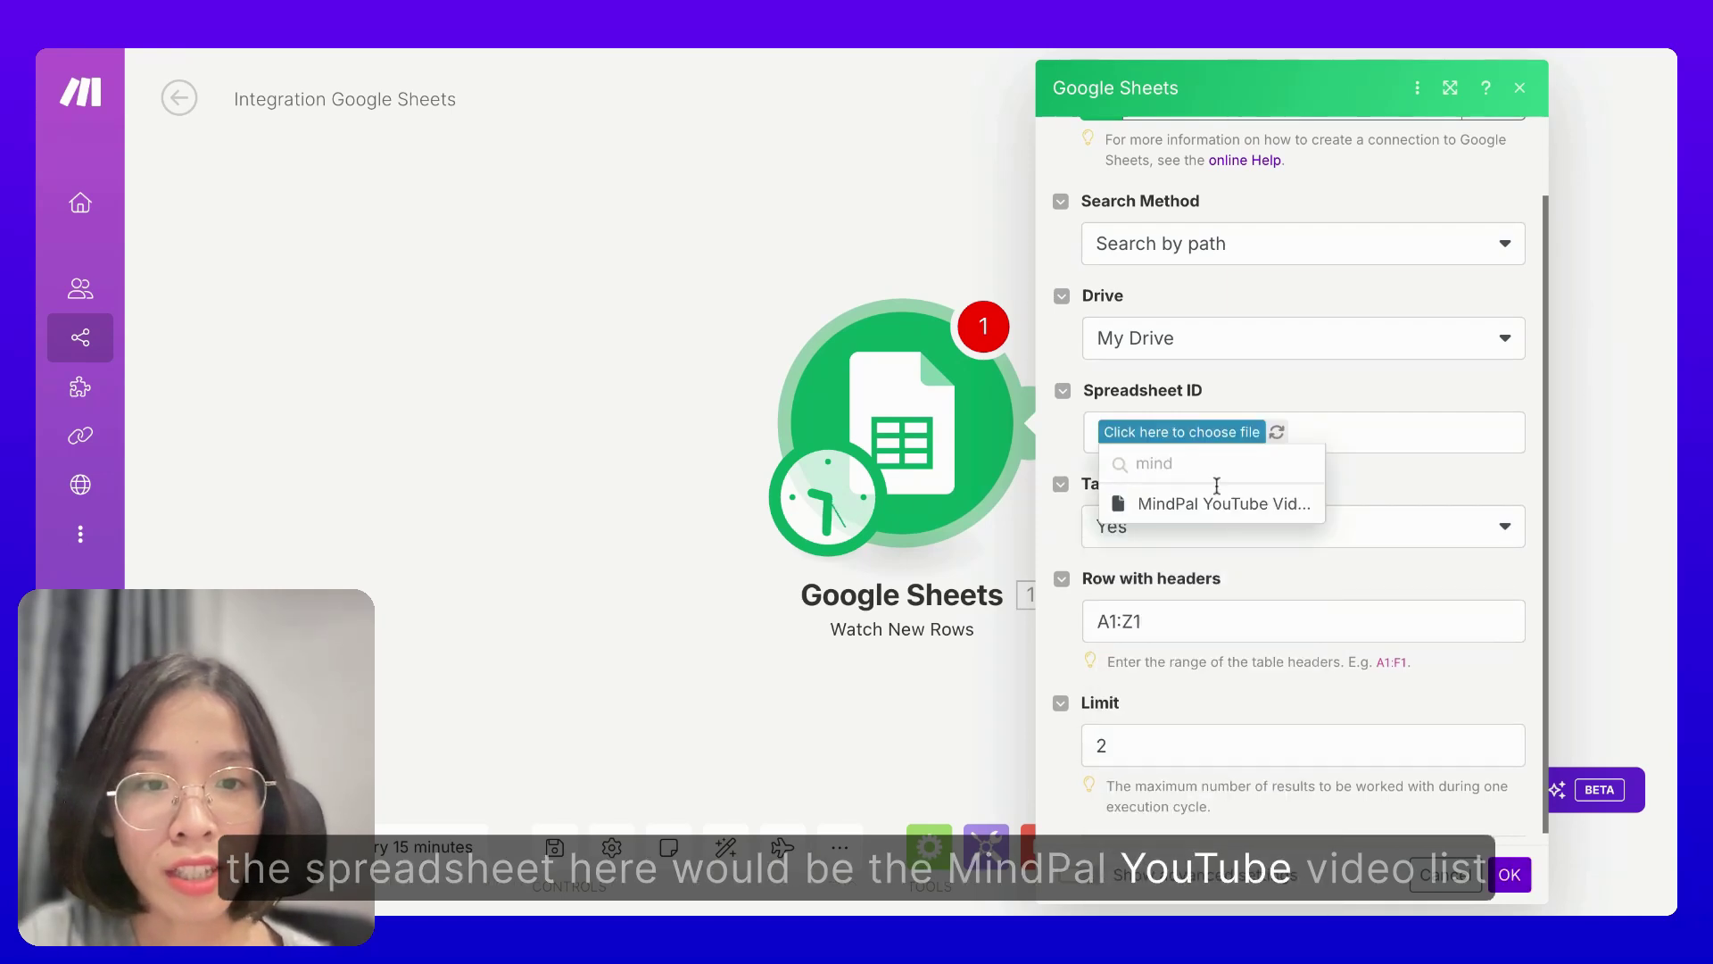
click(1236, 504)
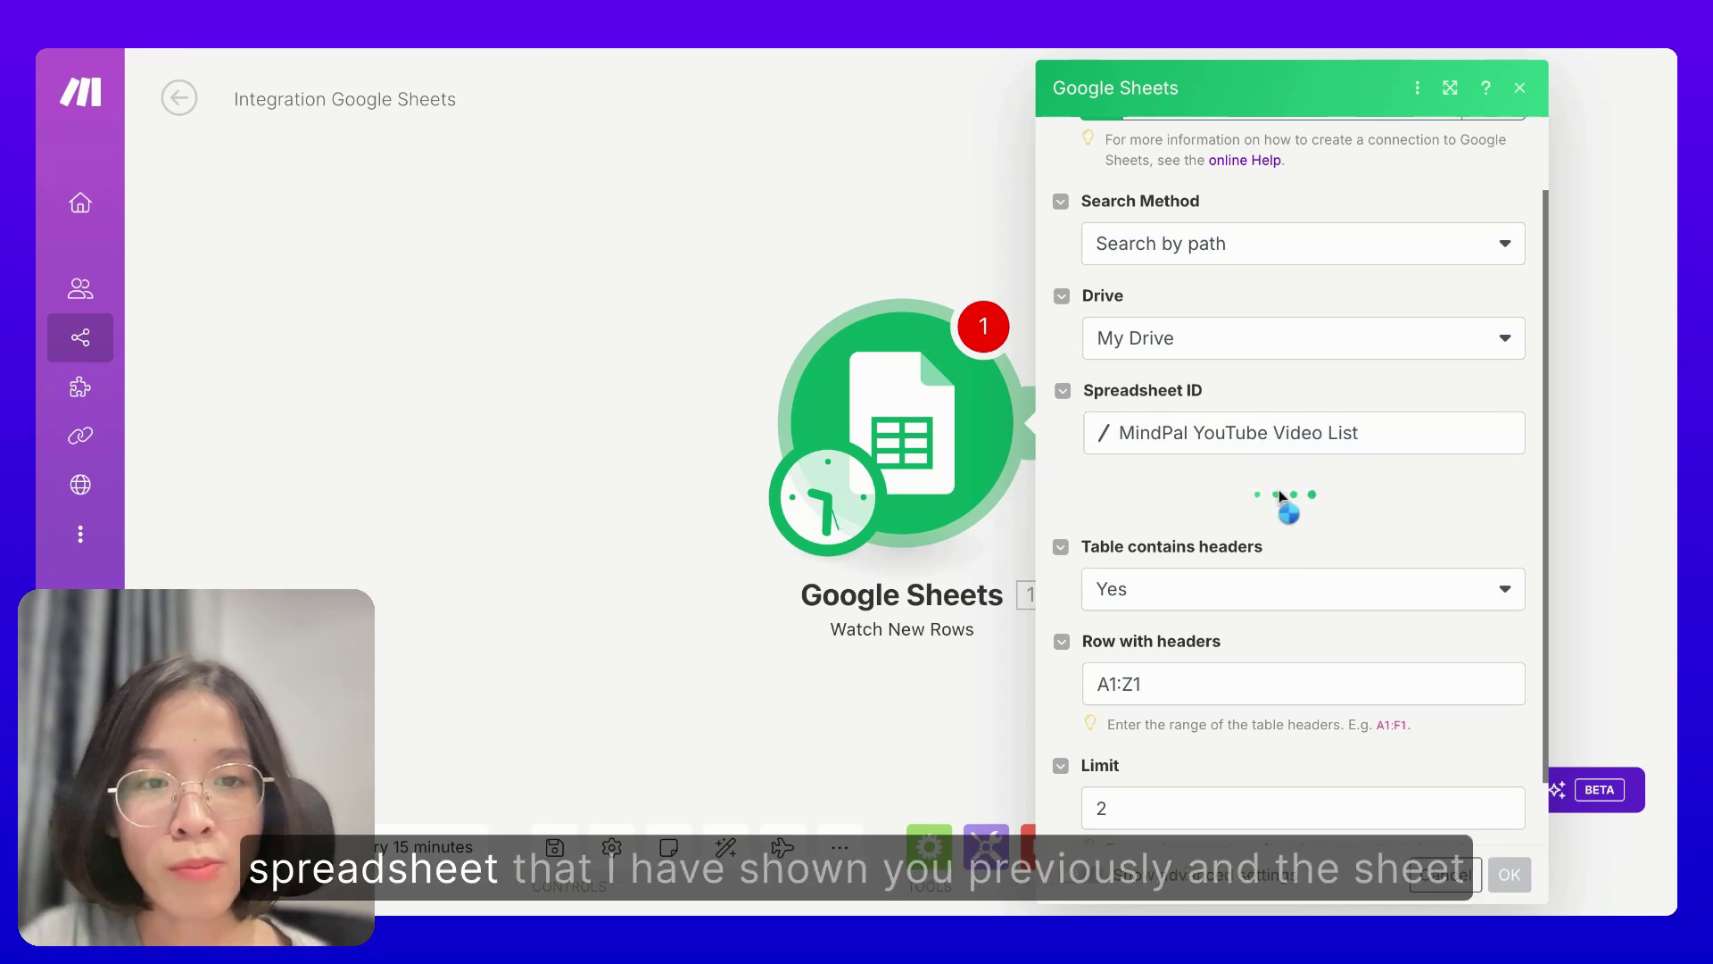
scroll(1283, 536, down, 2)
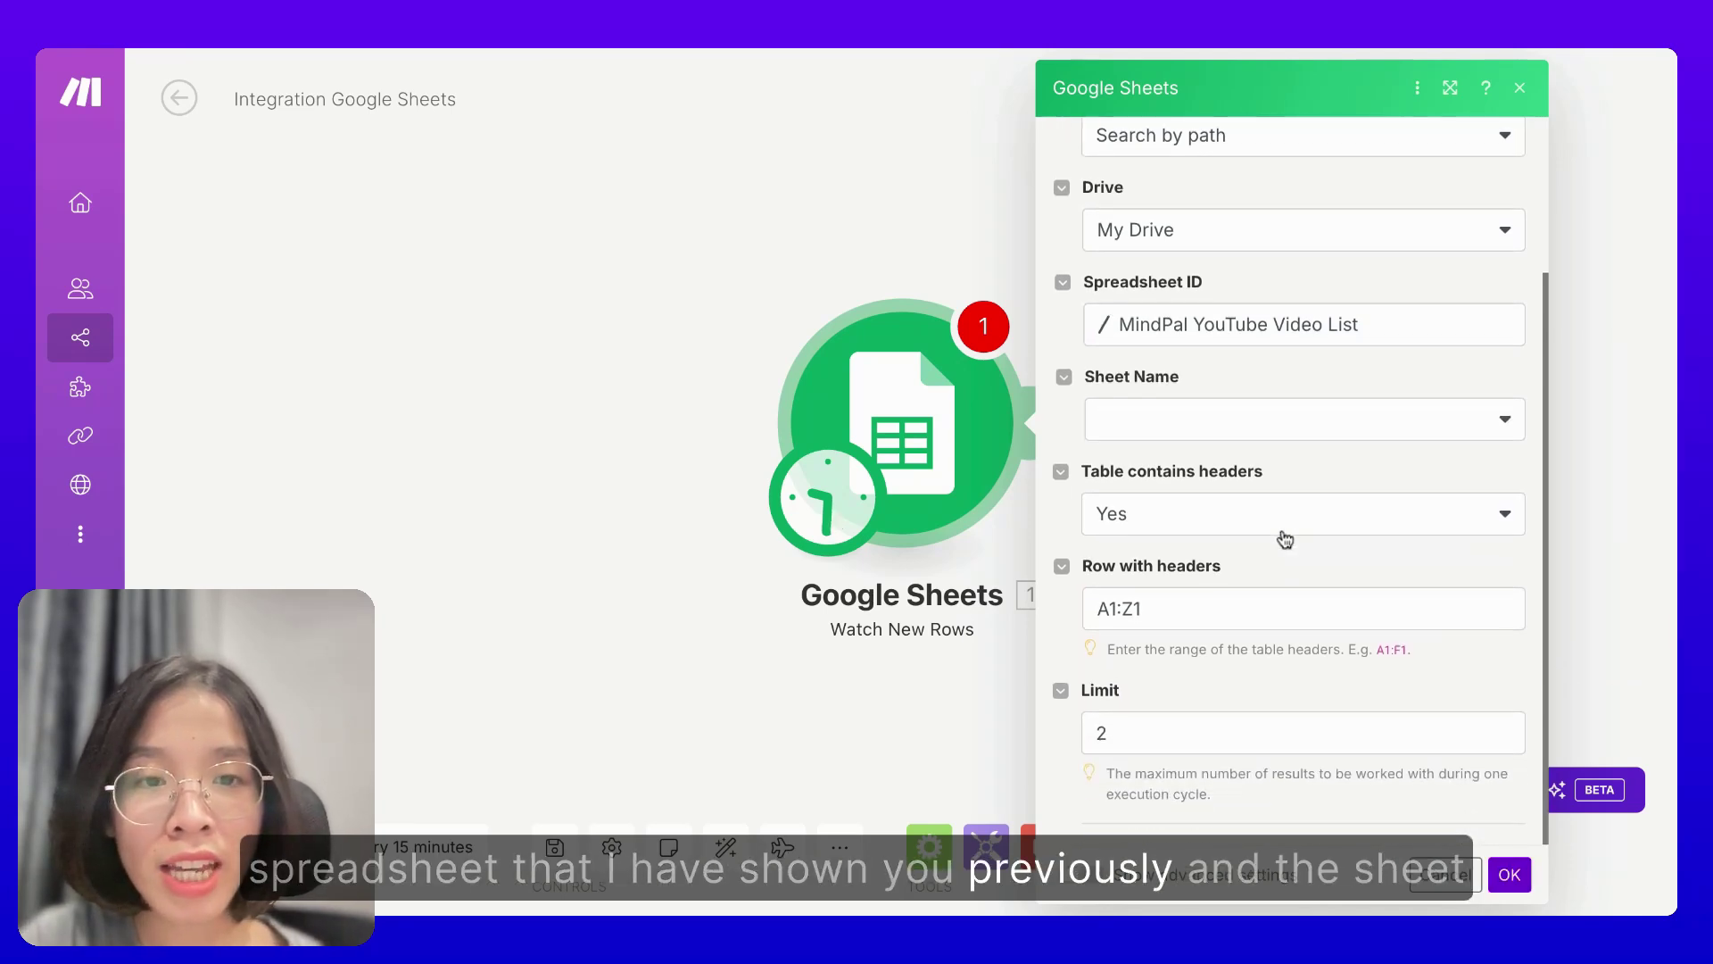
click(1183, 426)
click(1182, 457)
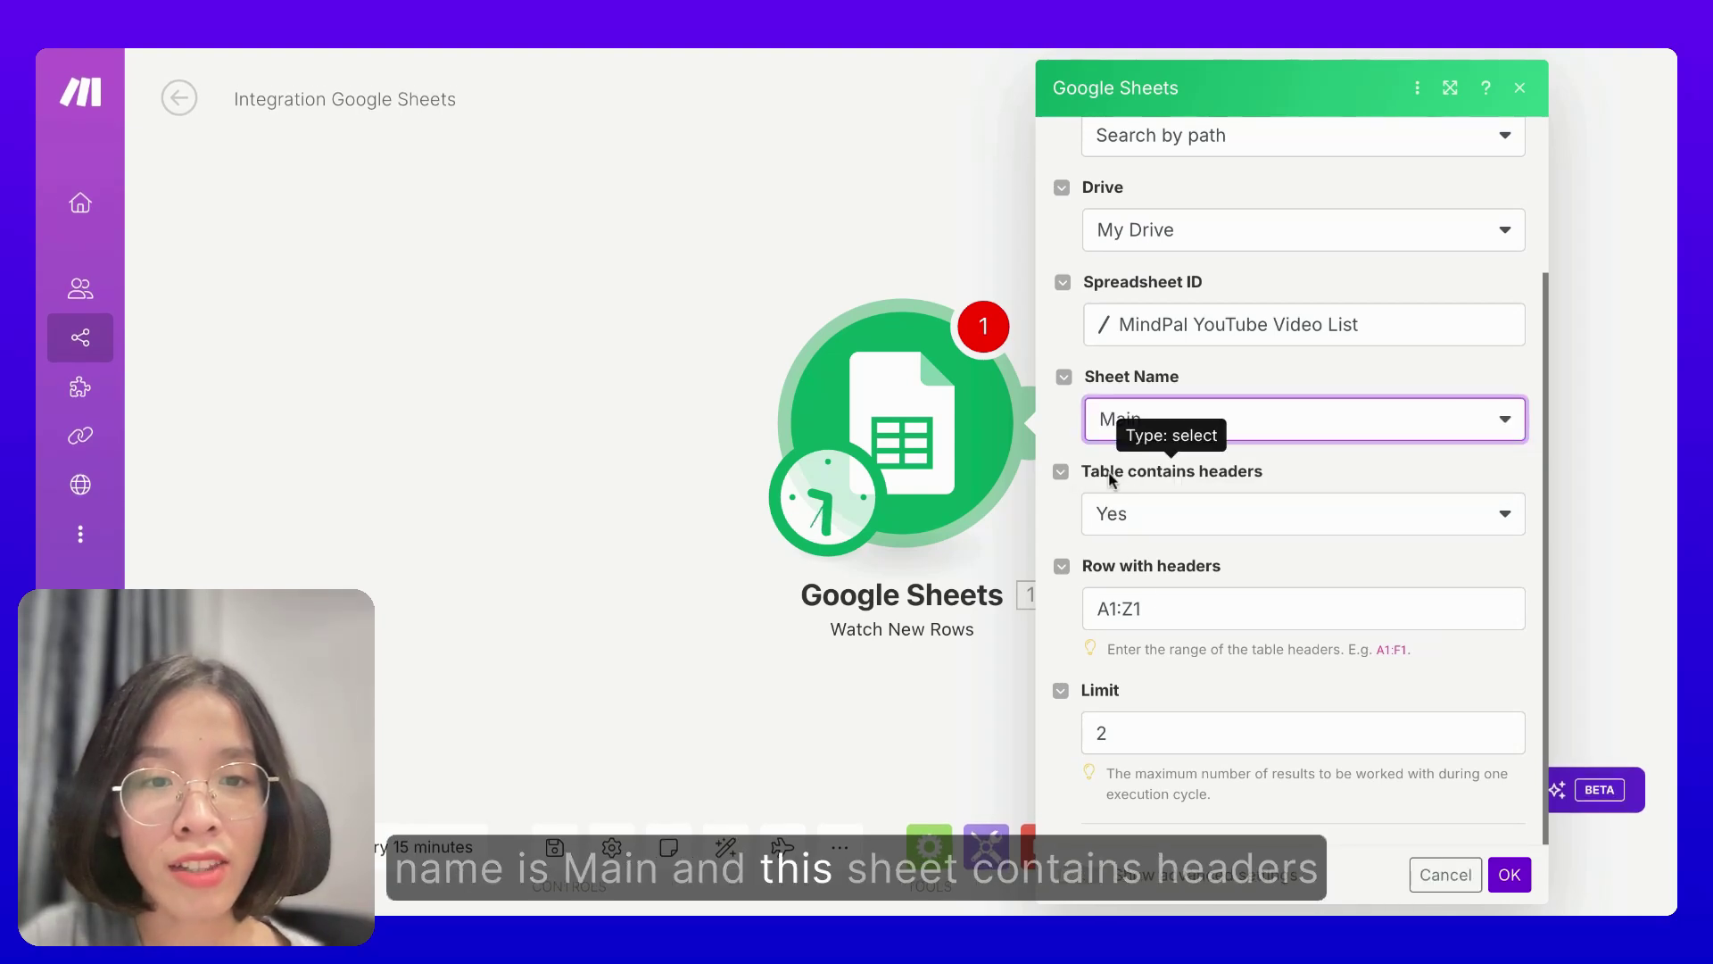
double_click(1102, 732)
text(1)
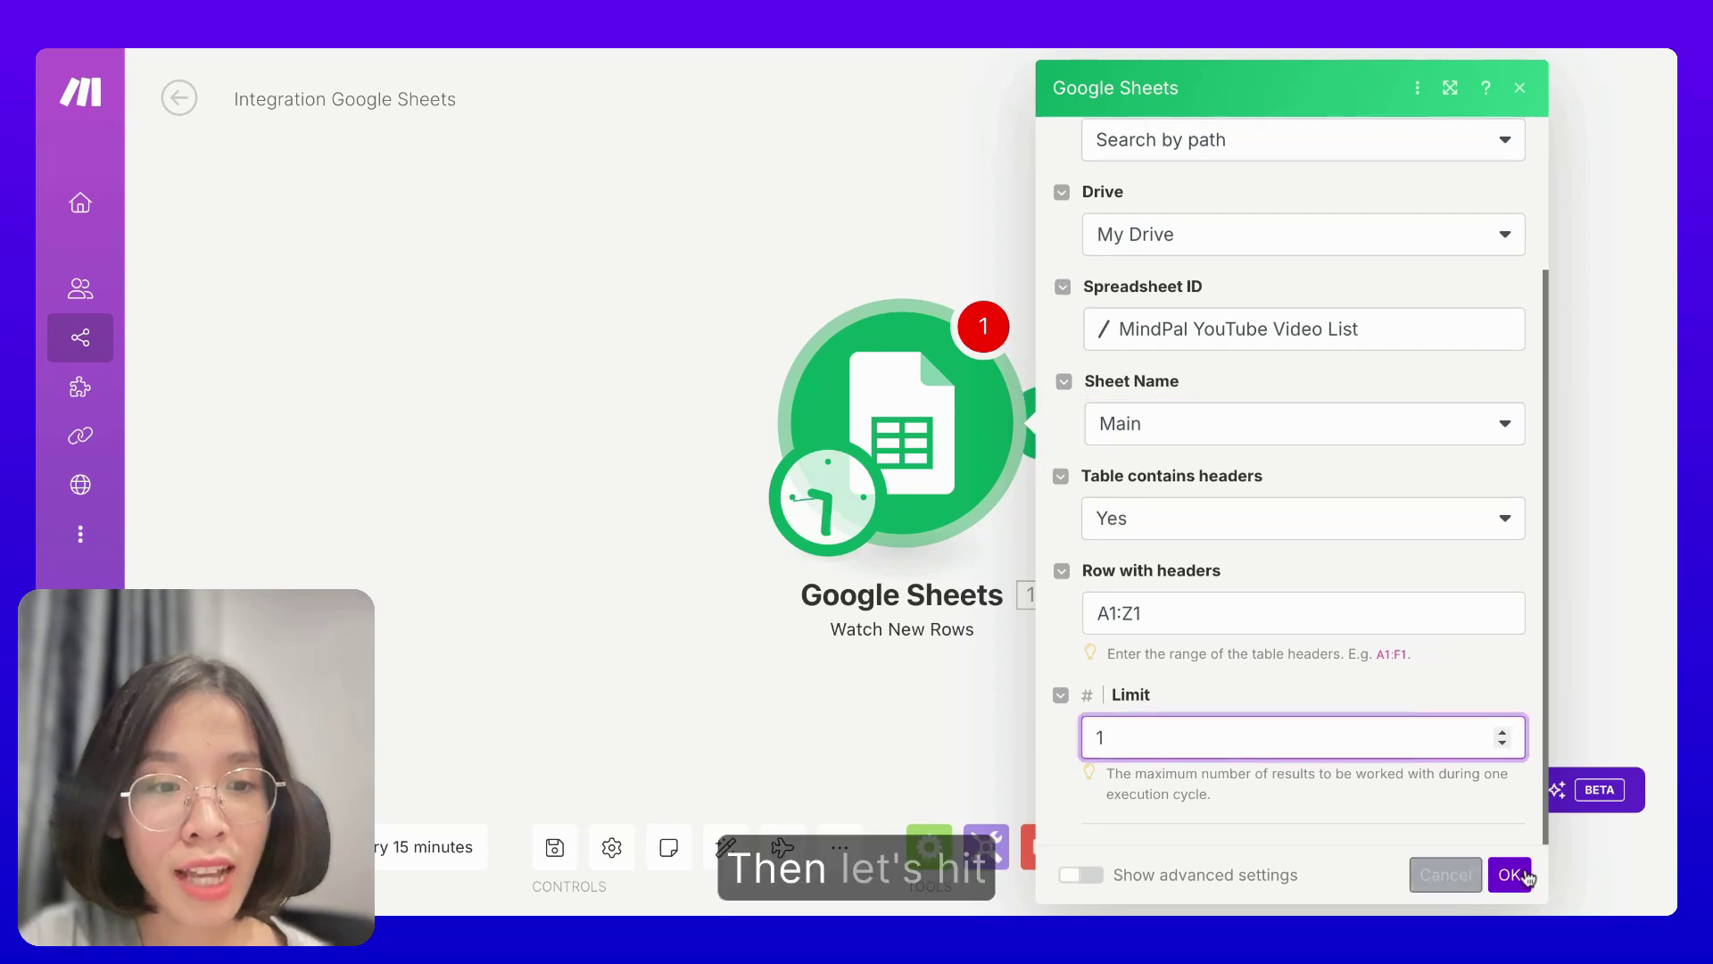
click(1511, 875)
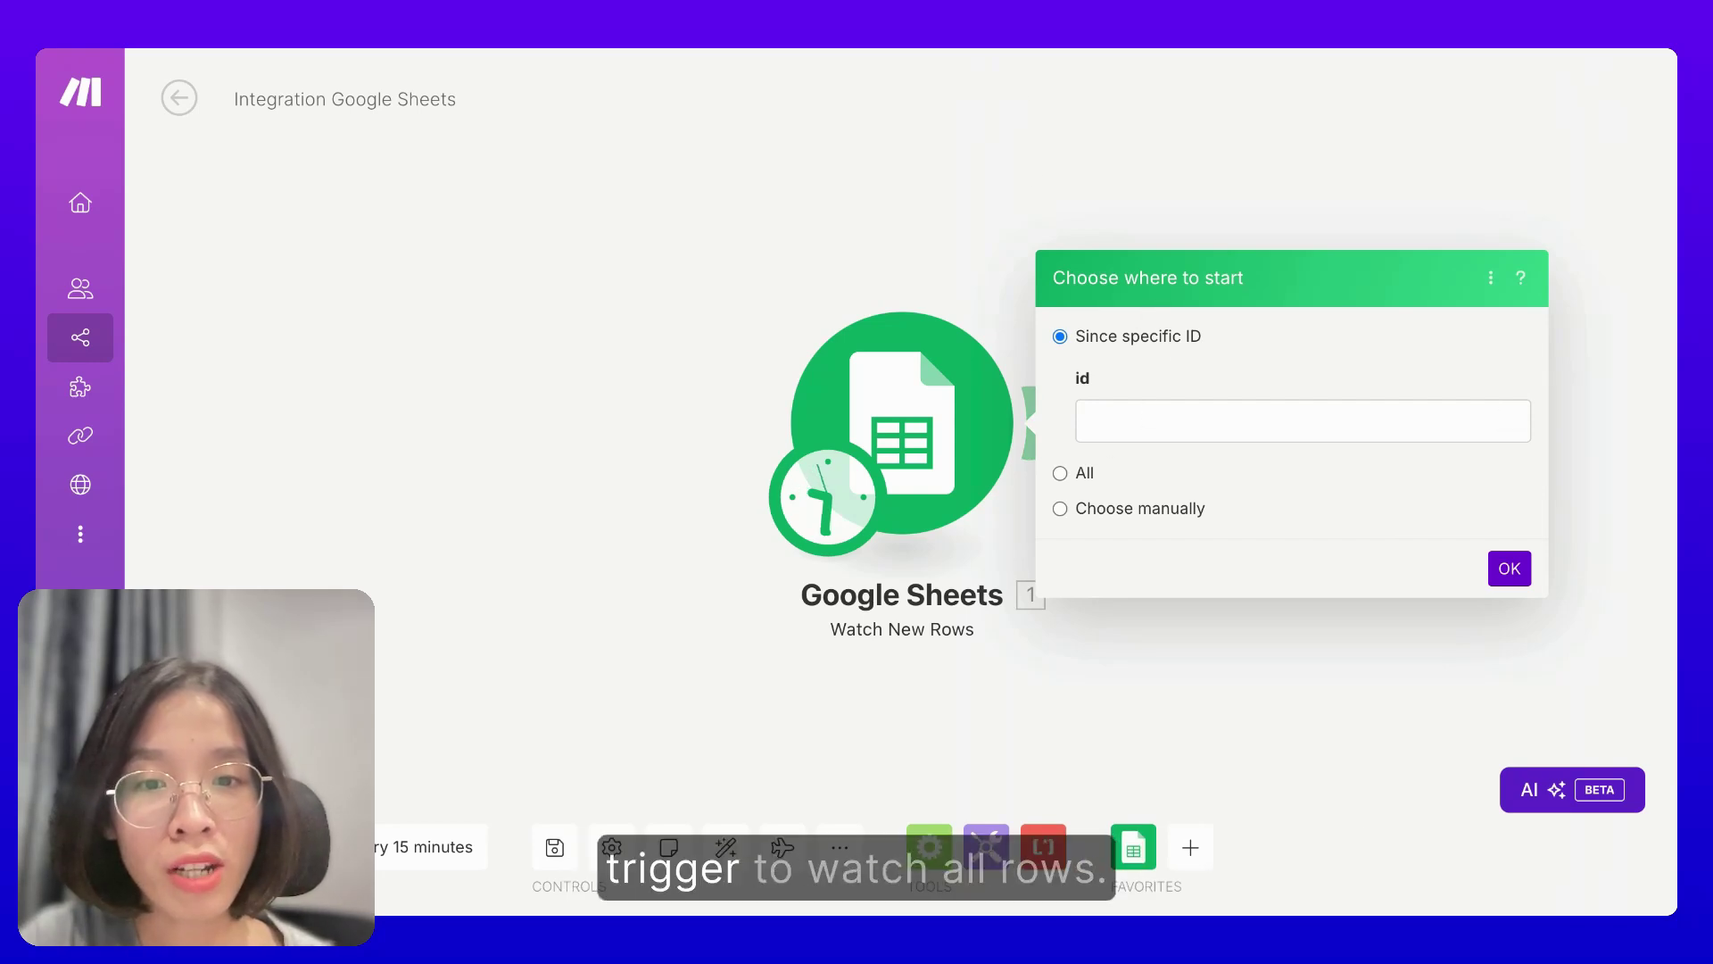
- Start the trigger from all rows and add an HTTP Make a request module after it
click(1063, 479)
click(1508, 463)
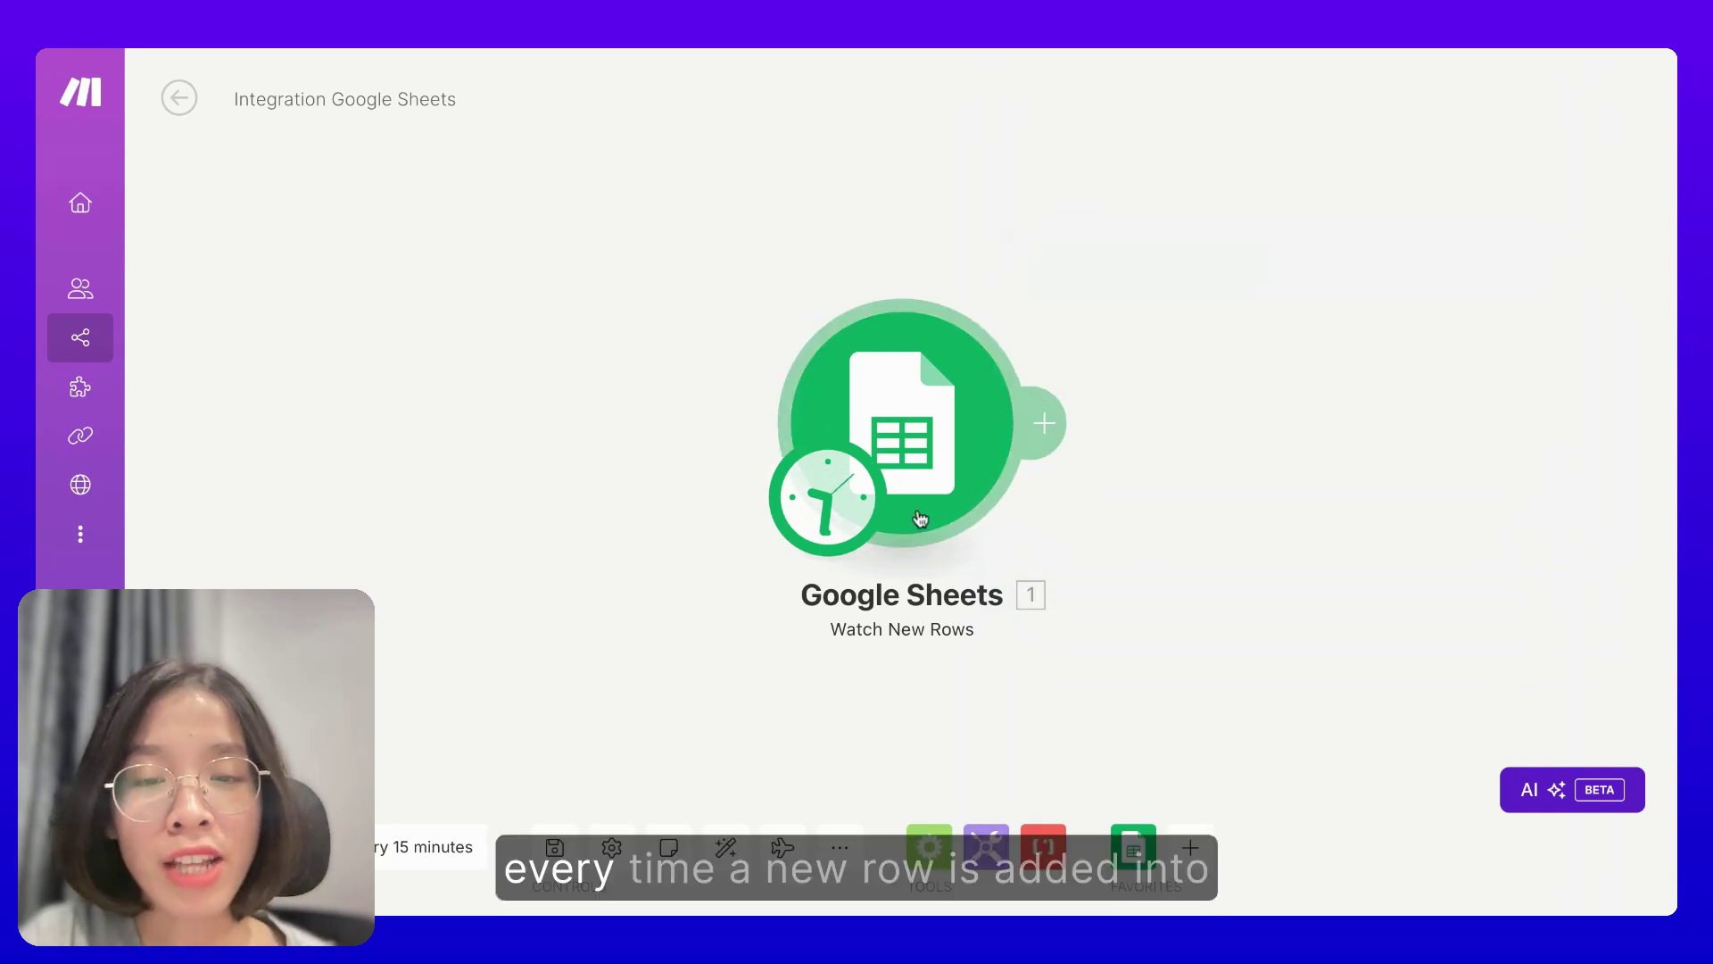
click(1046, 442)
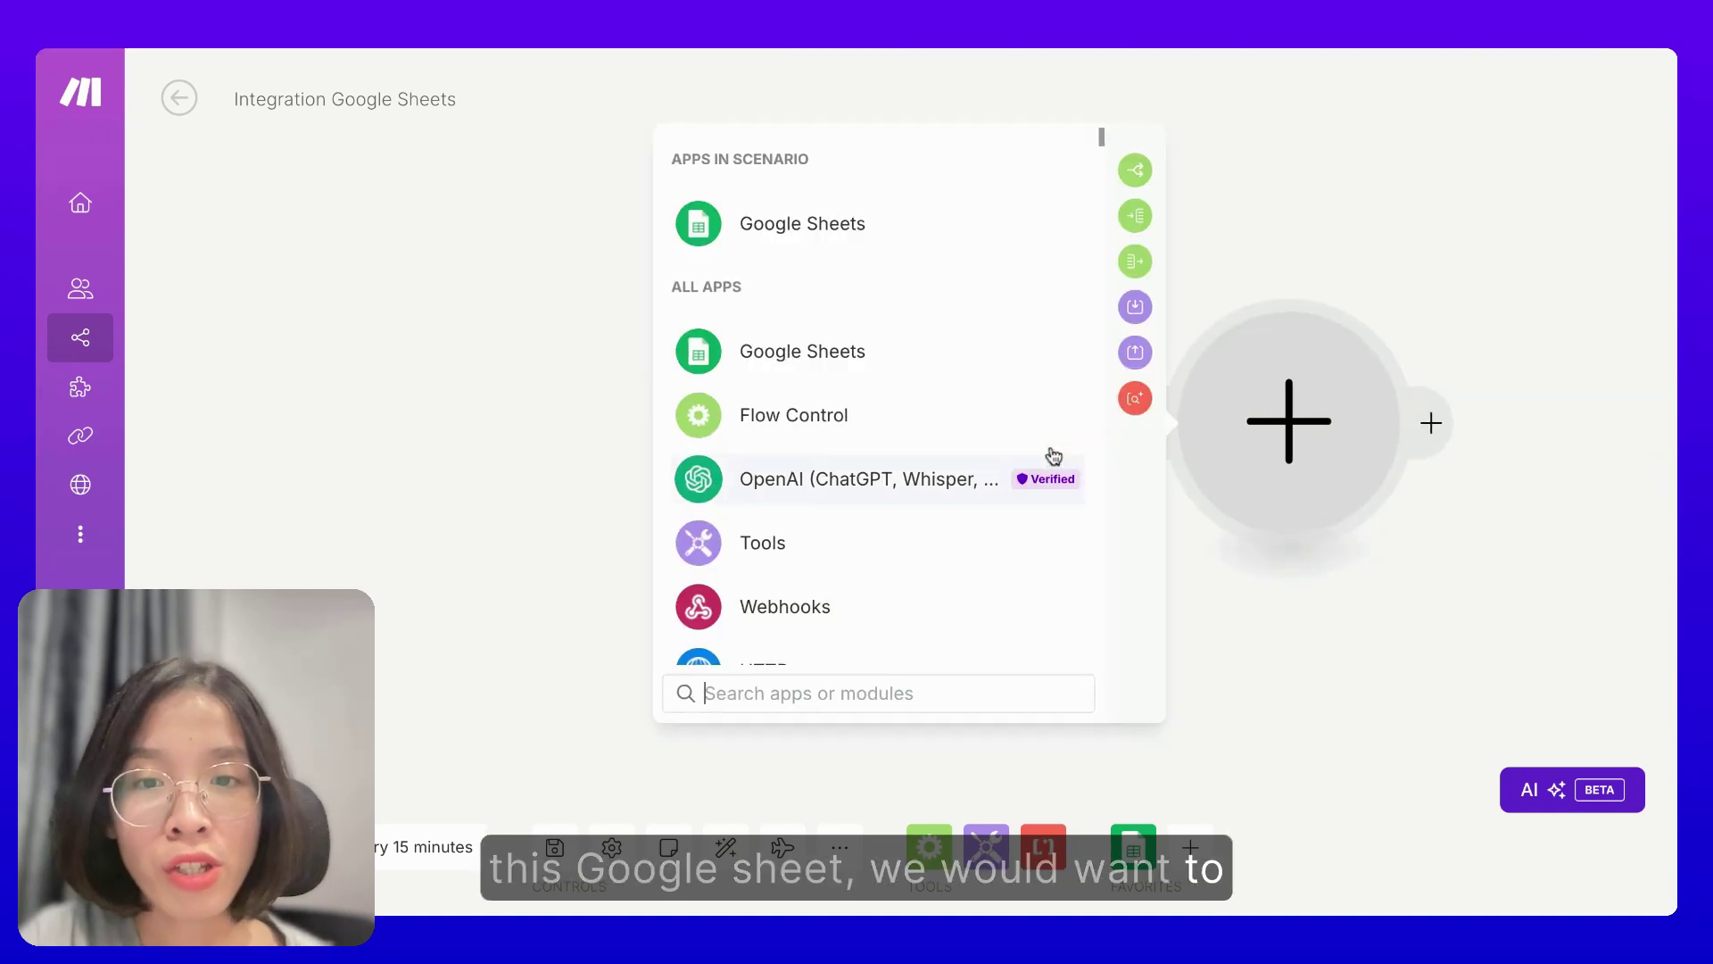
text(http)
click(806, 305)
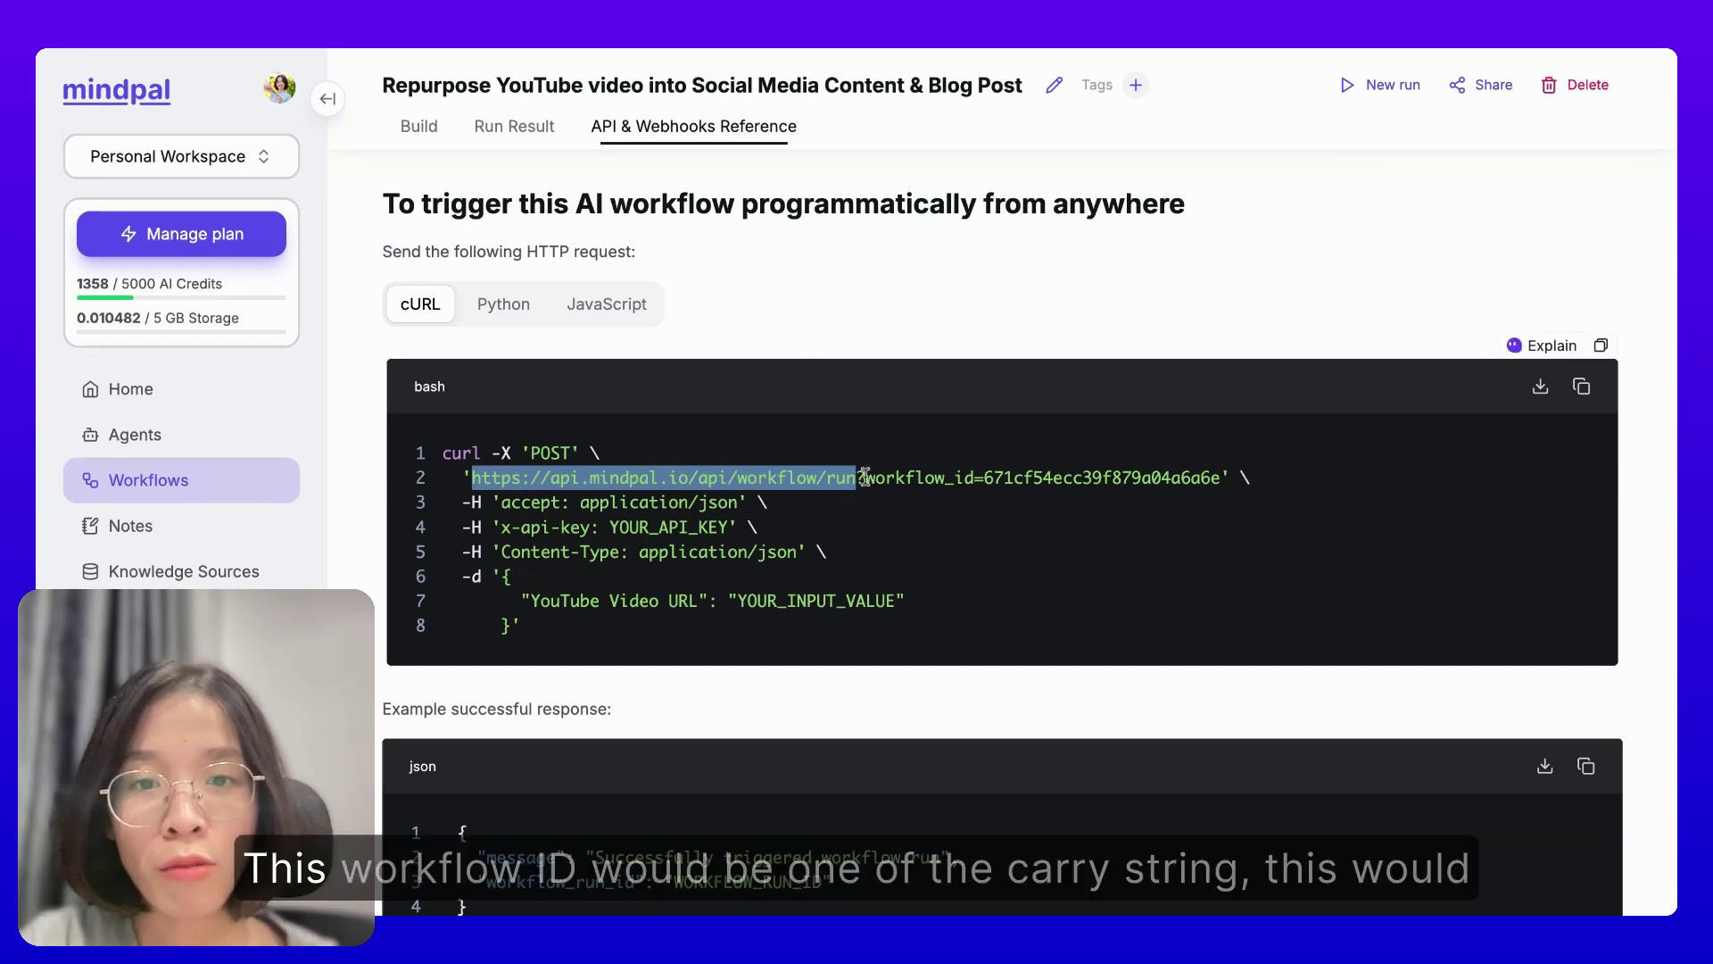
- Highlight the workflow_id, x-api-key header and JSON body in the cURL trigger request
drag(875, 477, 1211, 478)
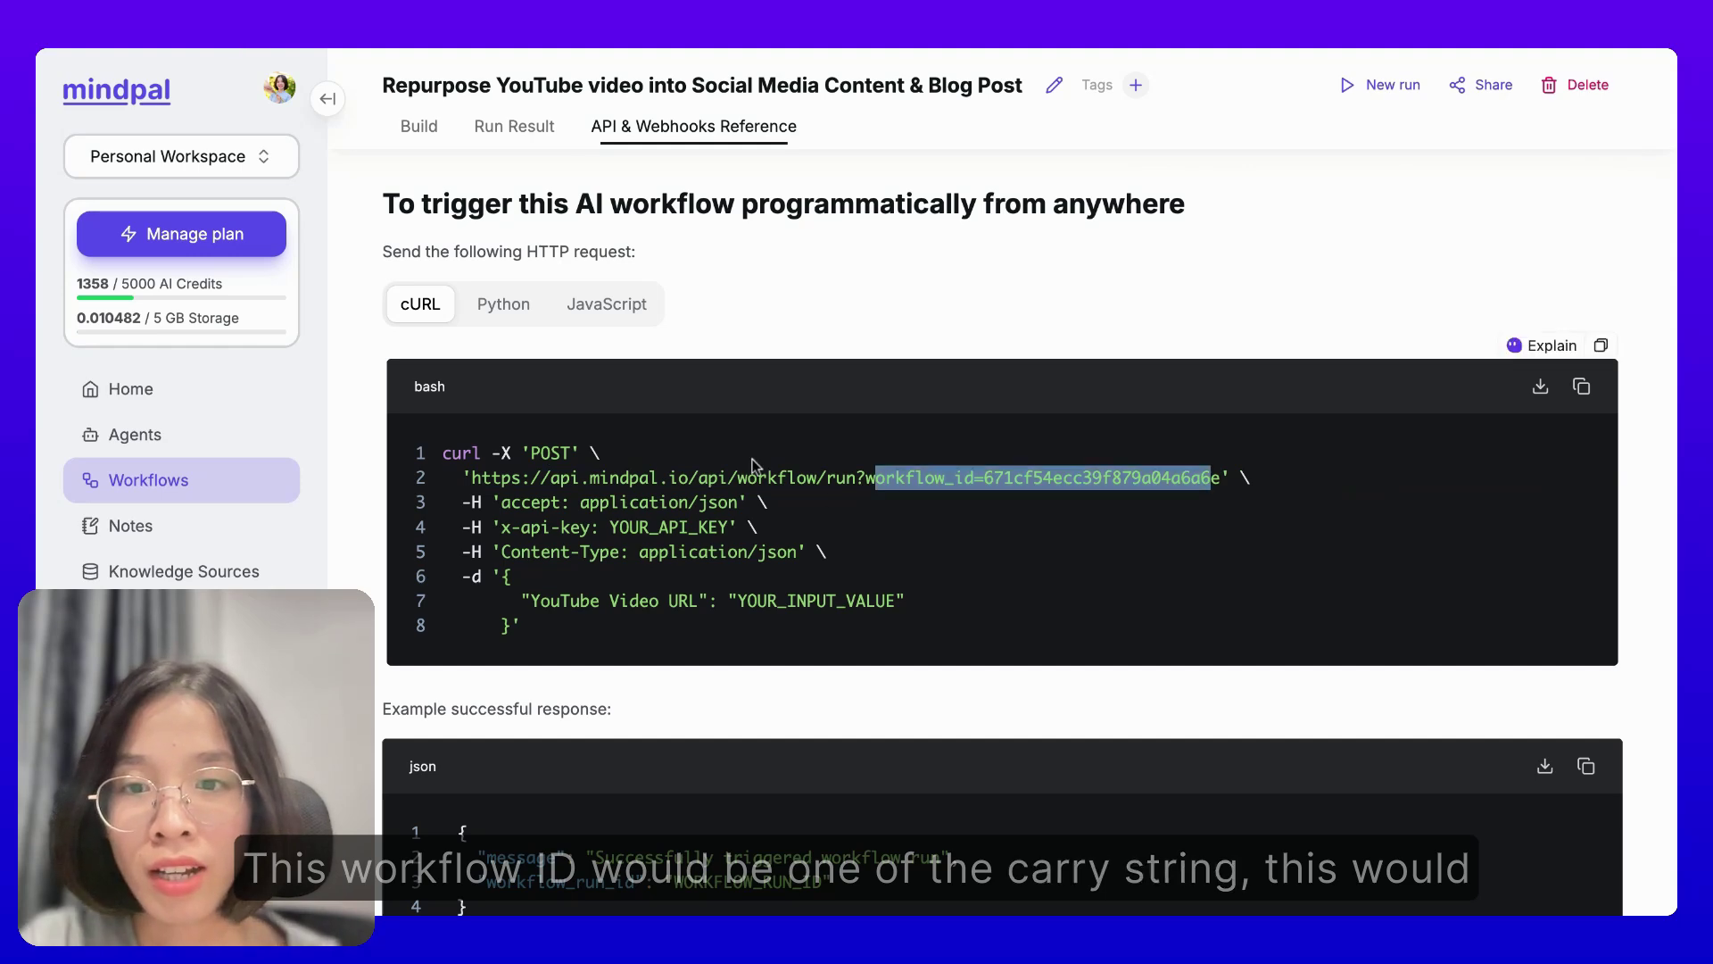
scroll(625, 527, down, 1)
drag(501, 443, 695, 444)
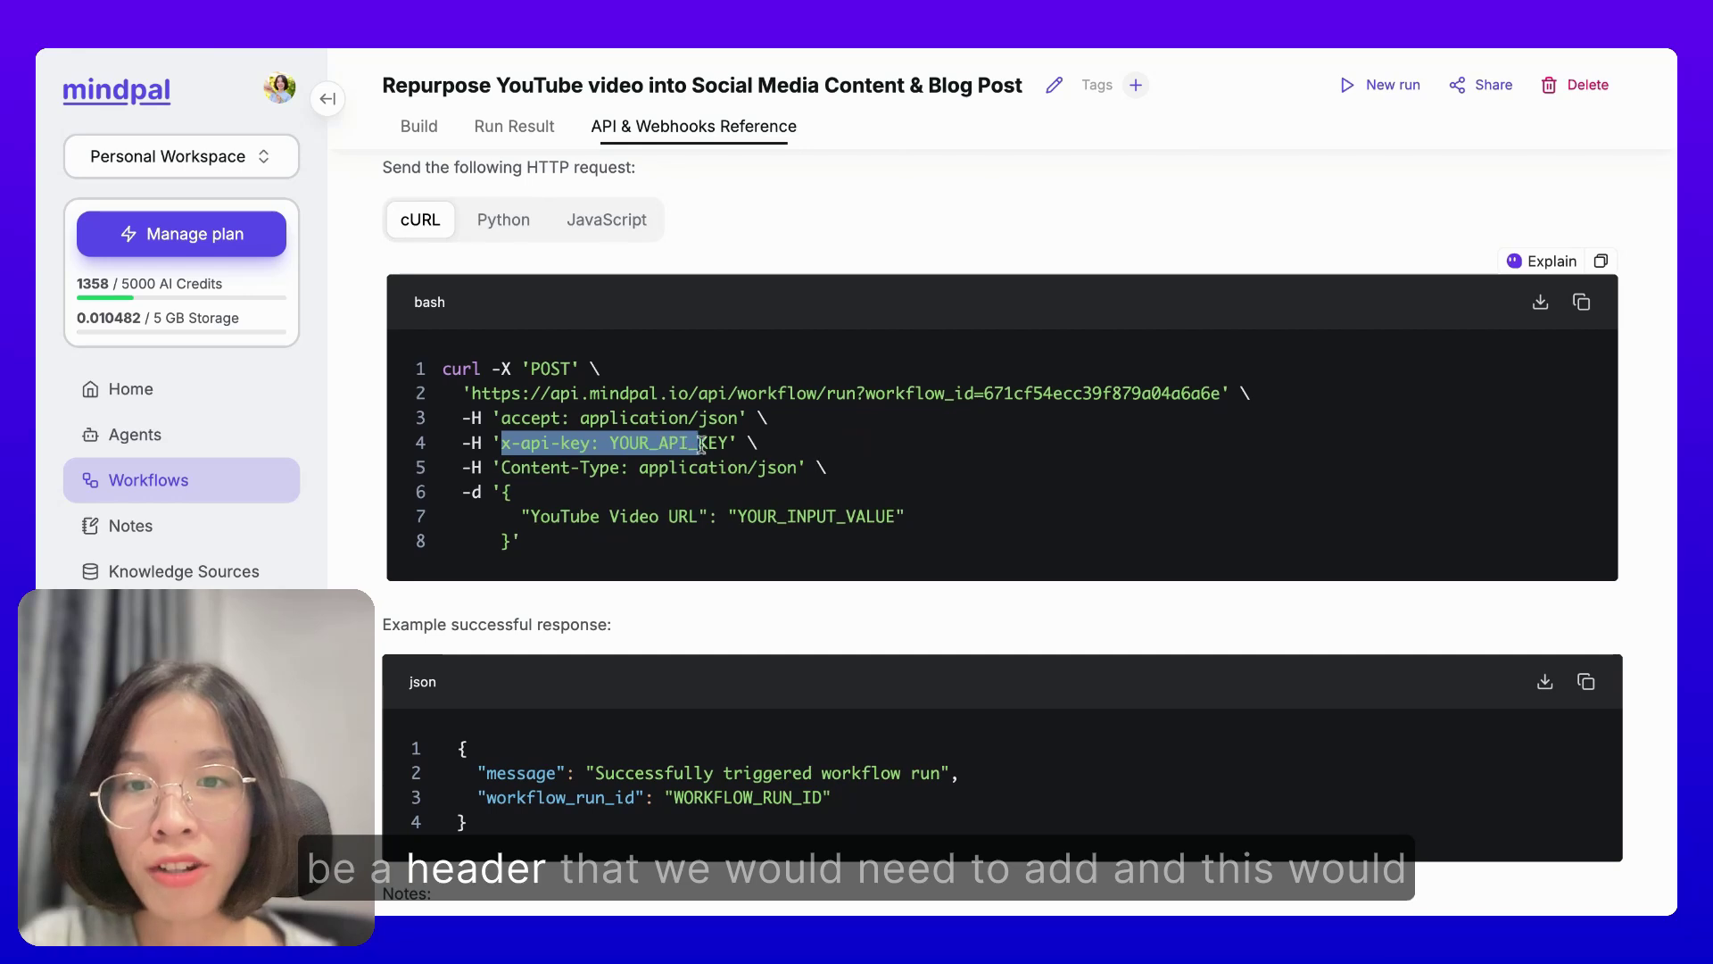
scroll(725, 444, down, 1)
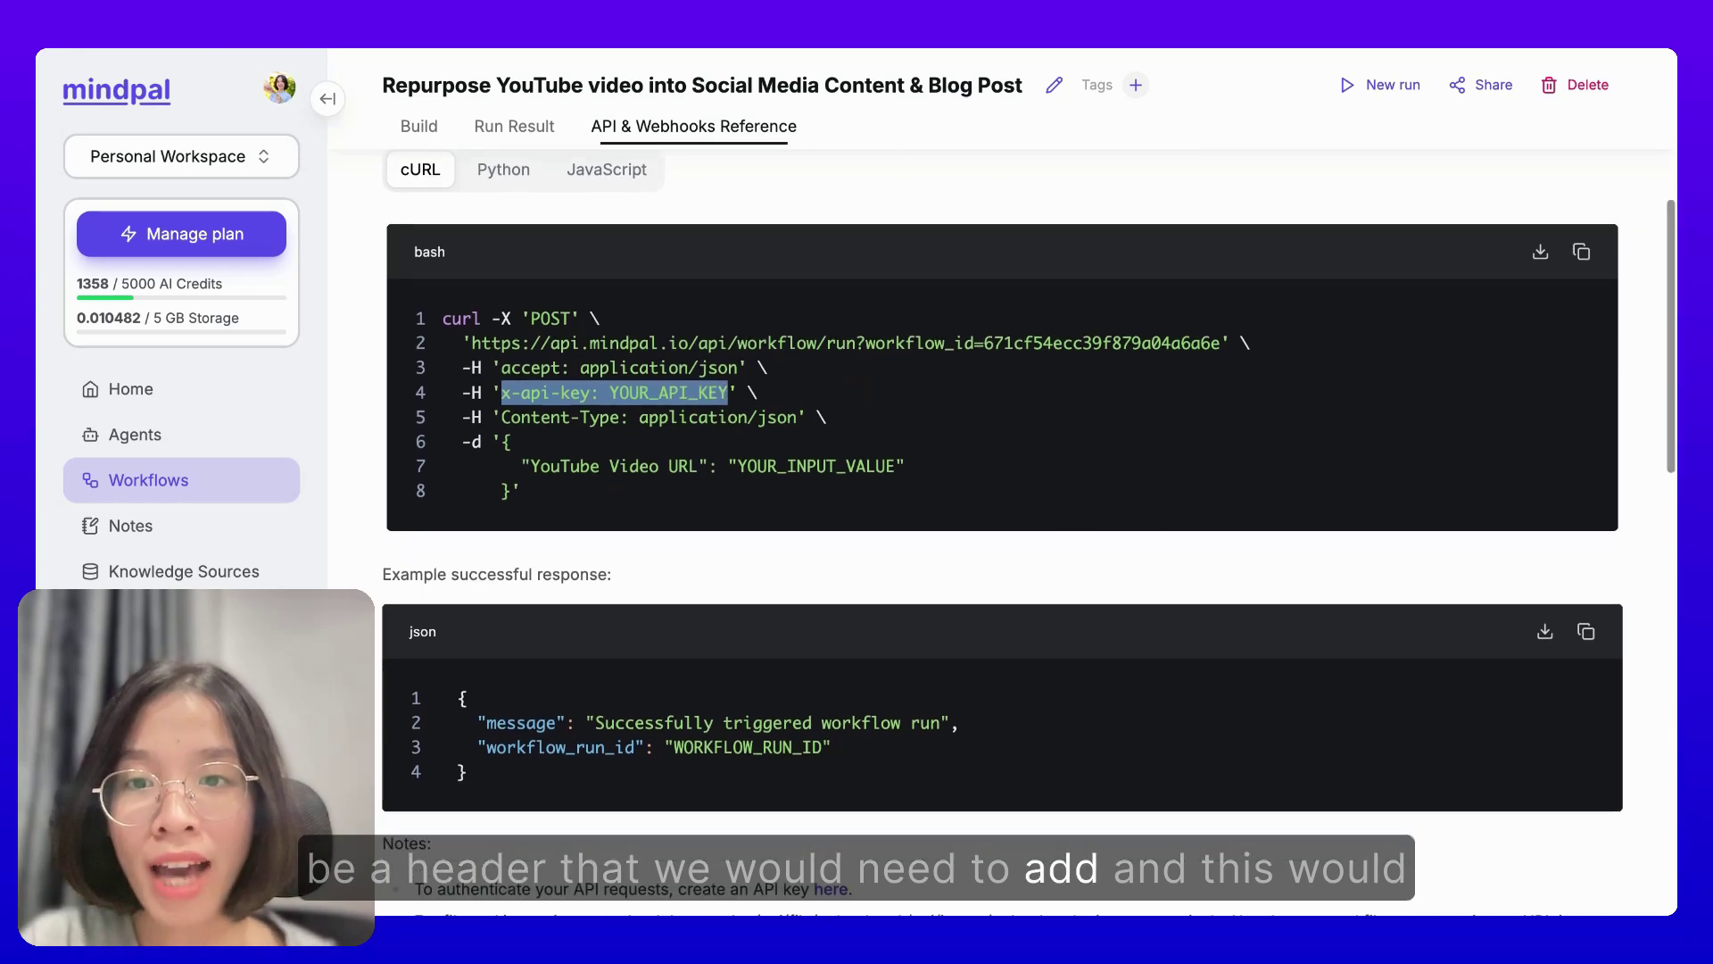
drag(502, 441, 513, 491)
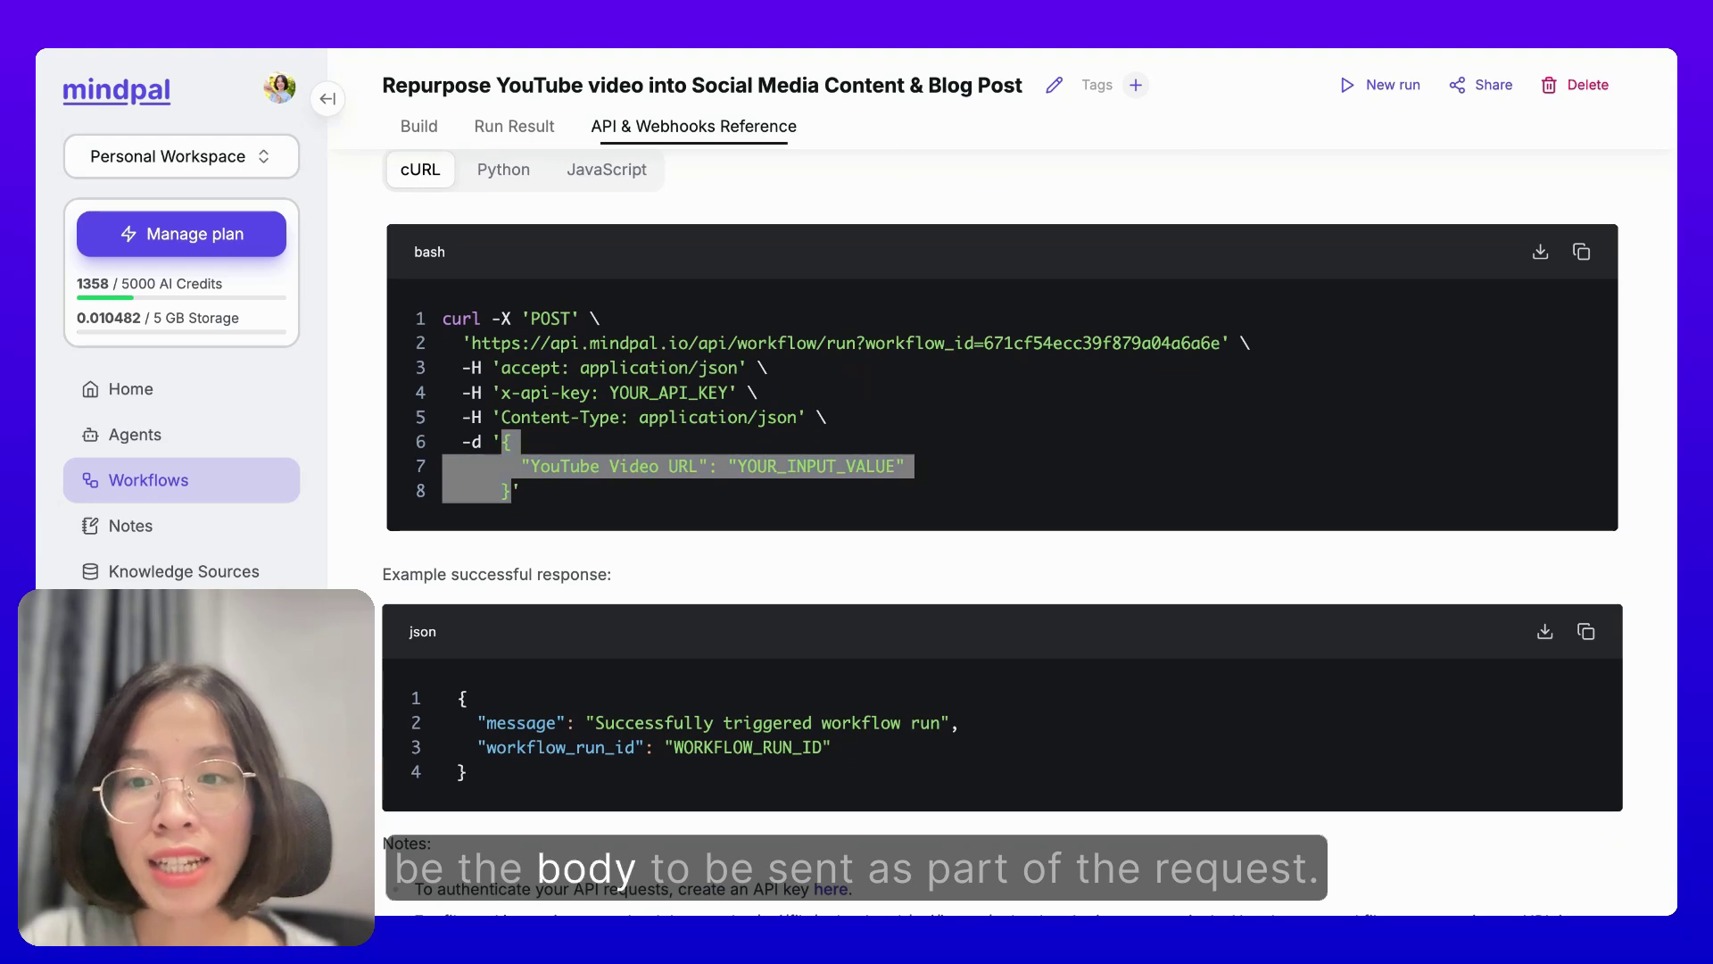
click(705, 347)
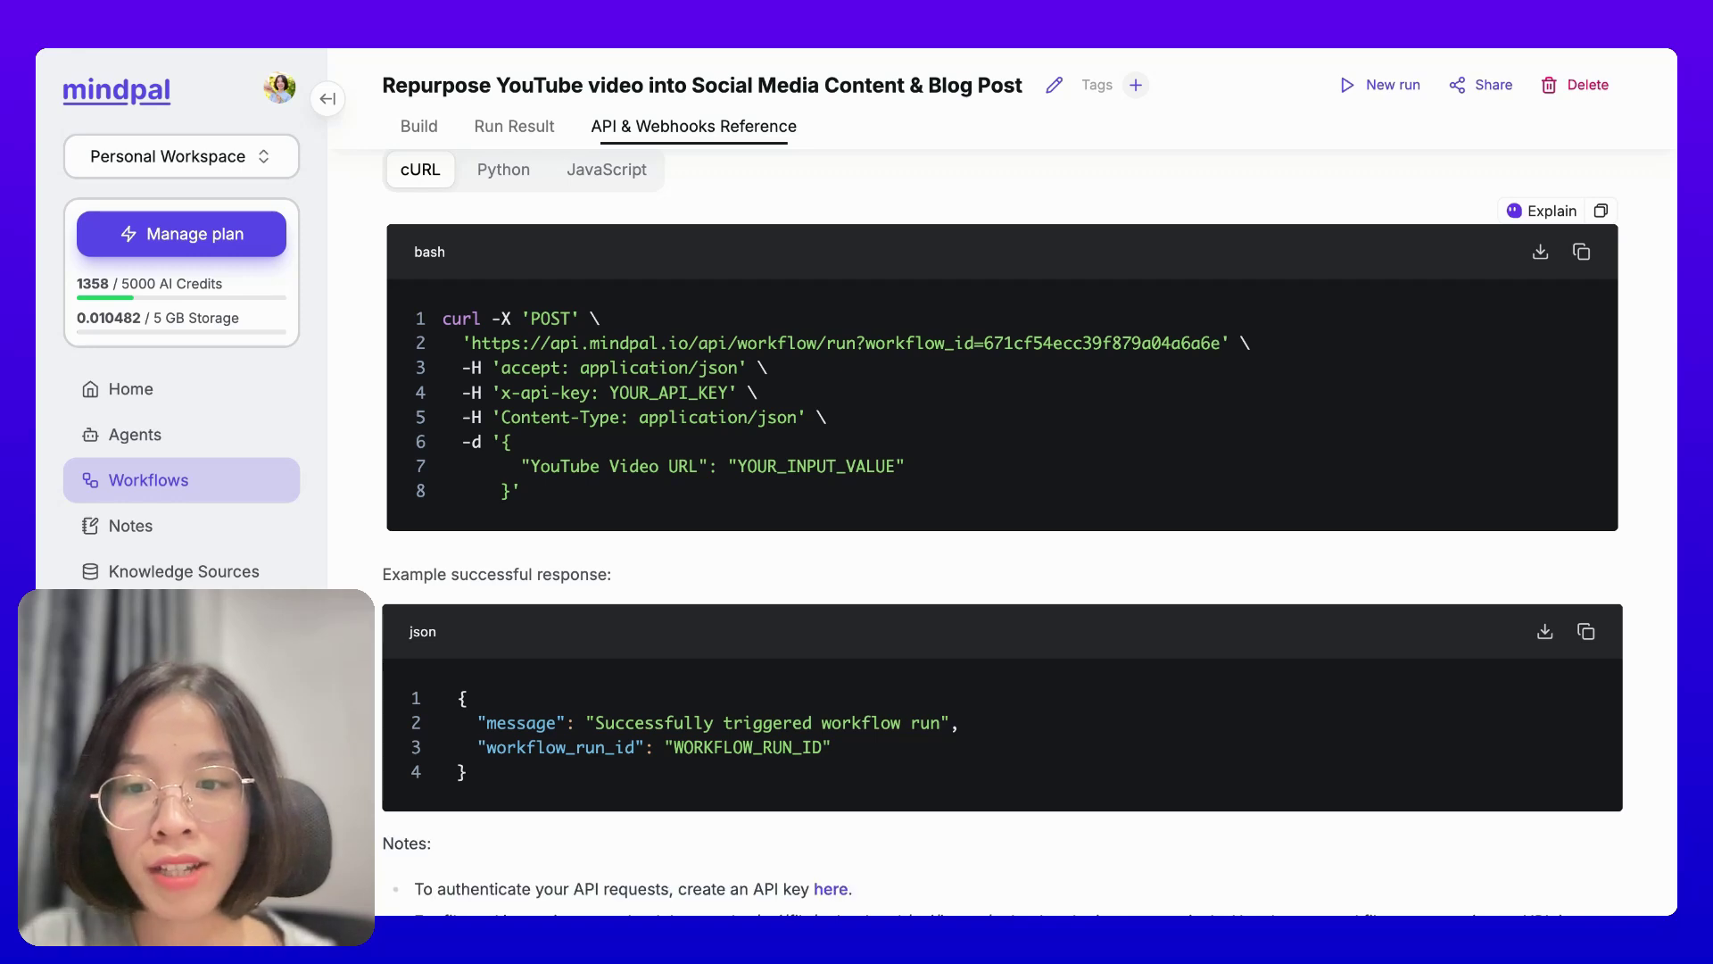
scroll(1002, 533, up, 1)
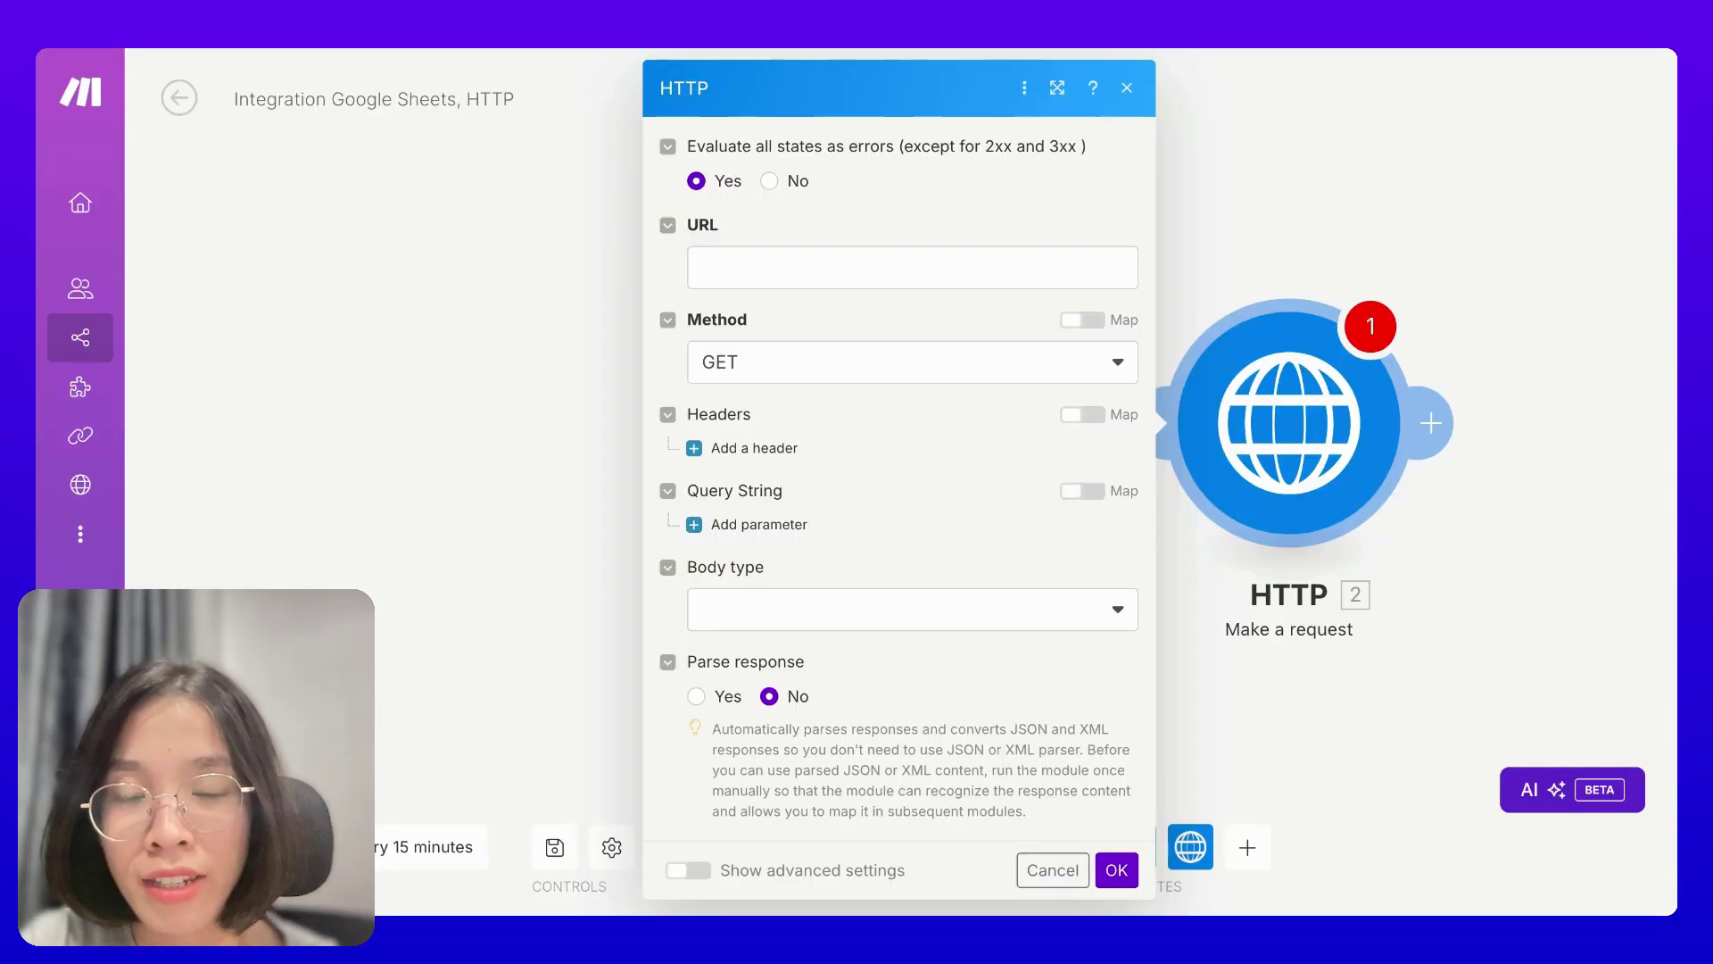
- Paste the MindPal workflow run URL and set the method to POST
click(739, 269)
text(https://api.mindpal.io/api/workflow/run)
click(868, 336)
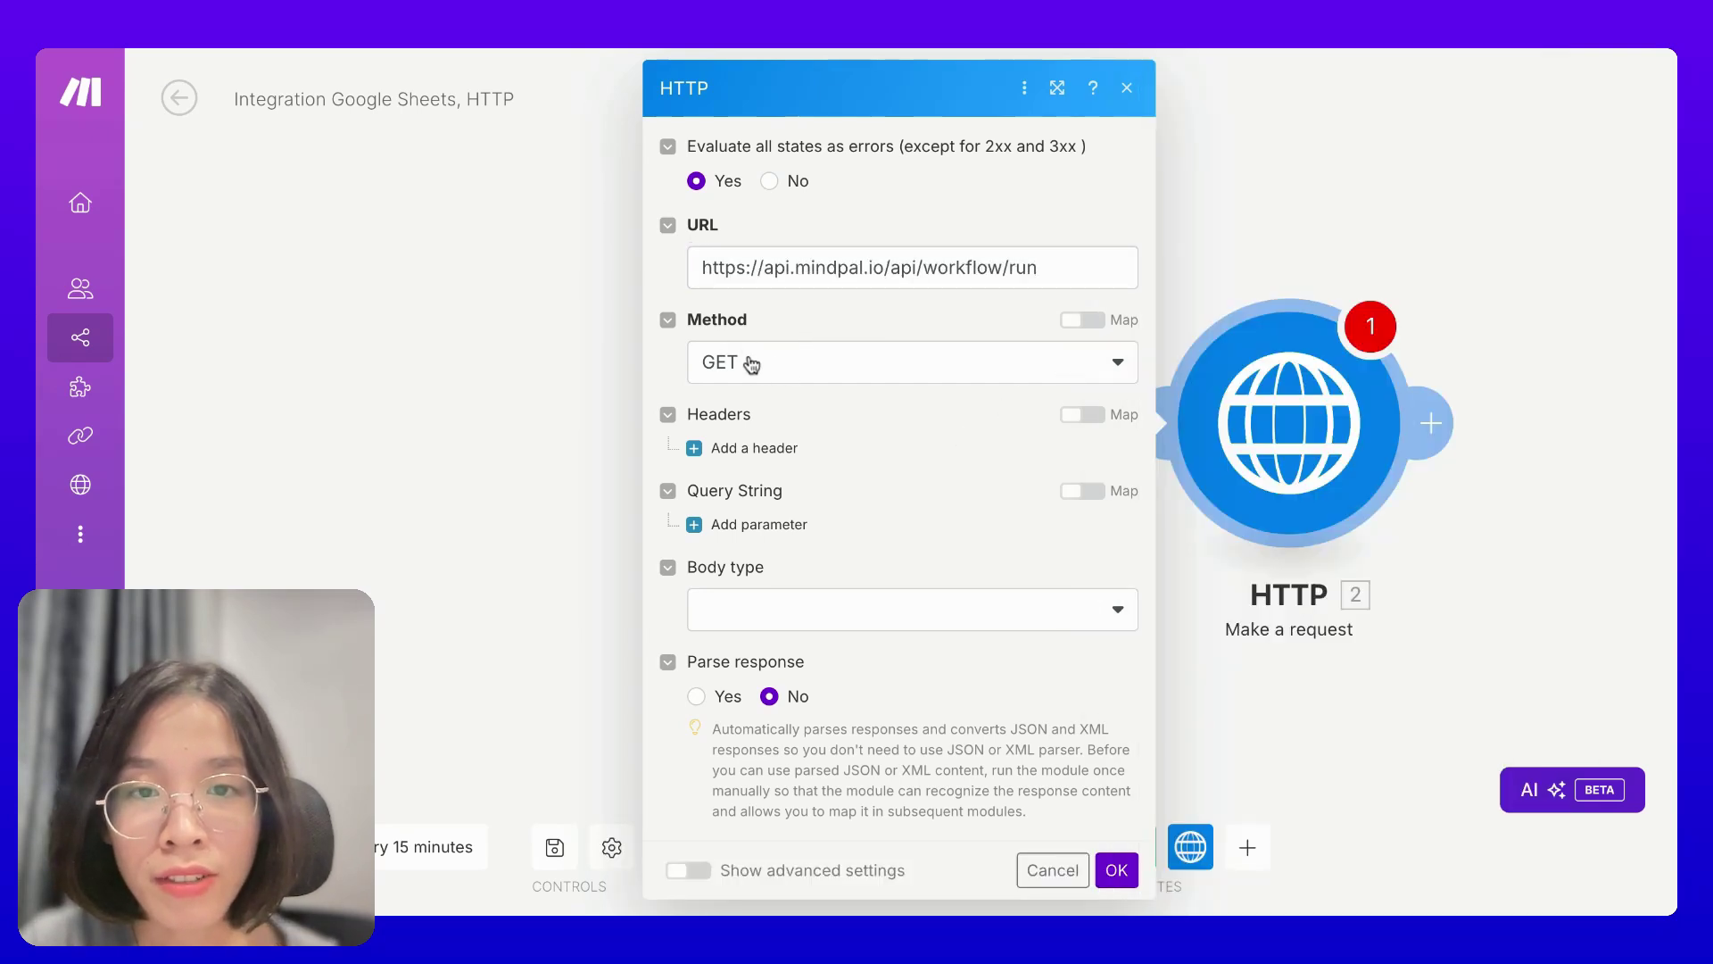
click(940, 366)
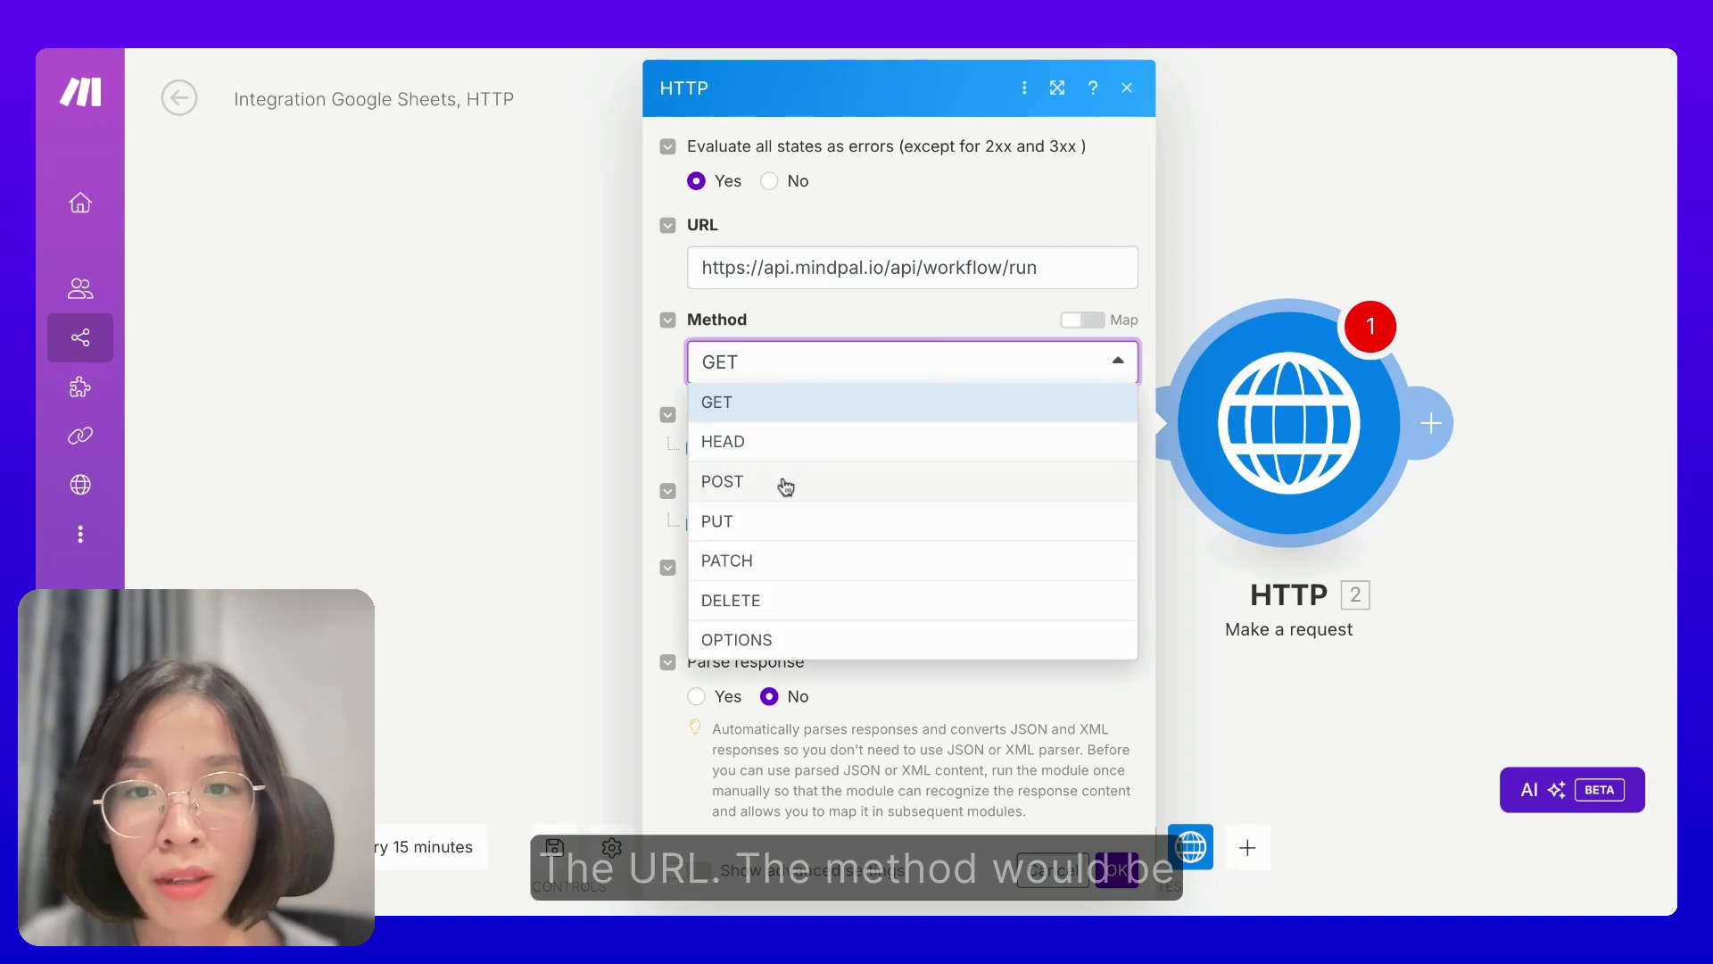
click(785, 487)
- Add an x-api-key header and a workflow_id query string parameter
click(739, 445)
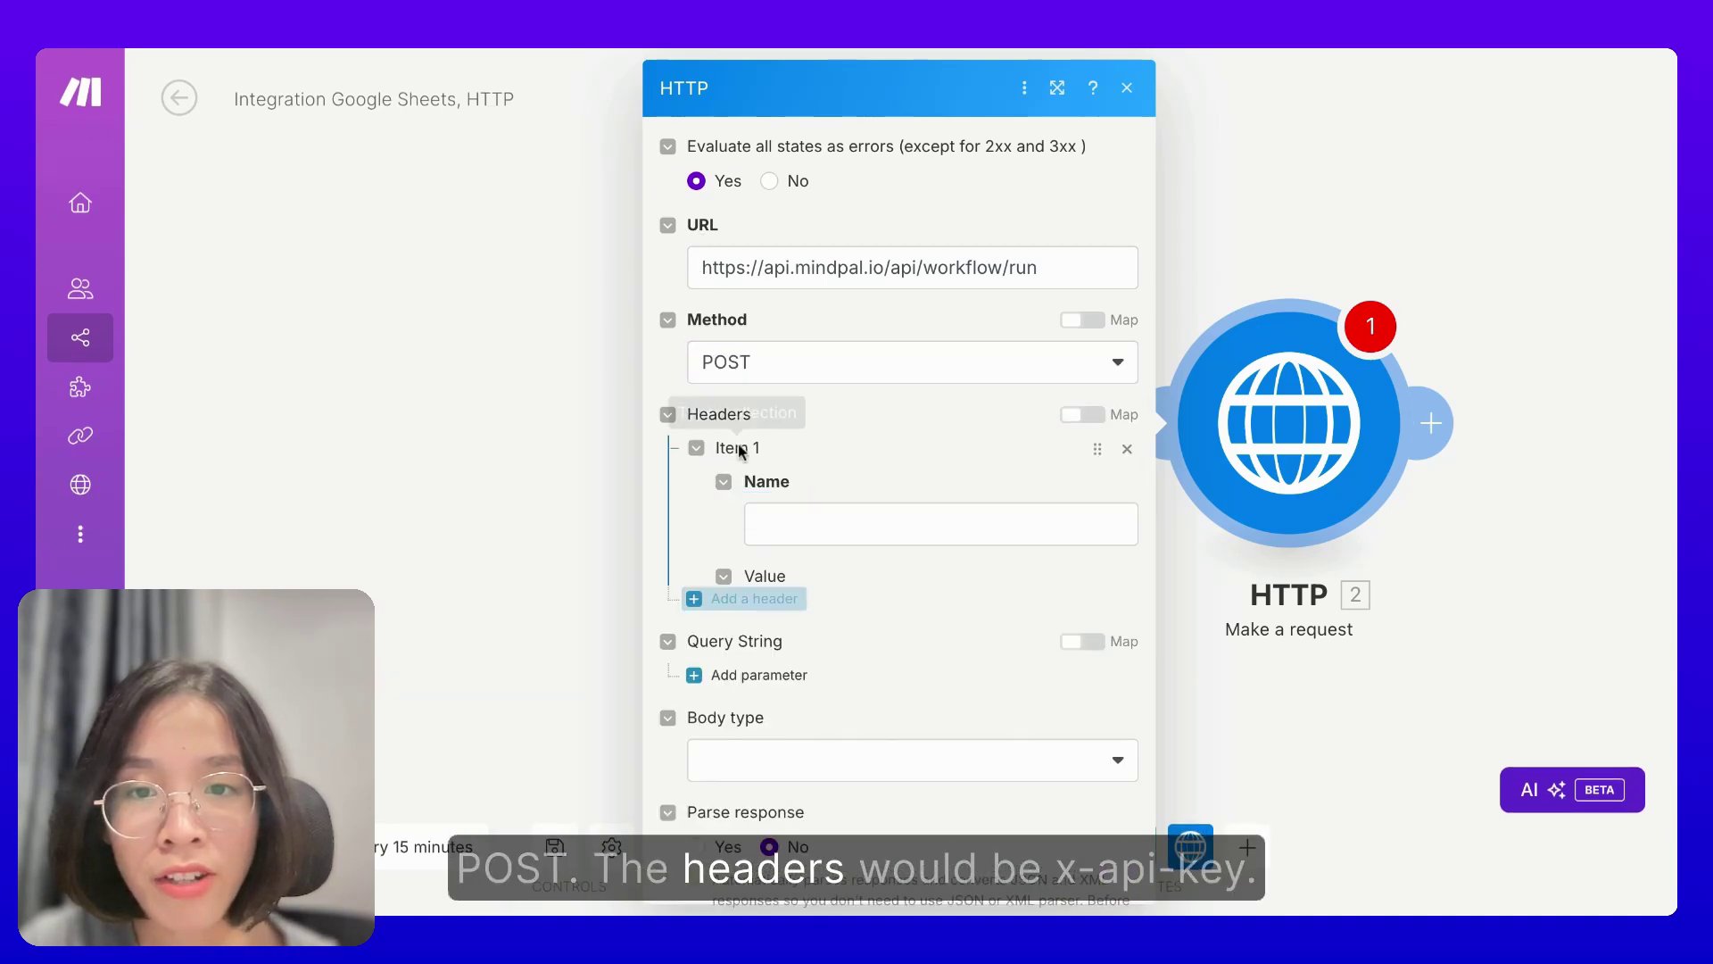
scroll(754, 430, down, 3)
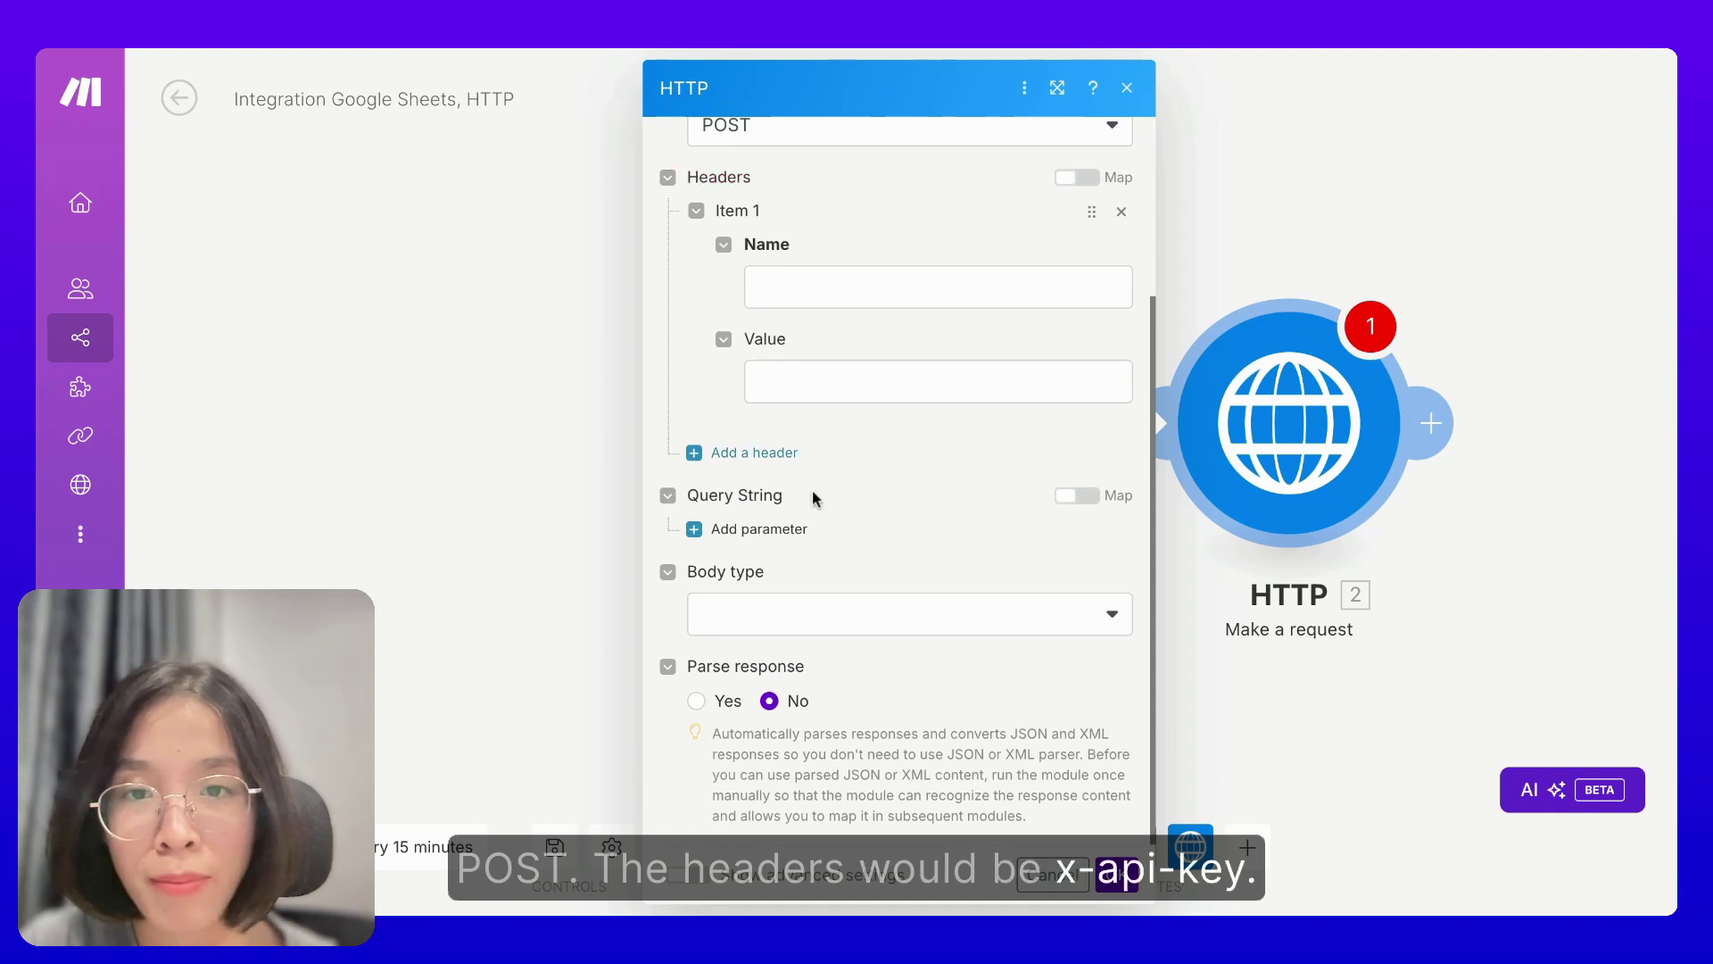
click(784, 280)
text(x-api-key)
click(752, 534)
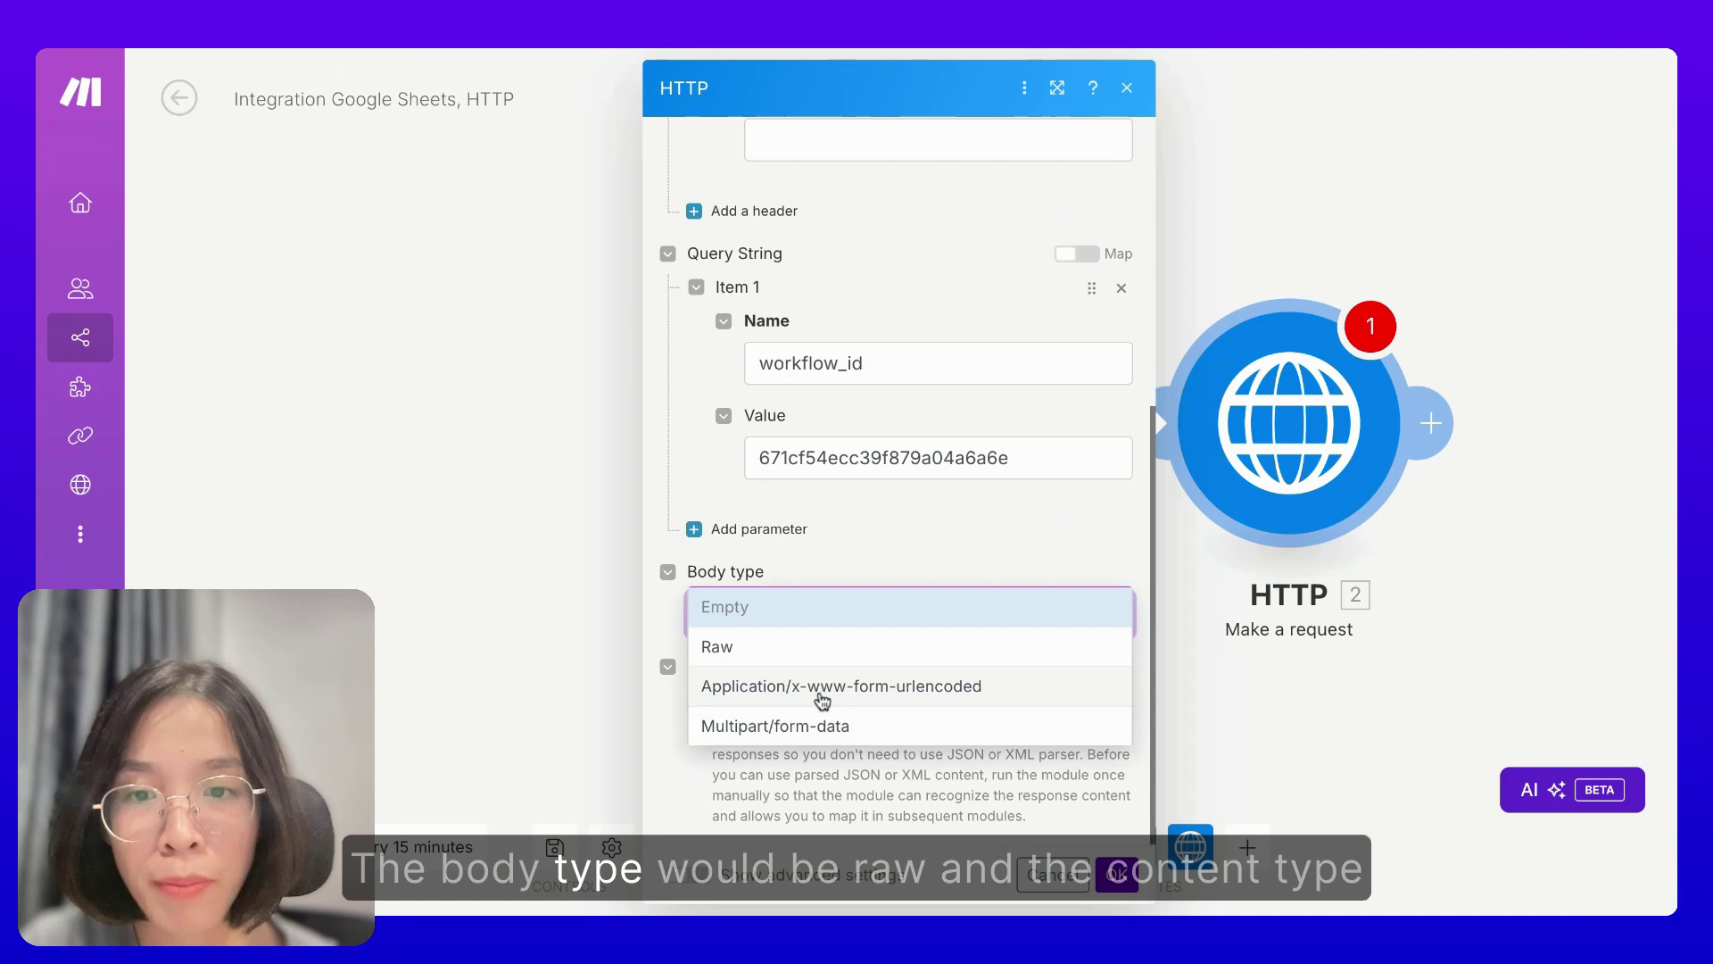
- Set the body type to Raw JSON and paste in the JSON body copied from MindPal
click(725, 651)
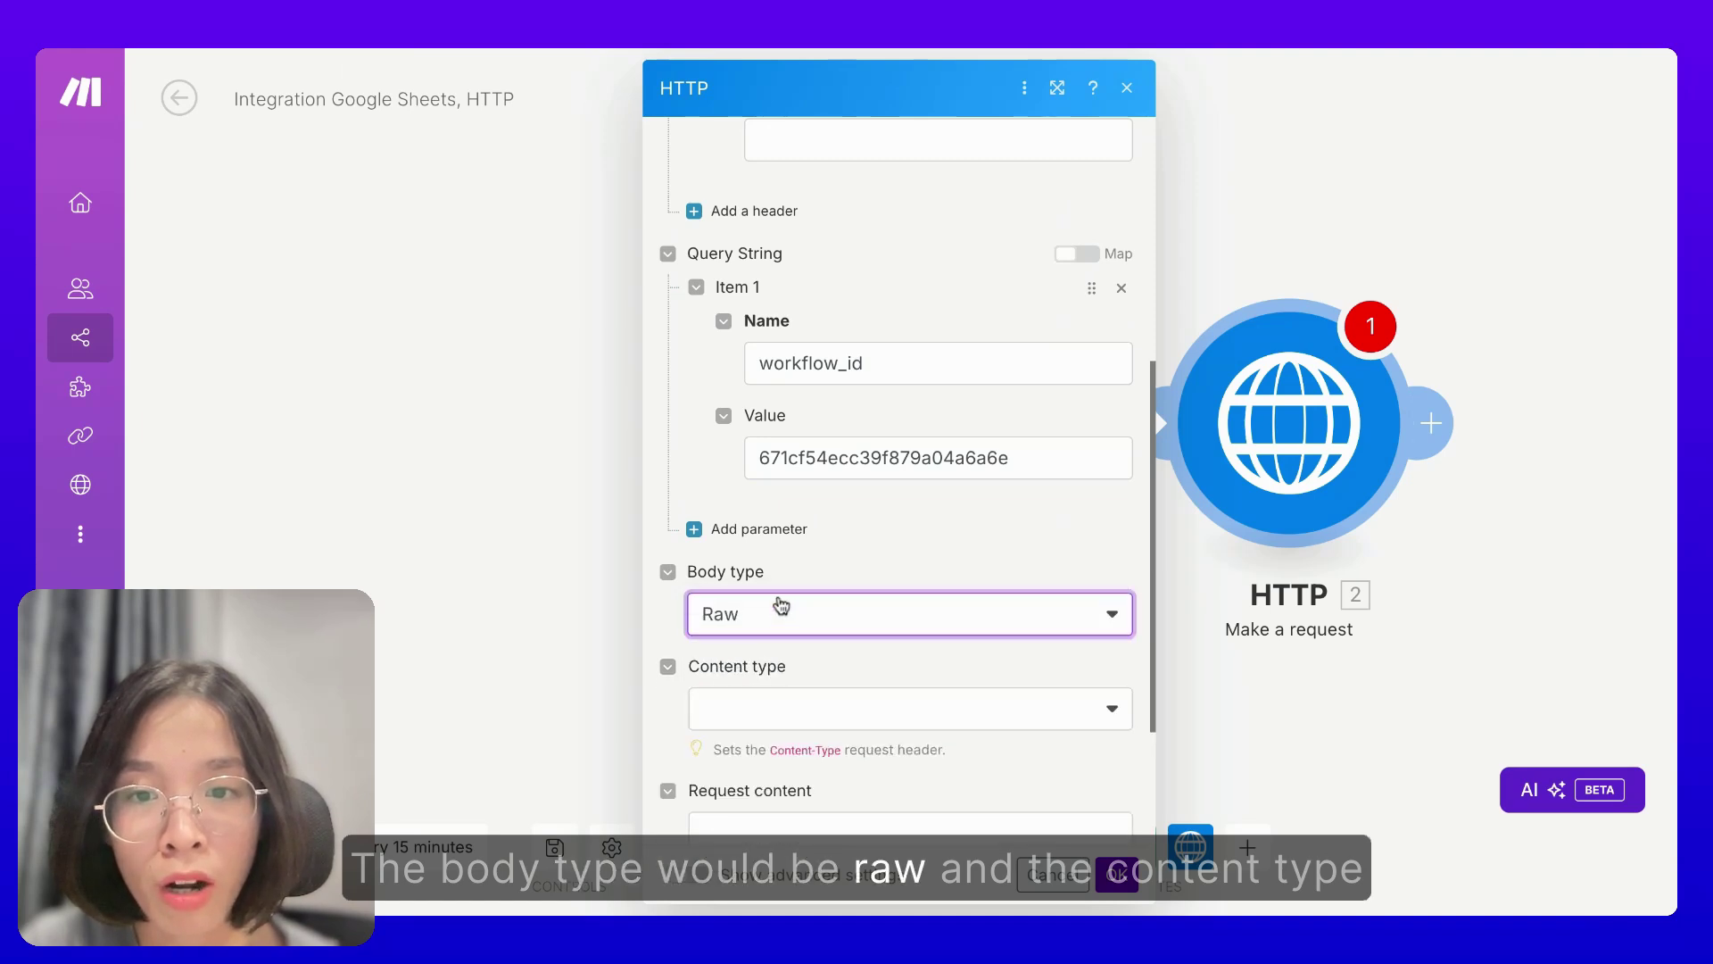
scroll(778, 598, down, 3)
click(791, 504)
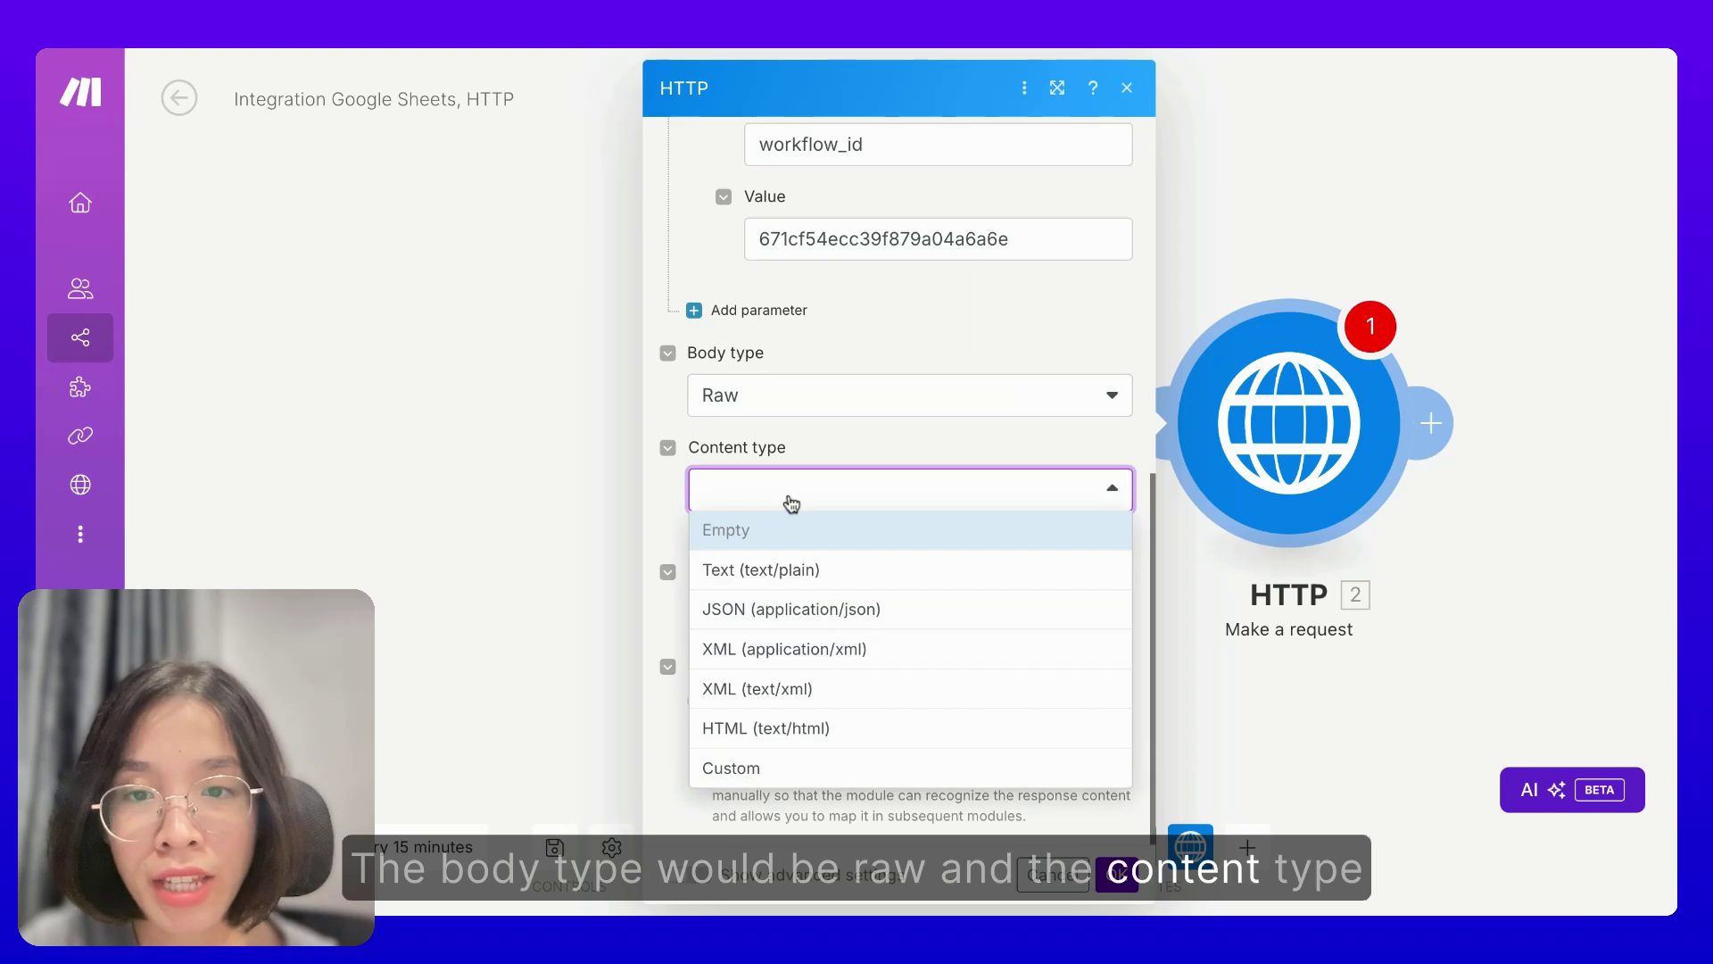
click(821, 624)
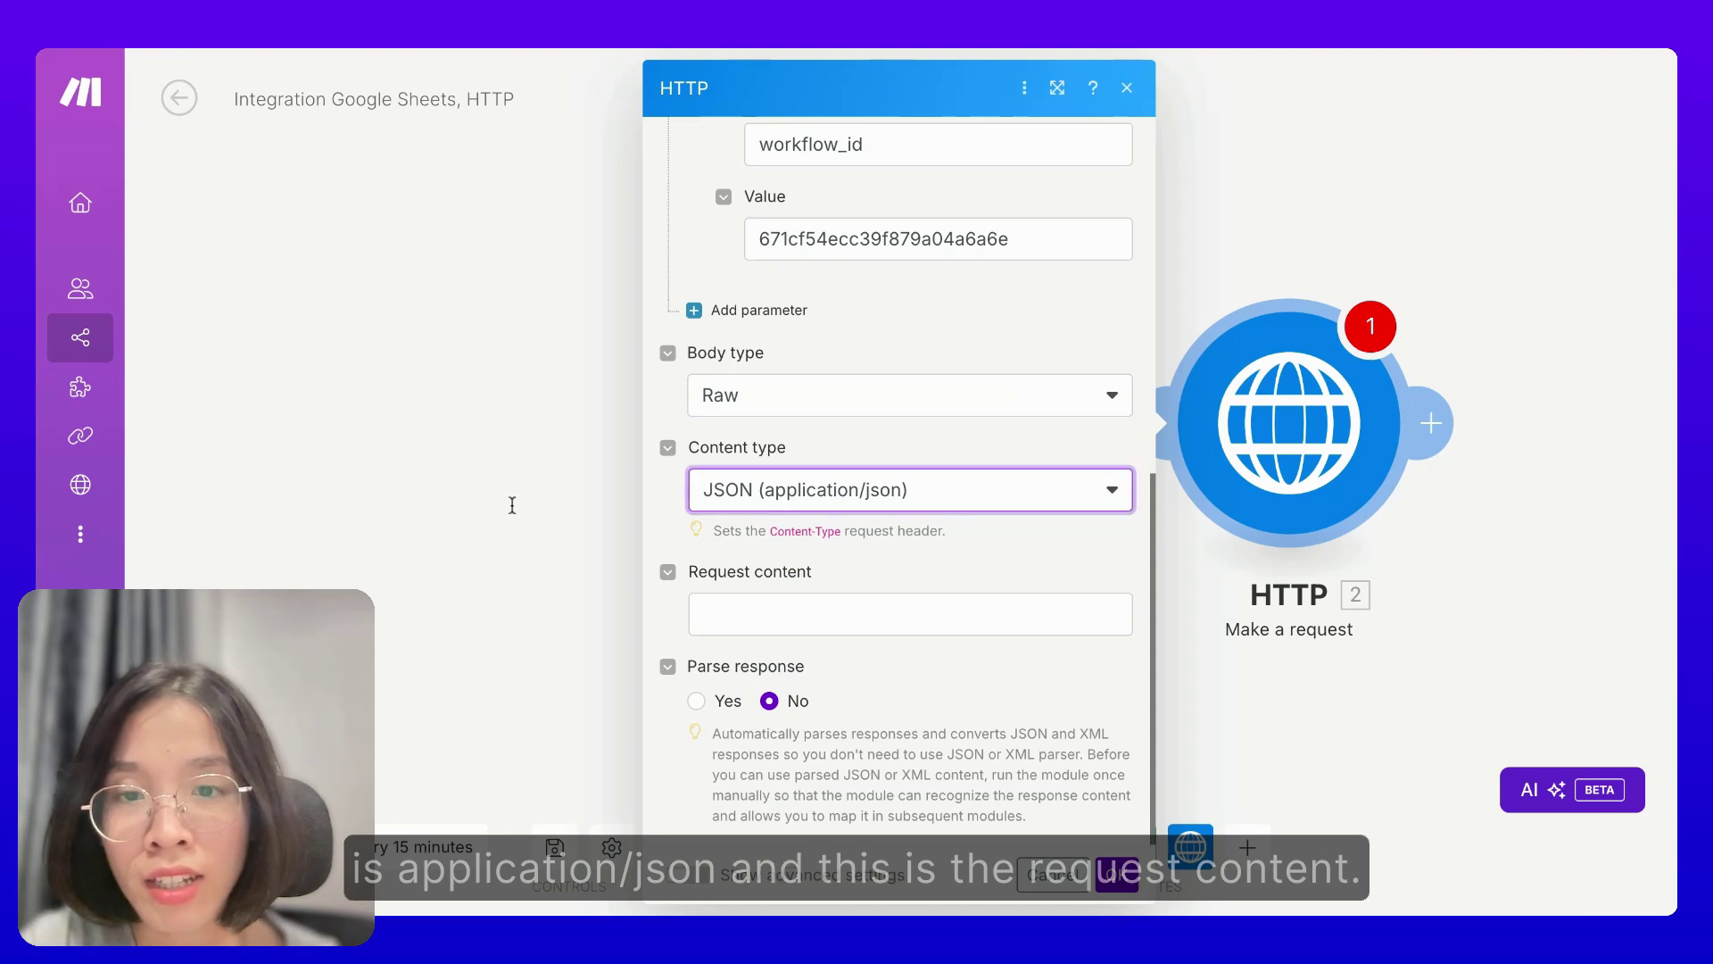
click(810, 618)
text({ 7 "YouTube Video URL": "YOUR_INPUT_VALUE" 8 })
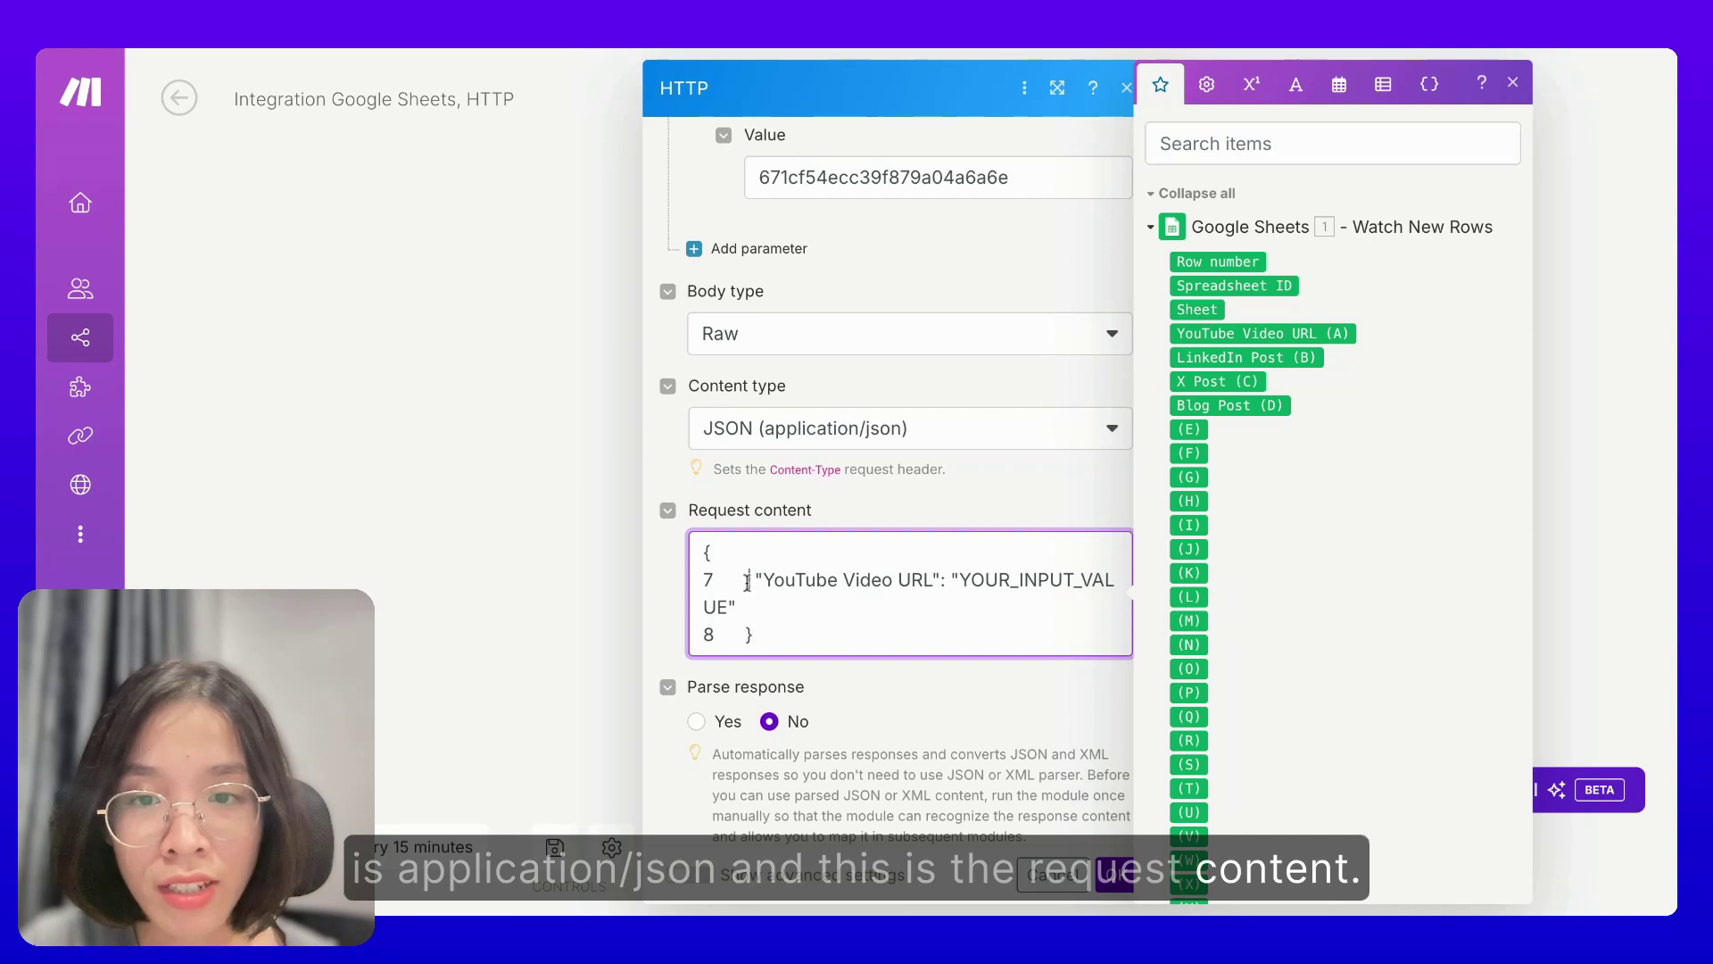
- Remove the stray line numbers 7 and 8 from the JSON body and select the x-api-key header name
key(shift+Home)
key(BackSpace)
key(BackSpace)
click(749, 613)
key(shift+Home)
key(BackSpace)
key(BackSpace)
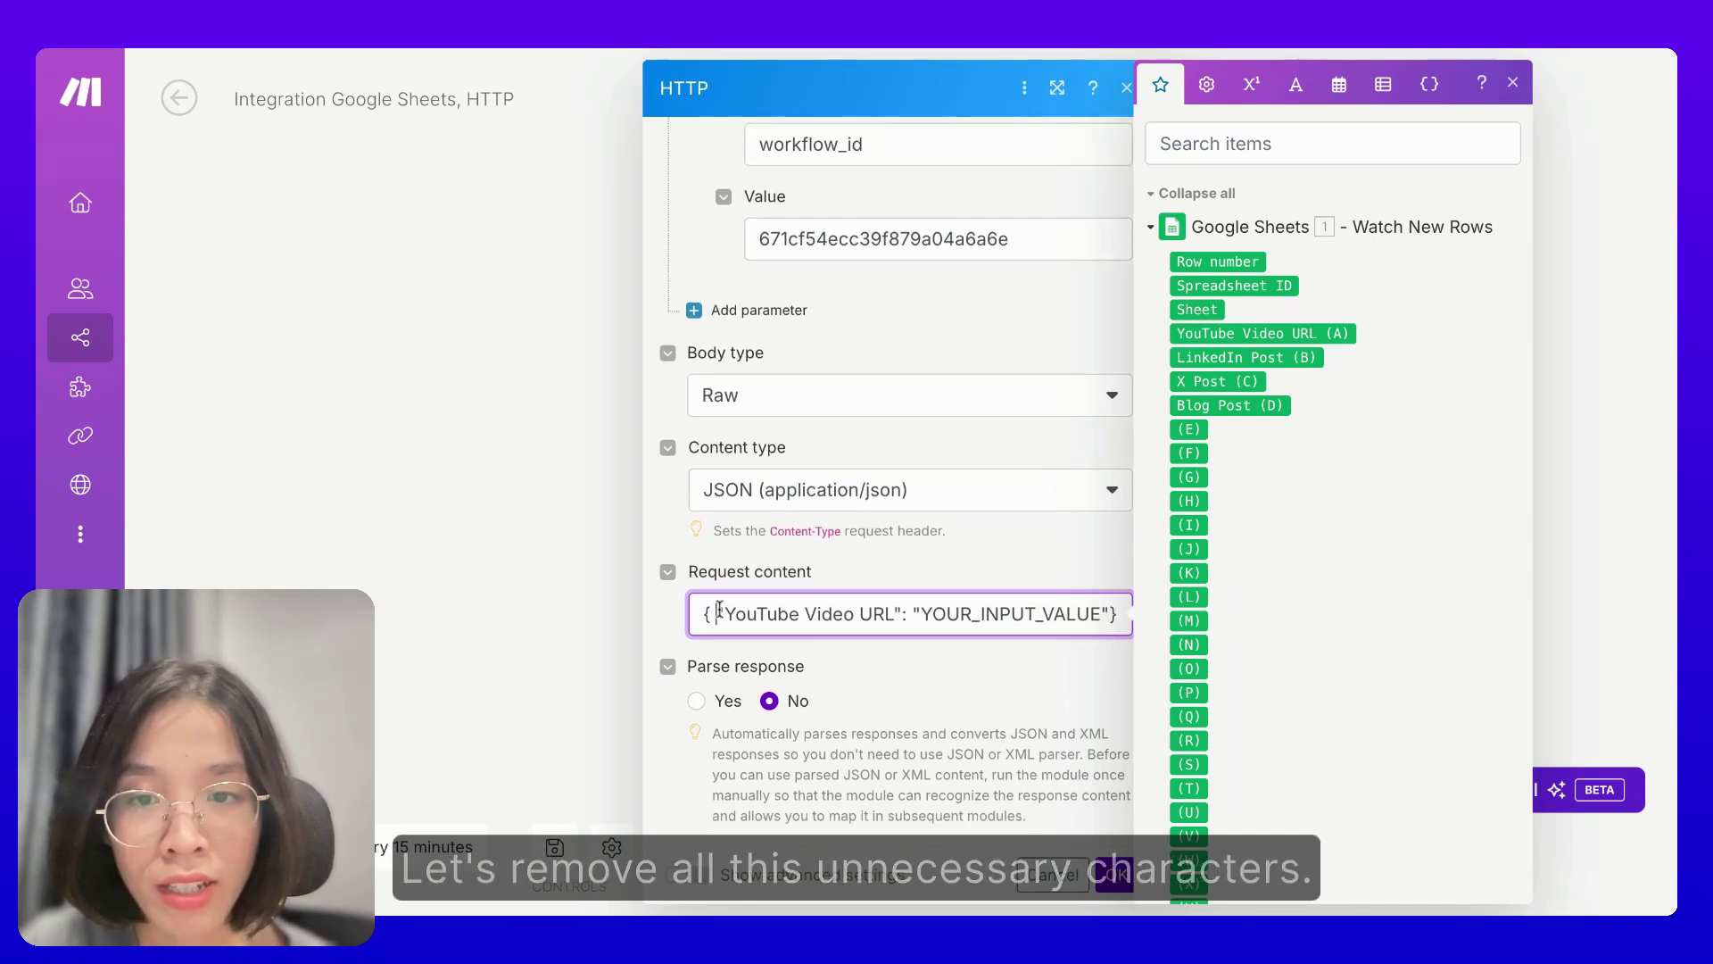
click(903, 544)
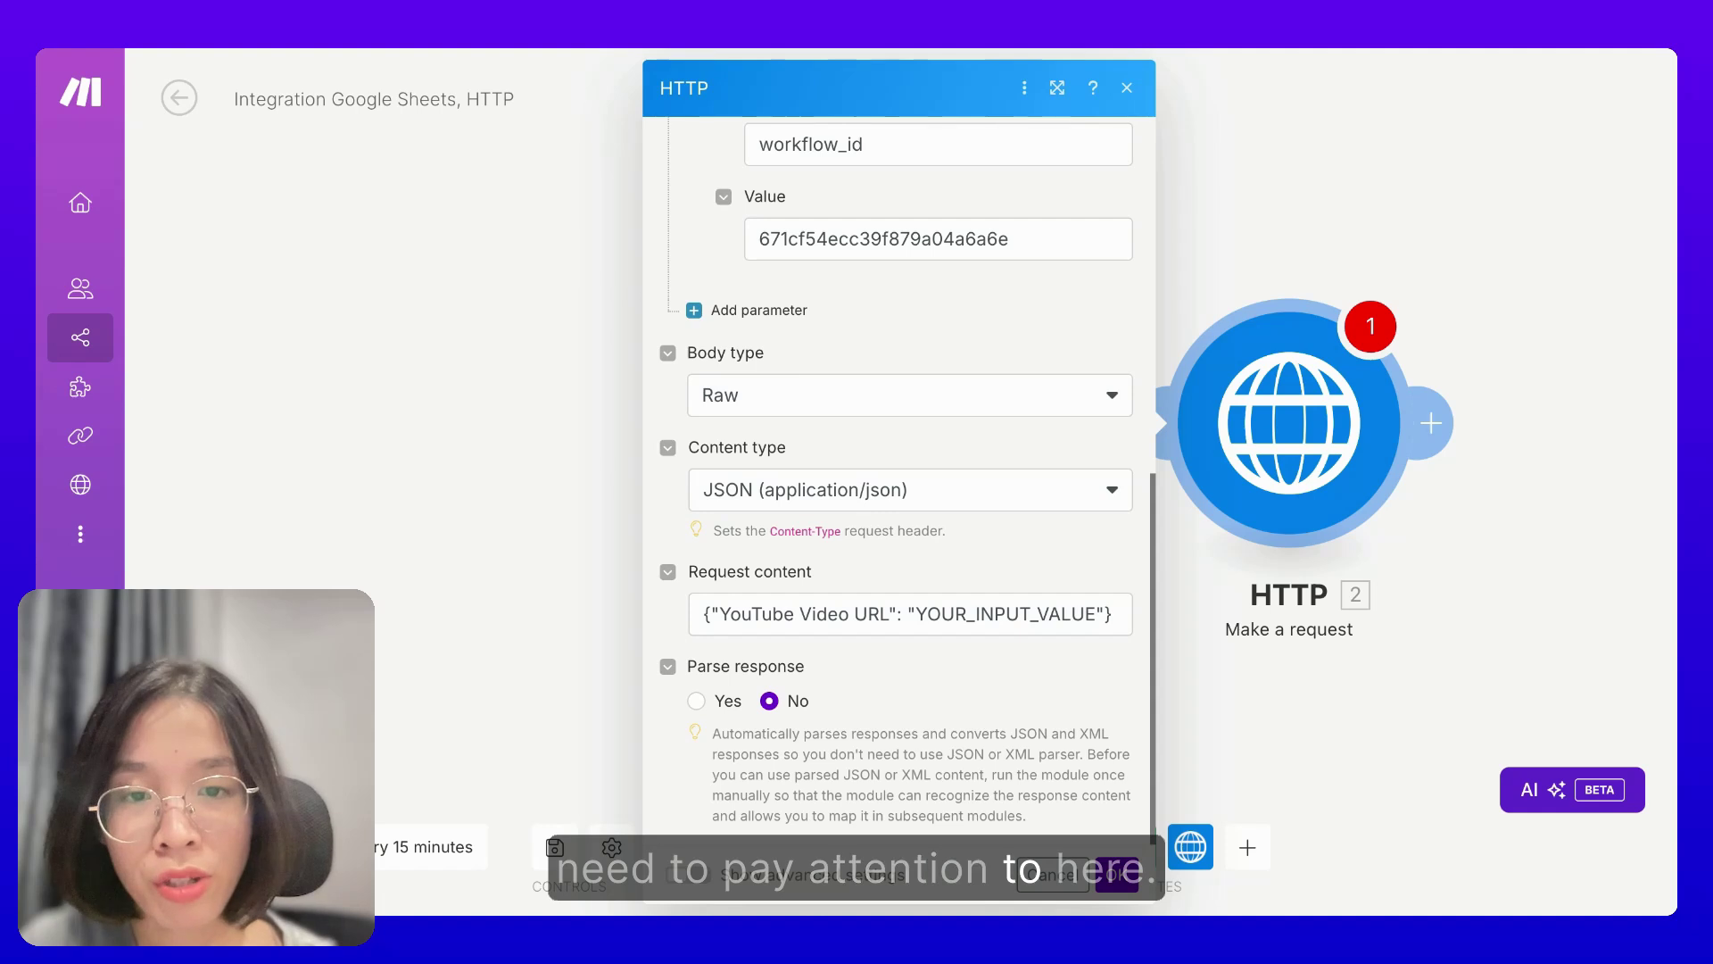
scroll(781, 514, up, 8)
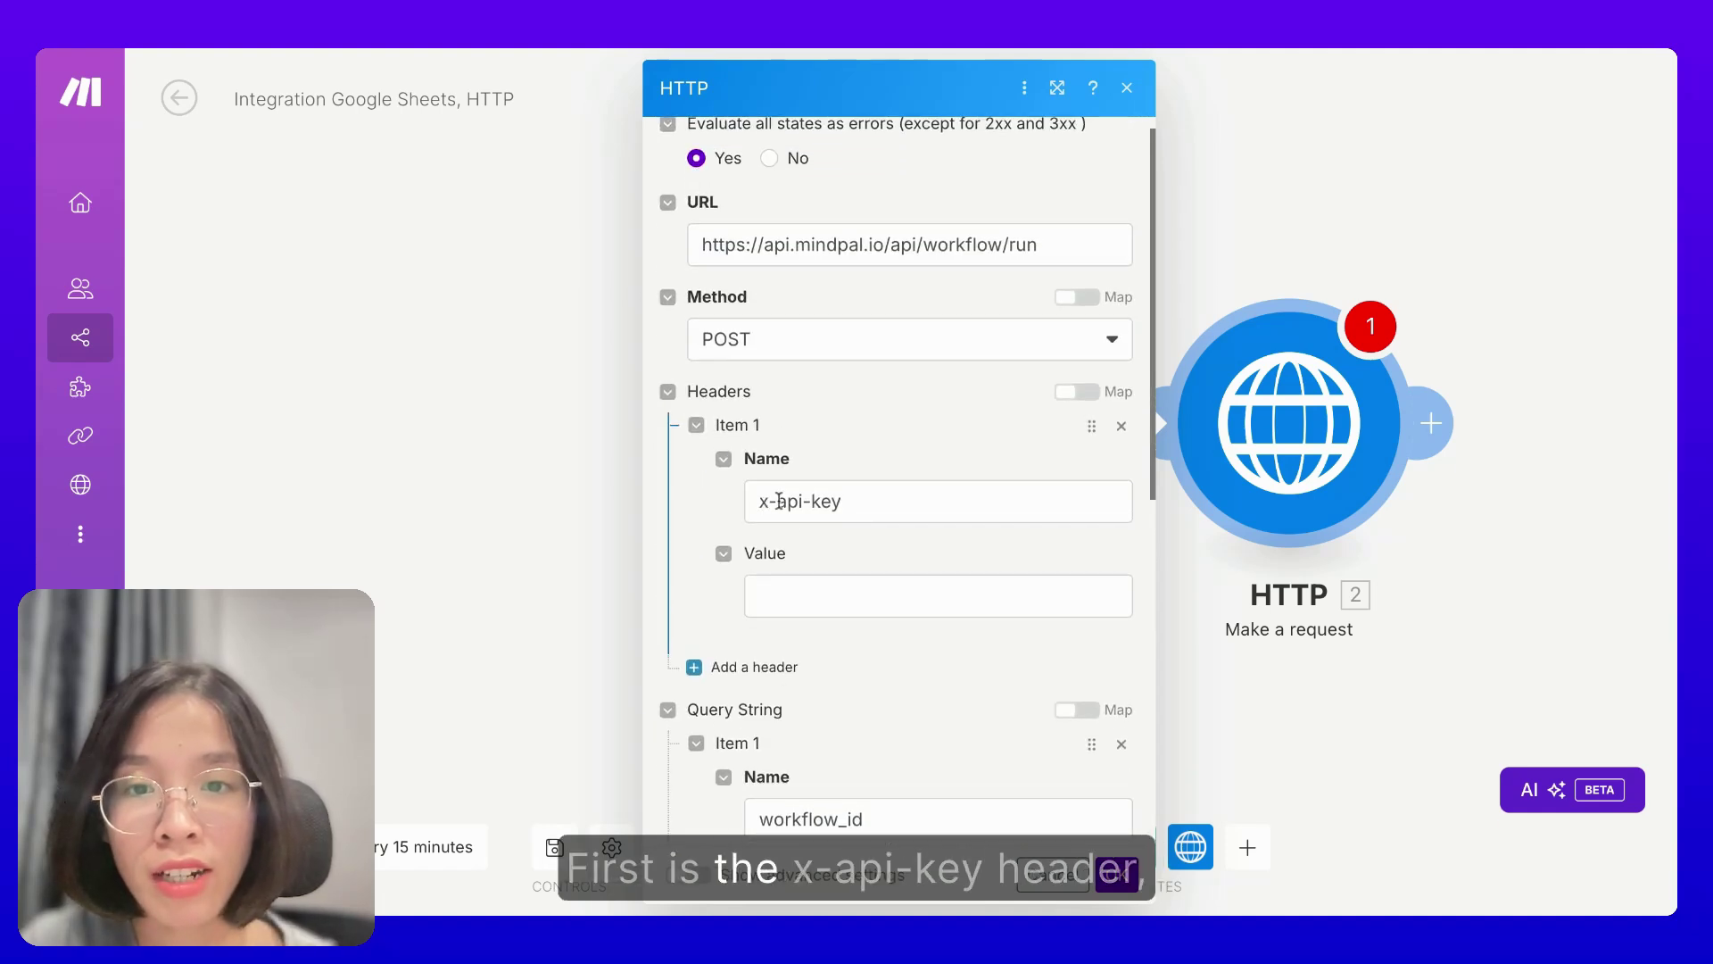
triple_click(779, 501)
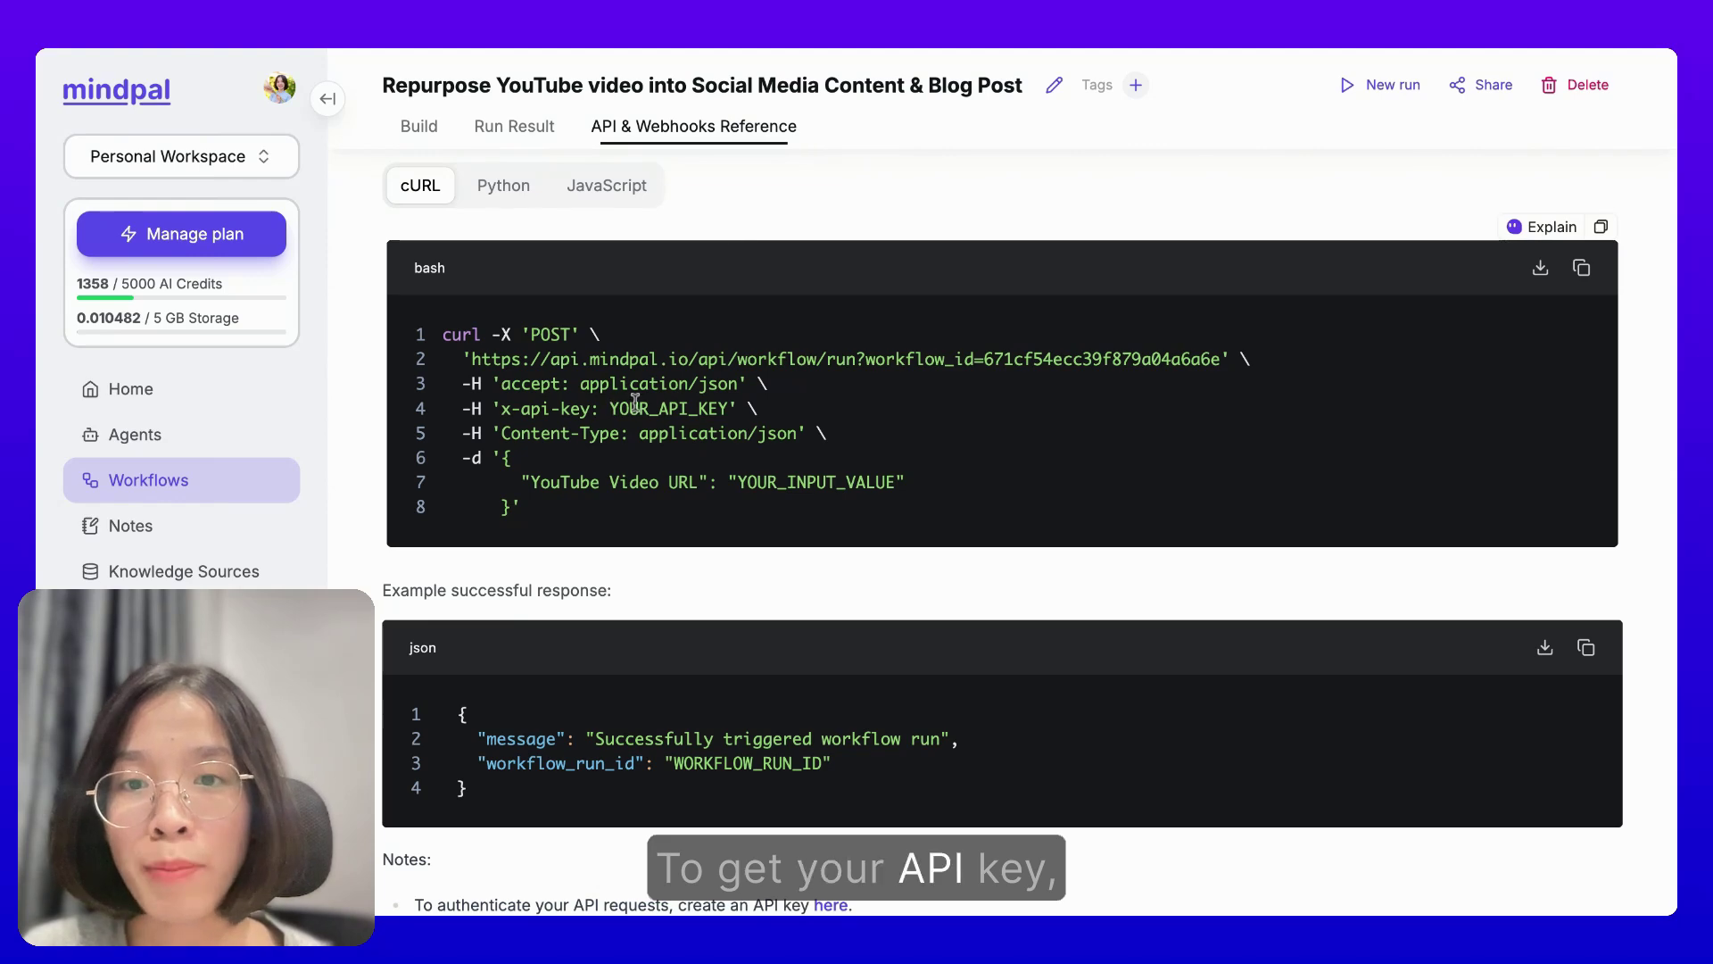
- Create a new MindPal API key and copy it for the x-api-key header value
scroll(630, 404, down, 3)
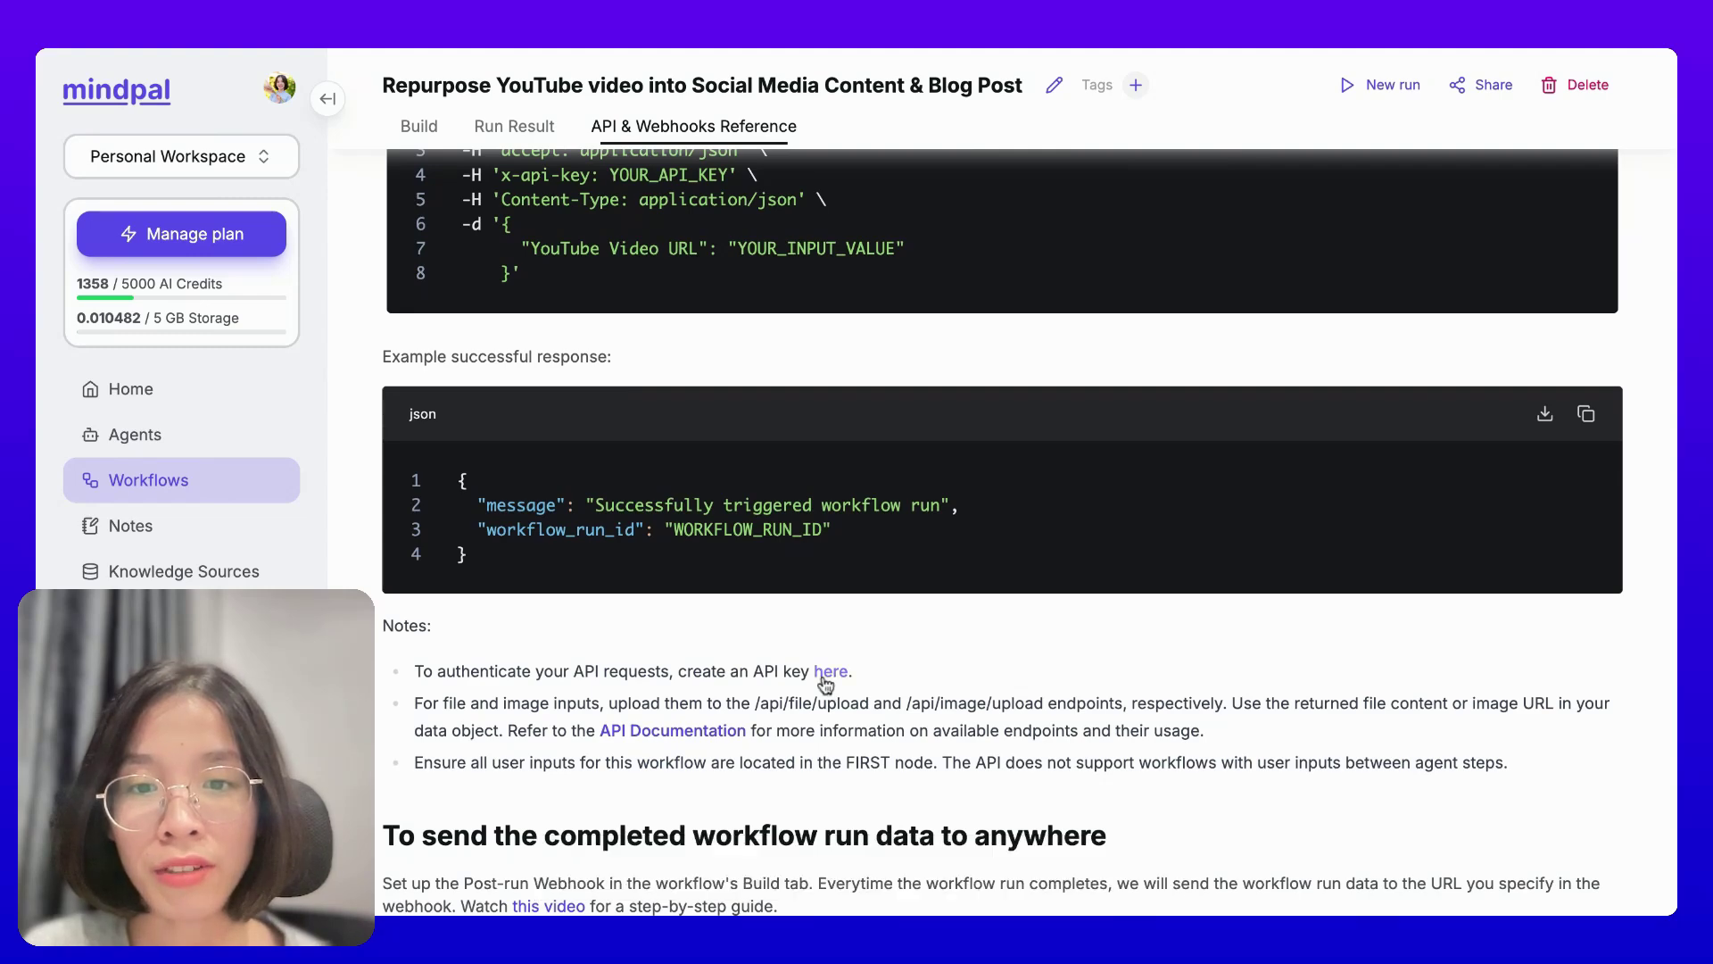
click(828, 673)
click(1520, 284)
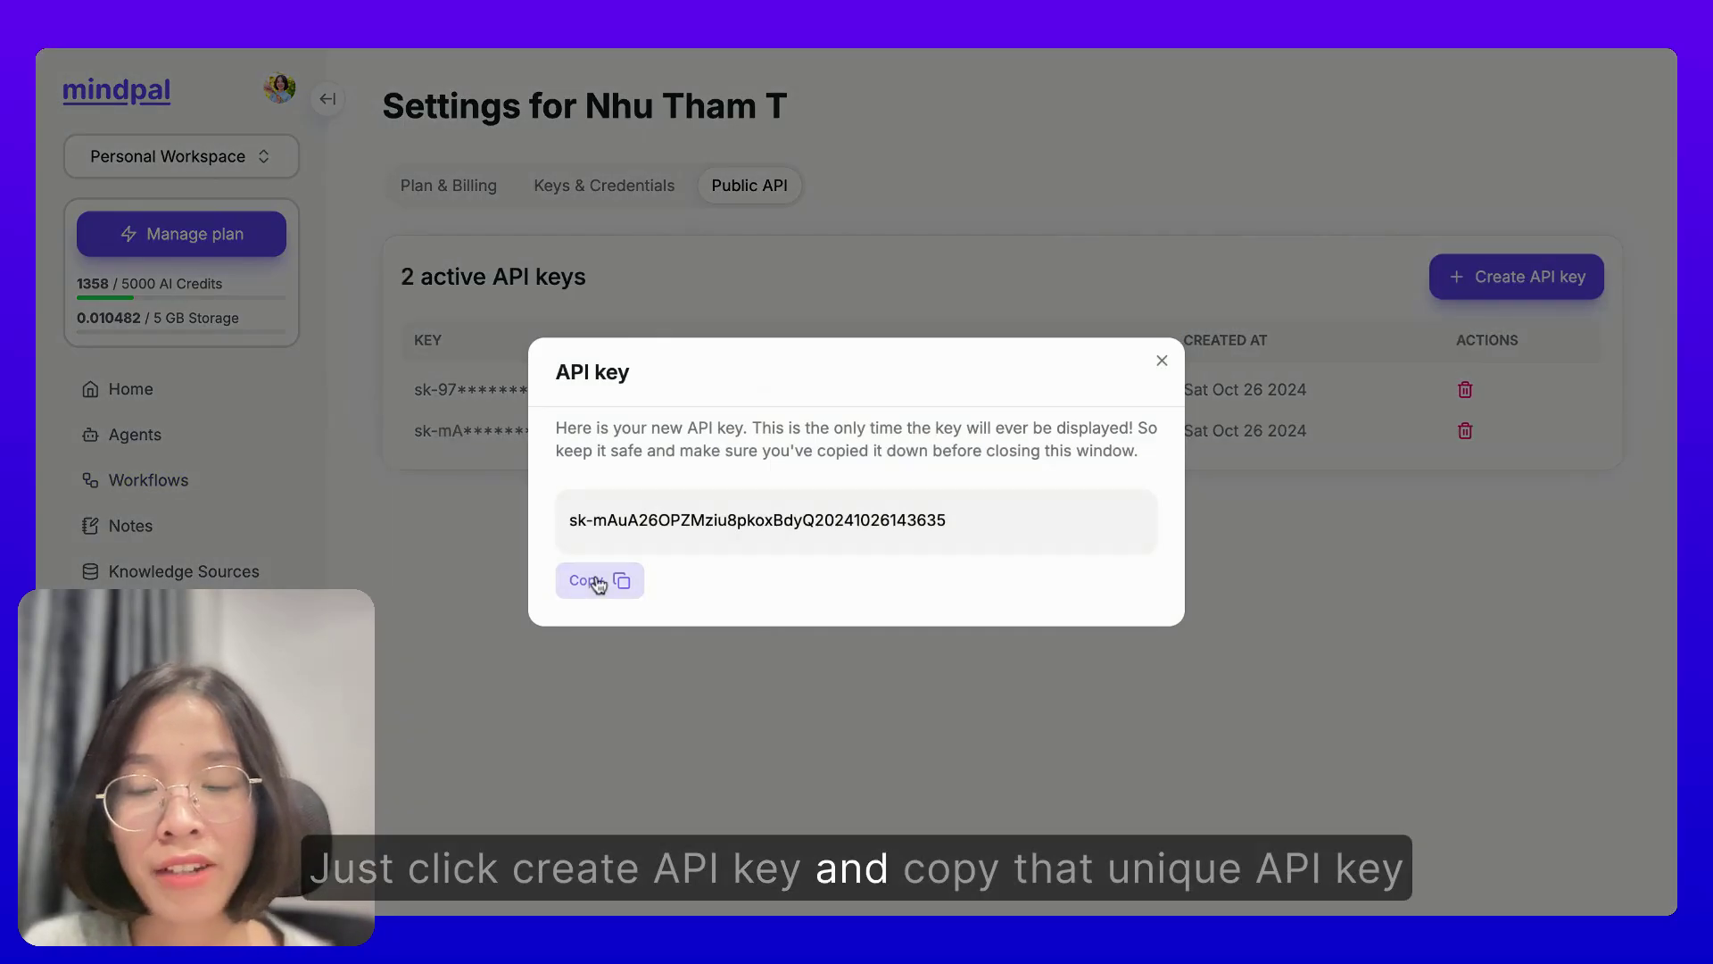
click(598, 582)
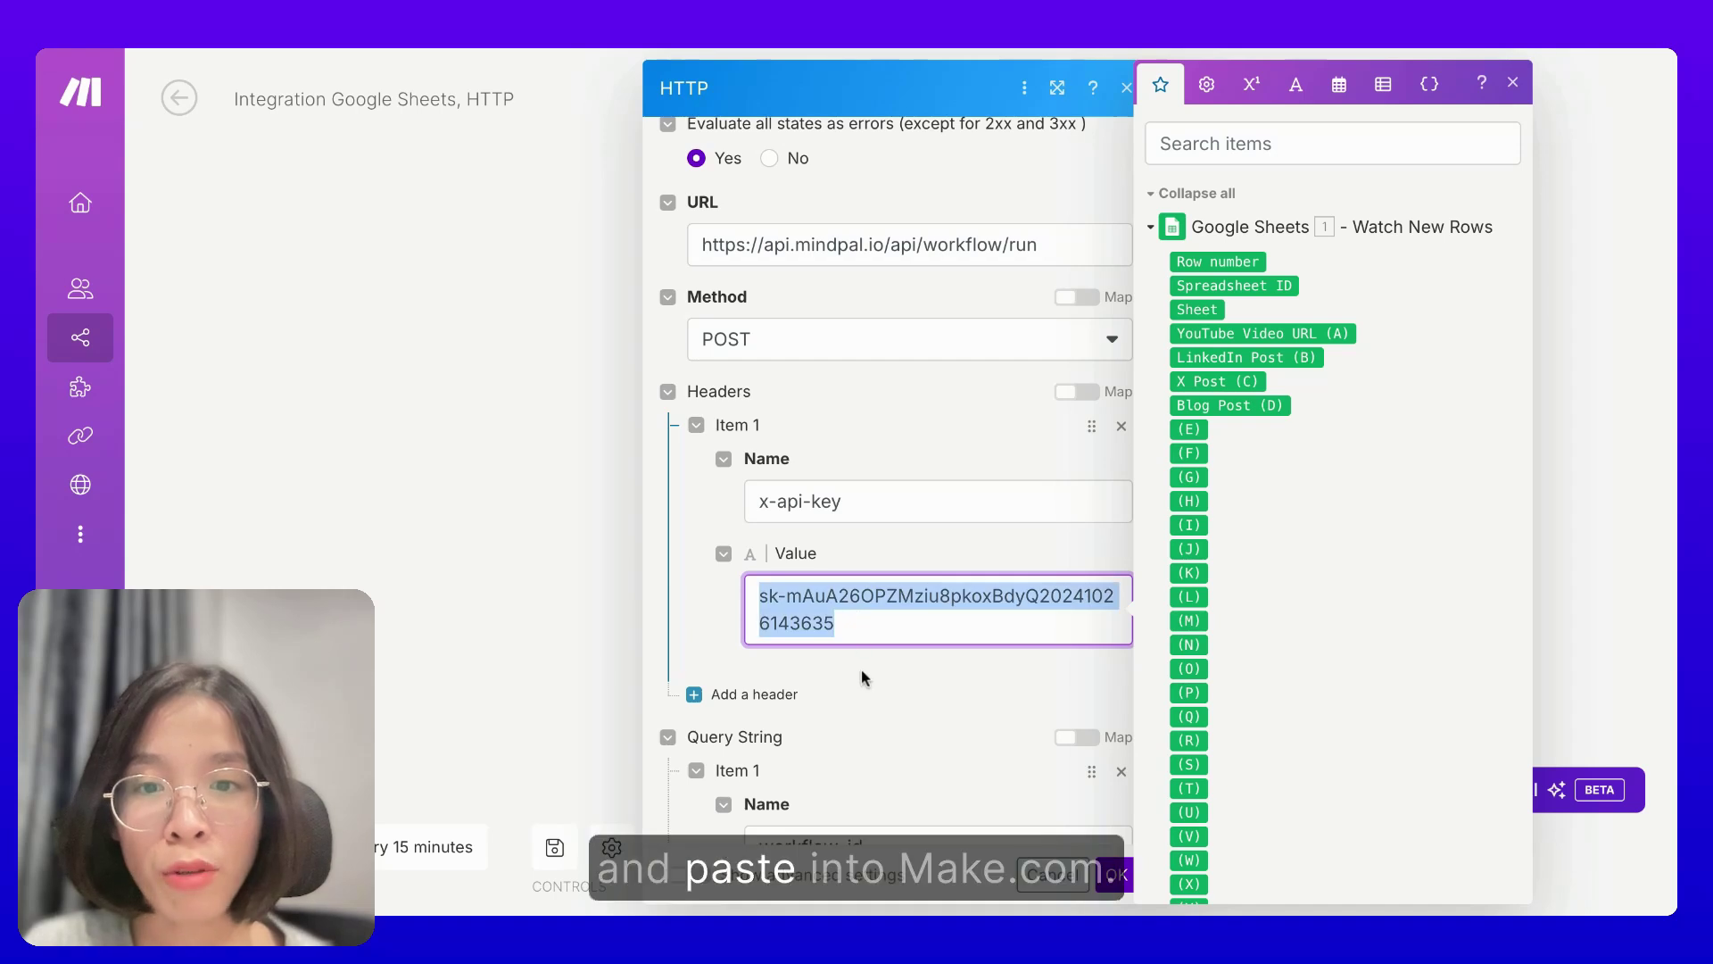
click(860, 676)
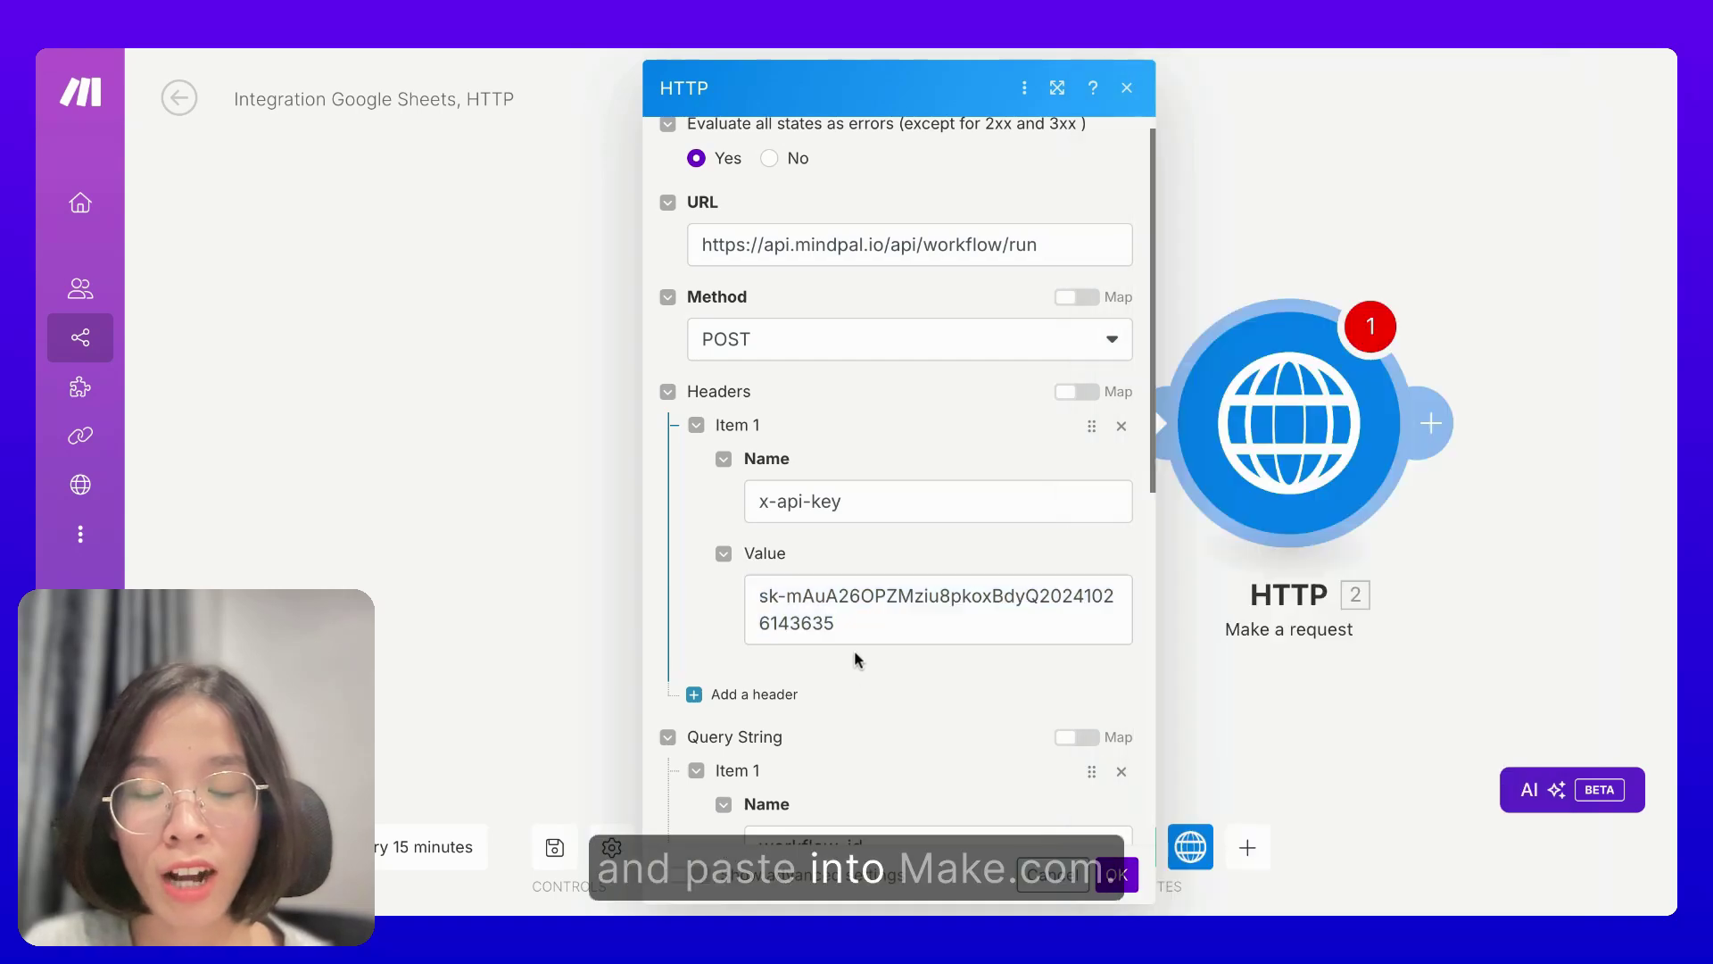
- Replace YOUR_INPUT_VALUE in the request body with the YouTube Video URL (A) column and confirm
scroll(854, 656, down, 8)
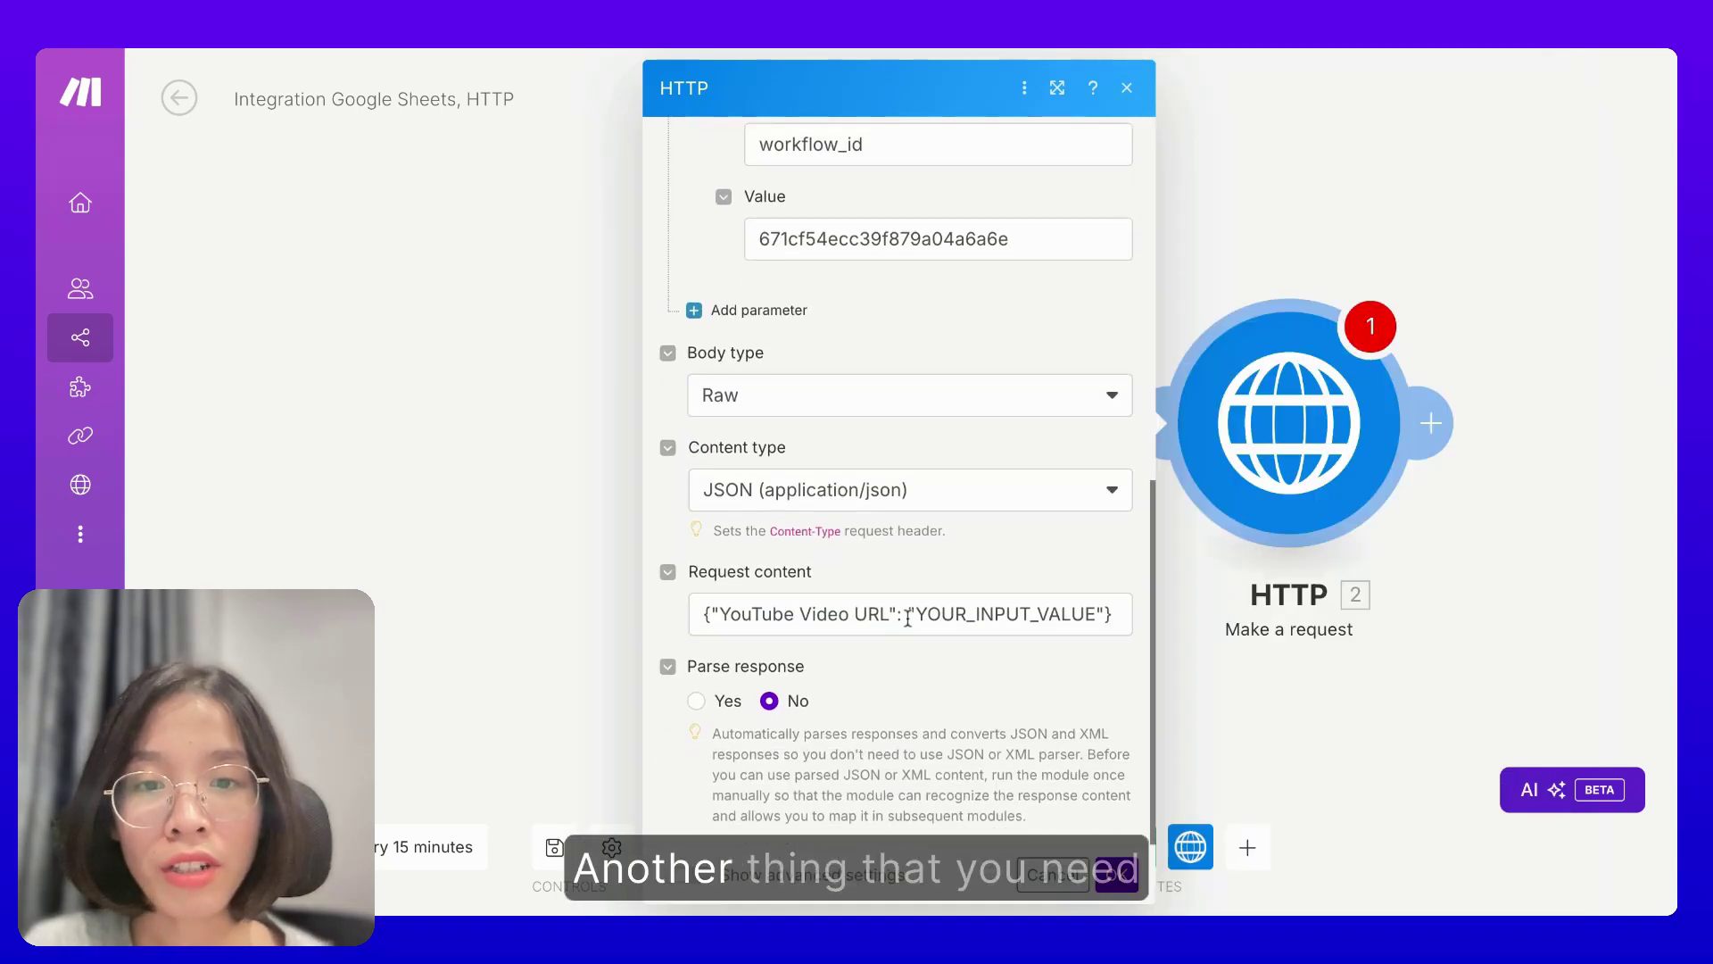
drag(916, 614, 1090, 616)
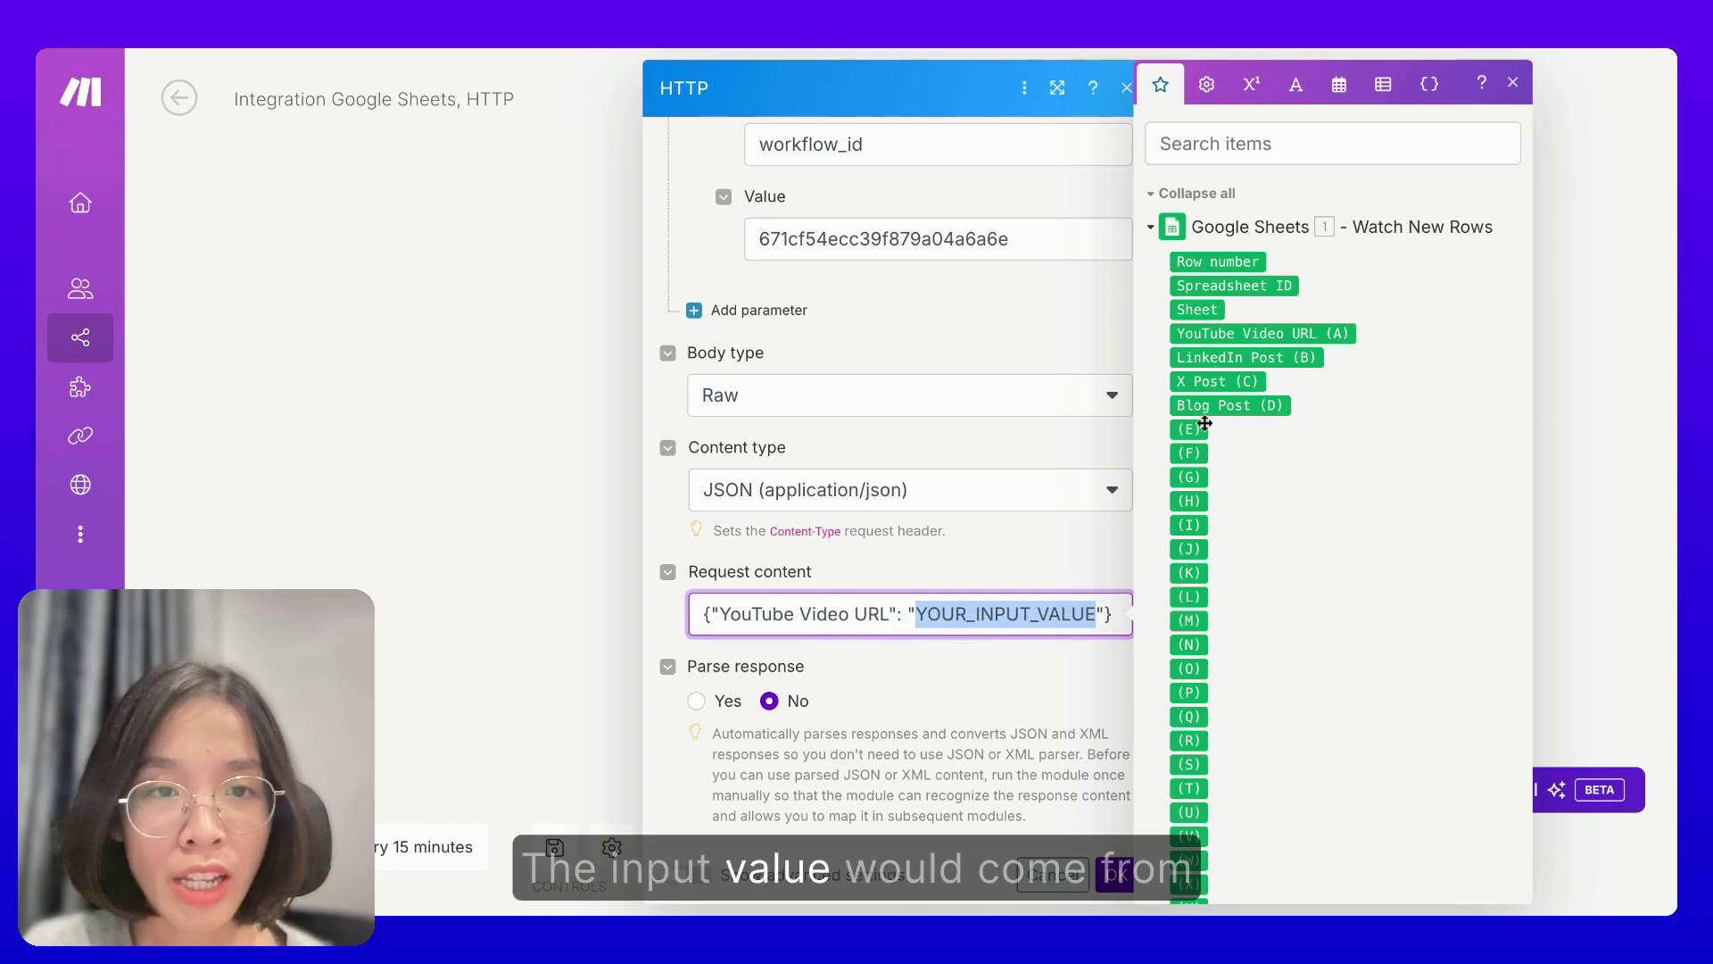
click(1209, 335)
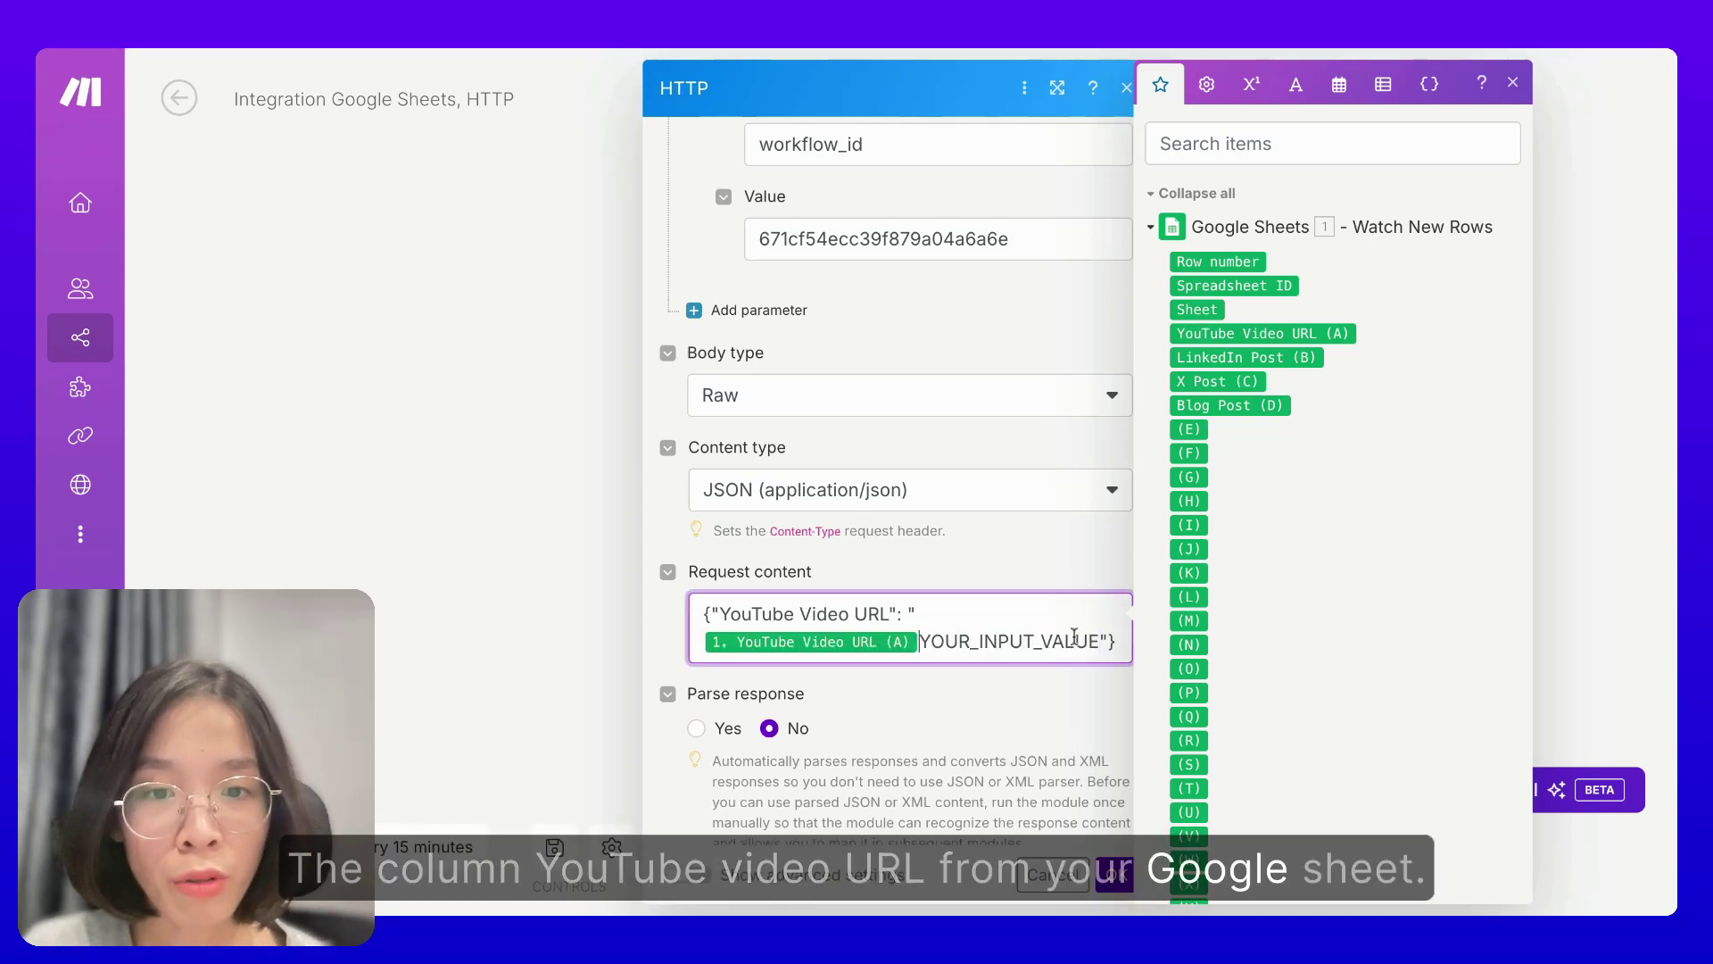
drag(1099, 641, 921, 640)
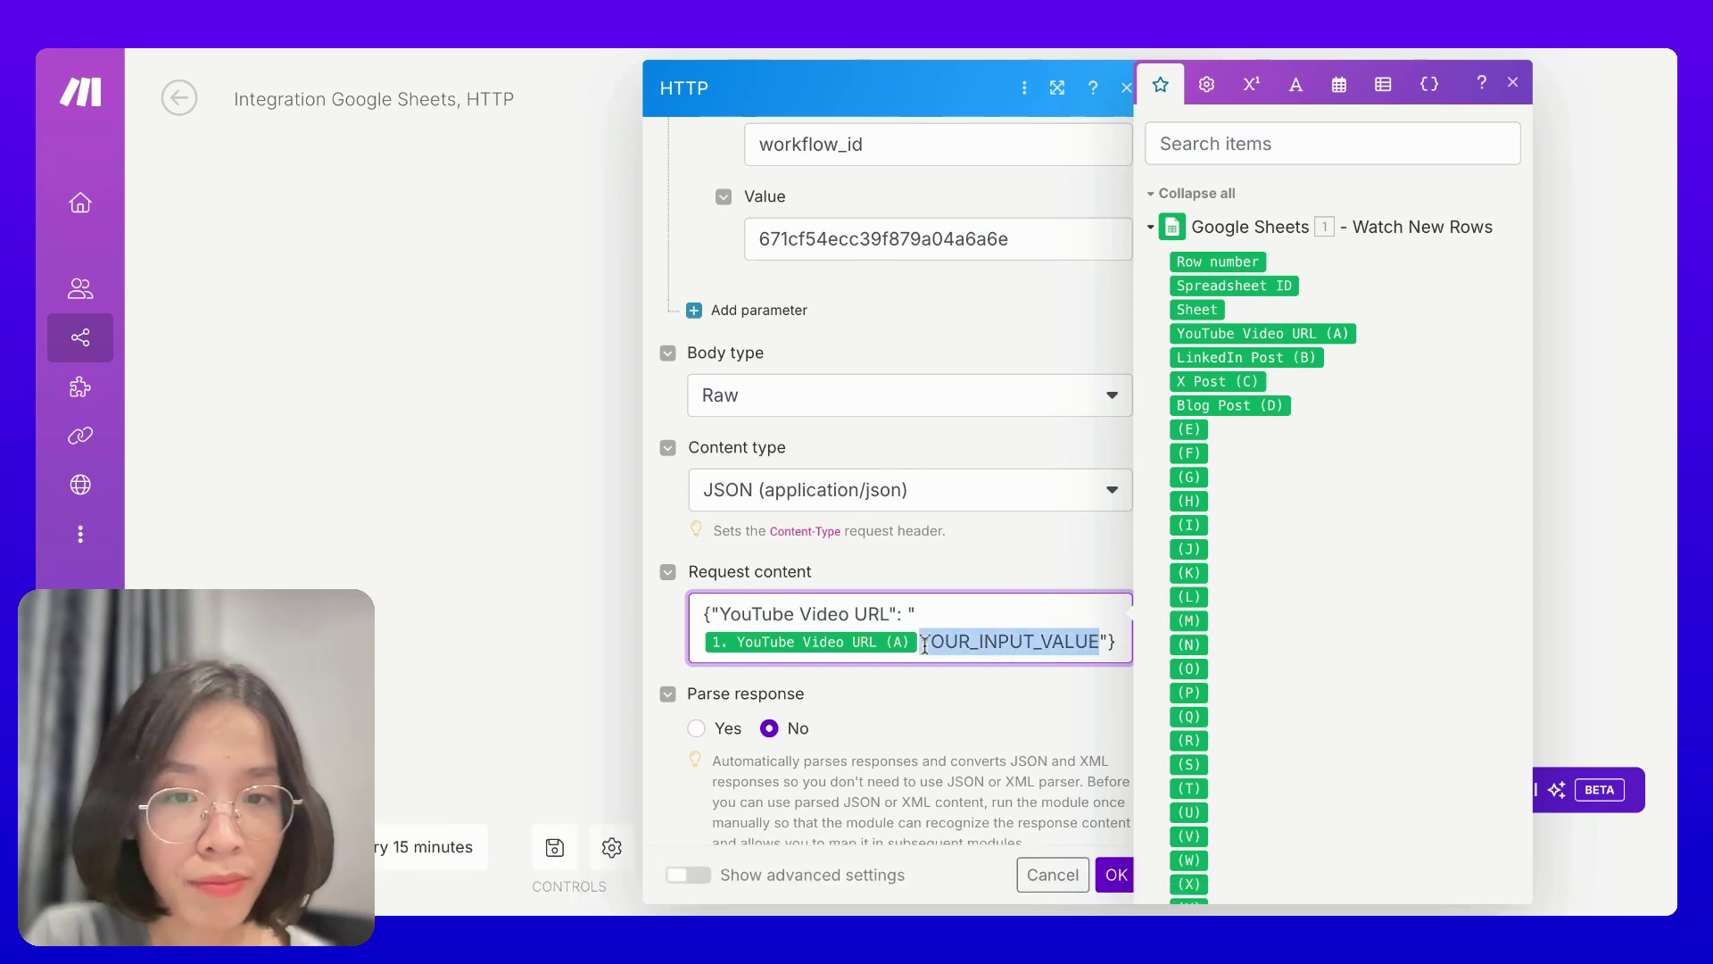
key(BackSpace)
click(1117, 875)
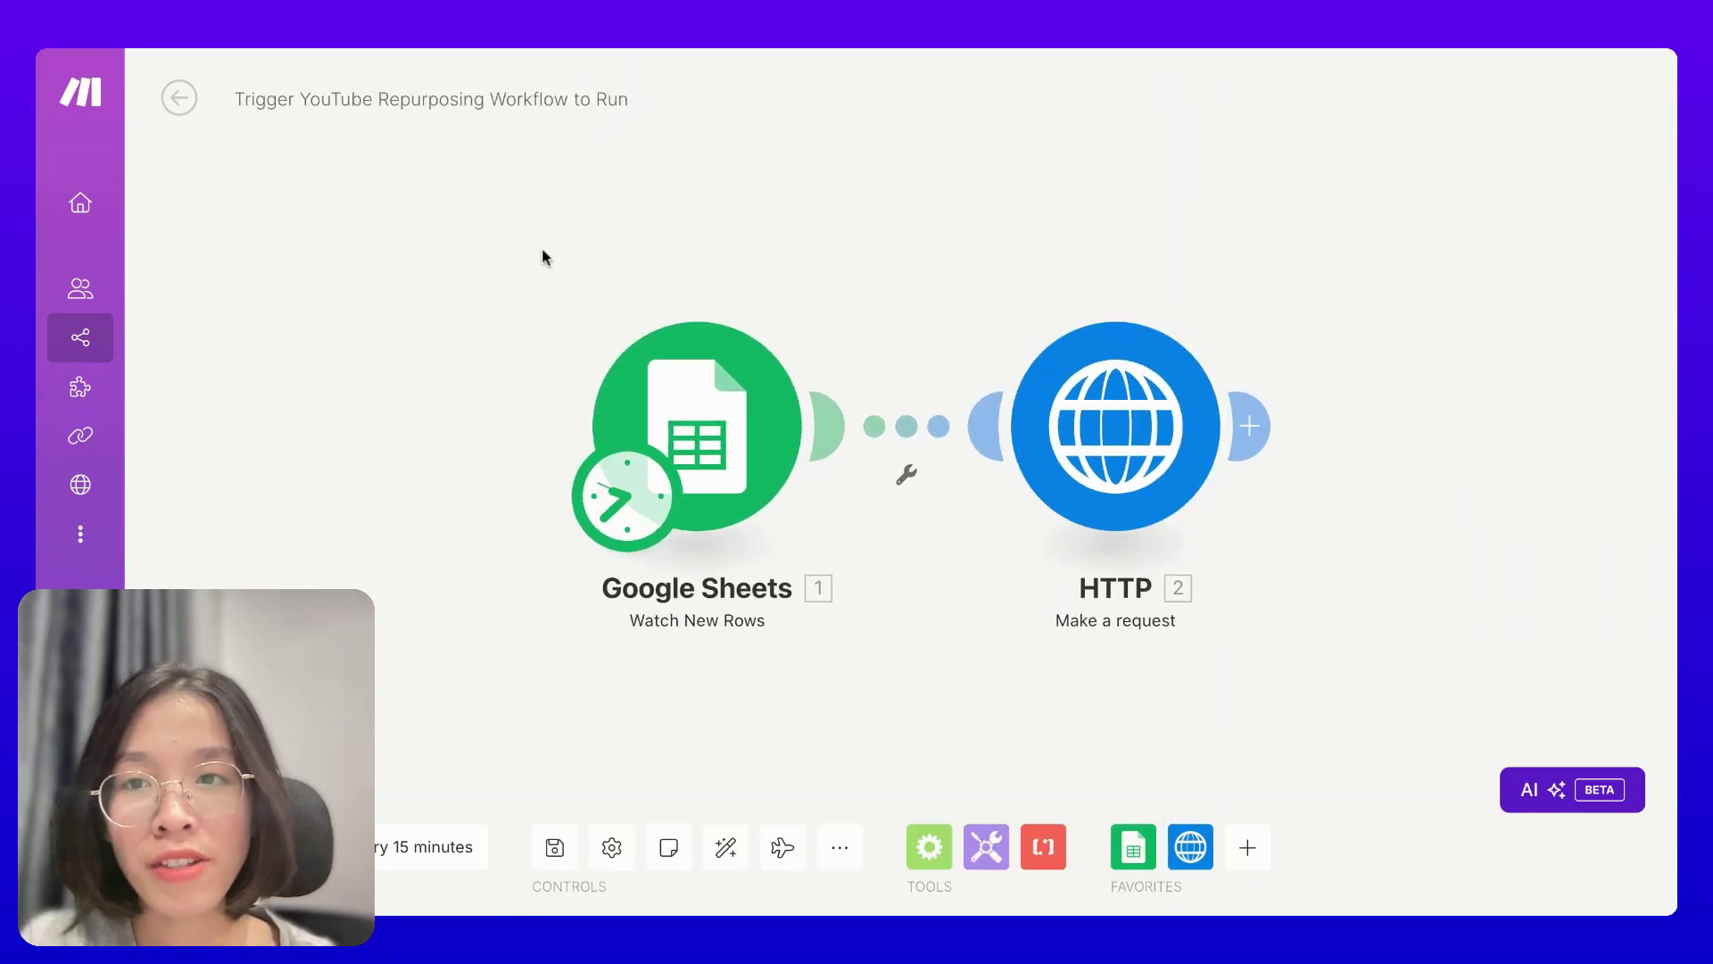
- Save the 'Trigger YouTube Repurposing Workflow to Run' scenario while returning to the scenarios list
click(330, 100)
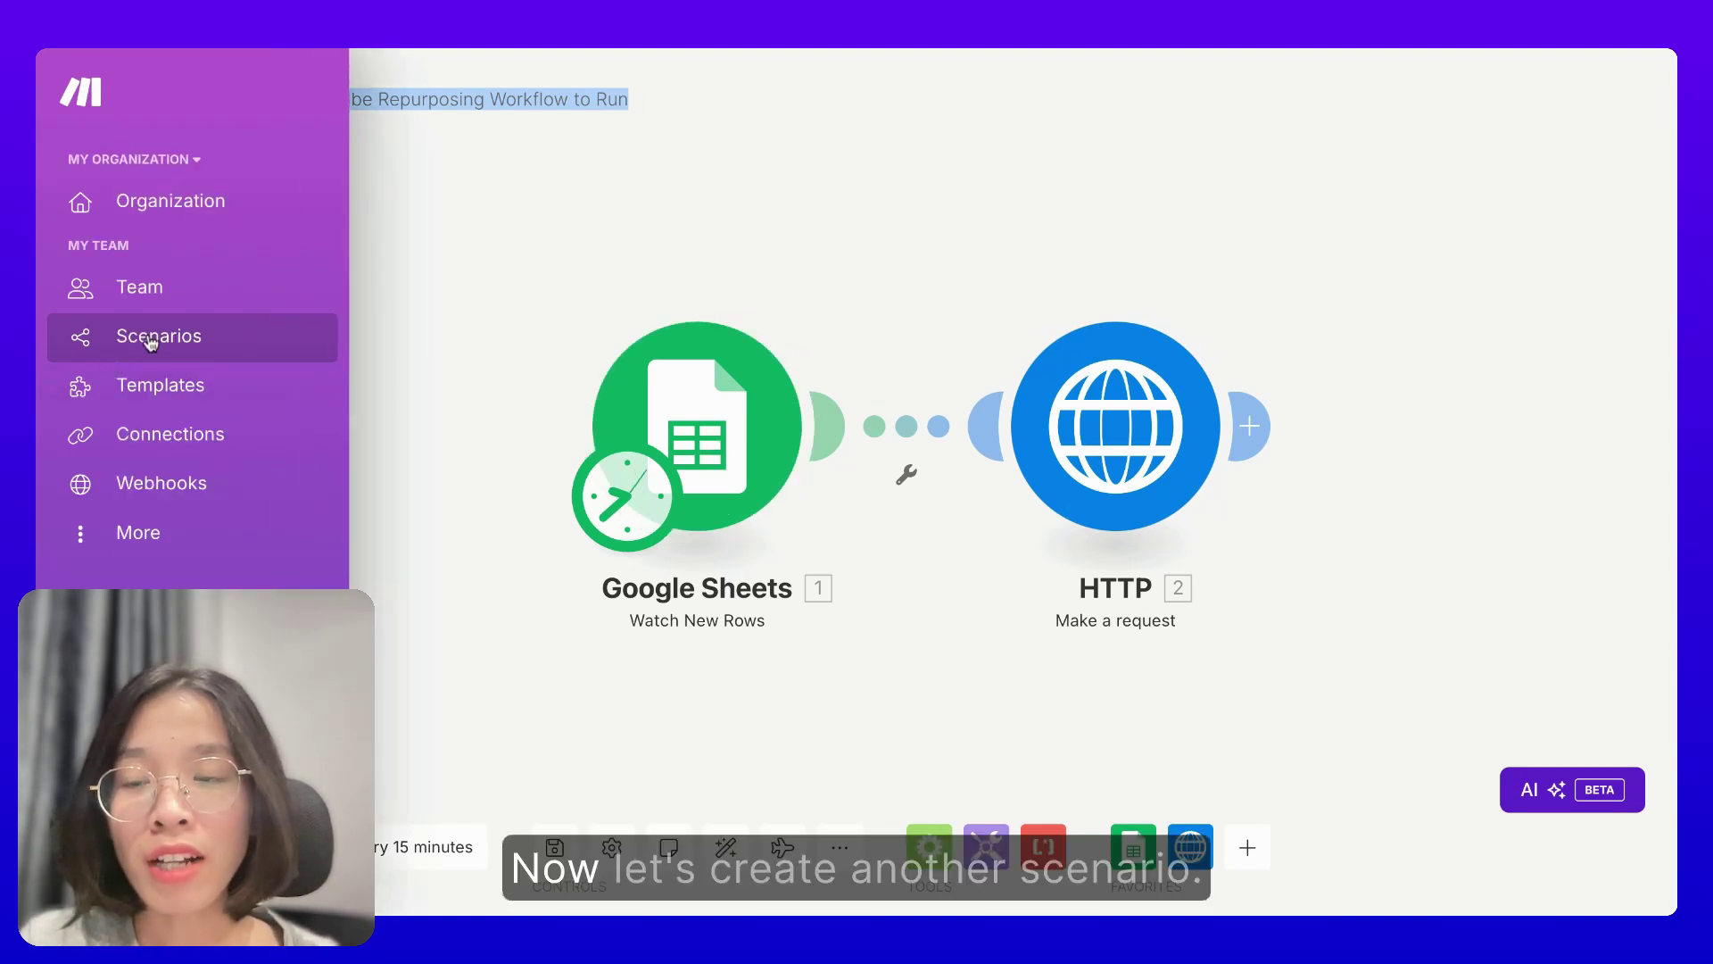
click(151, 338)
click(1062, 268)
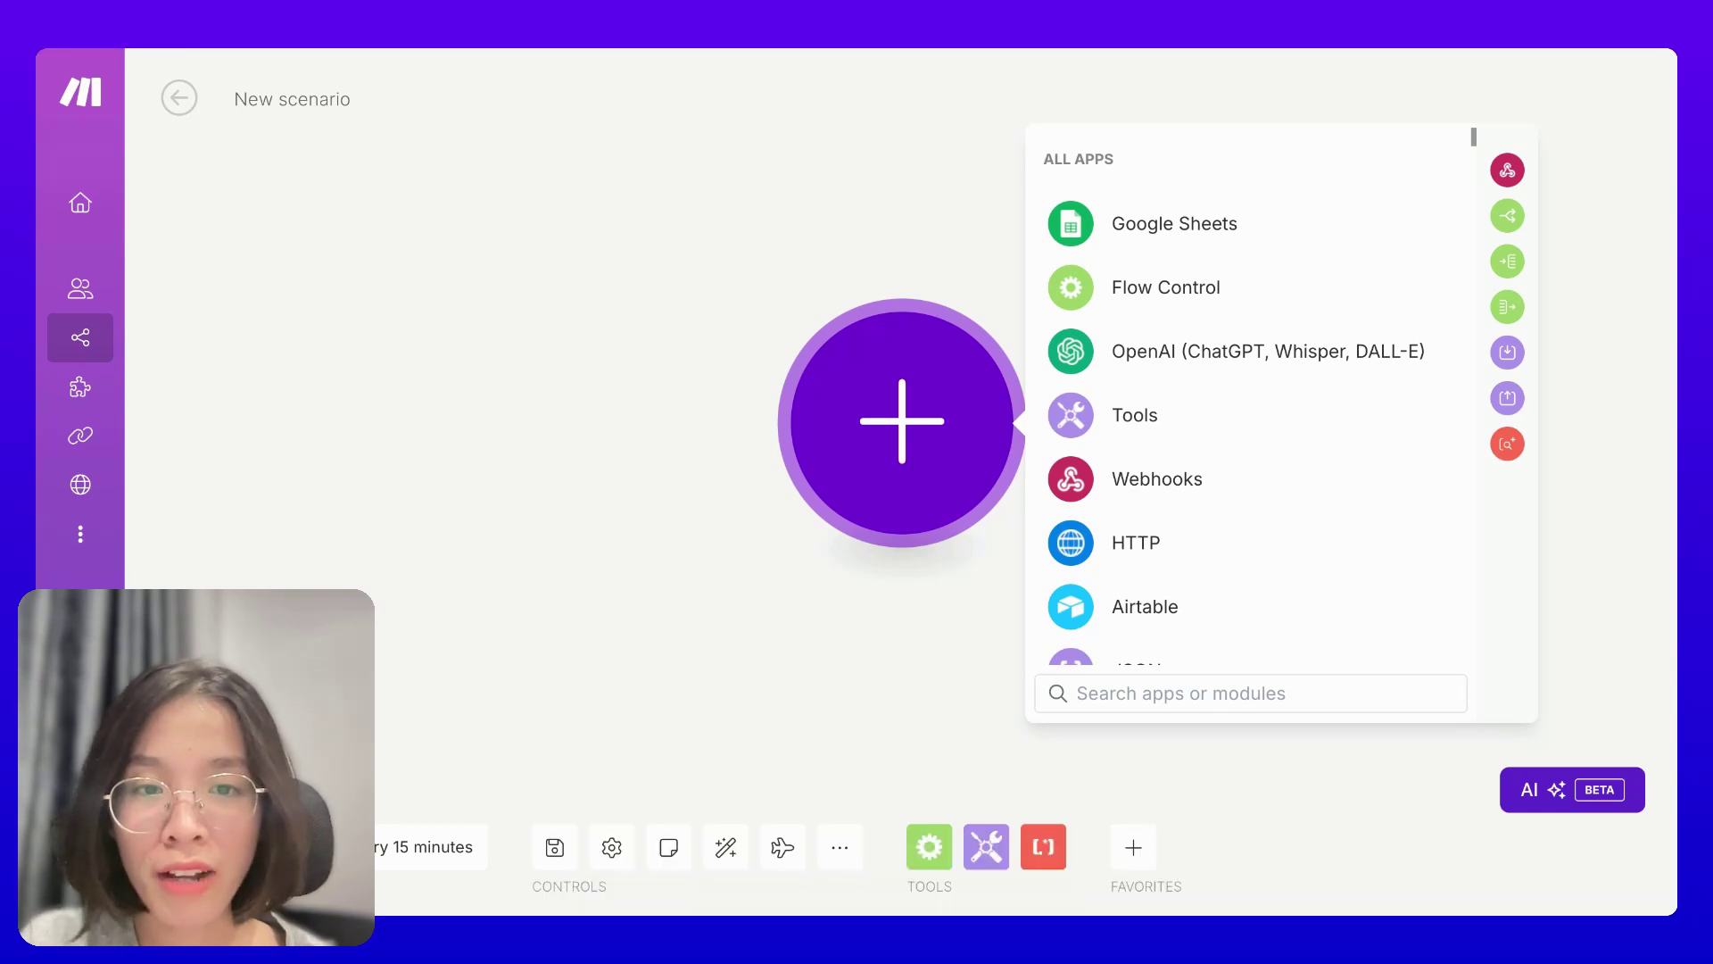
- Add a Webhooks > Custom webhook trigger with a newly created, renamed webhook
click(1124, 500)
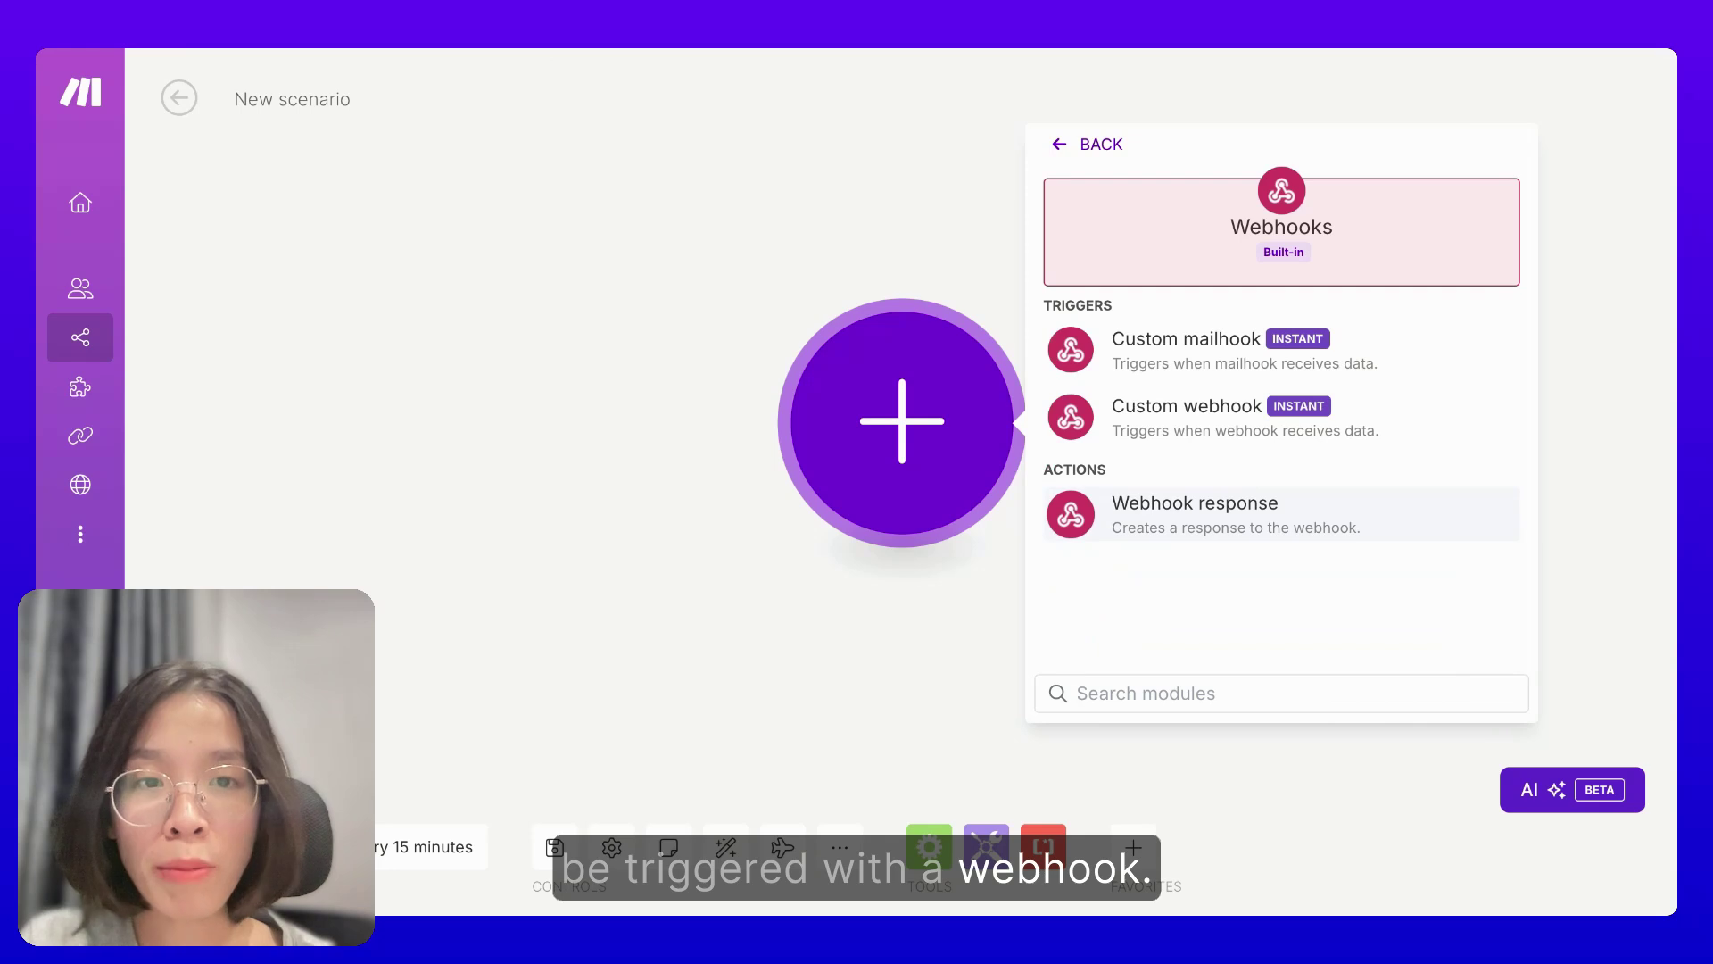
click(1163, 420)
click(1499, 416)
triple_click(1128, 322)
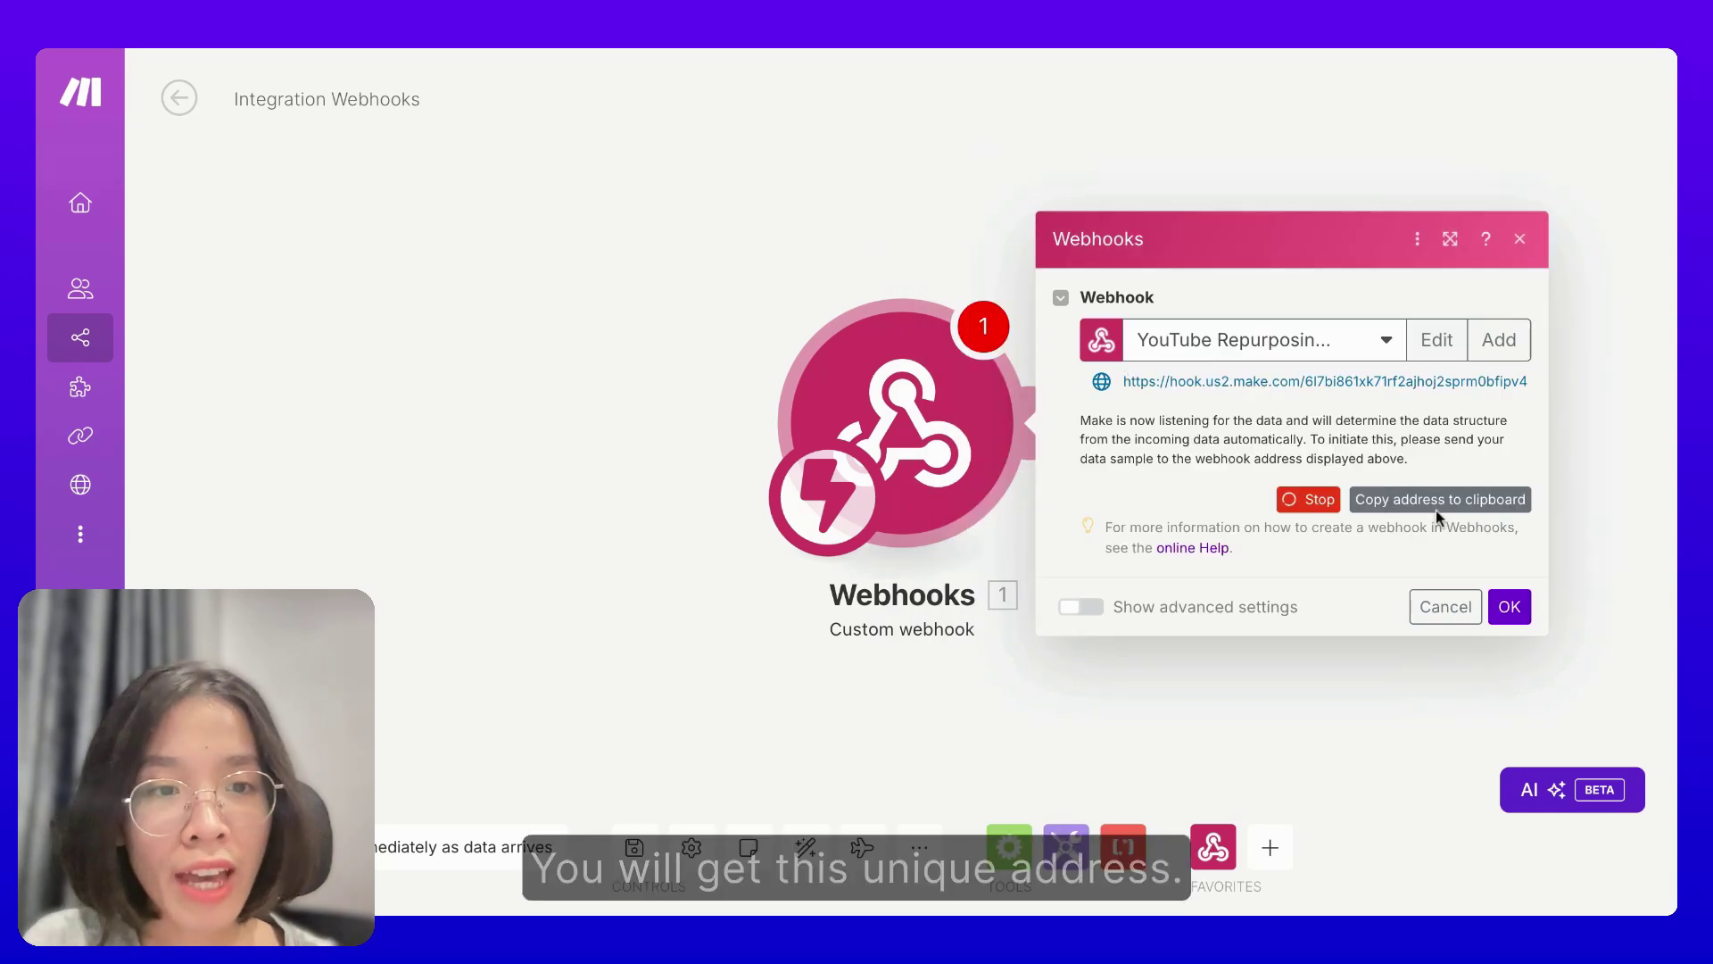
- Copy the generated webhook address and return to the MindPal workflow builder
click(1436, 509)
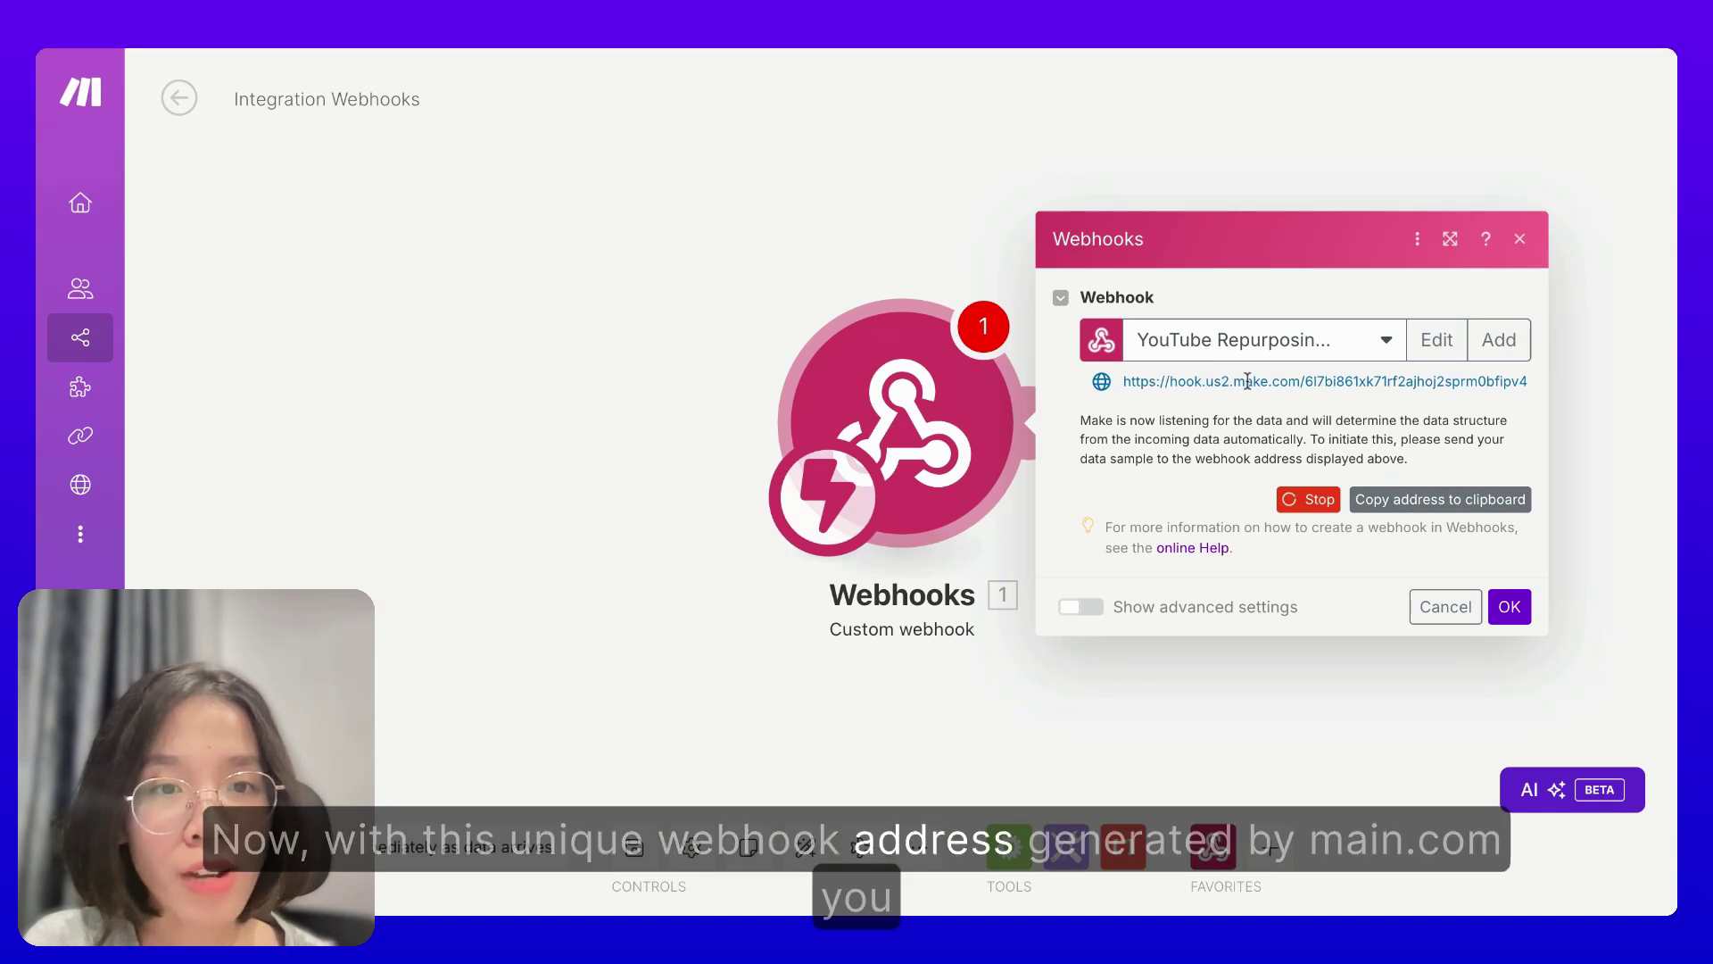
click(1393, 497)
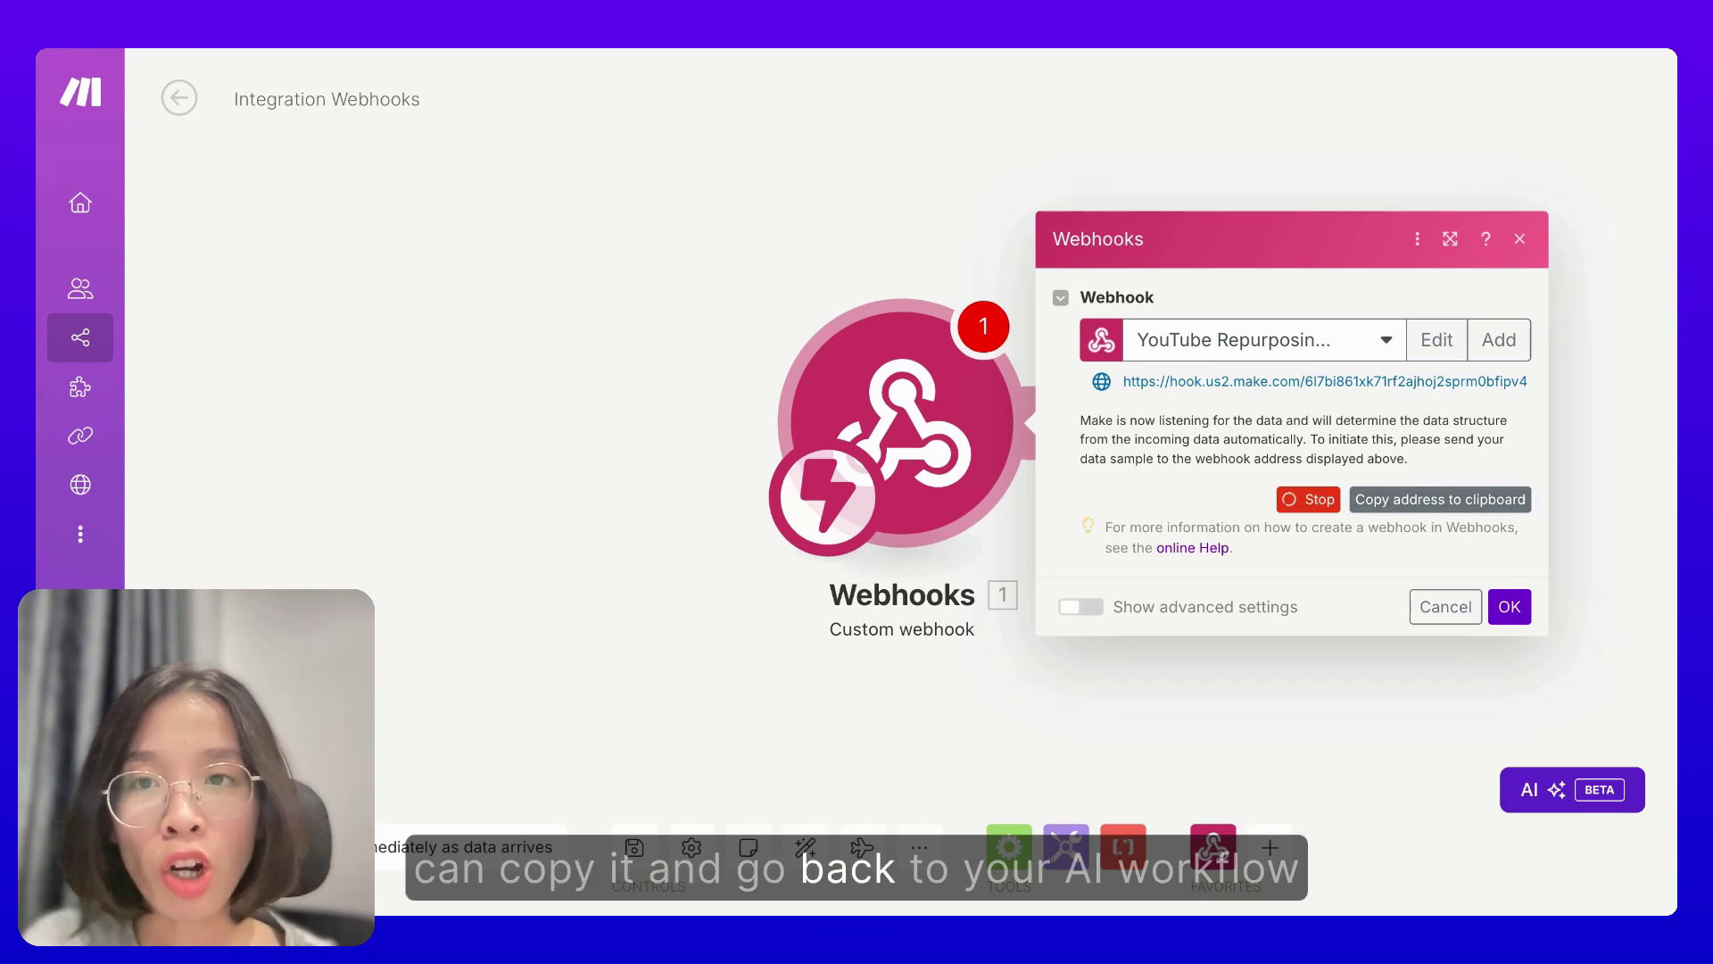
click(72, 50)
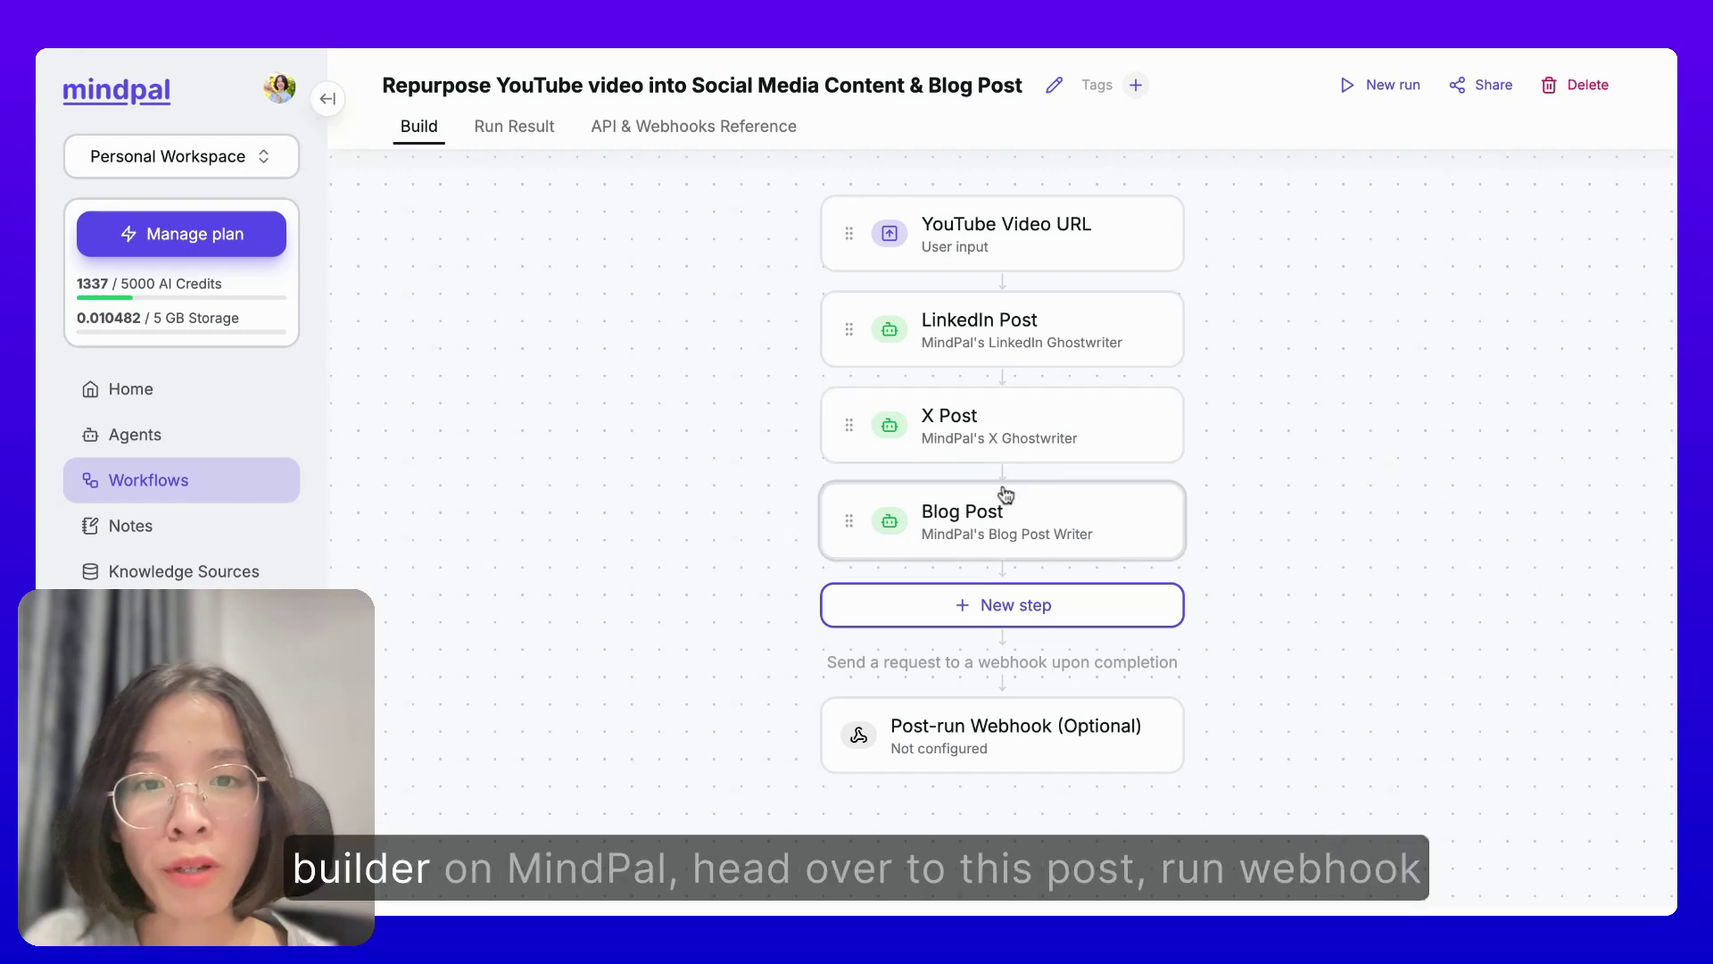
- Paste the Make.com hook address as the post-run Webhook URL, then bring up a new run
click(917, 748)
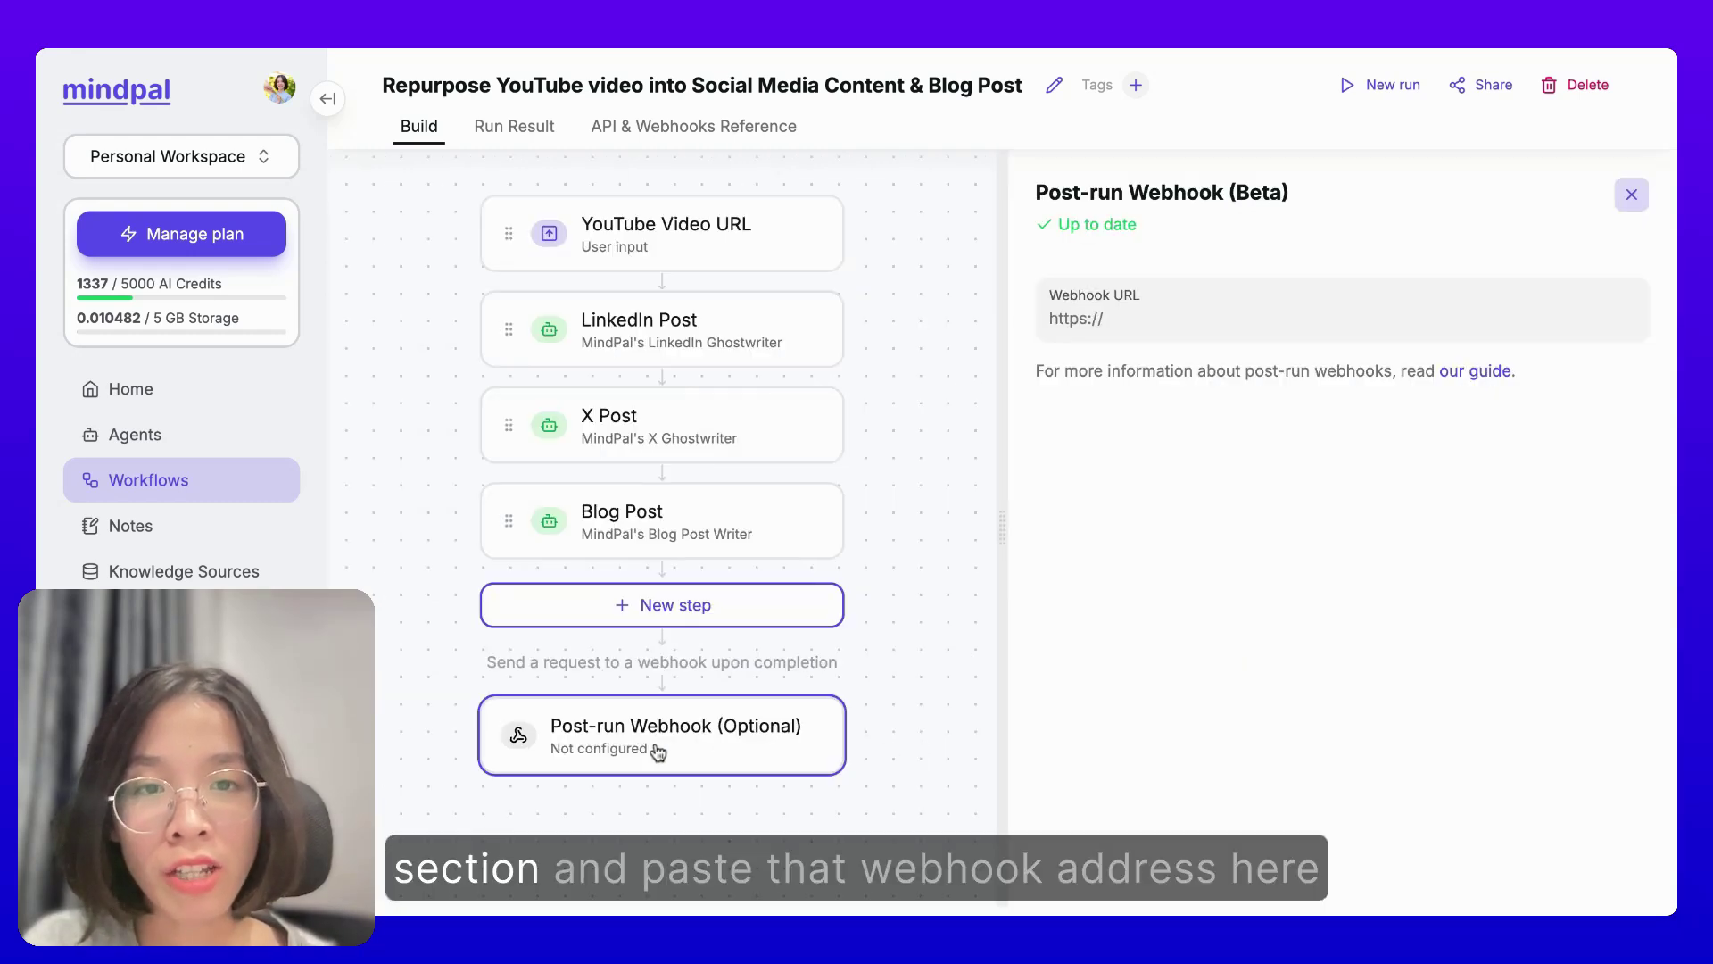
click(1080, 317)
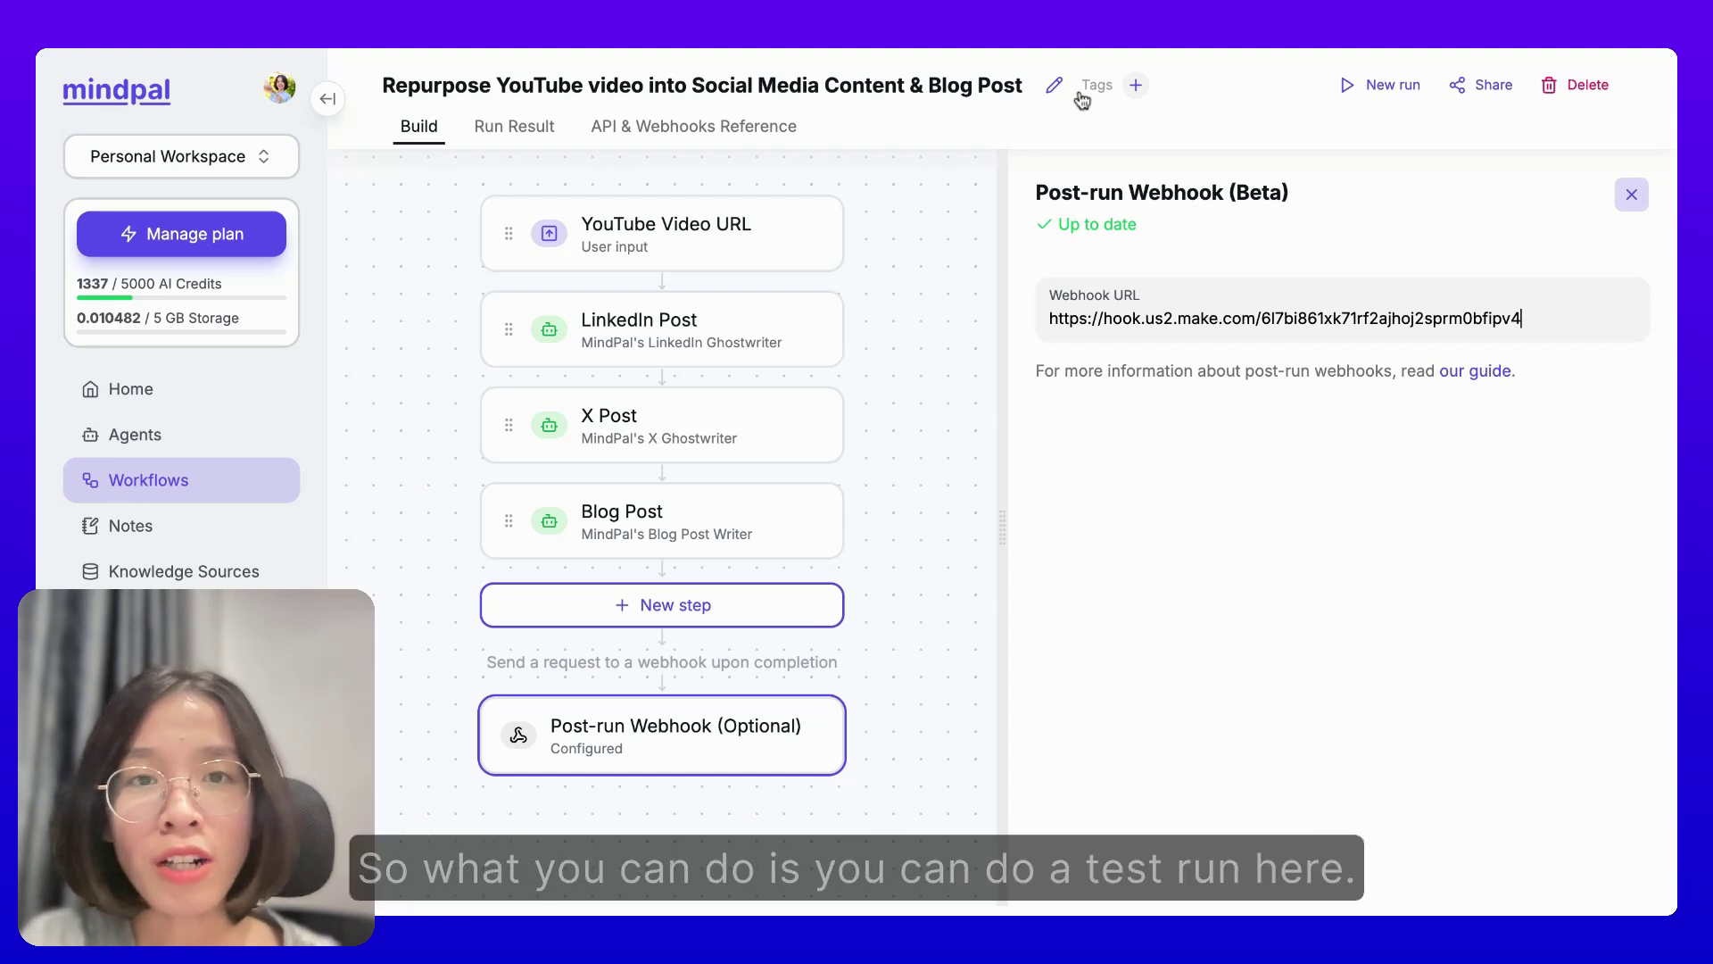
click(1383, 84)
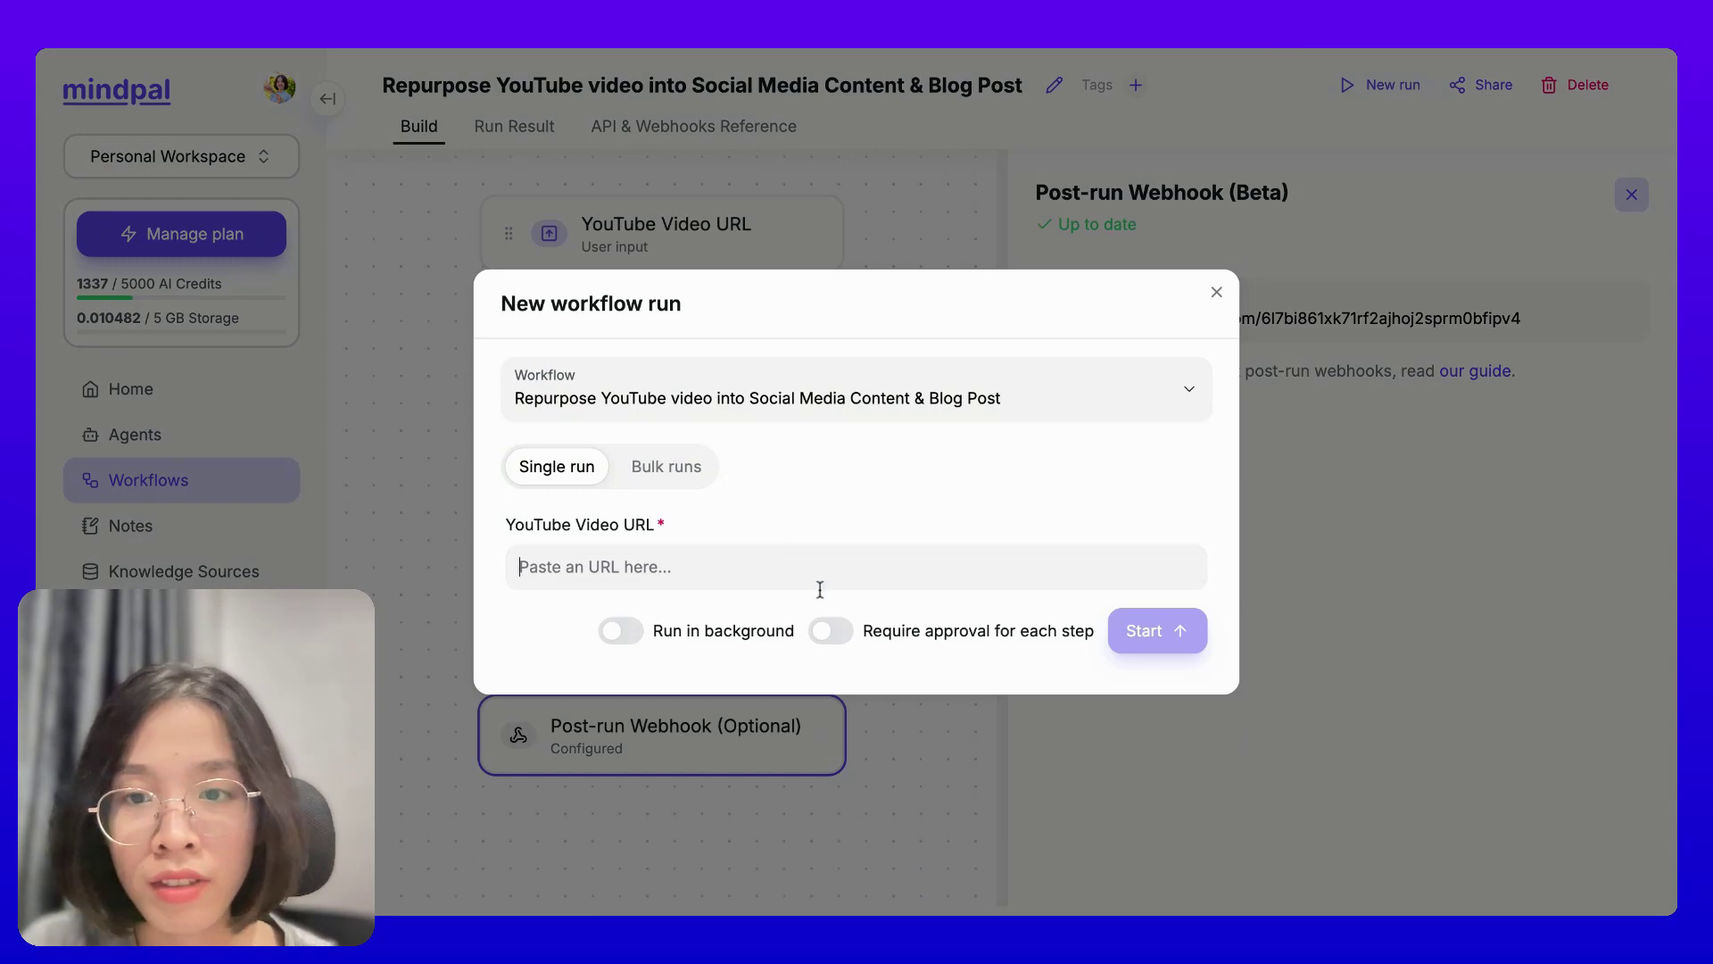
- Start a run with a test YouTube video URL pasted as input
text(https://www.youtube.com/watch?v=brlBks2322U)
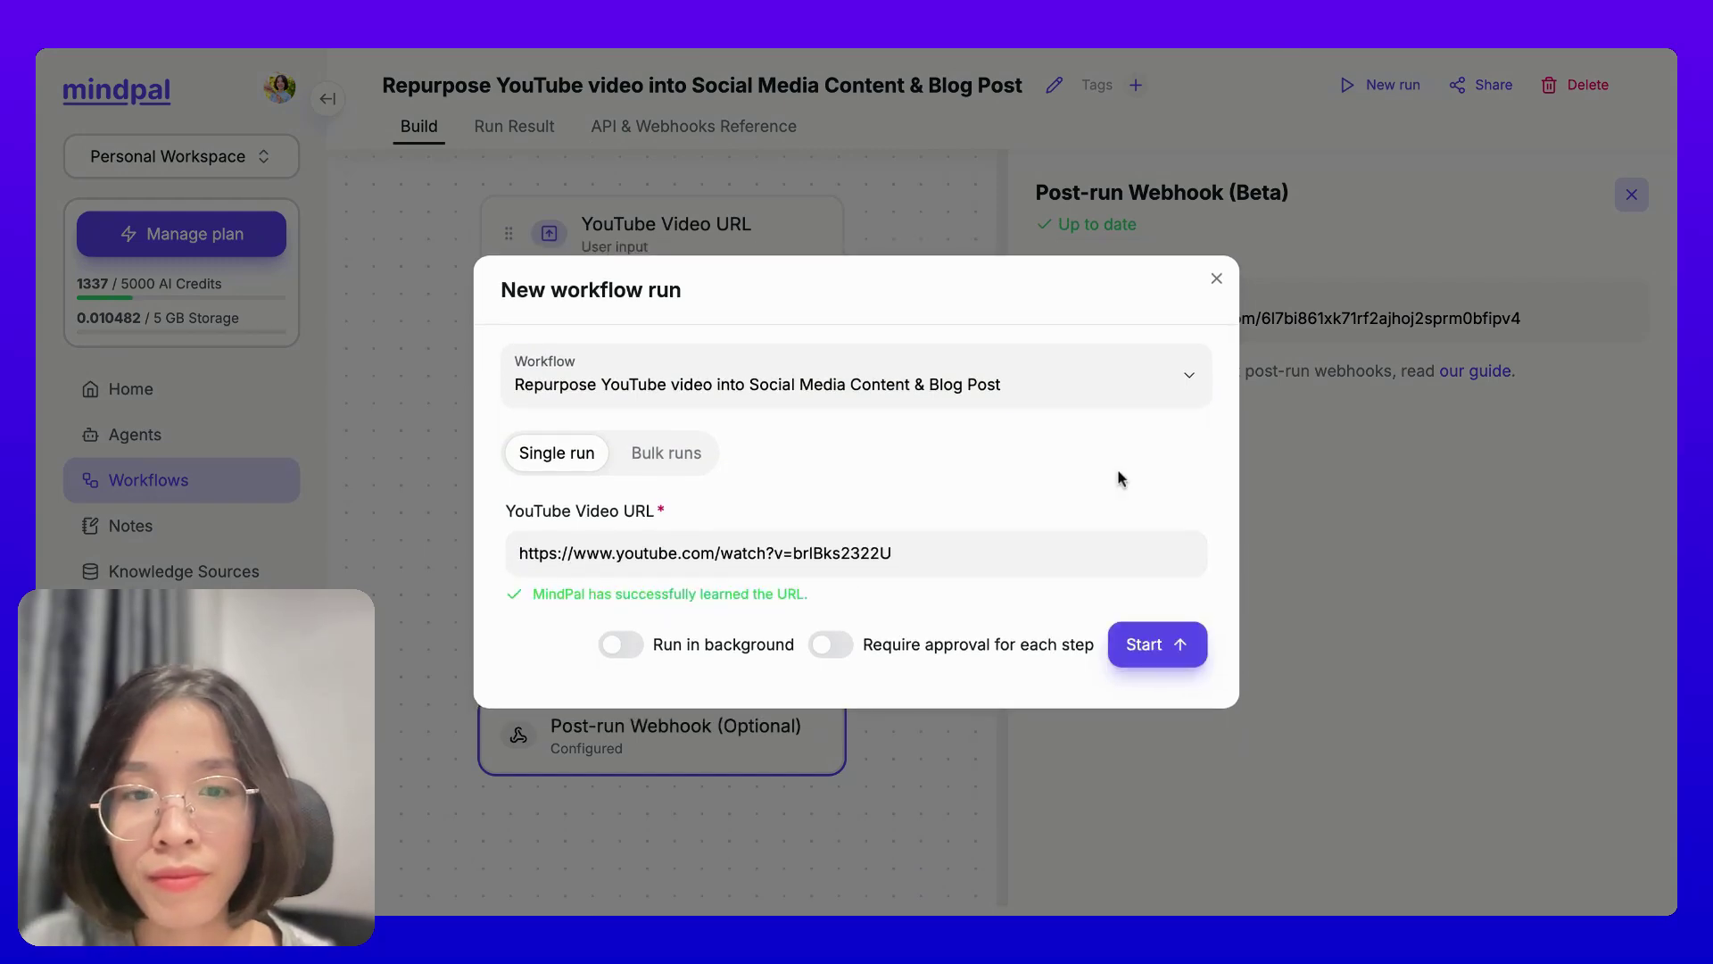
click(1156, 652)
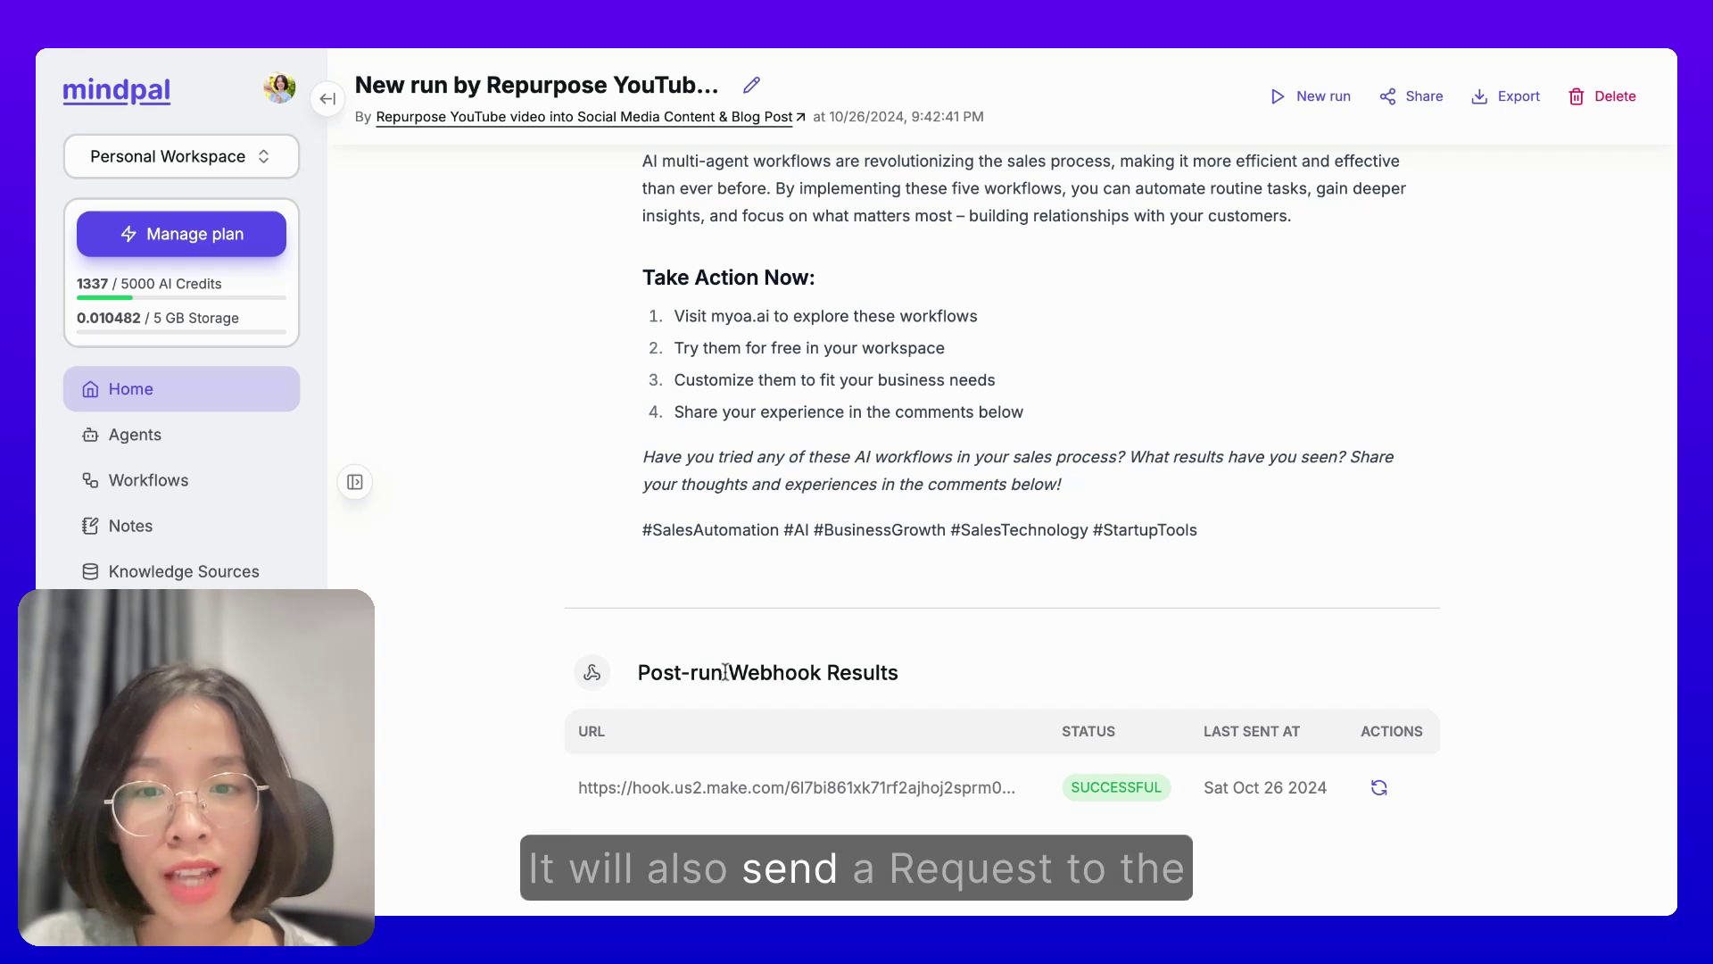
- Verify the post-run webhook delivery and Make.com's 'Successfully determined' data structure
drag(592, 787, 899, 785)
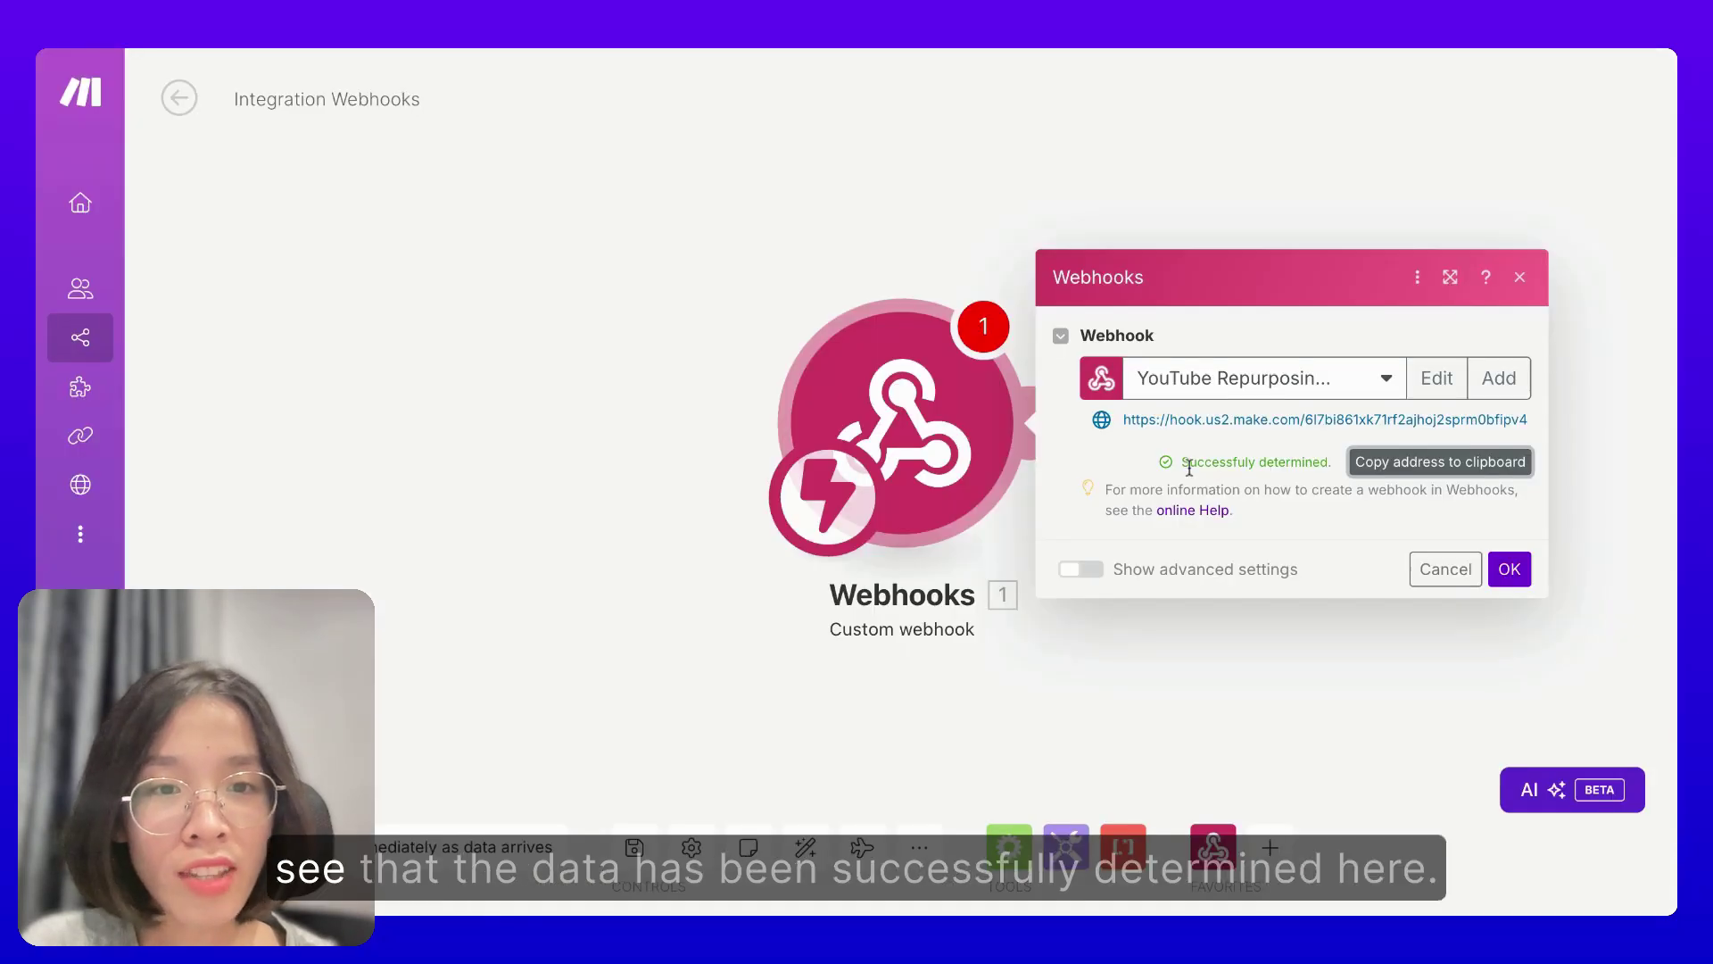
drag(1182, 466, 1248, 463)
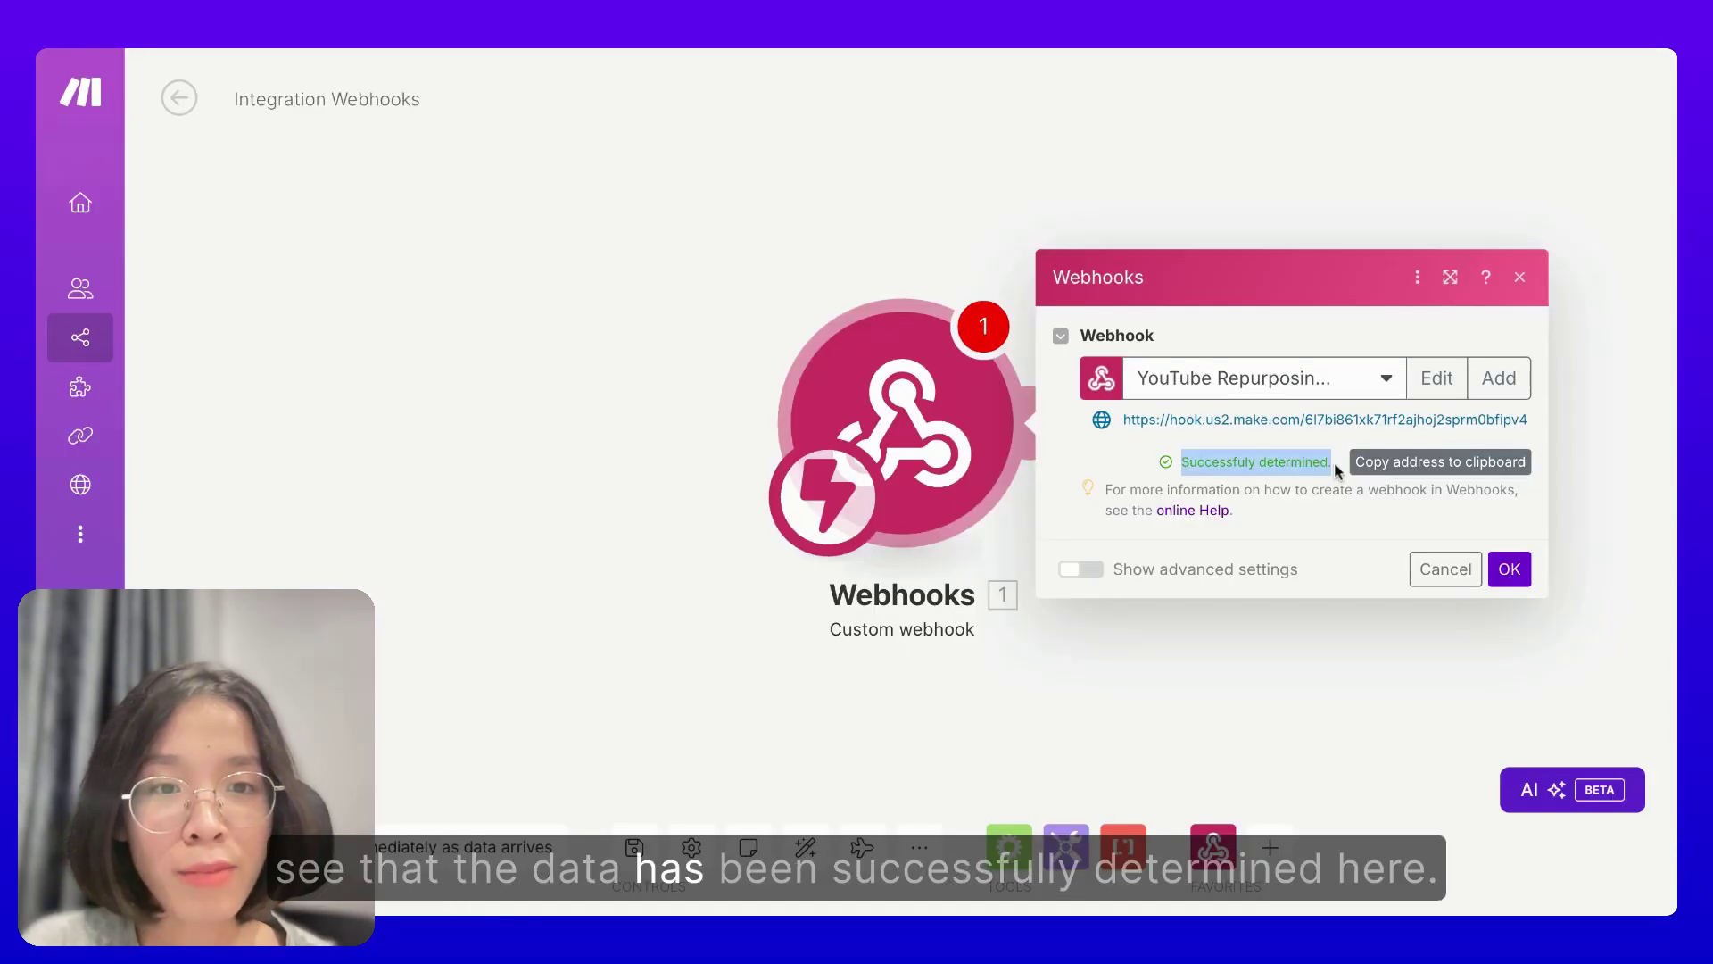
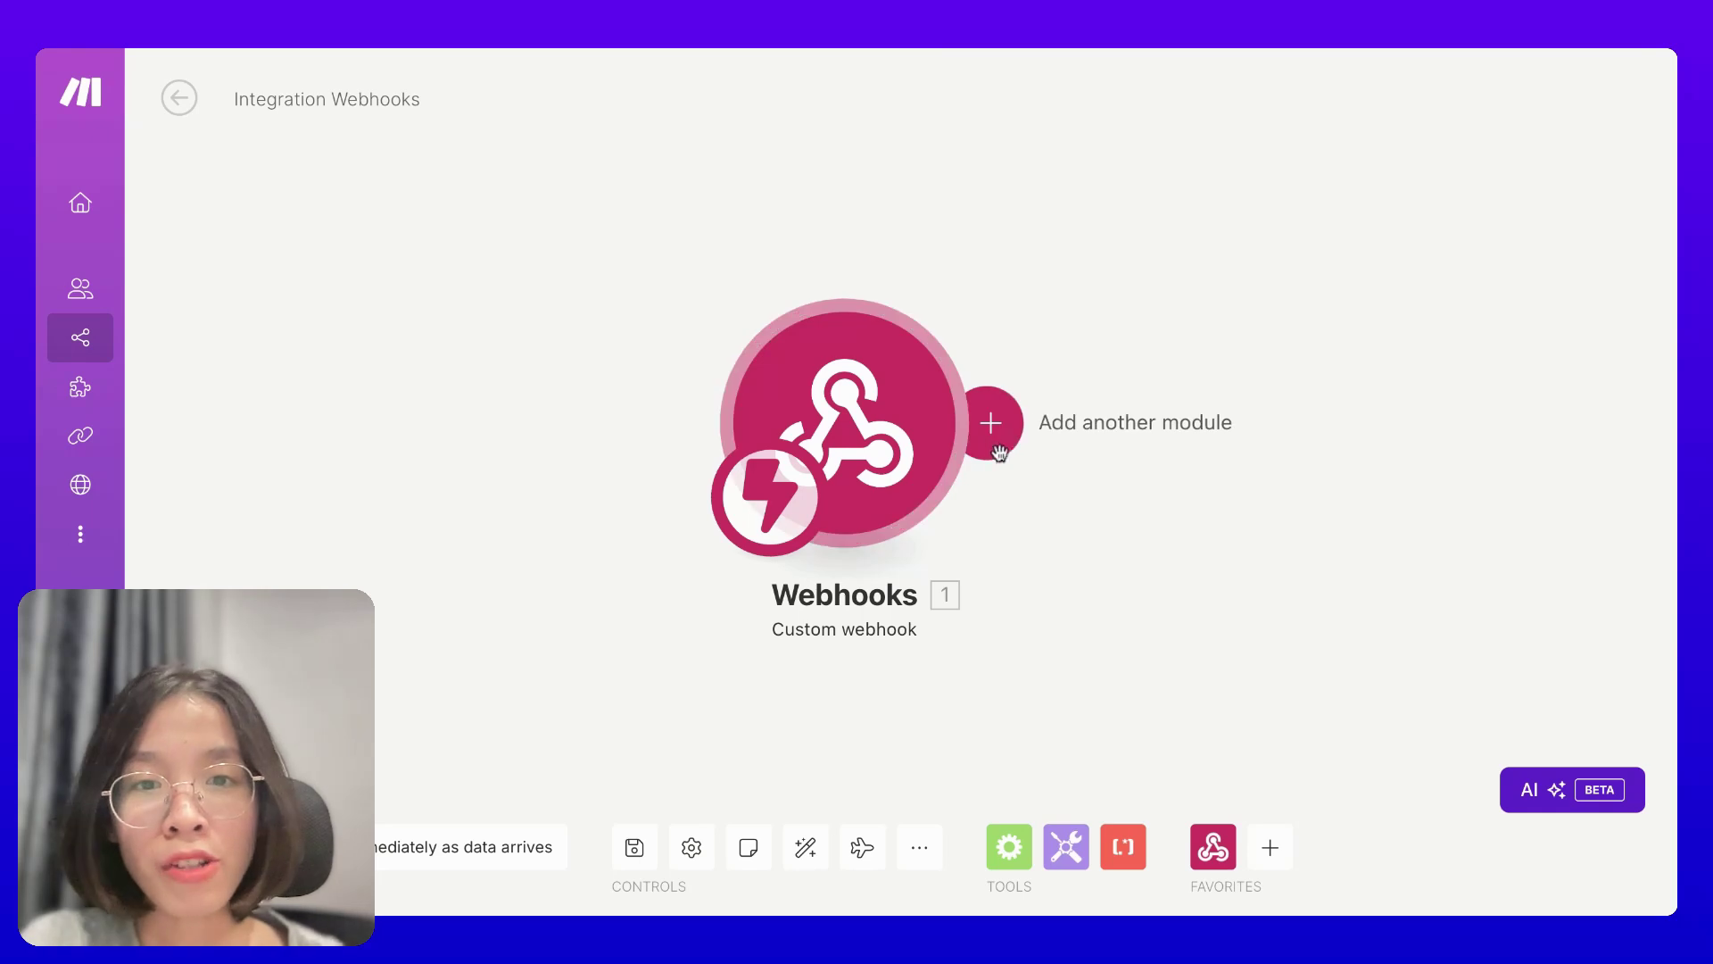
- Add a Google Sheets module after the webhook and browse its Rows actions
click(987, 422)
click(767, 357)
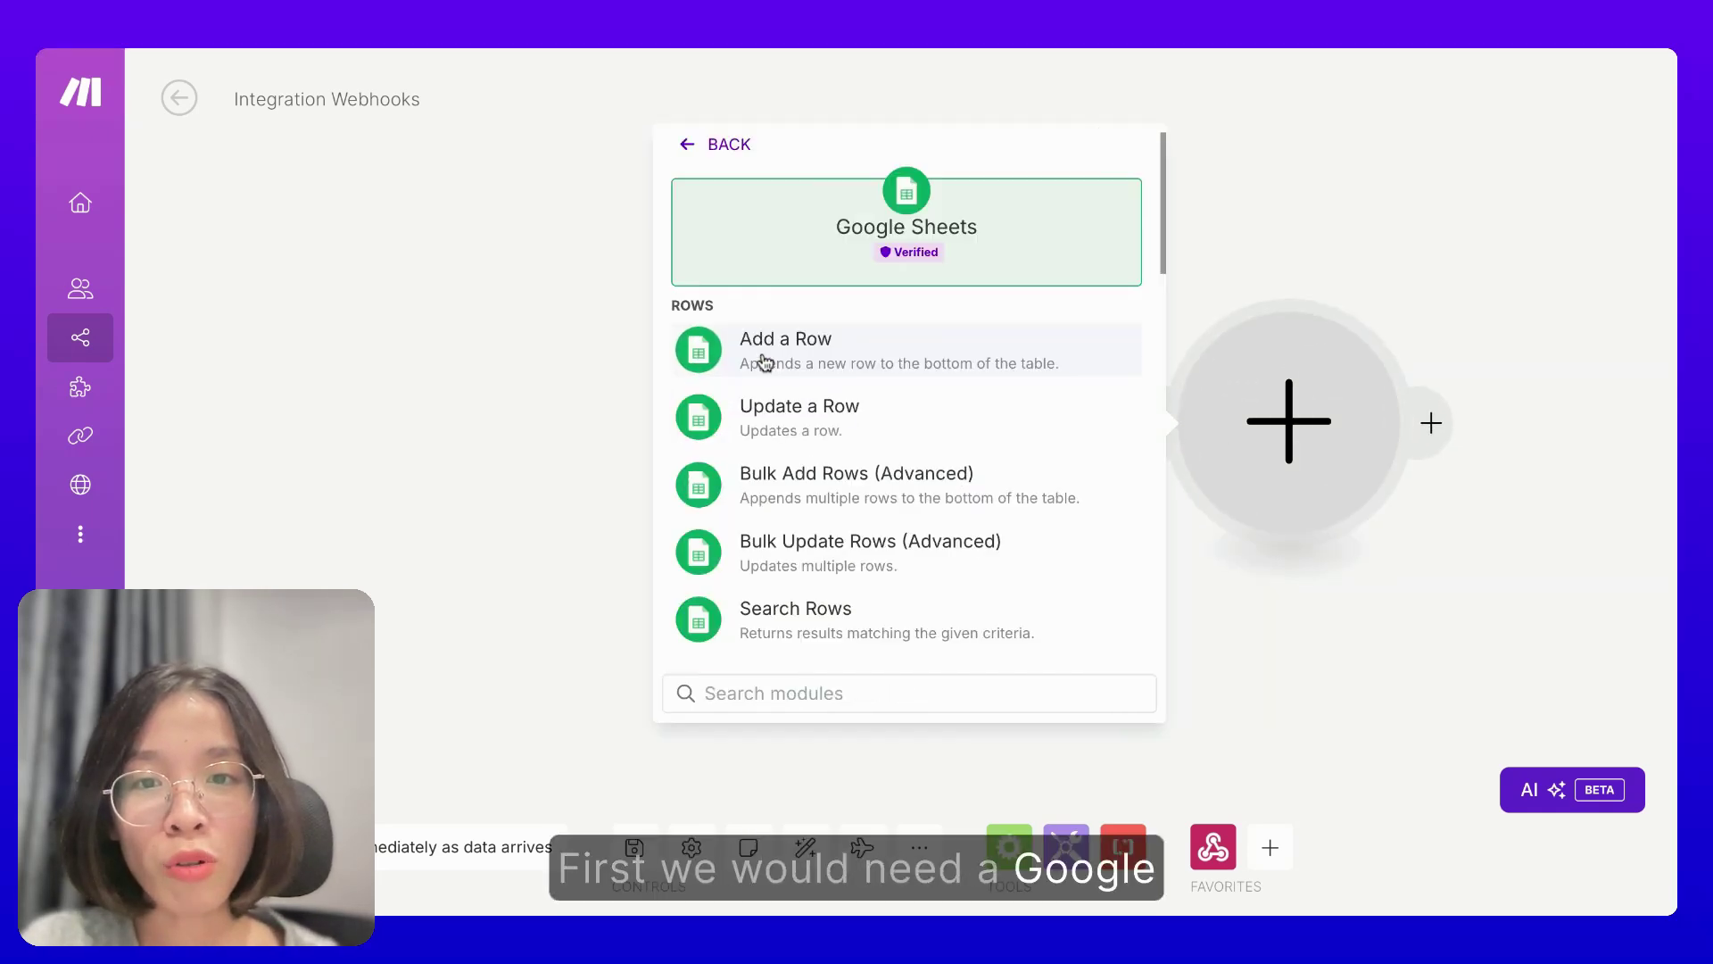
scroll(815, 478, down, 2)
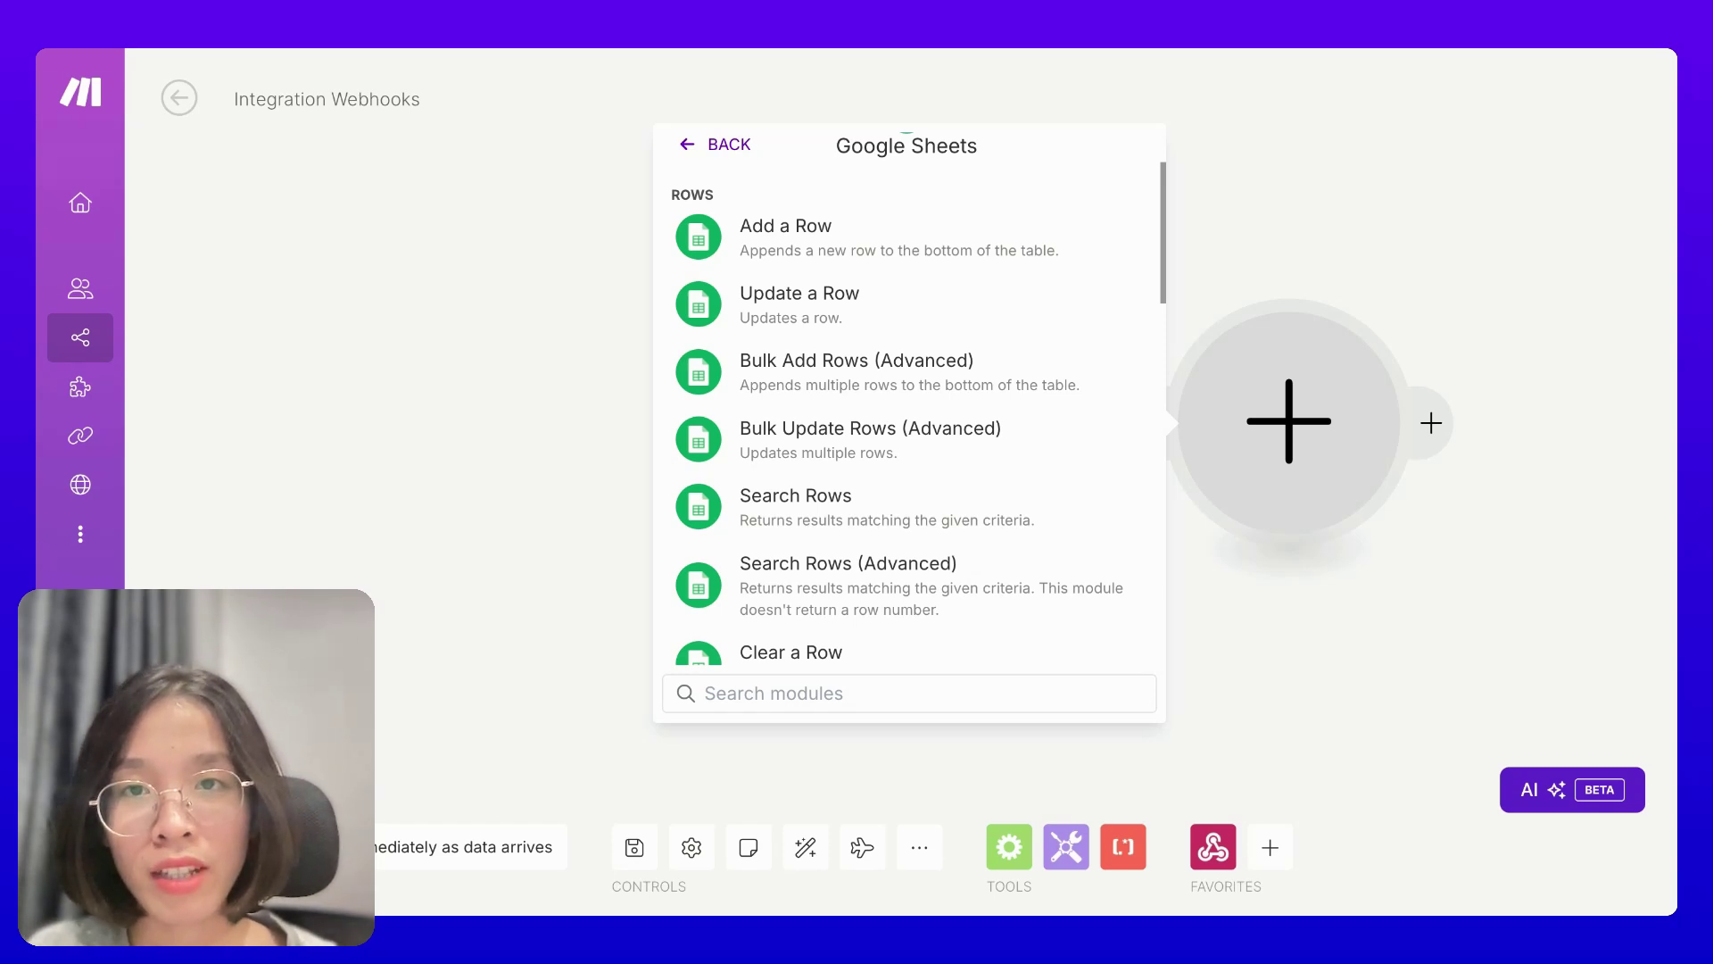
- Add Search Rows on the MindPal YouTube Video List spreadsheet, filtering on YouTube Video URL (A)
click(859, 507)
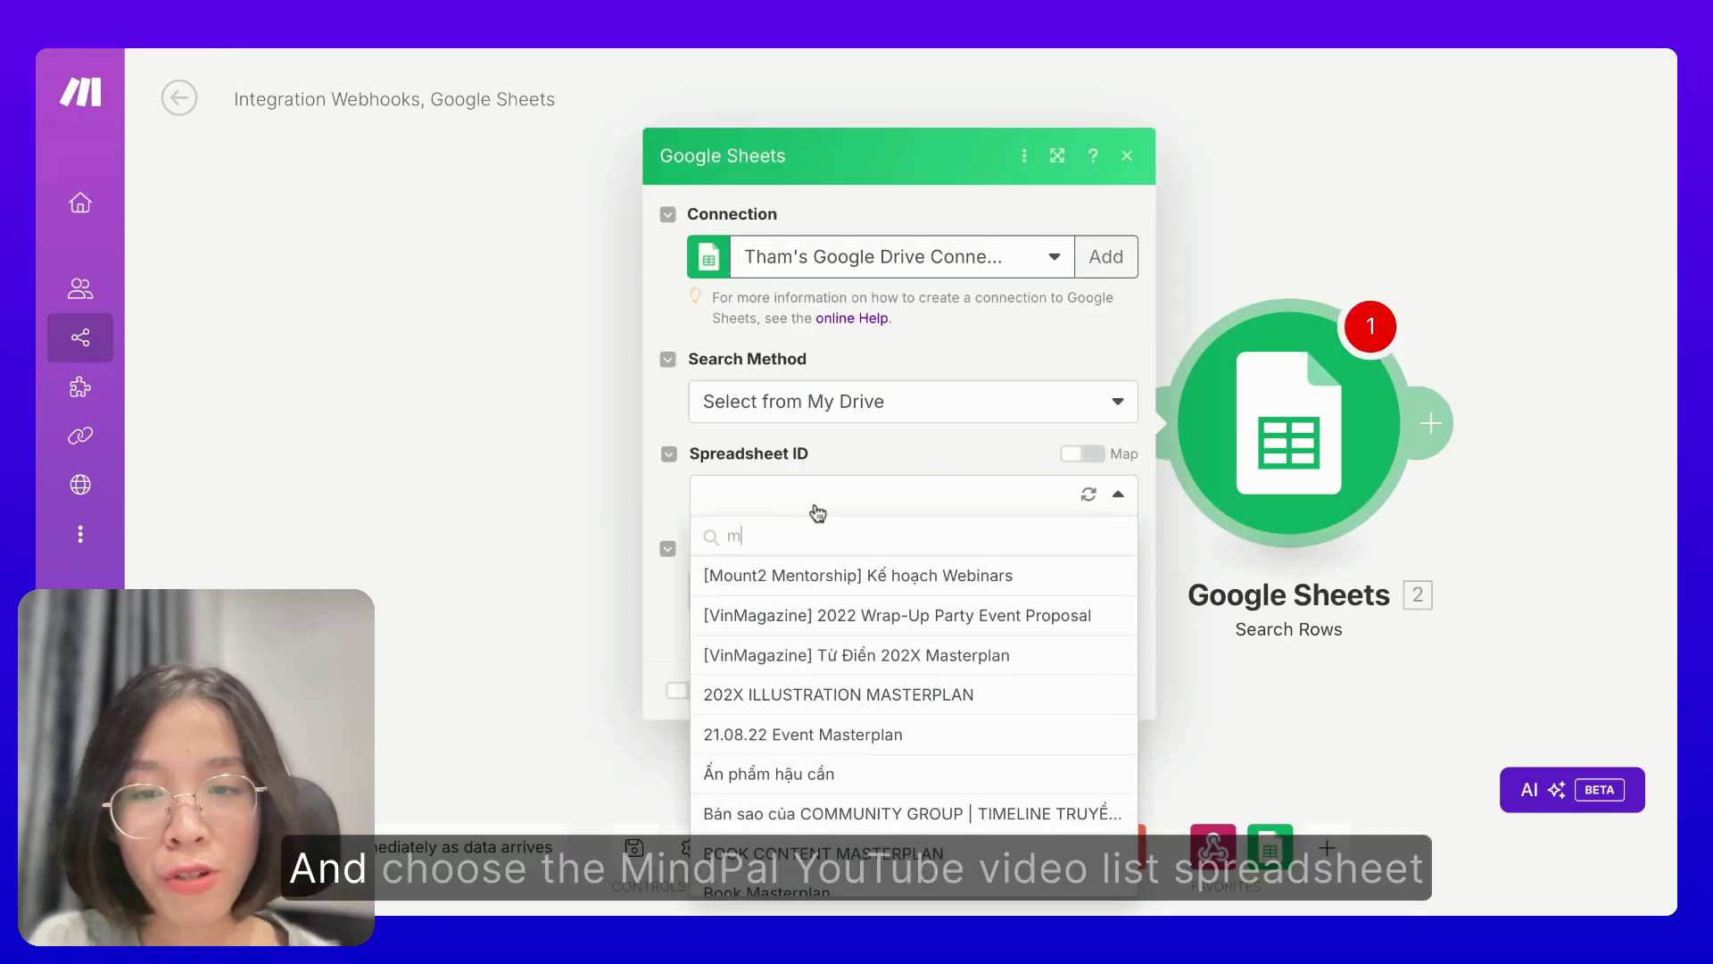
text(mindpal)
click(838, 615)
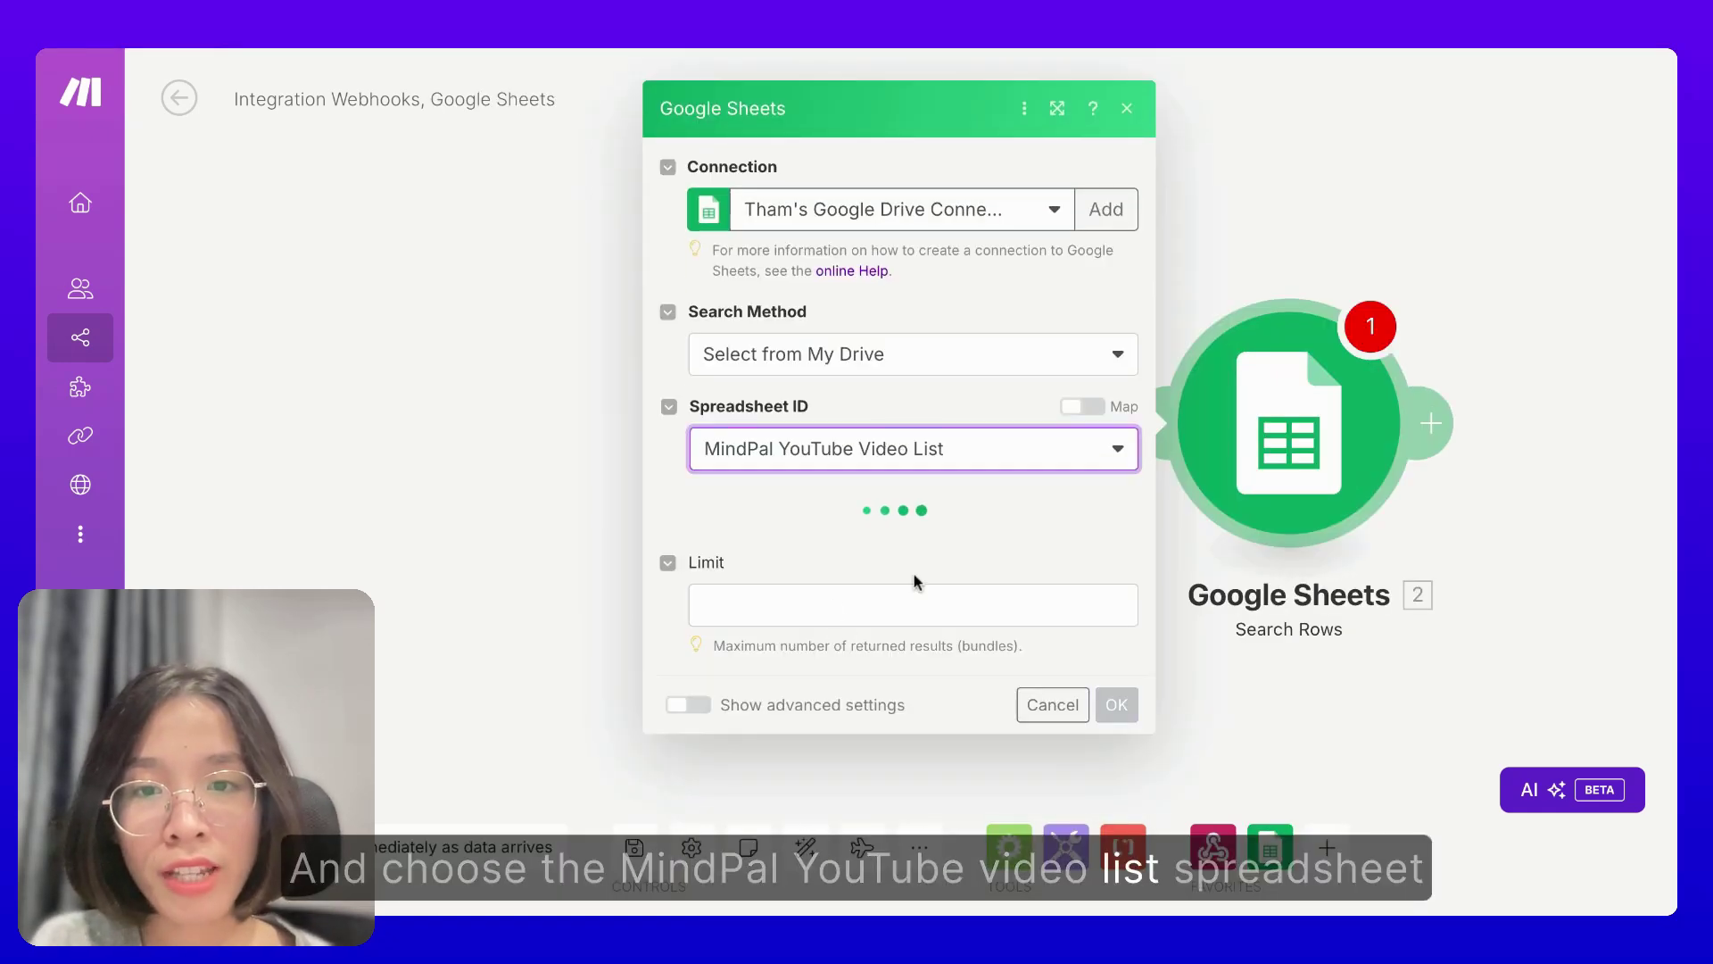
scroll(930, 620, down, 2)
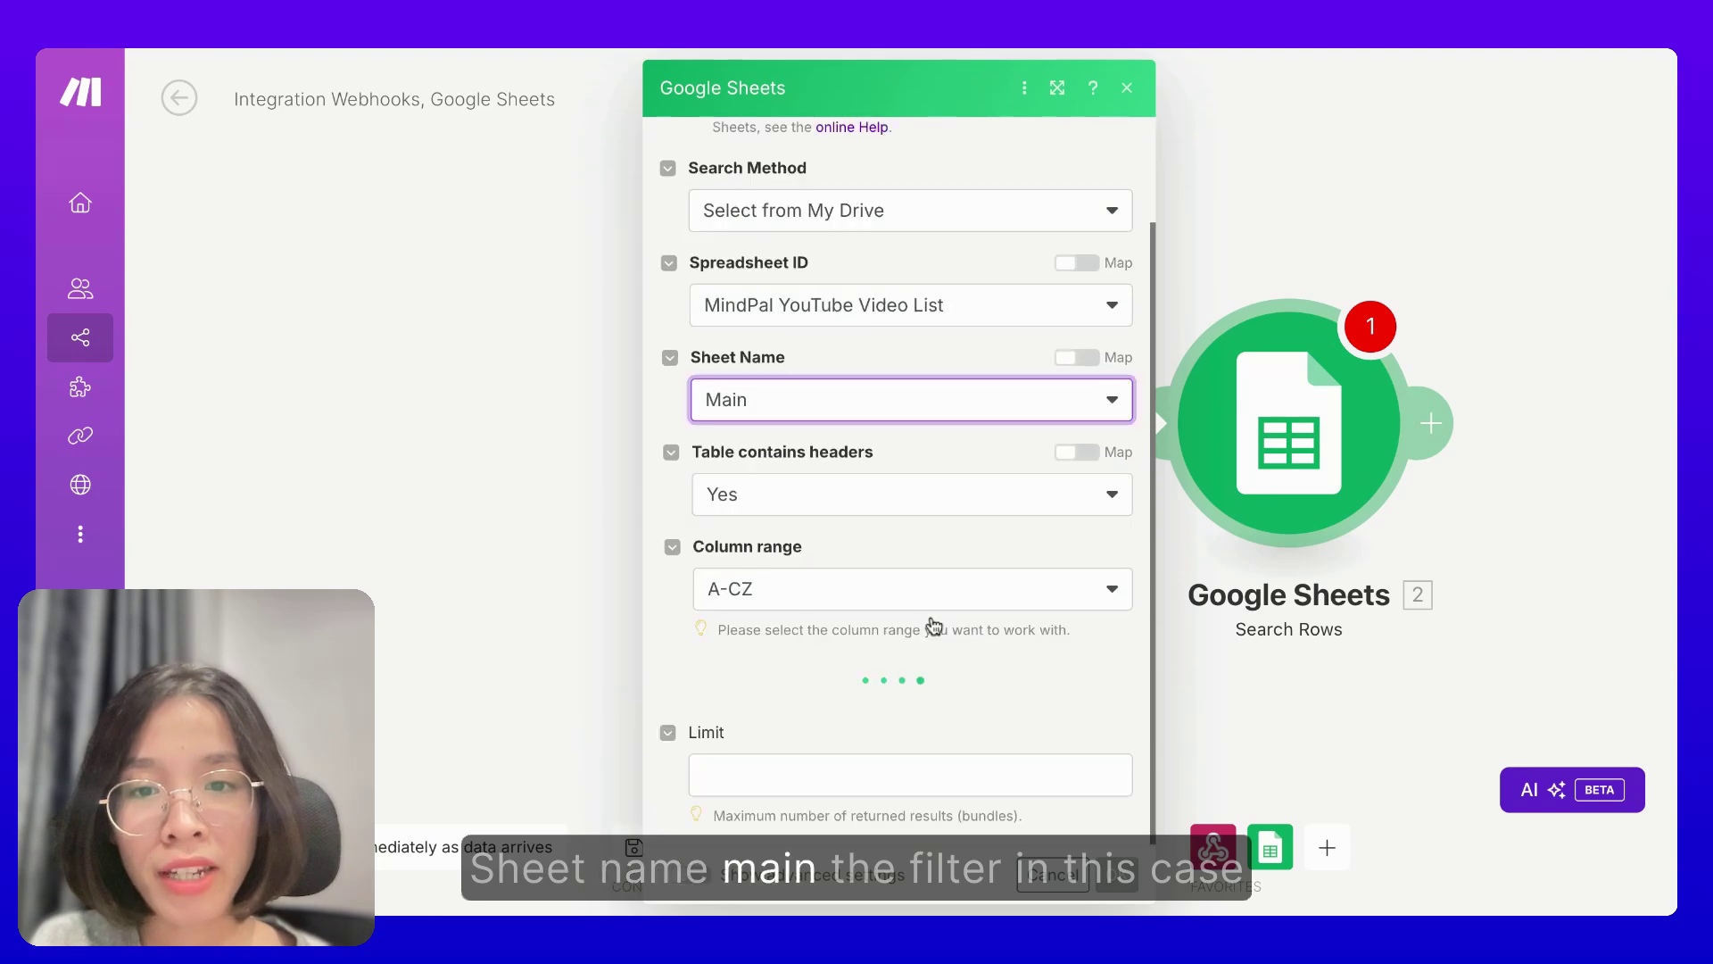
scroll(922, 661, down, 4)
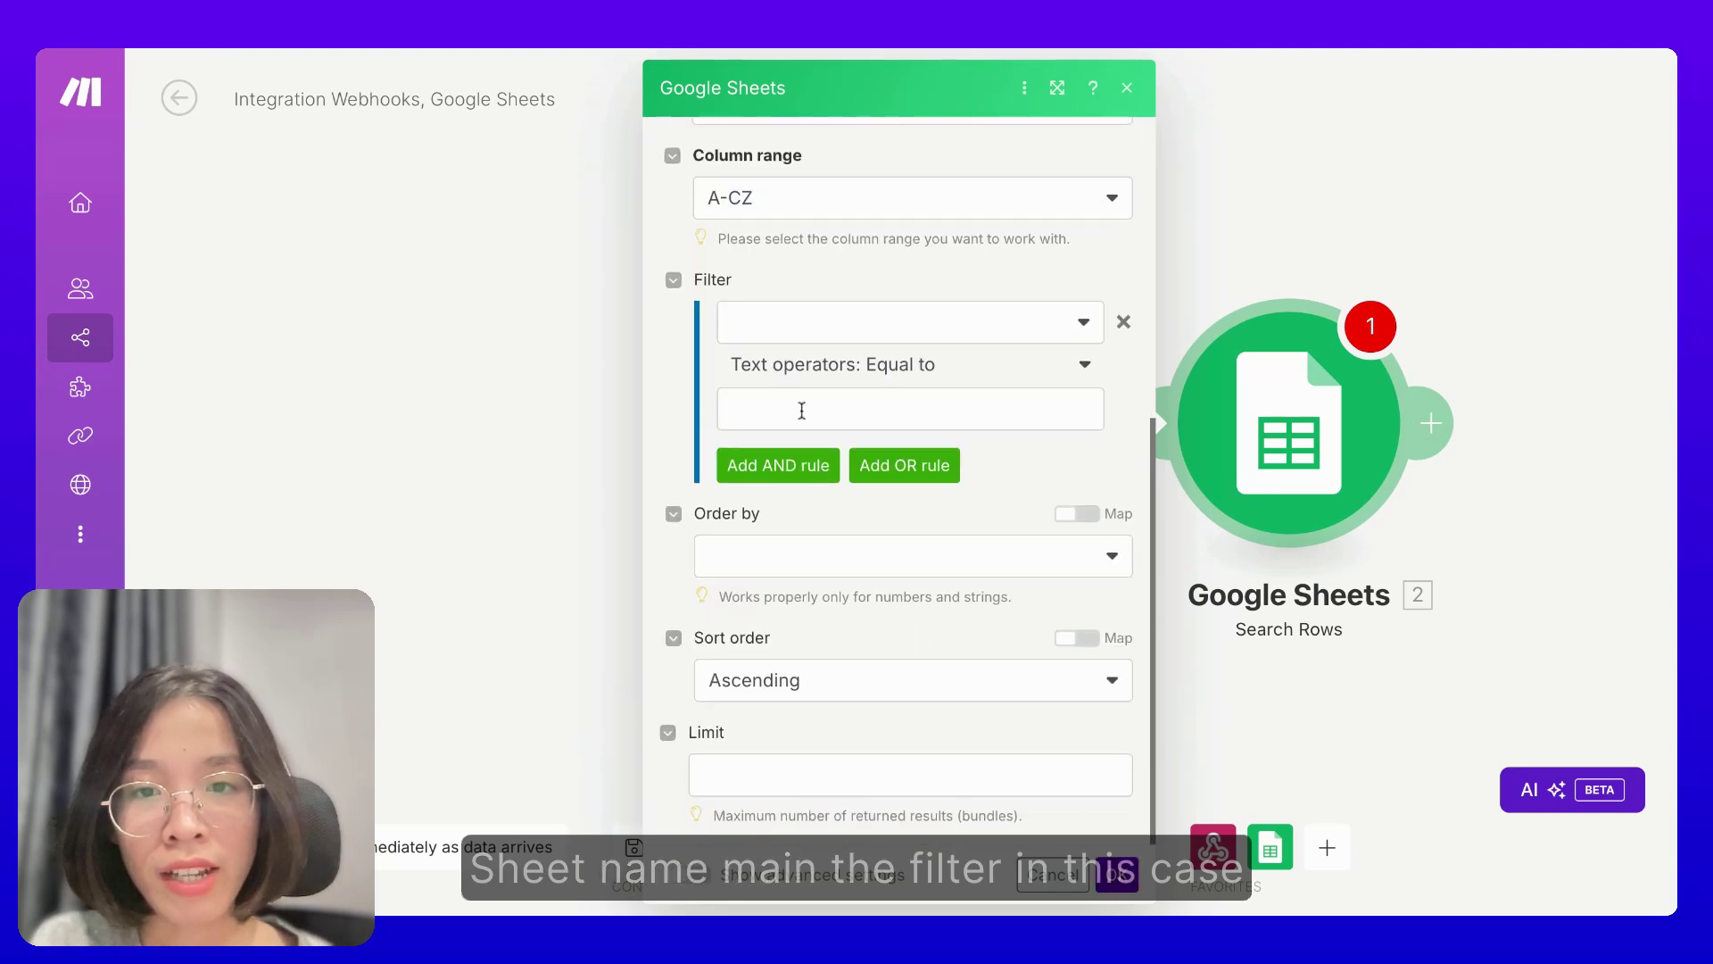
click(798, 319)
click(815, 360)
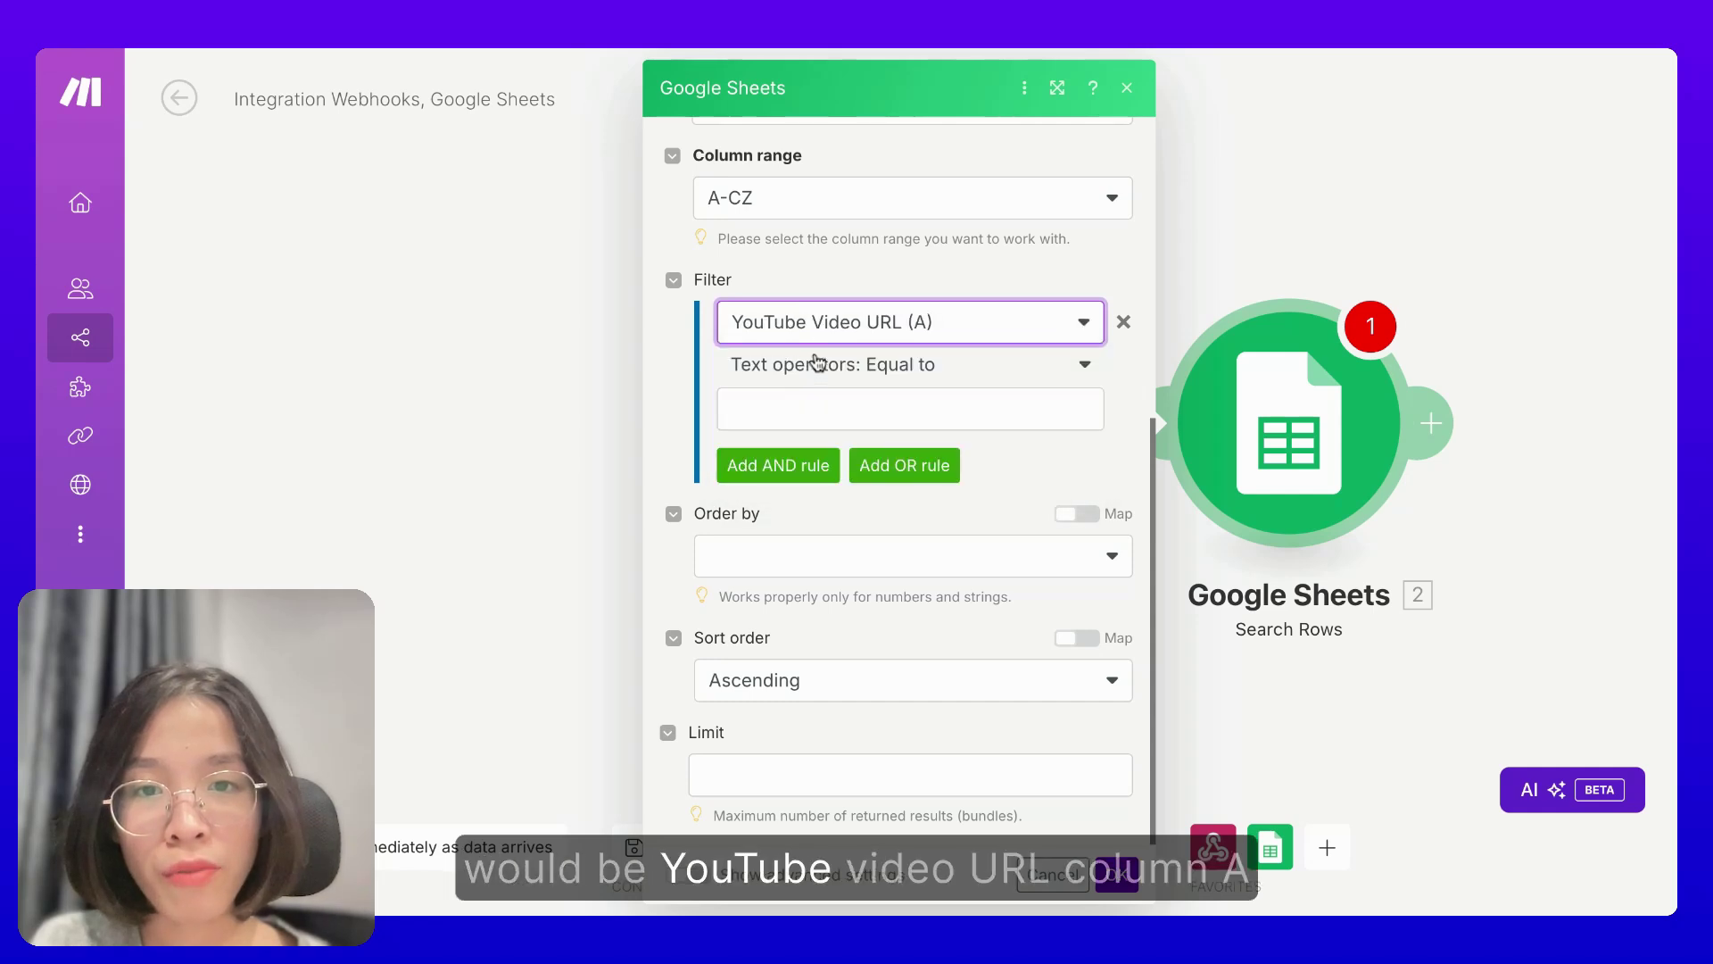
- Map the webhook's workflow_run_input[1]: content as the filter's comparison value
click(861, 406)
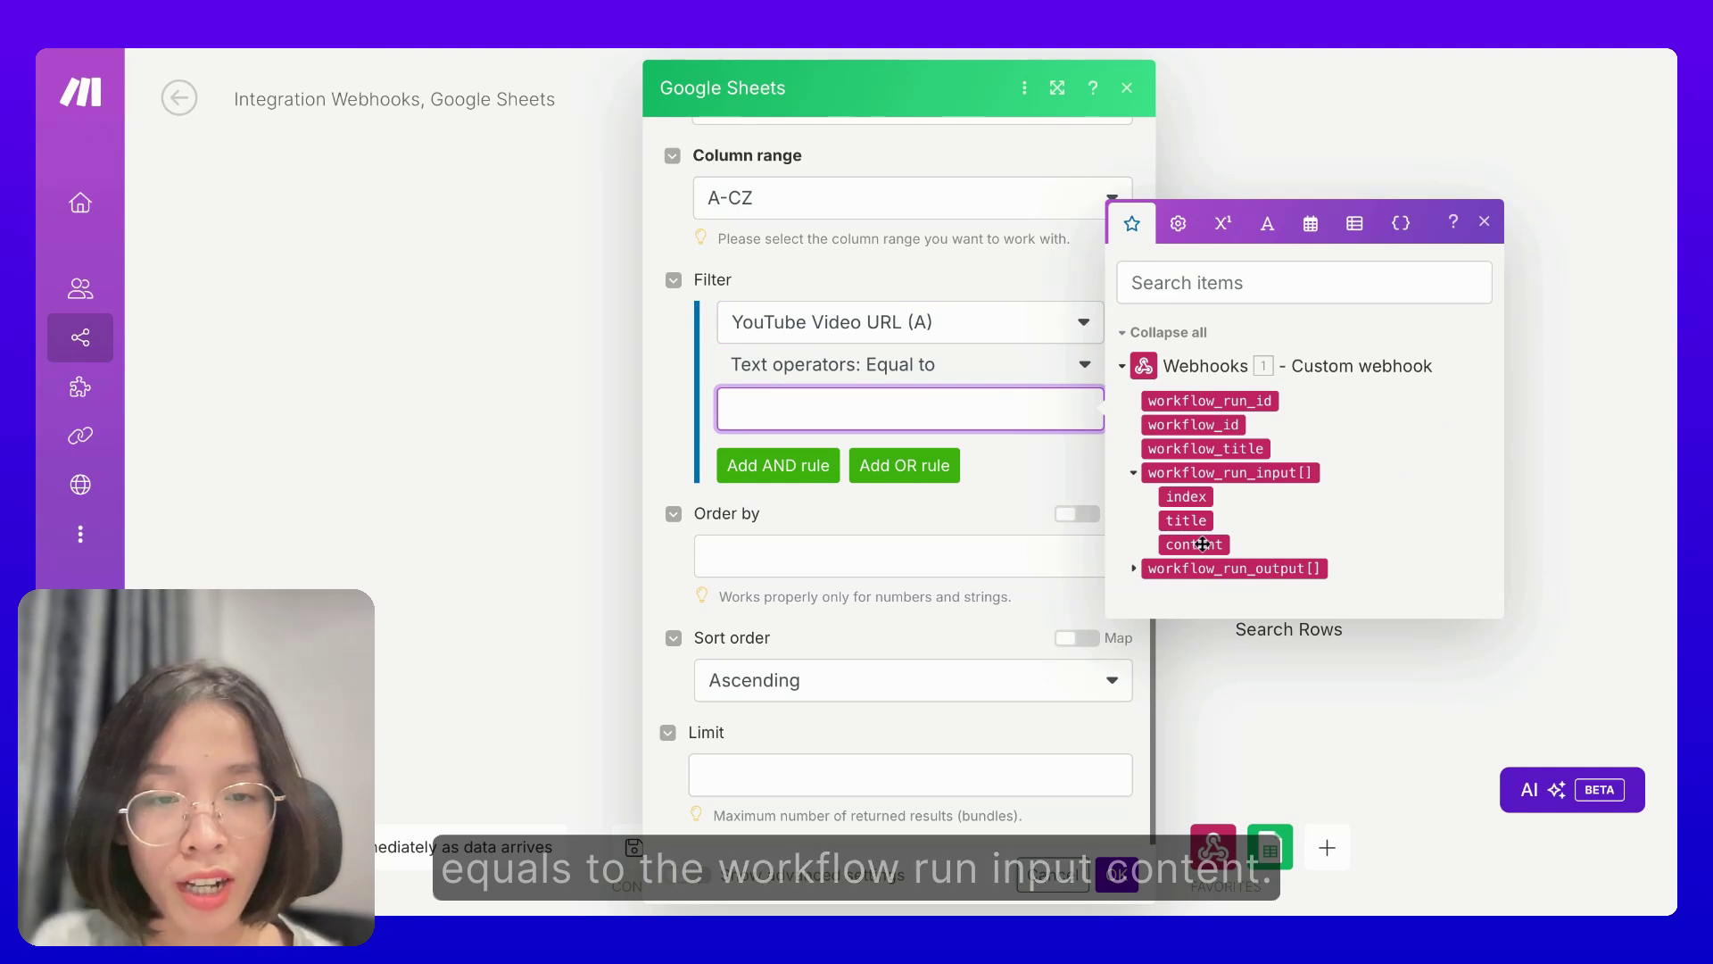
drag(1201, 543, 1053, 409)
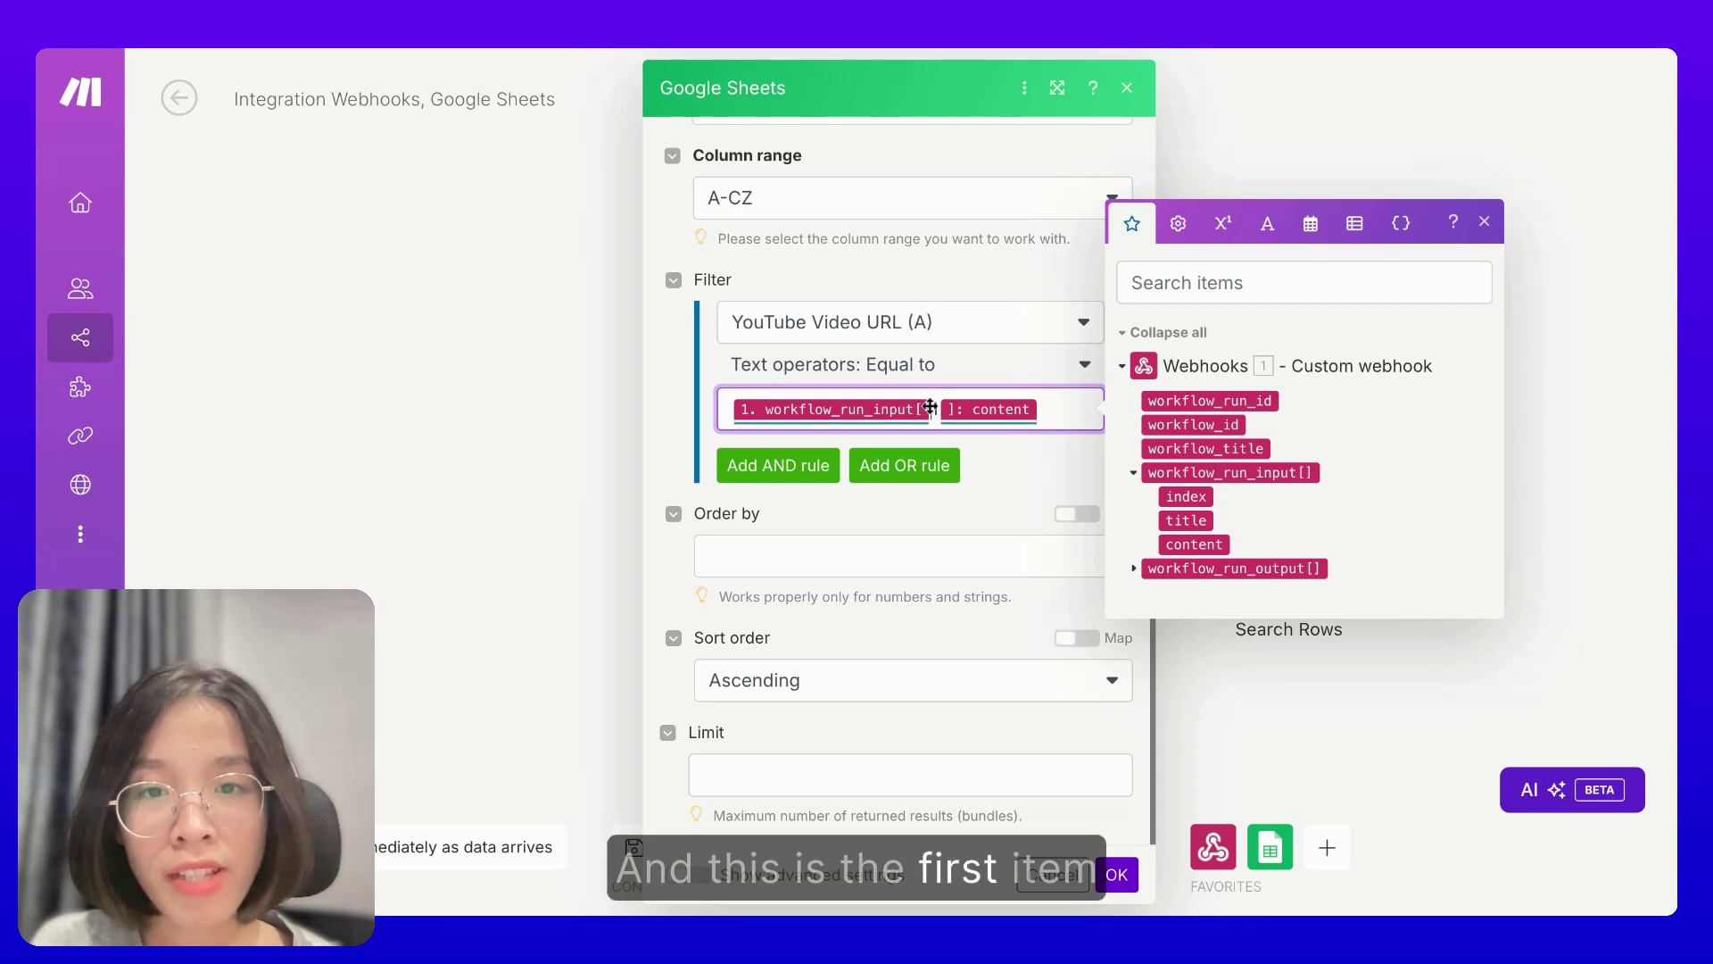
click(929, 407)
text(1)
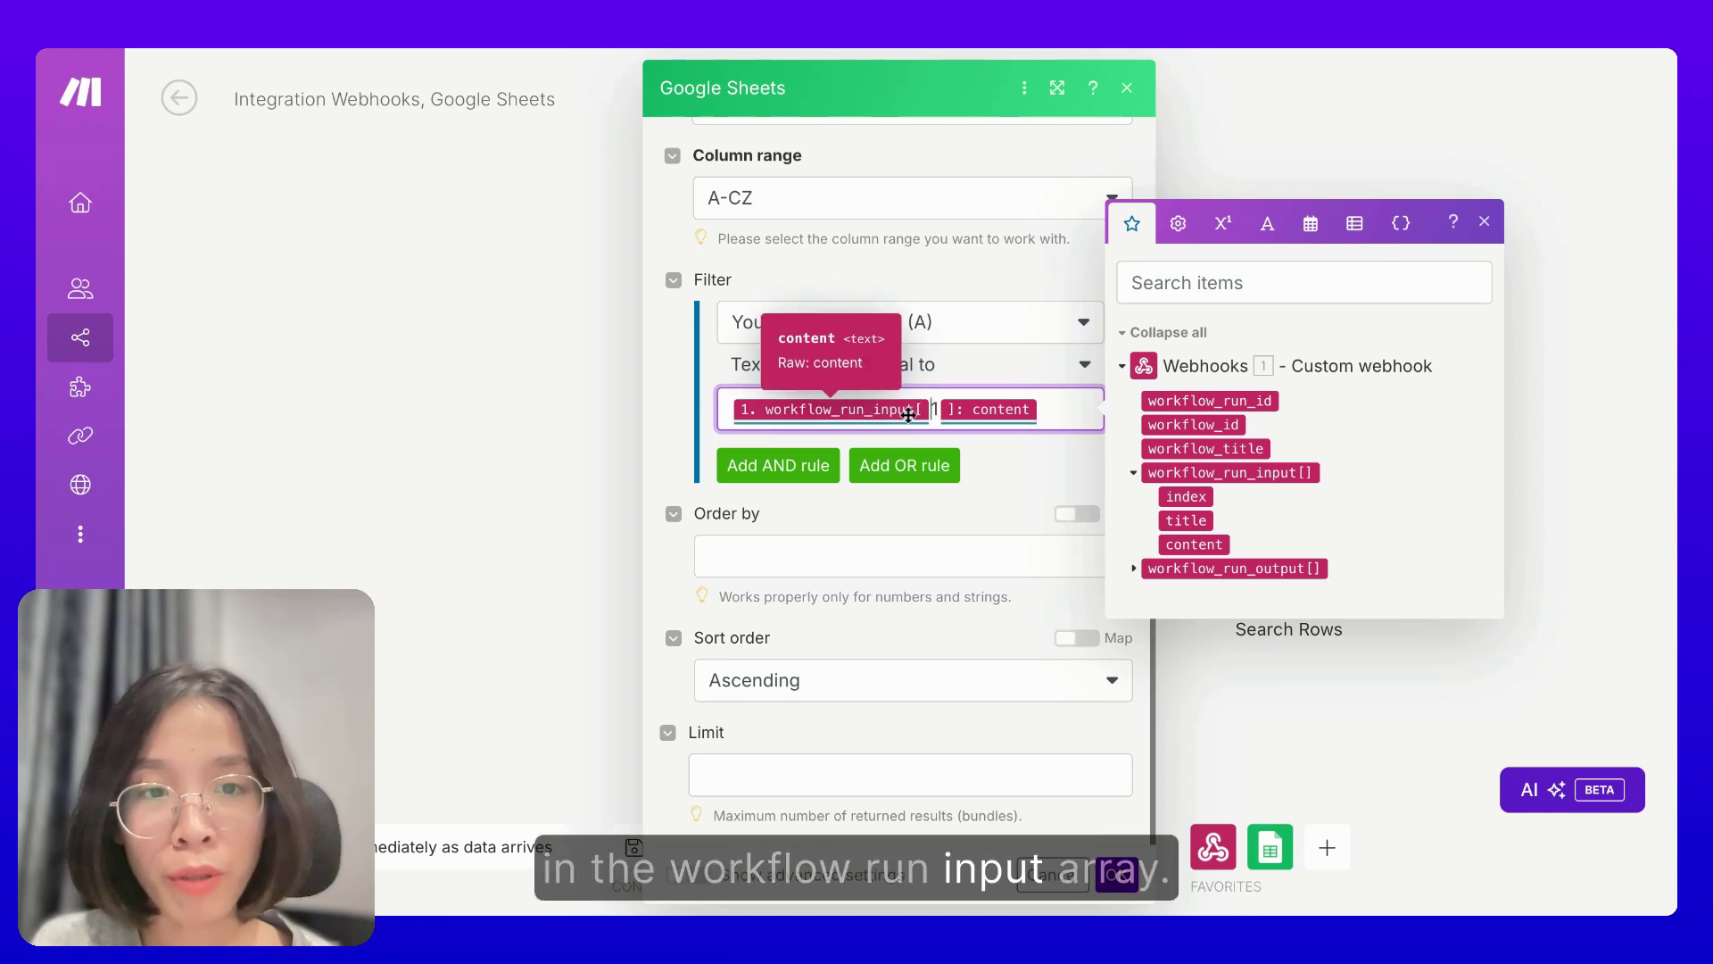
click(971, 434)
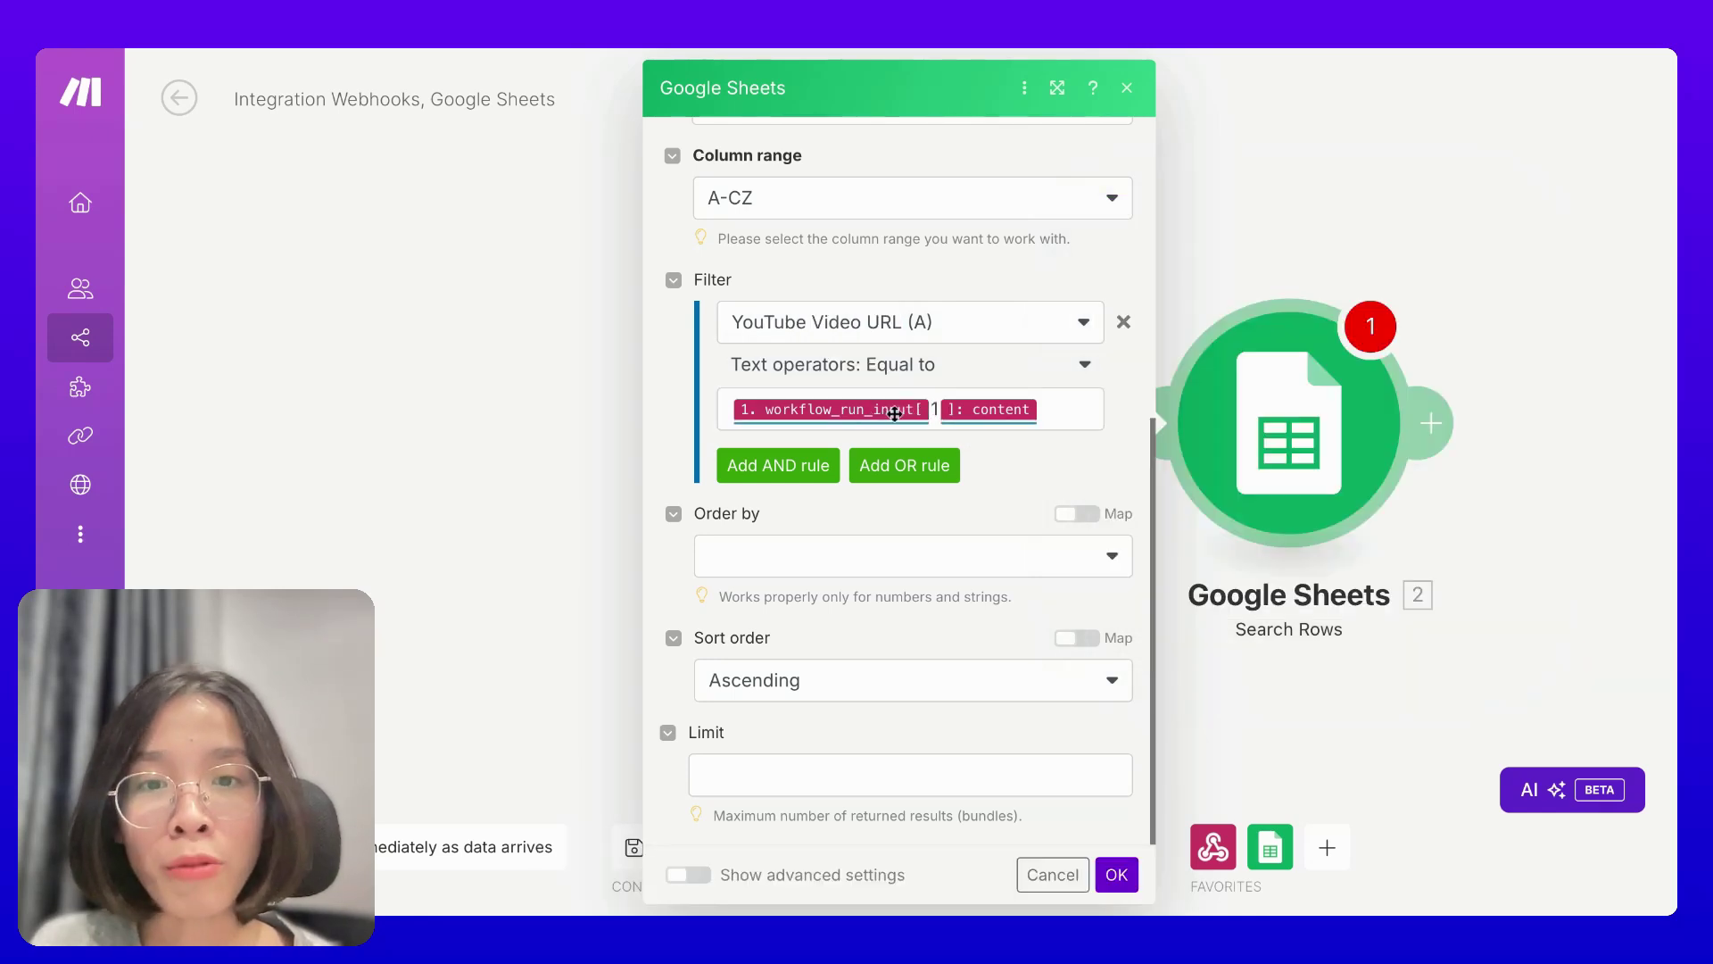
drag(1047, 408, 685, 411)
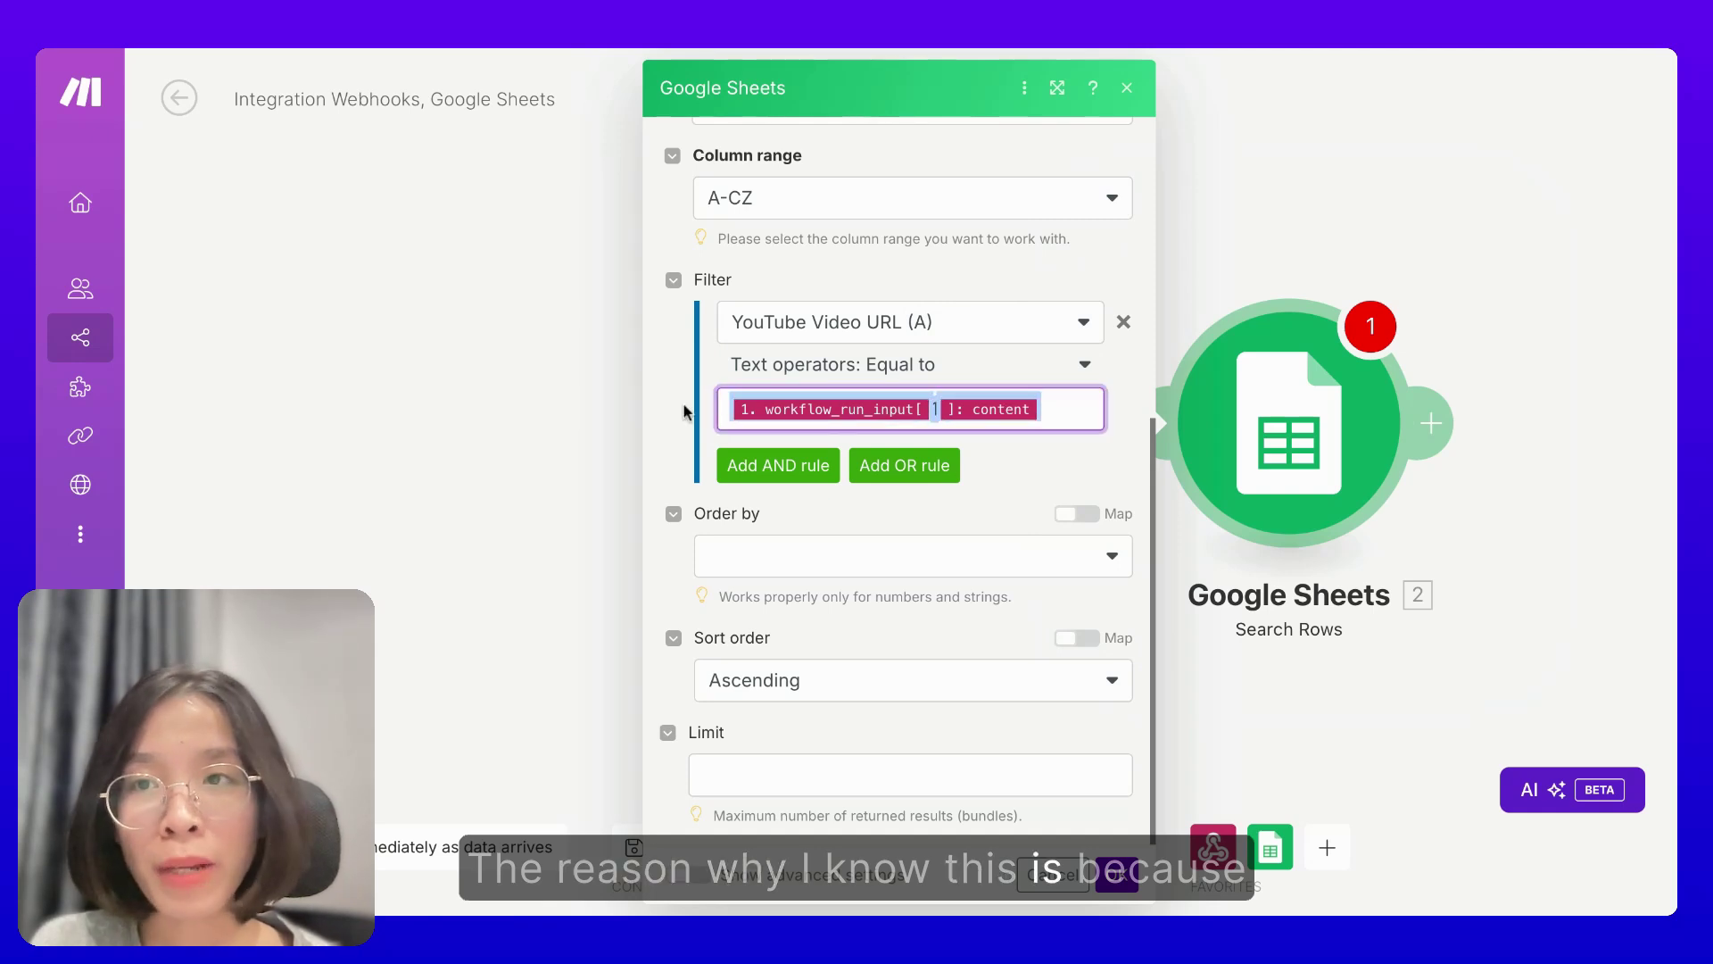
click(684, 410)
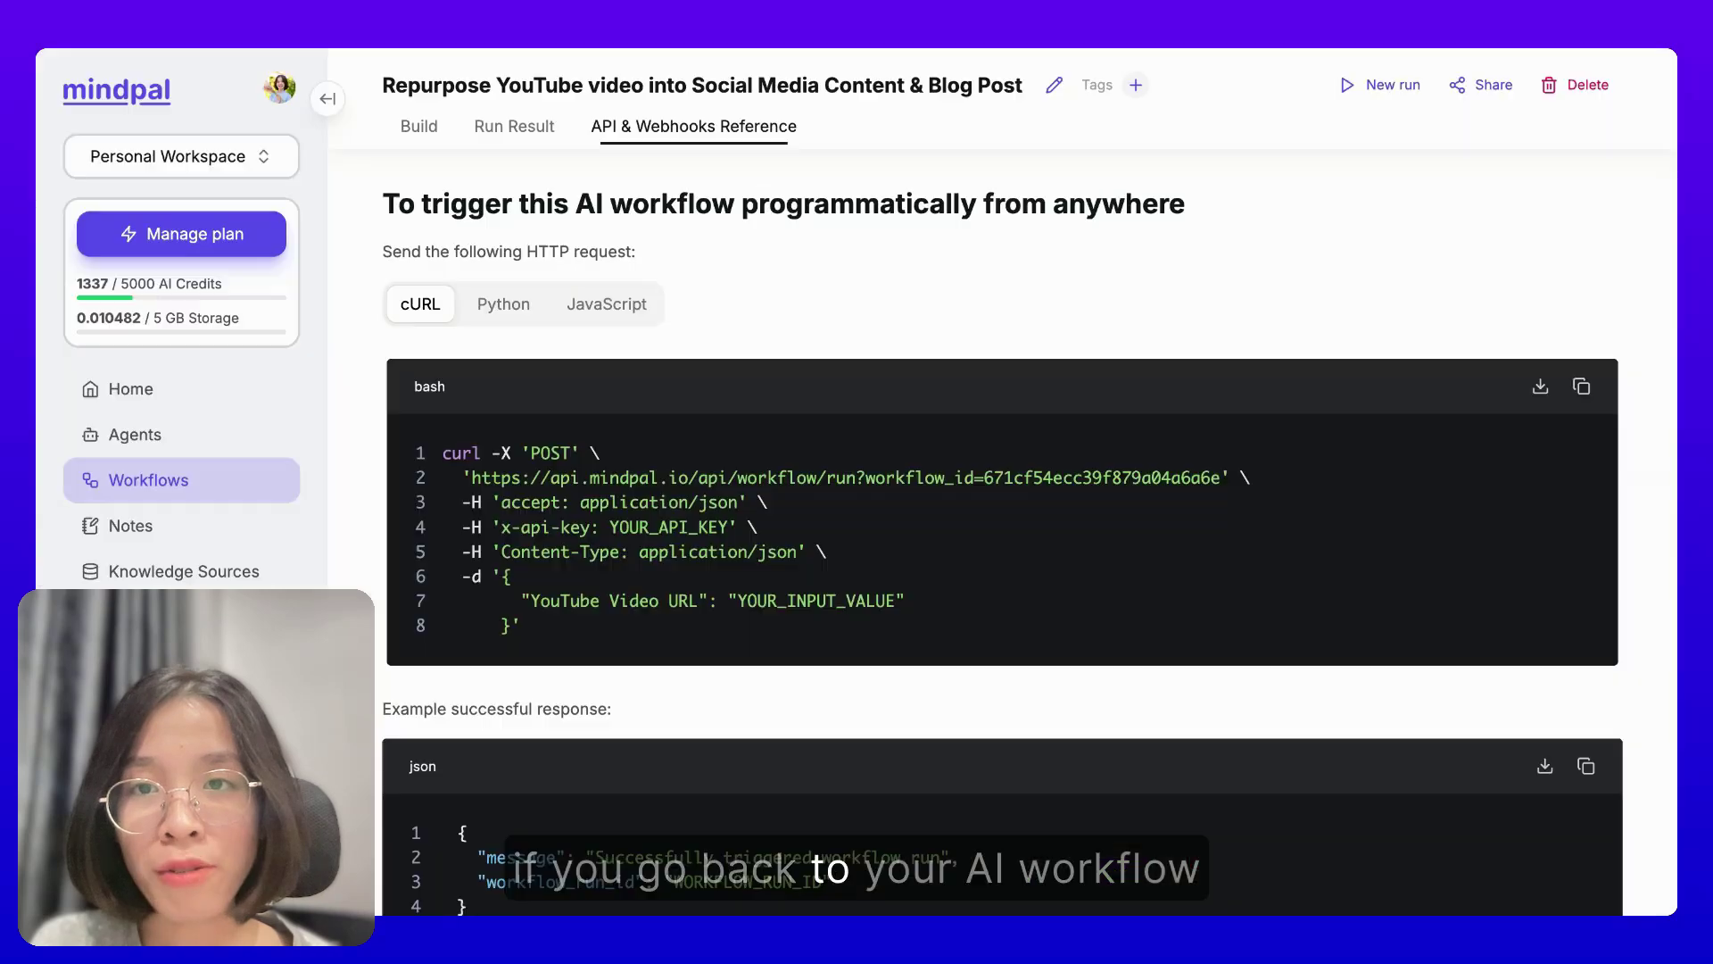
- Highlight the workflow_run_input block in MindPal's webhook example, with YouTube Video URL first
scroll(671, 314, down, 15)
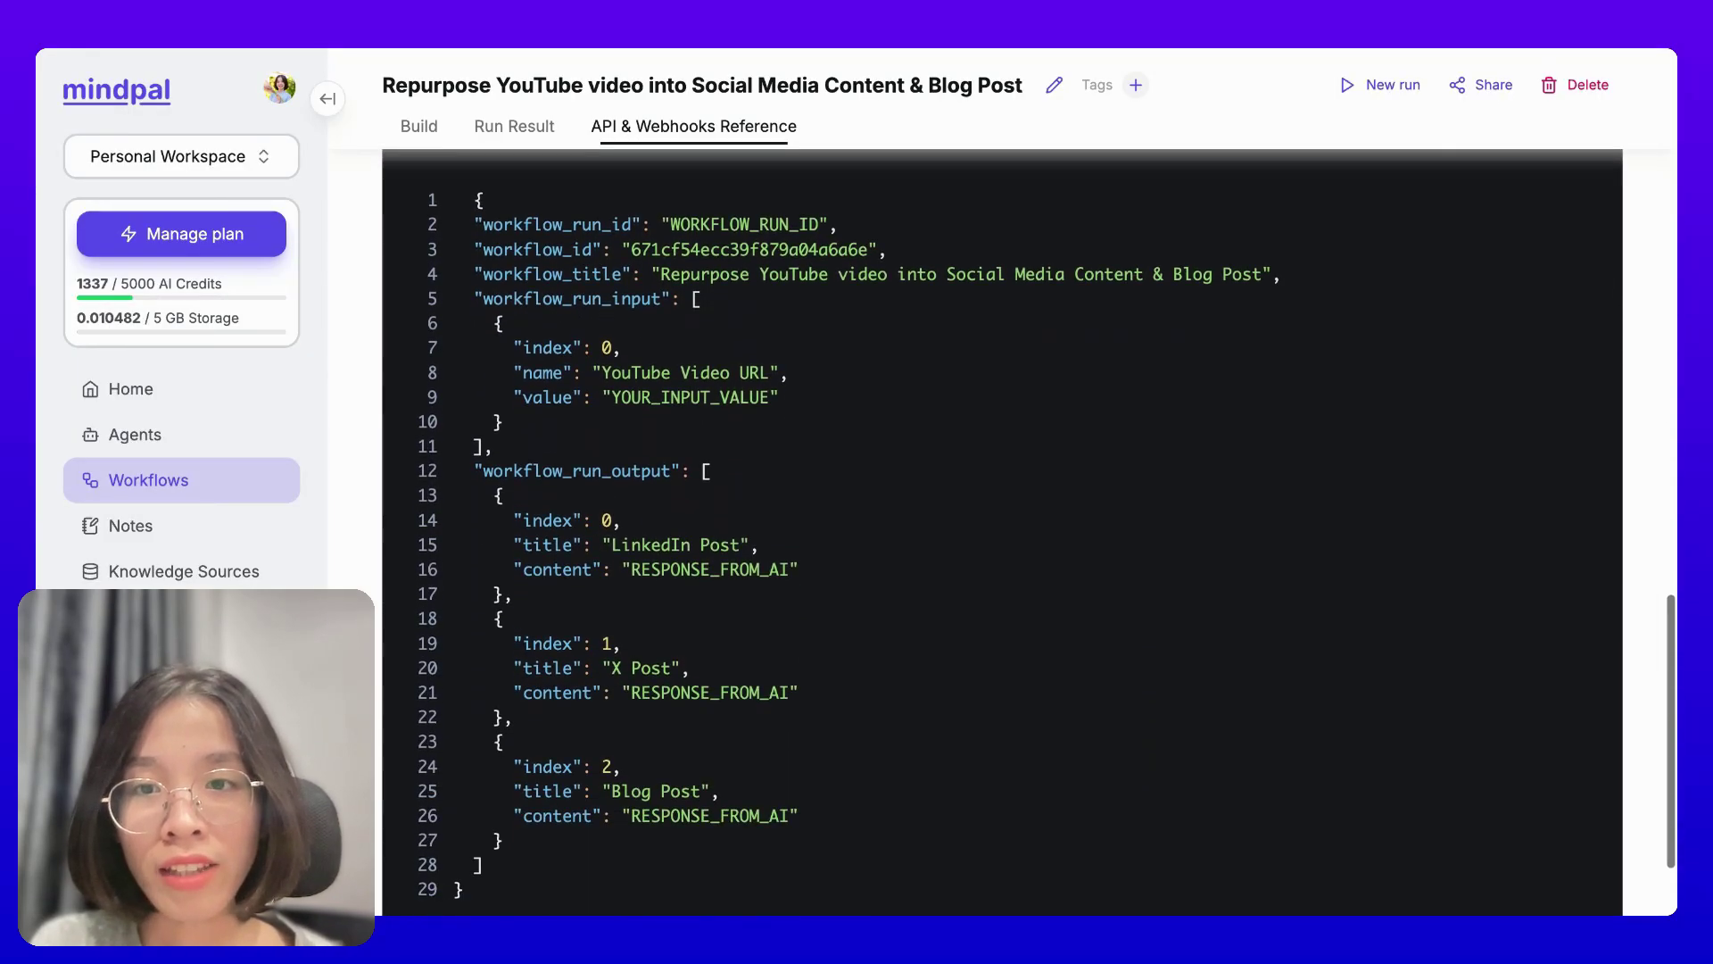
drag(602, 372, 751, 371)
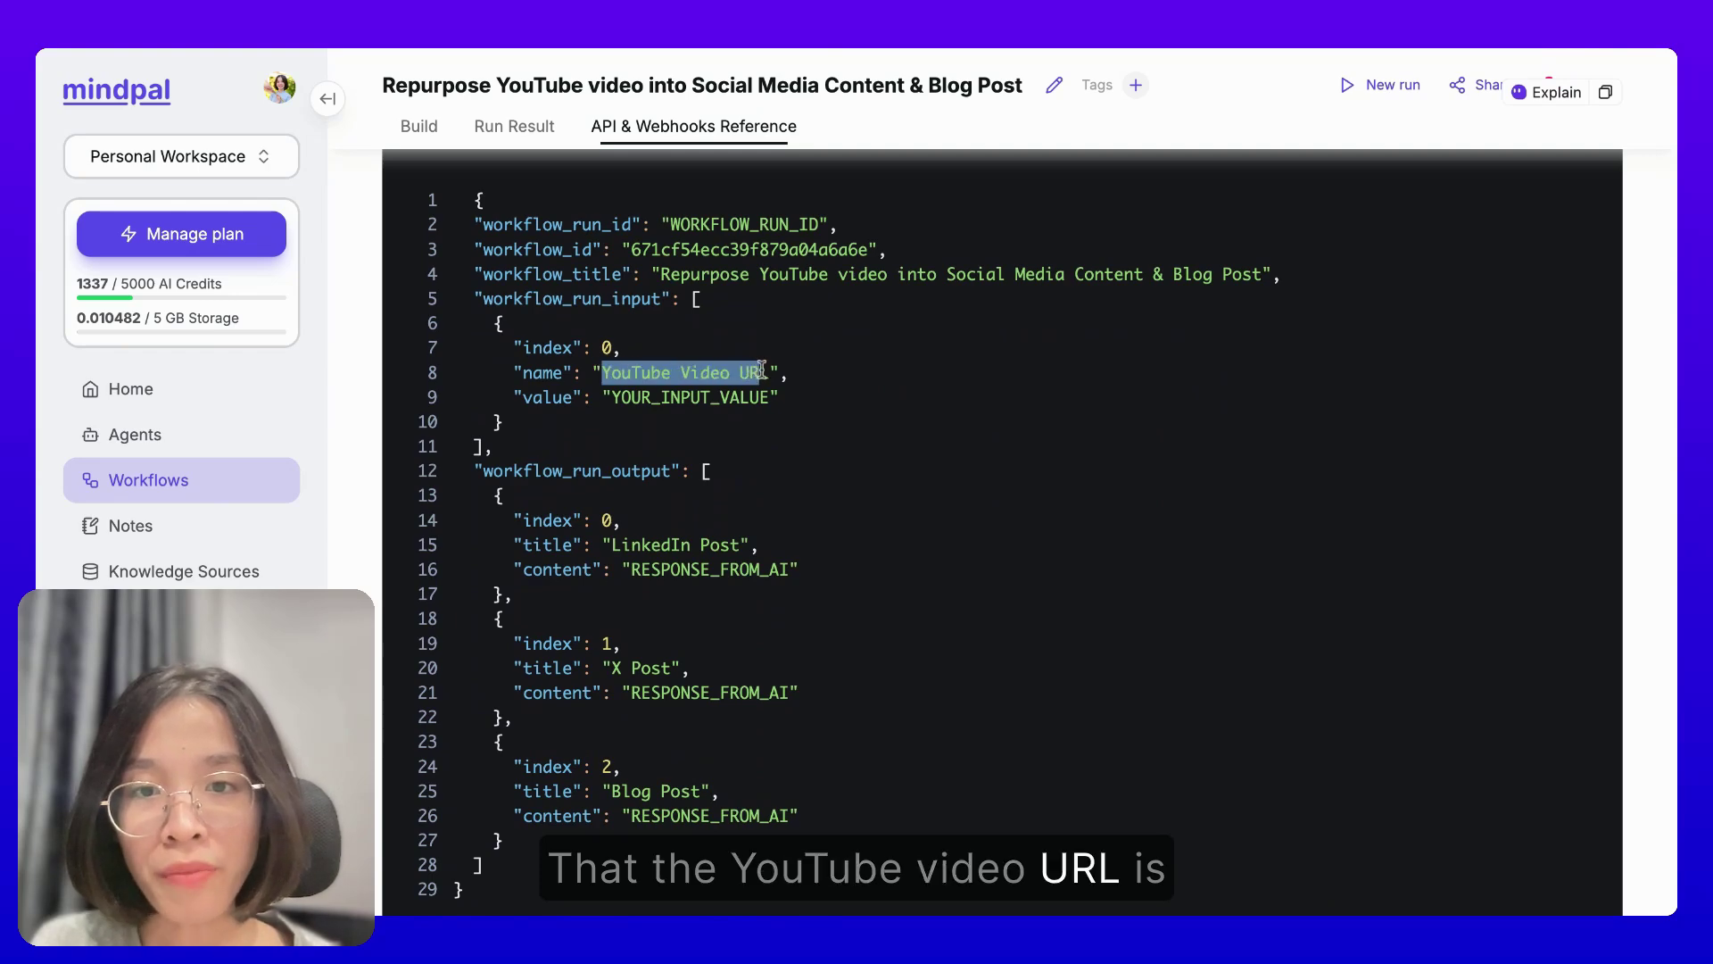
drag(474, 298, 497, 449)
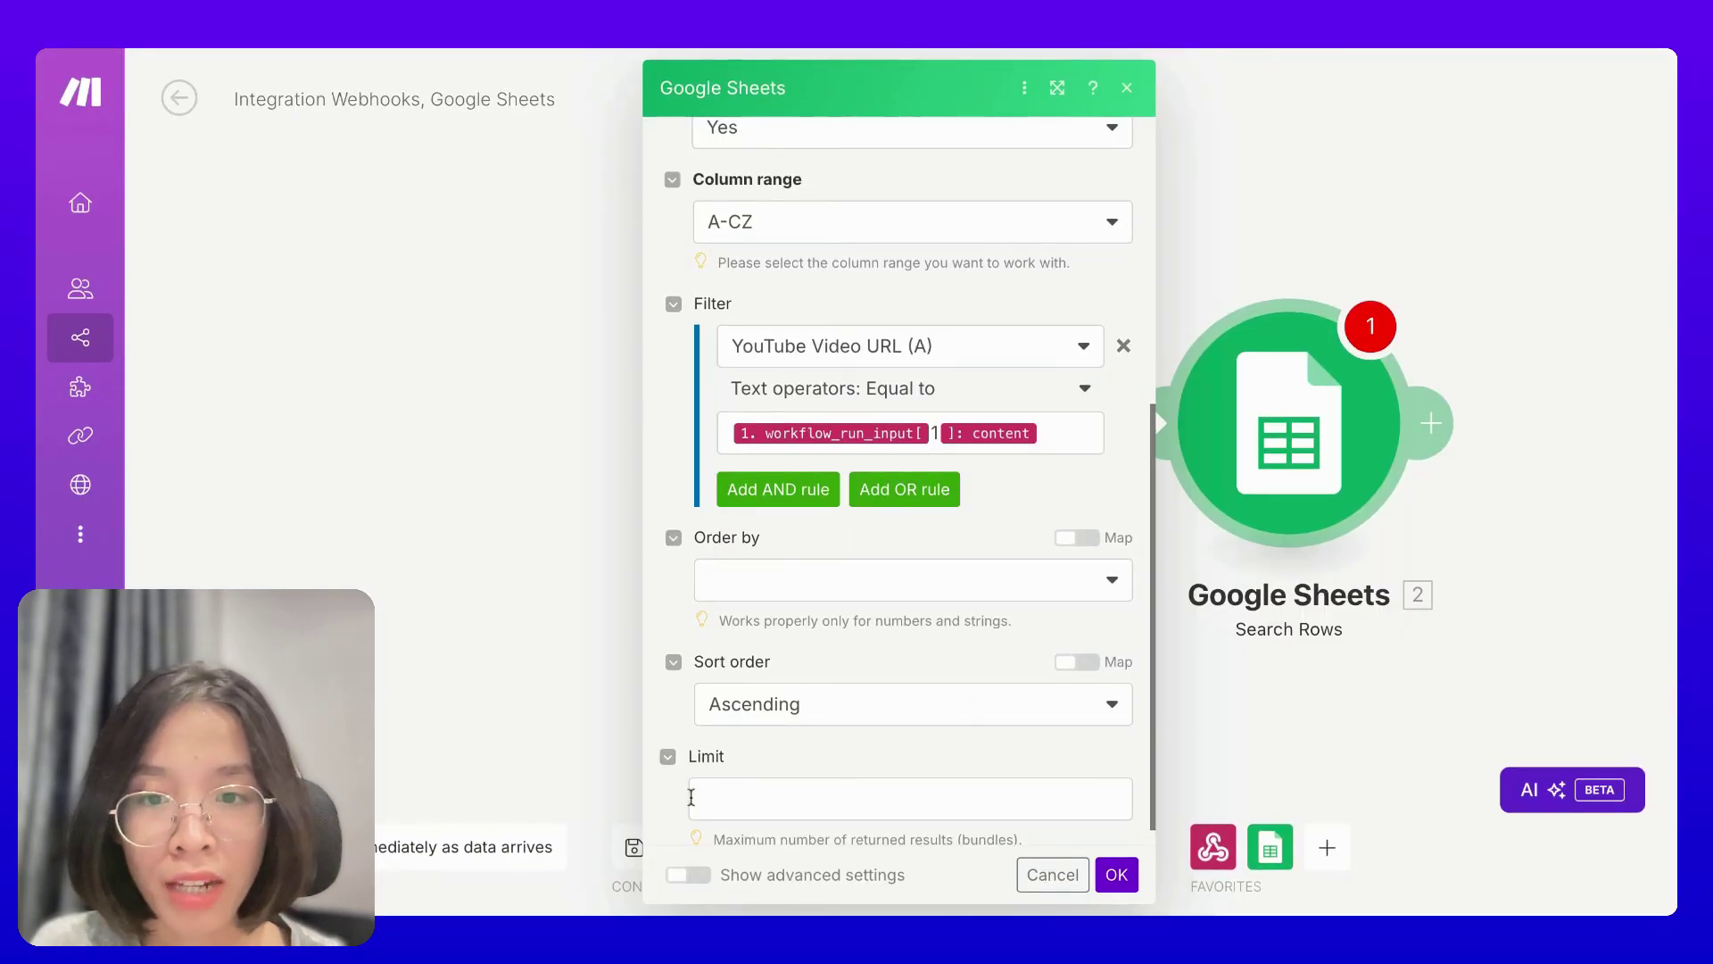
- Set the Search Rows limit to 1 and save the module
click(693, 797)
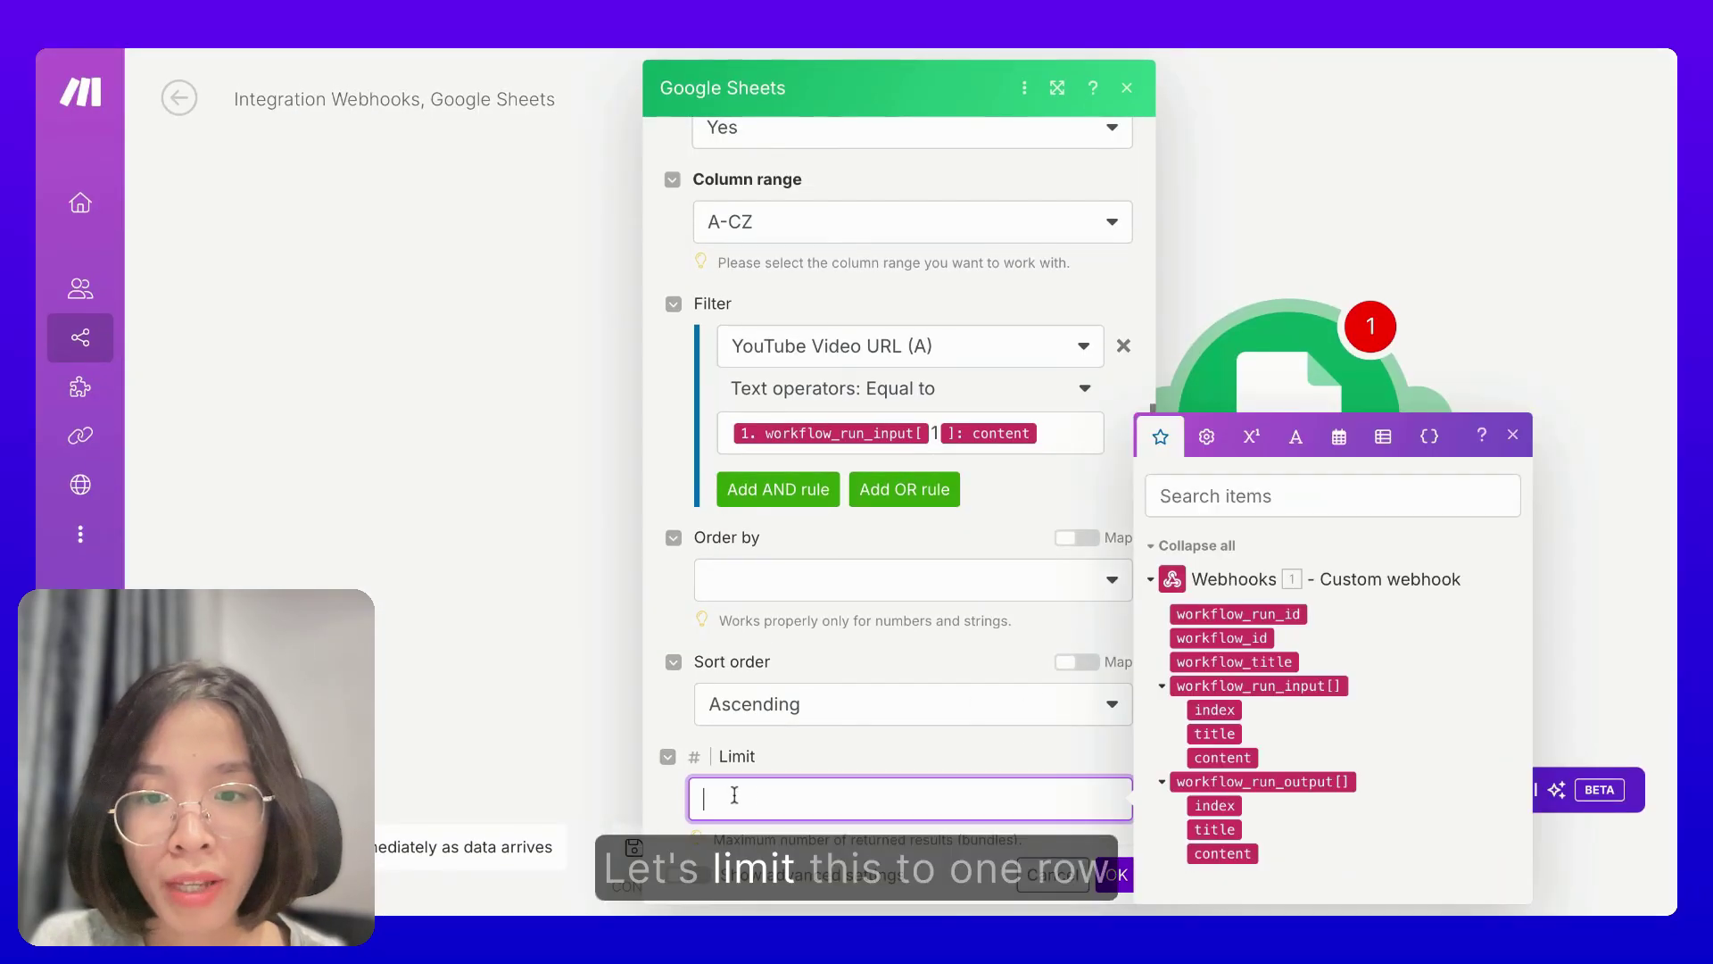
click(889, 853)
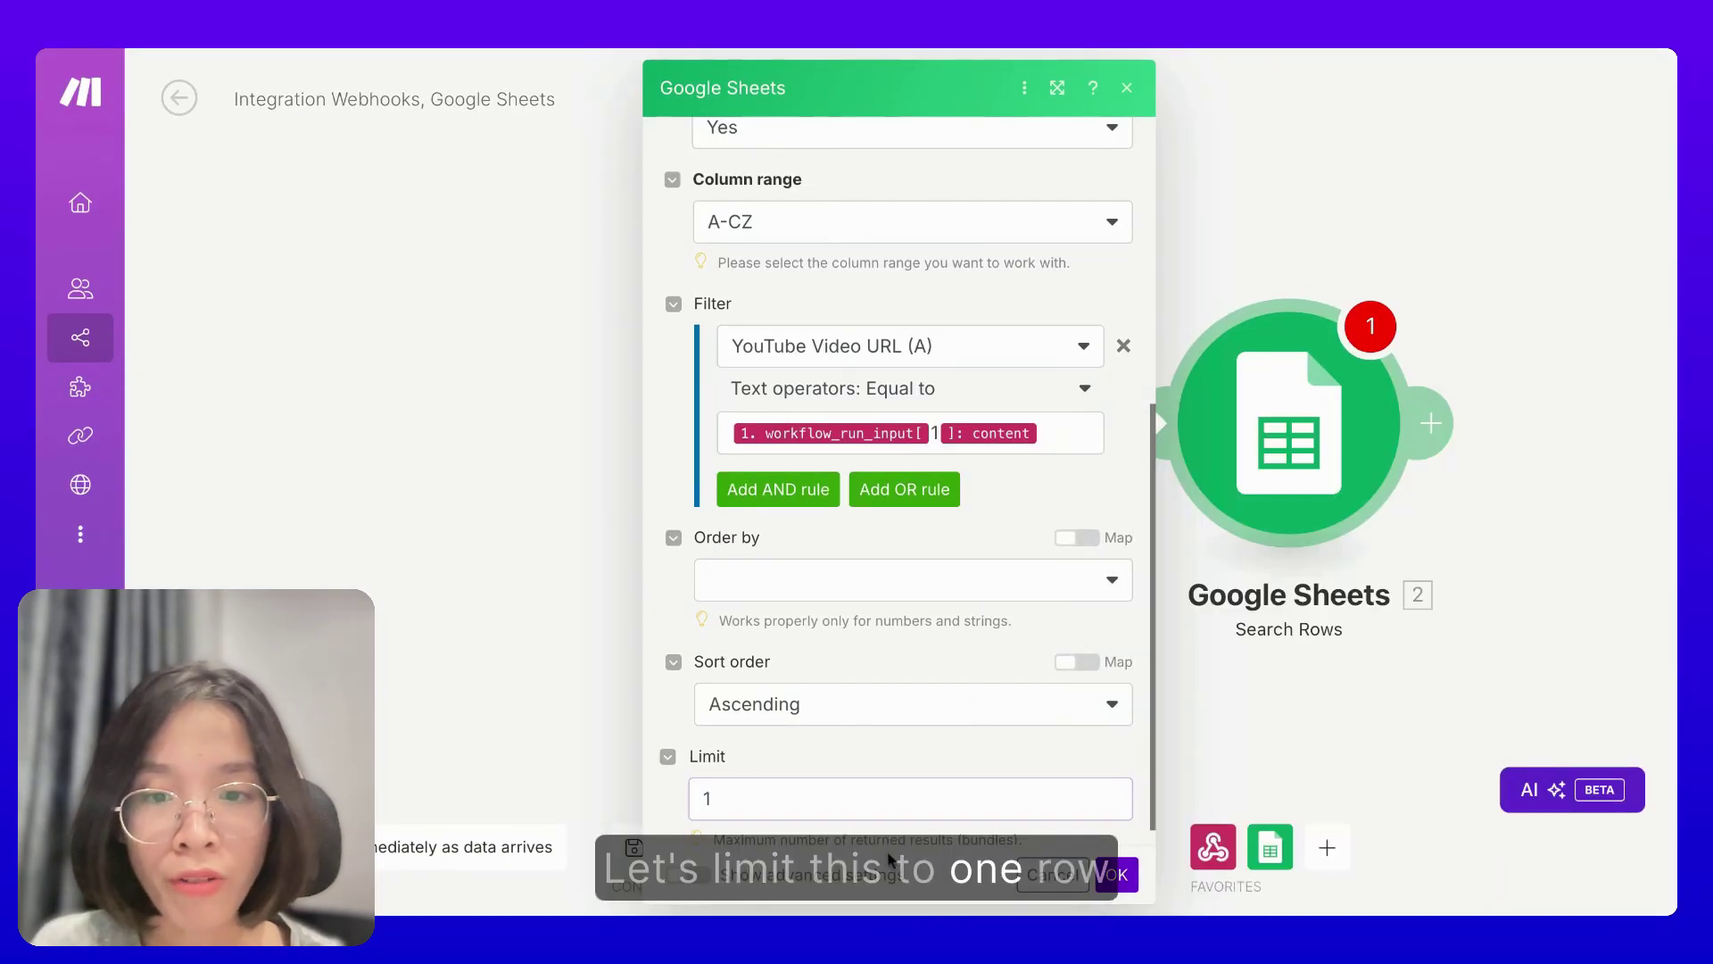
click(1116, 876)
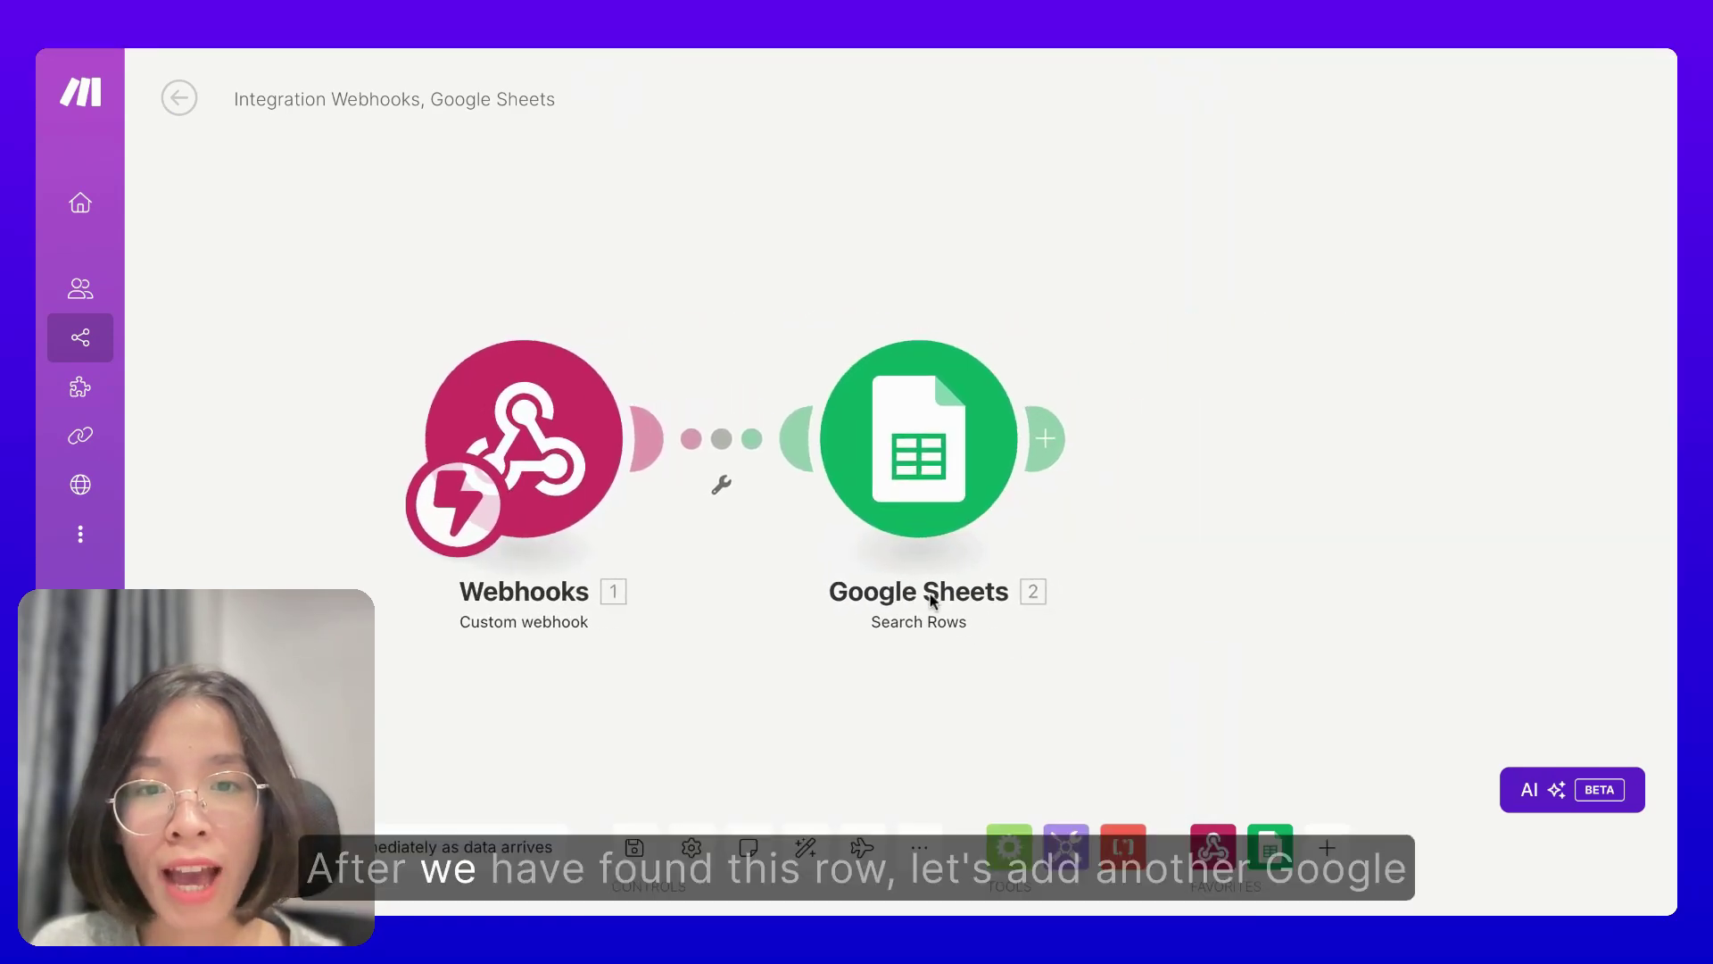
click(1046, 437)
- Add a Google Sheets Update a Row module with Row number mapped from Search Rows
click(811, 430)
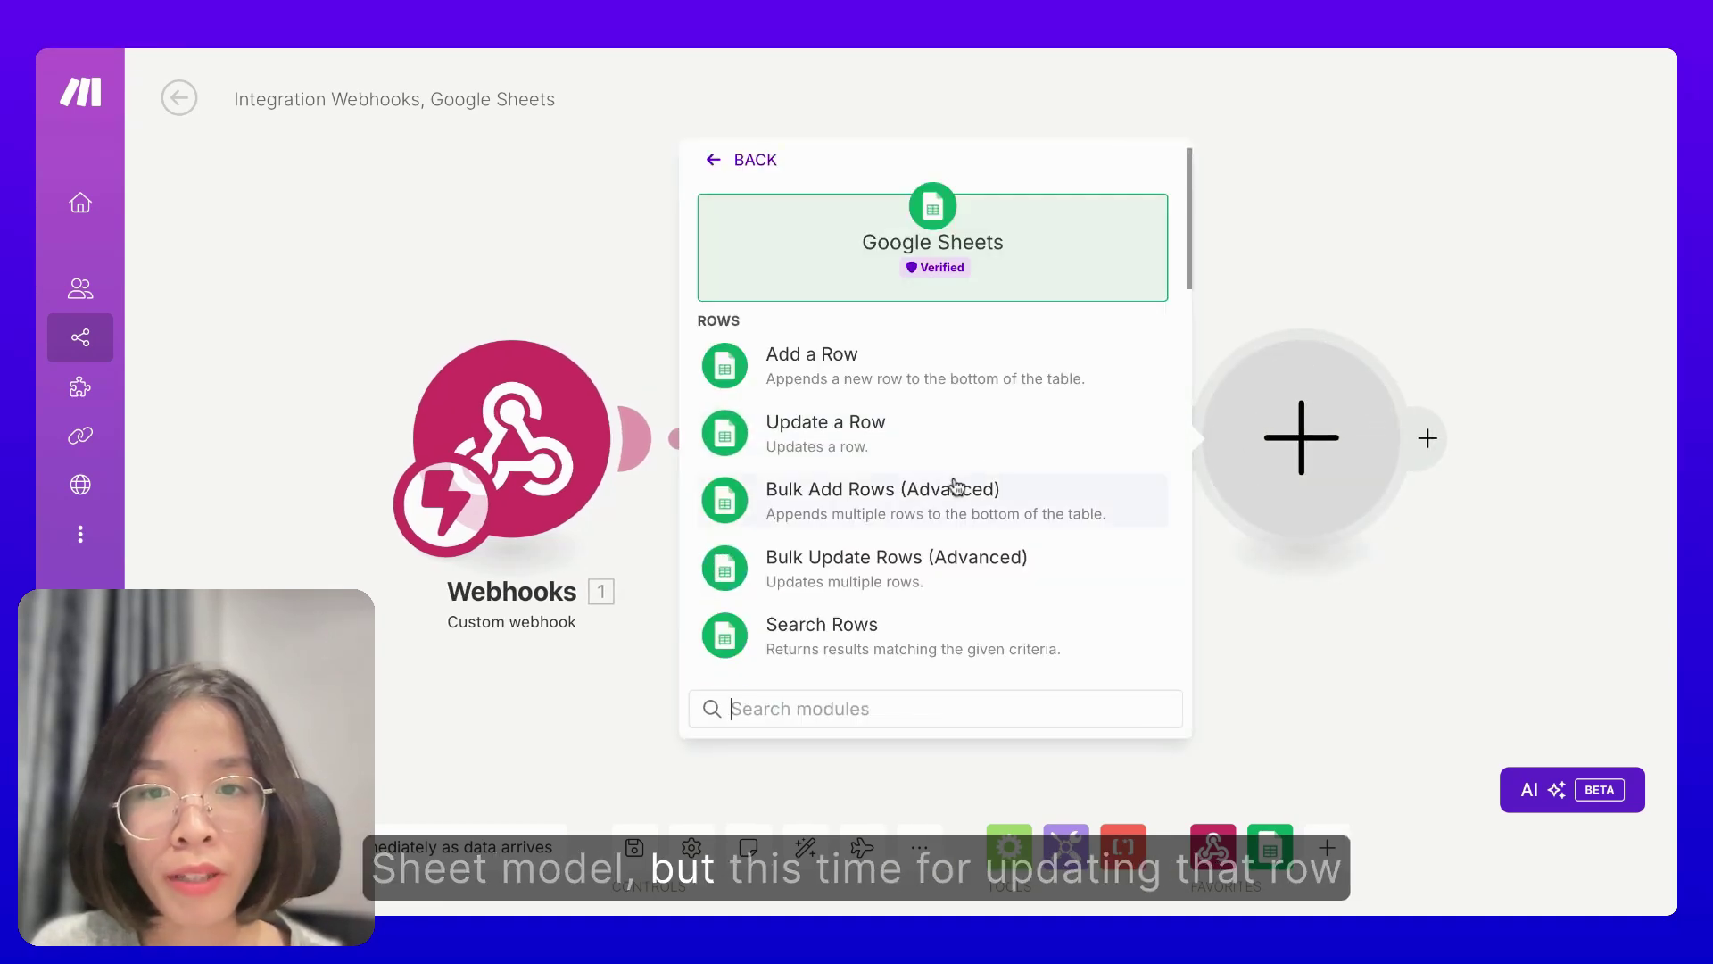
click(833, 437)
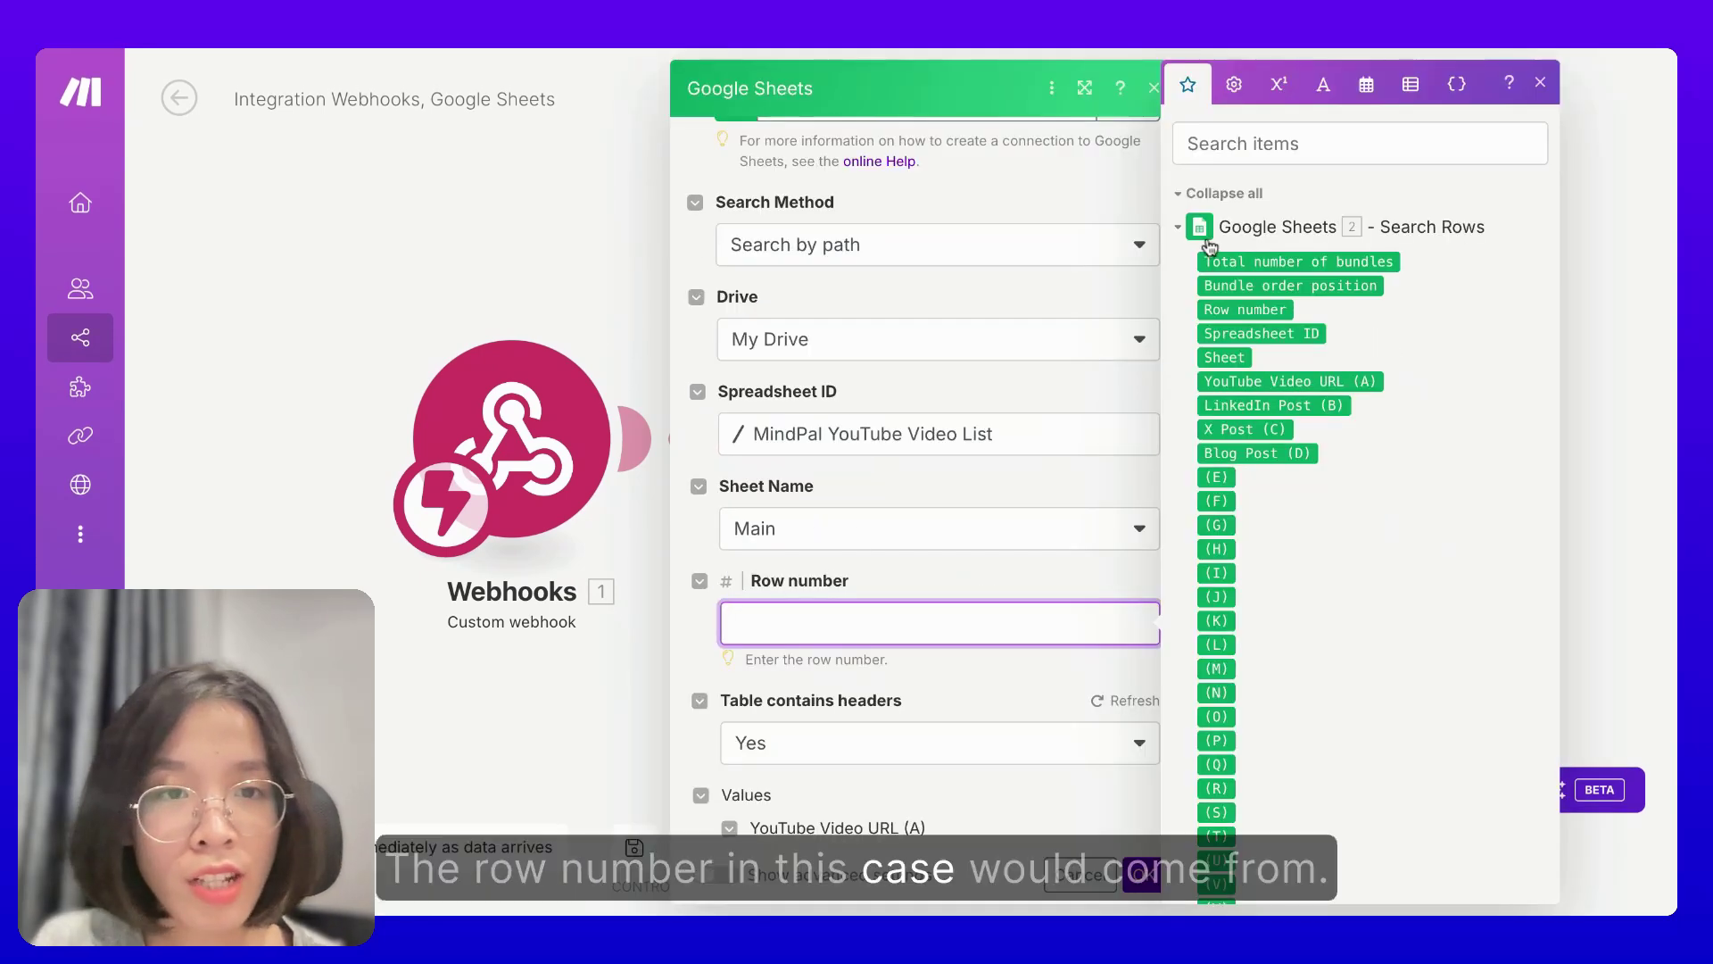
click(1302, 229)
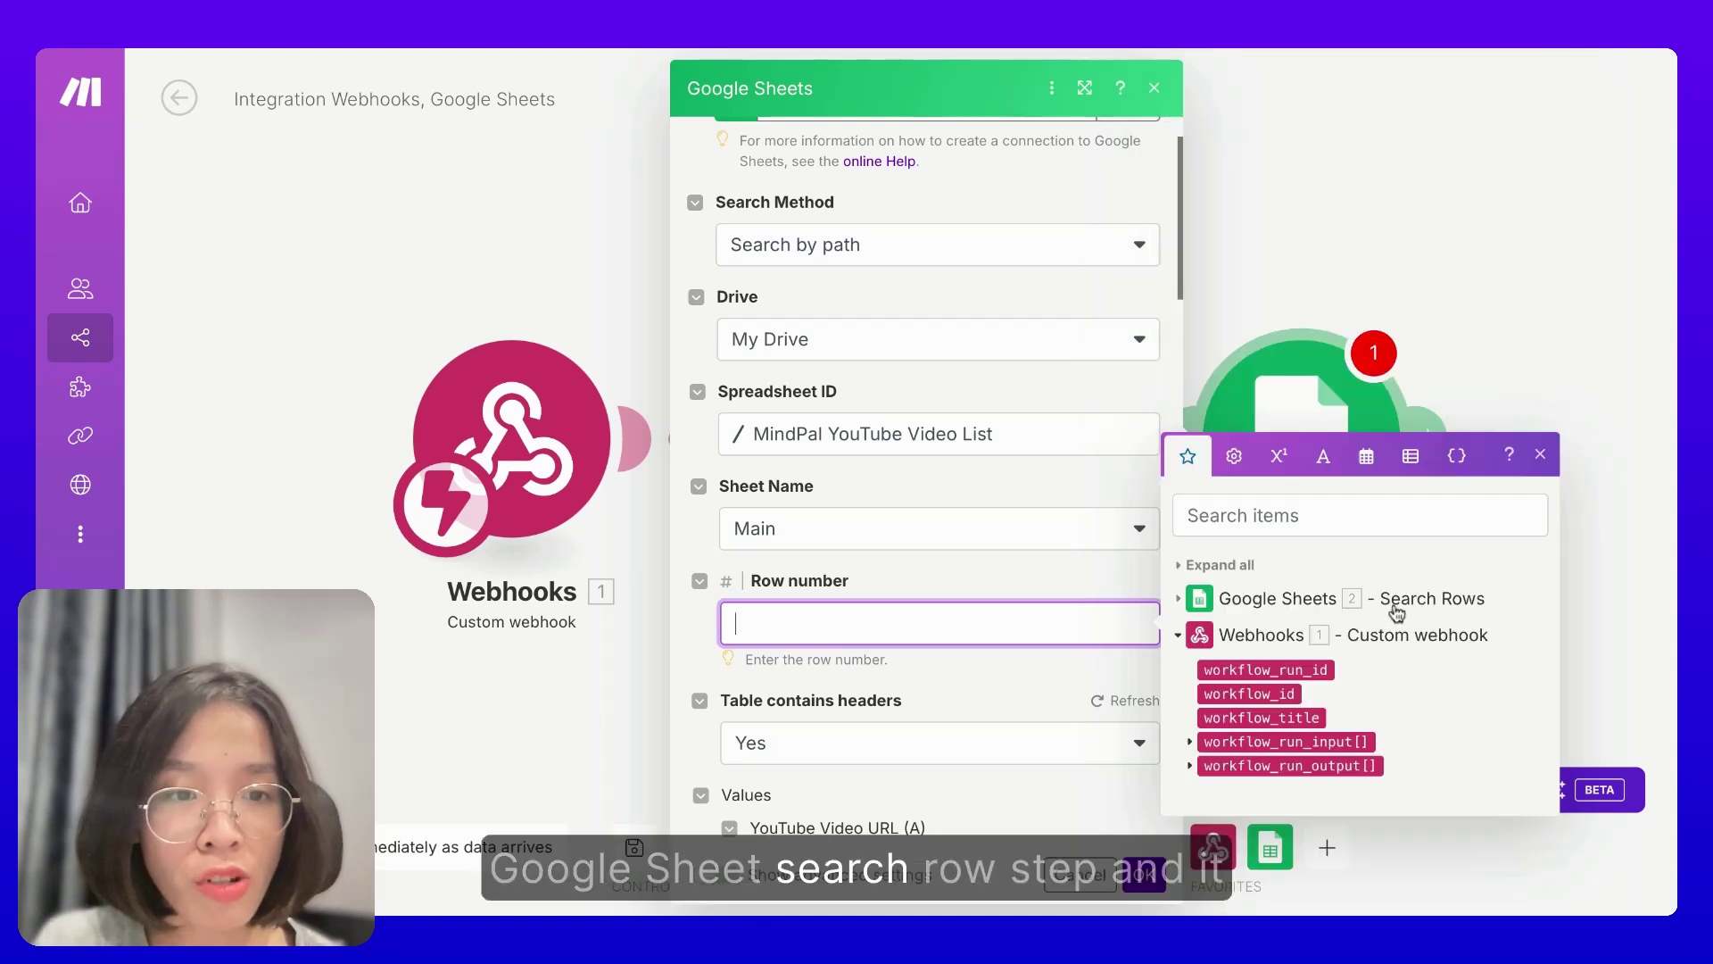
click(1186, 605)
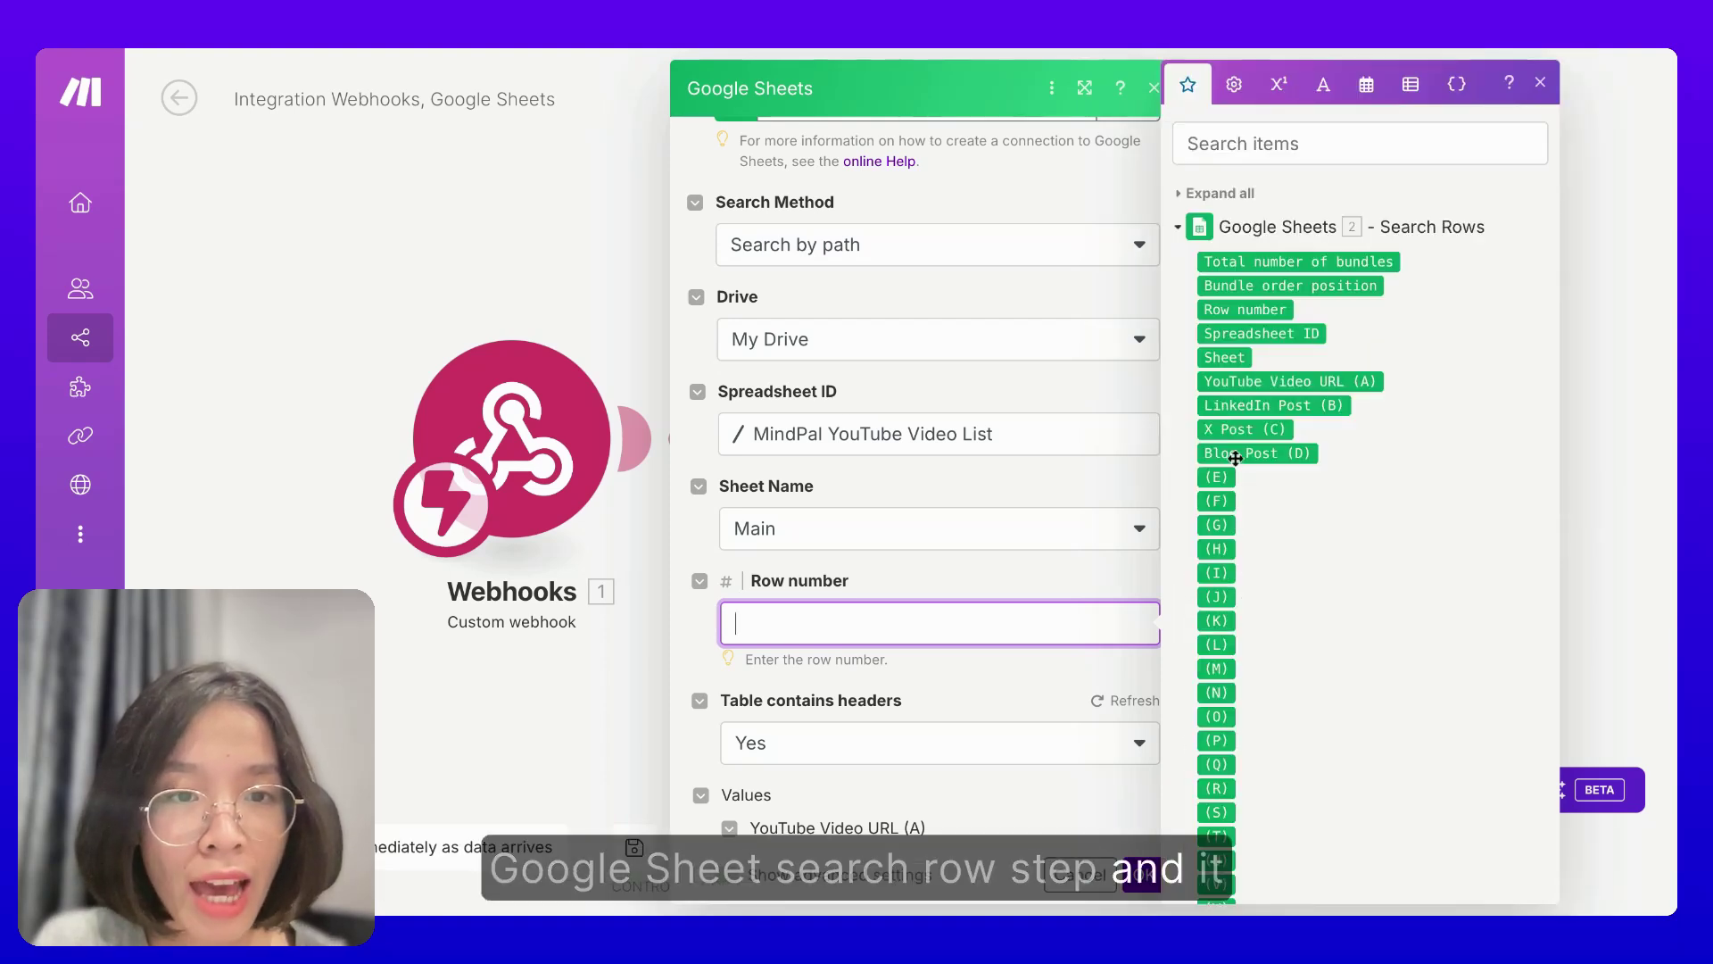
click(1243, 311)
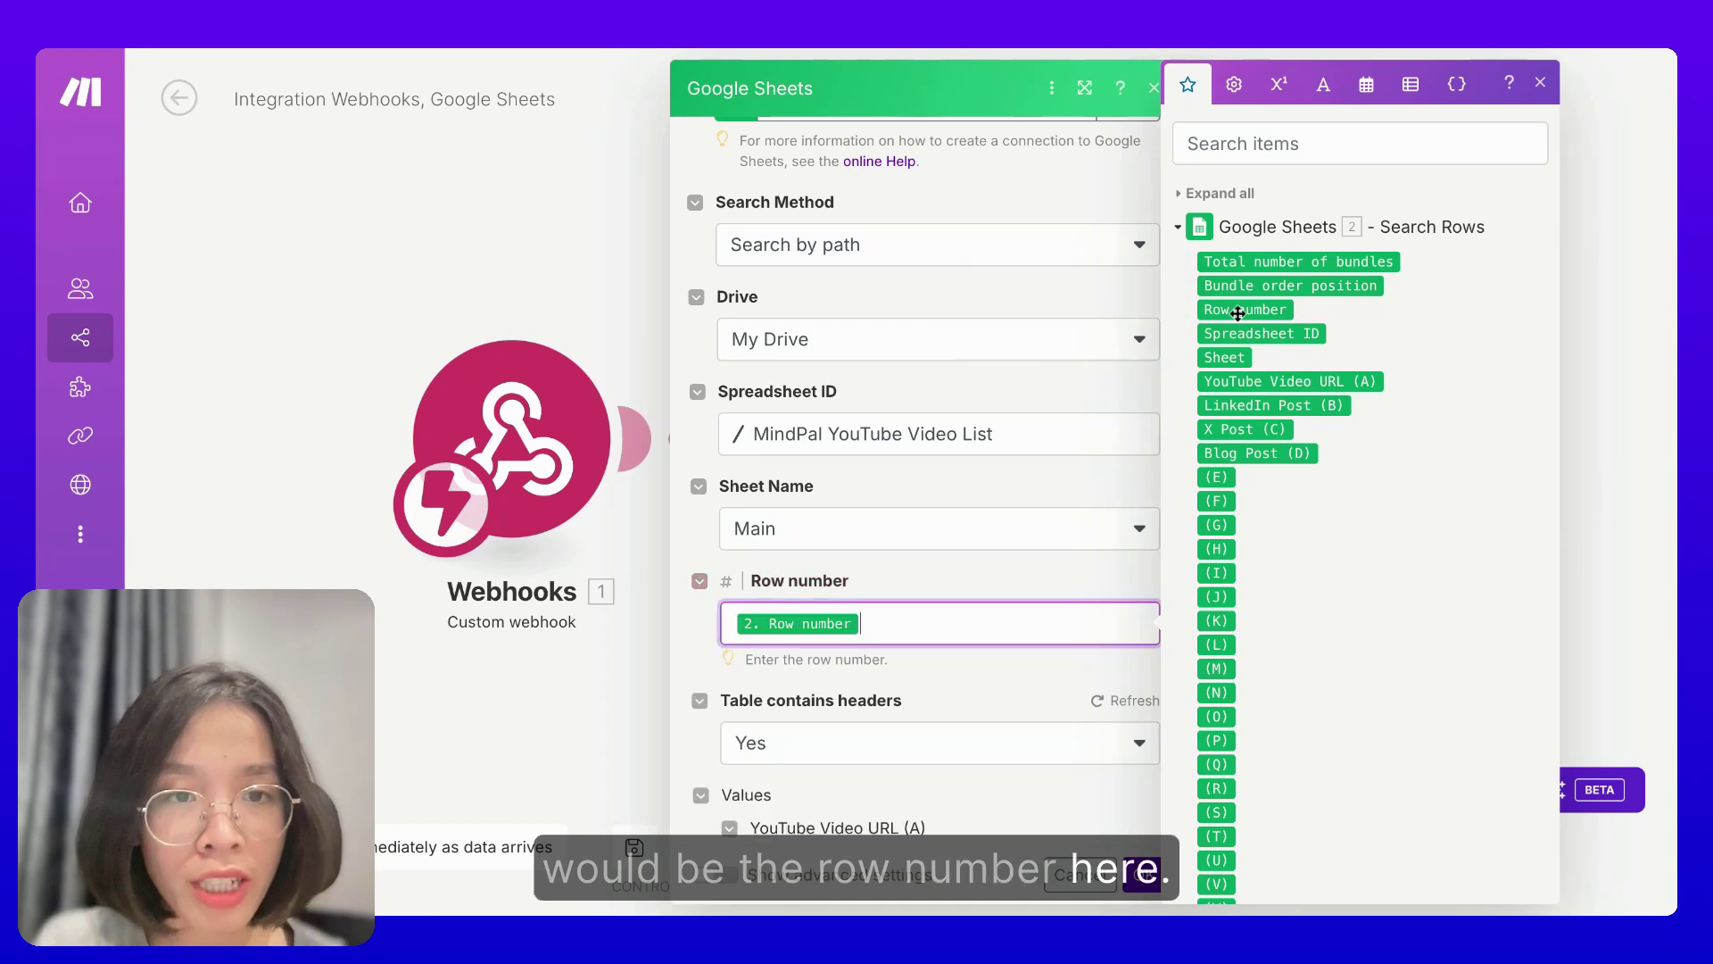
- Scroll to the row Values and start filling LinkedIn Post (B)
scroll(730, 159, down, 5)
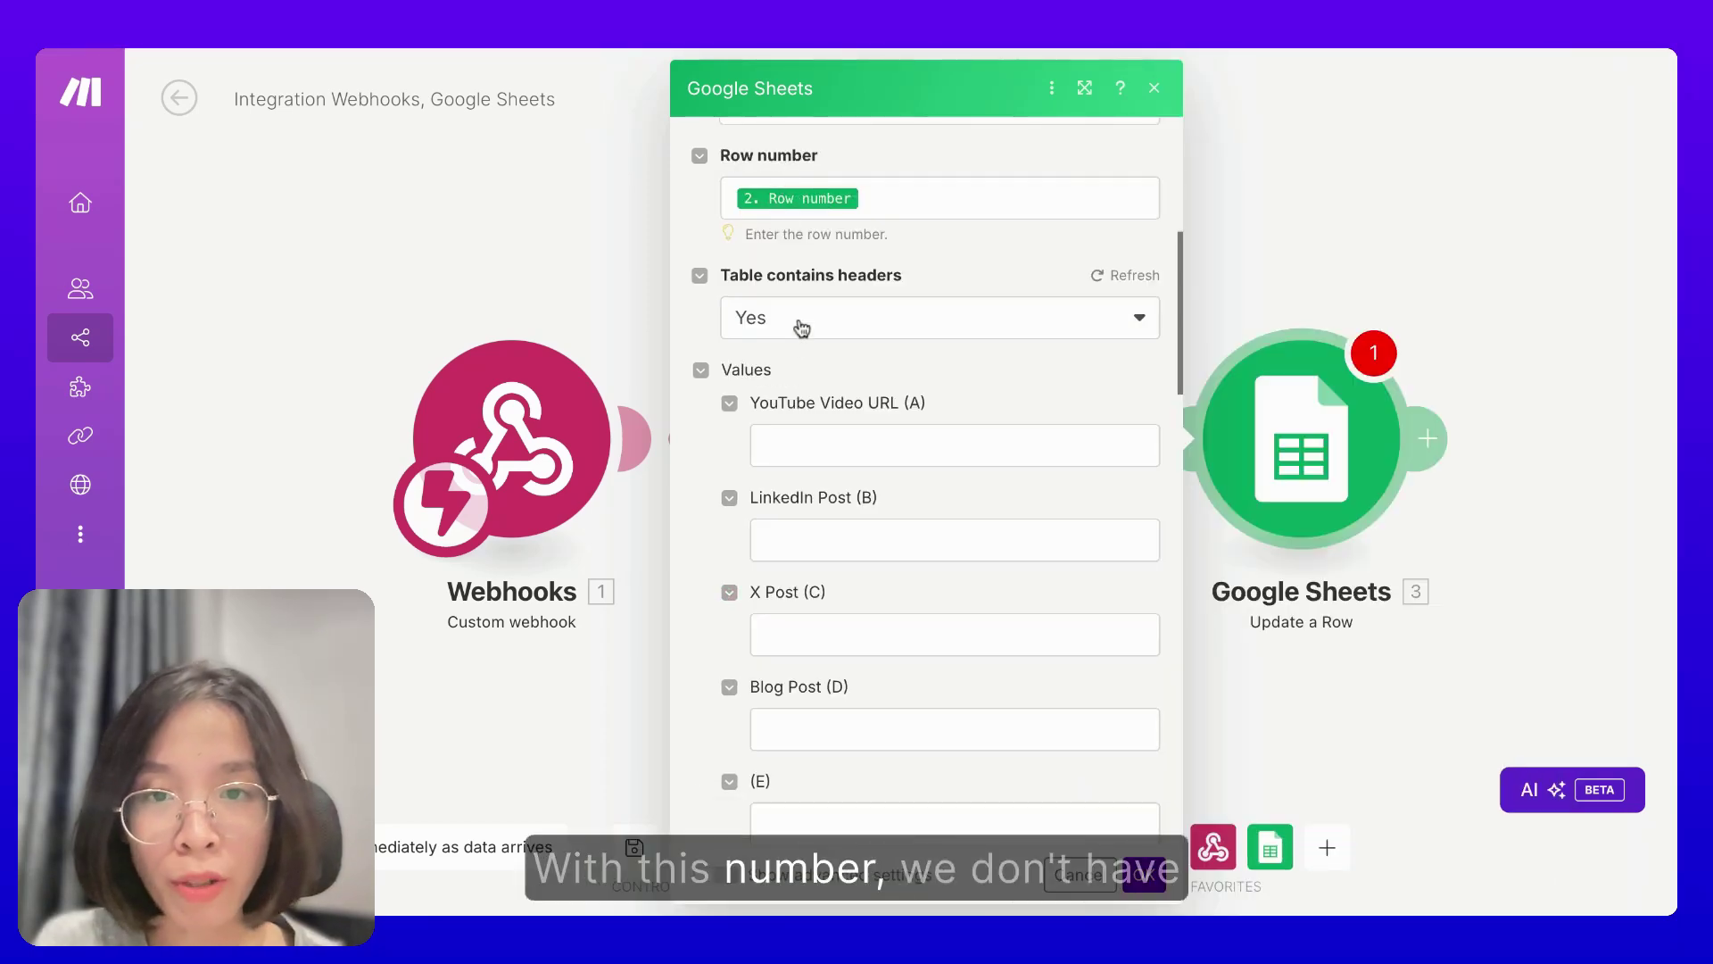
scroll(799, 336, down, 1)
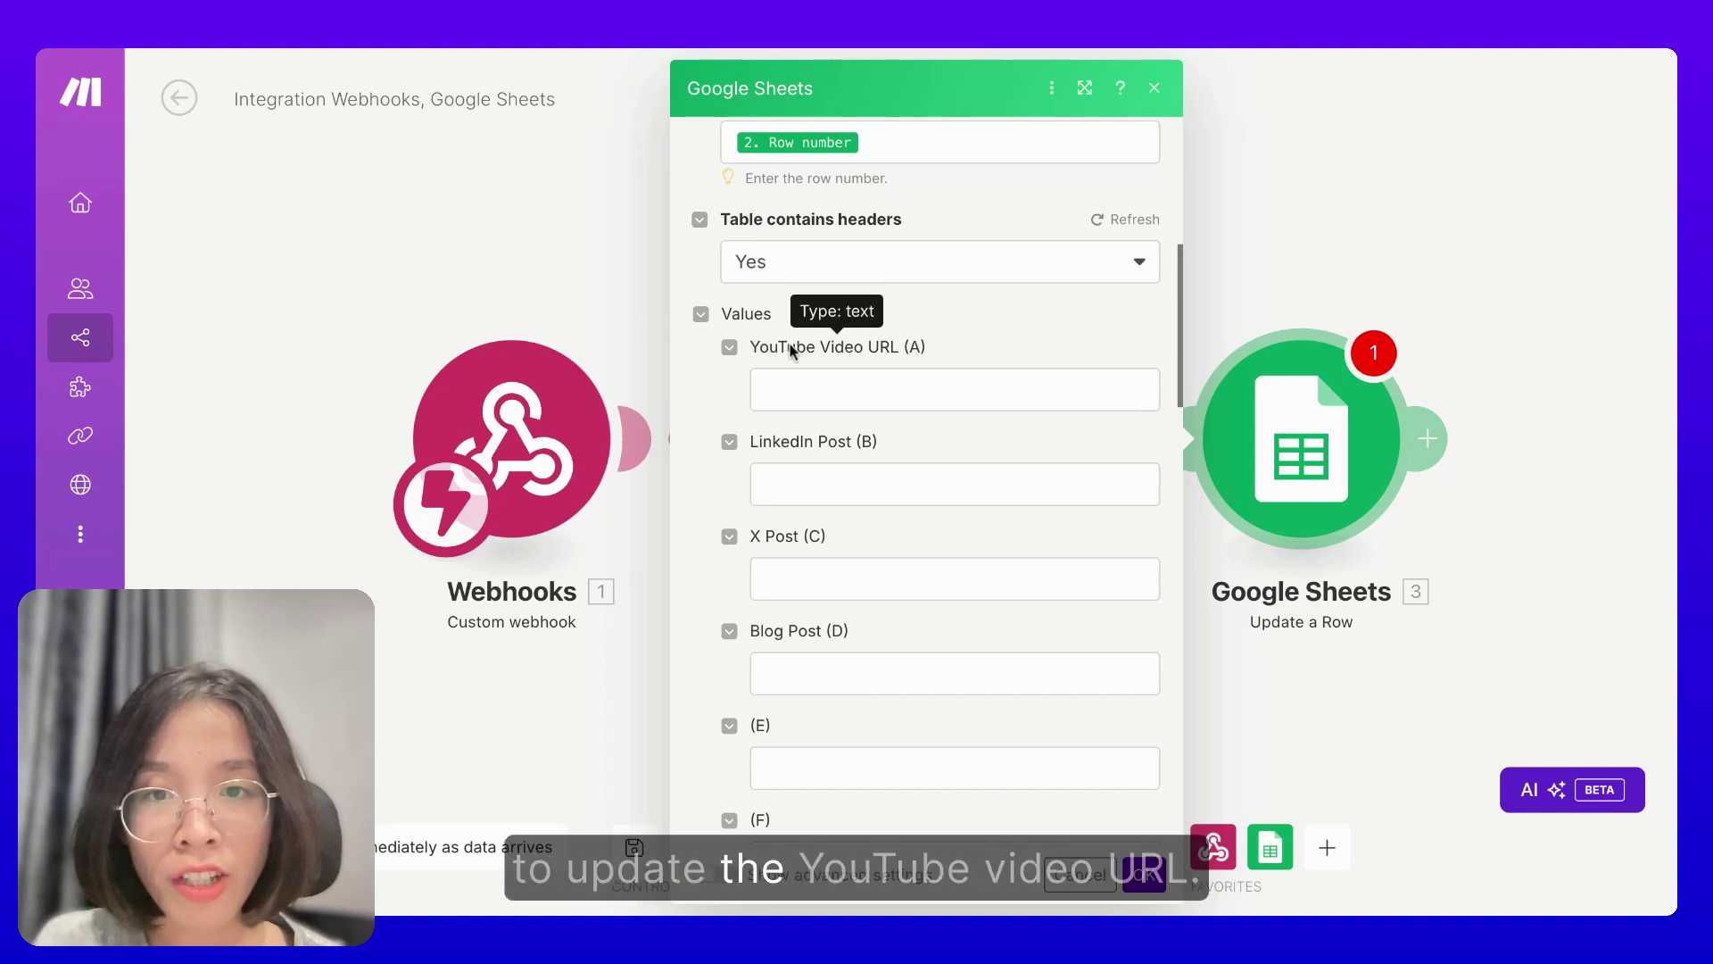
scroll(890, 353, down, 3)
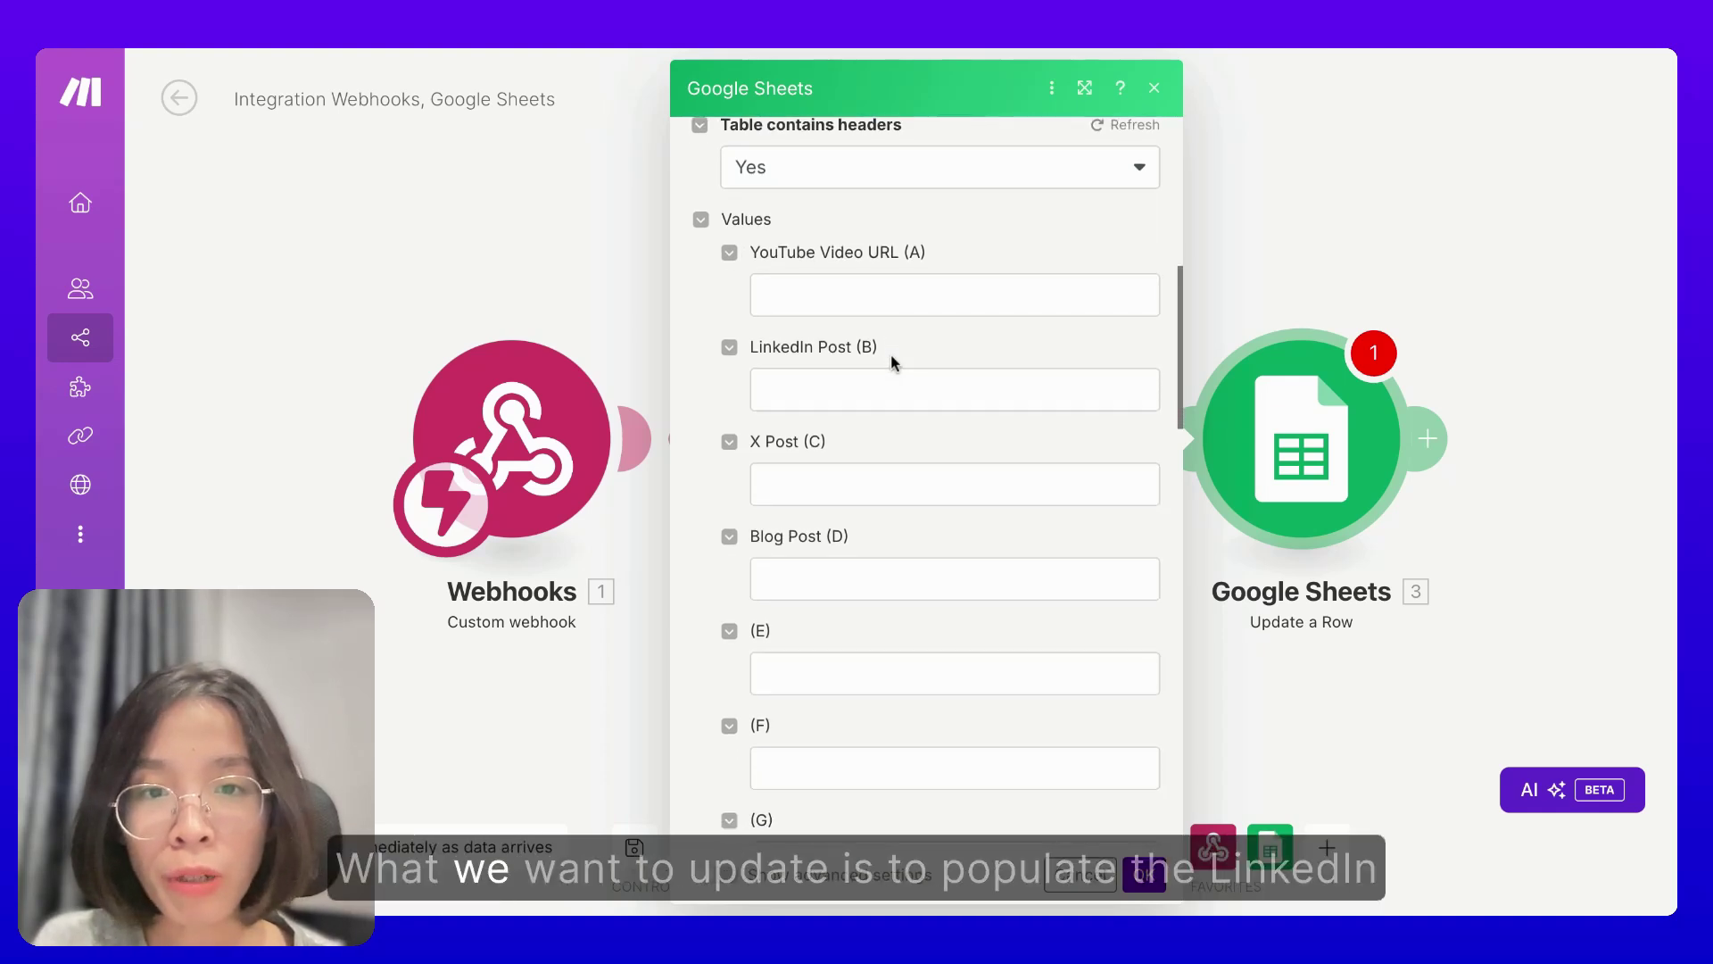
drag(747, 300, 848, 307)
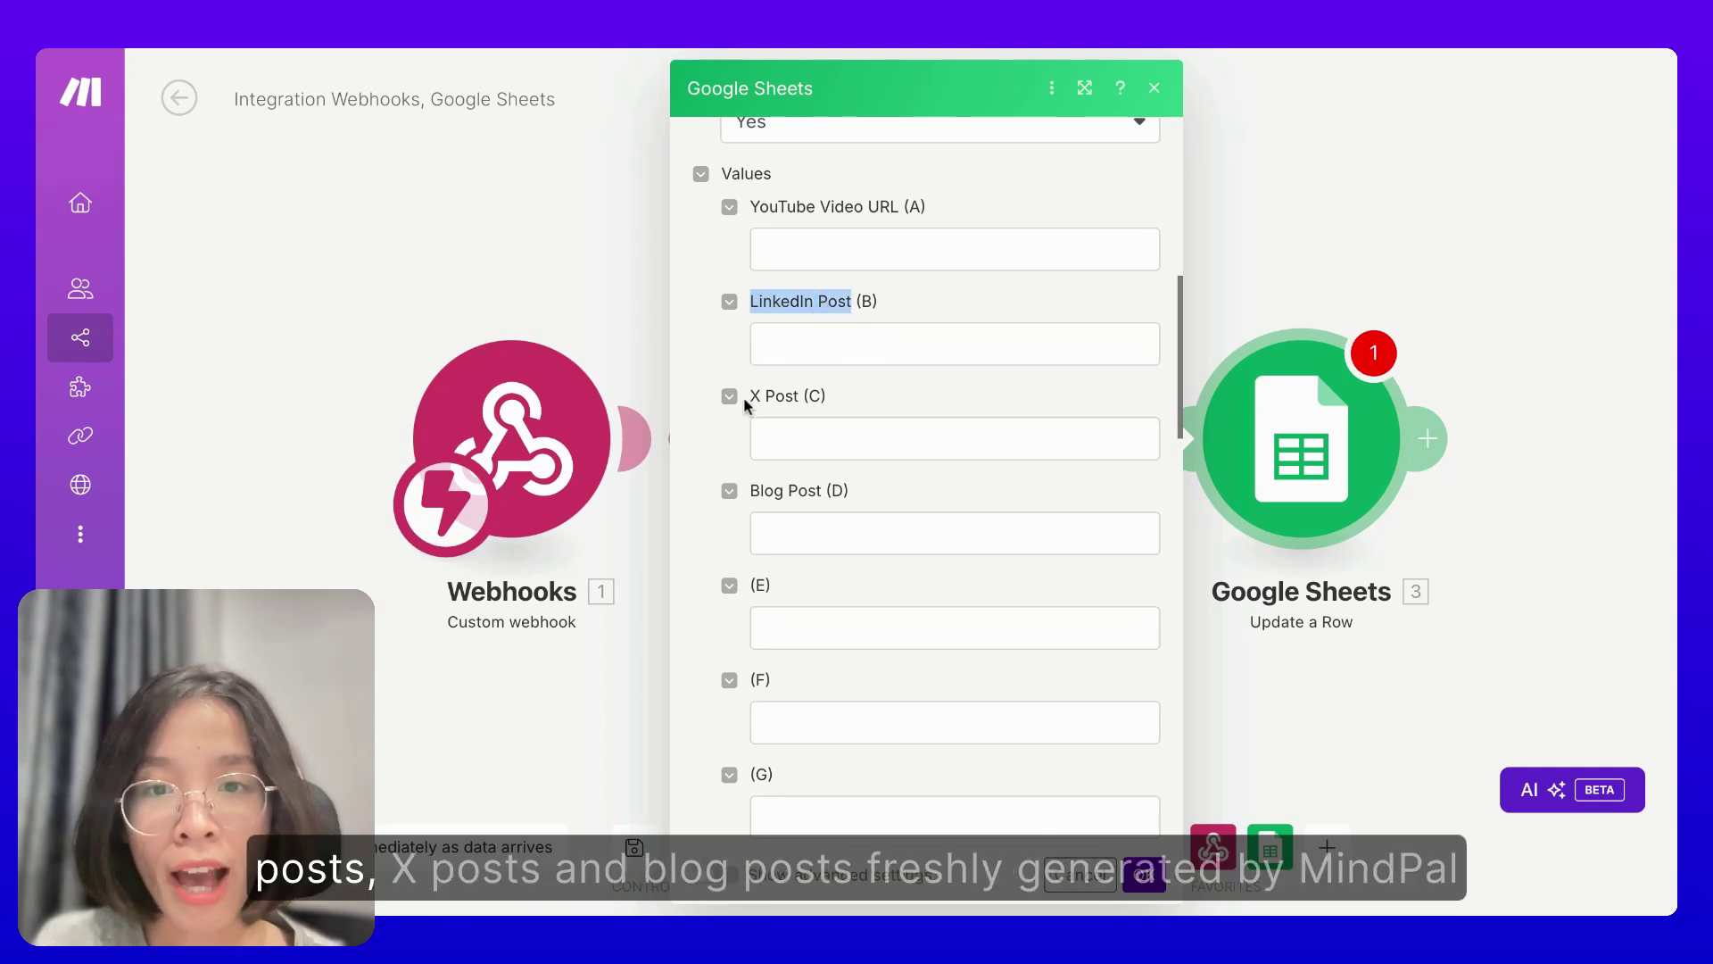
drag(750, 496, 822, 496)
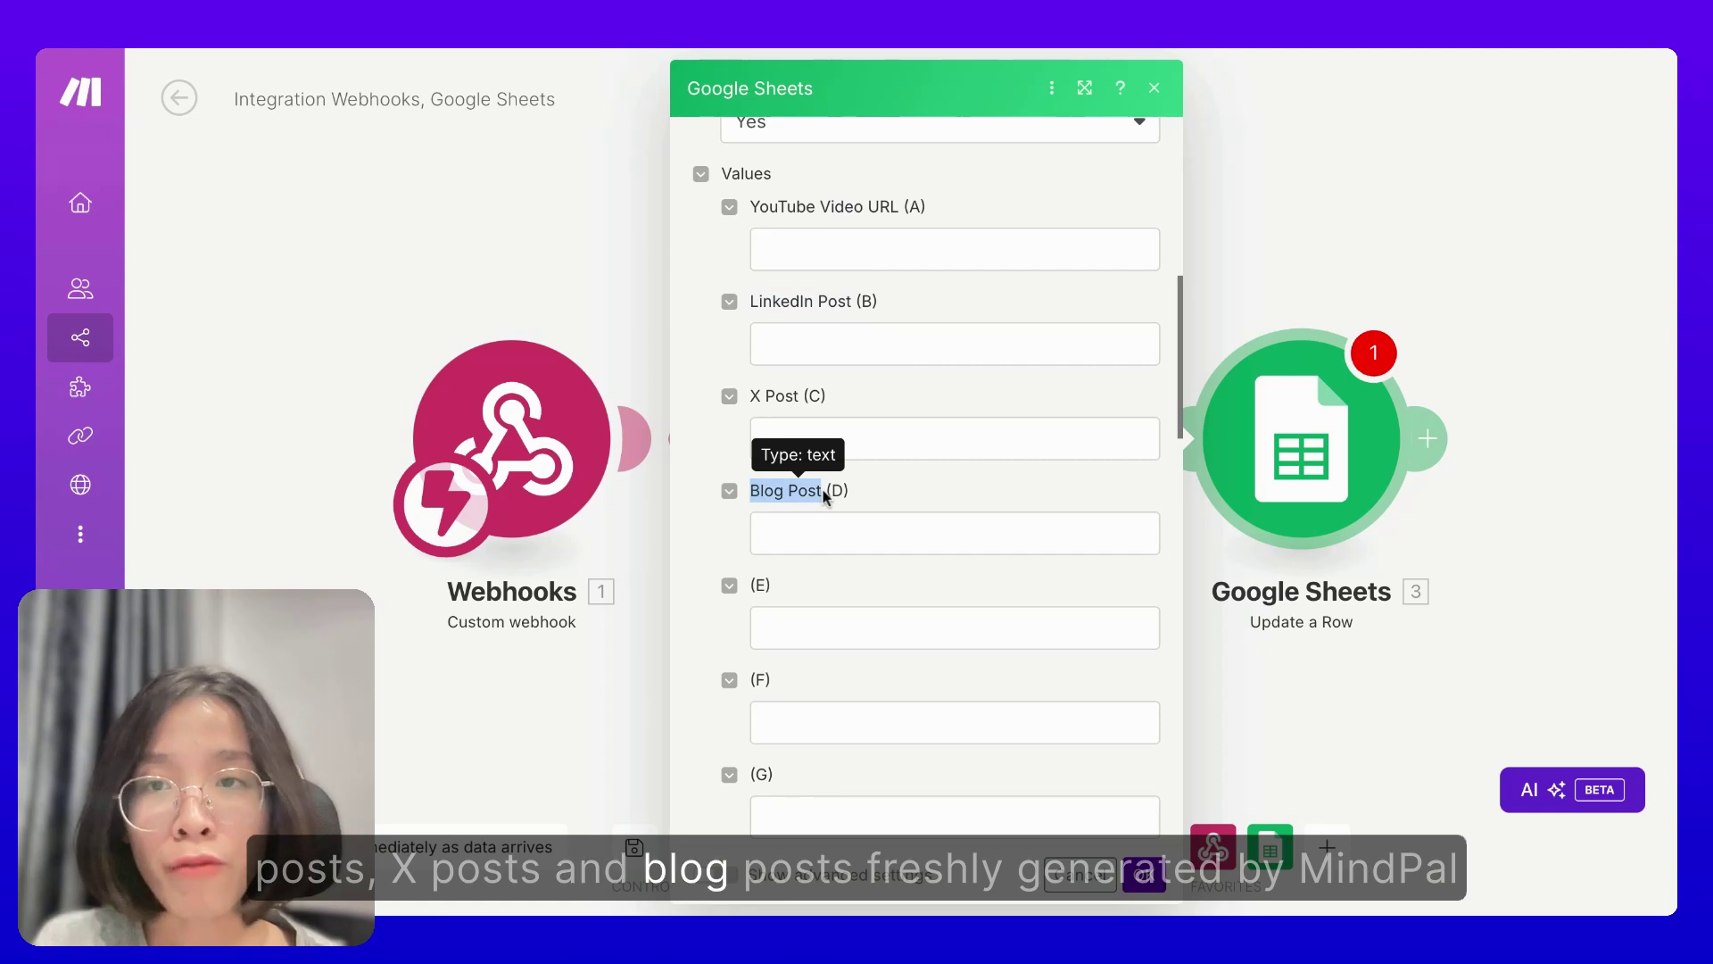
click(824, 345)
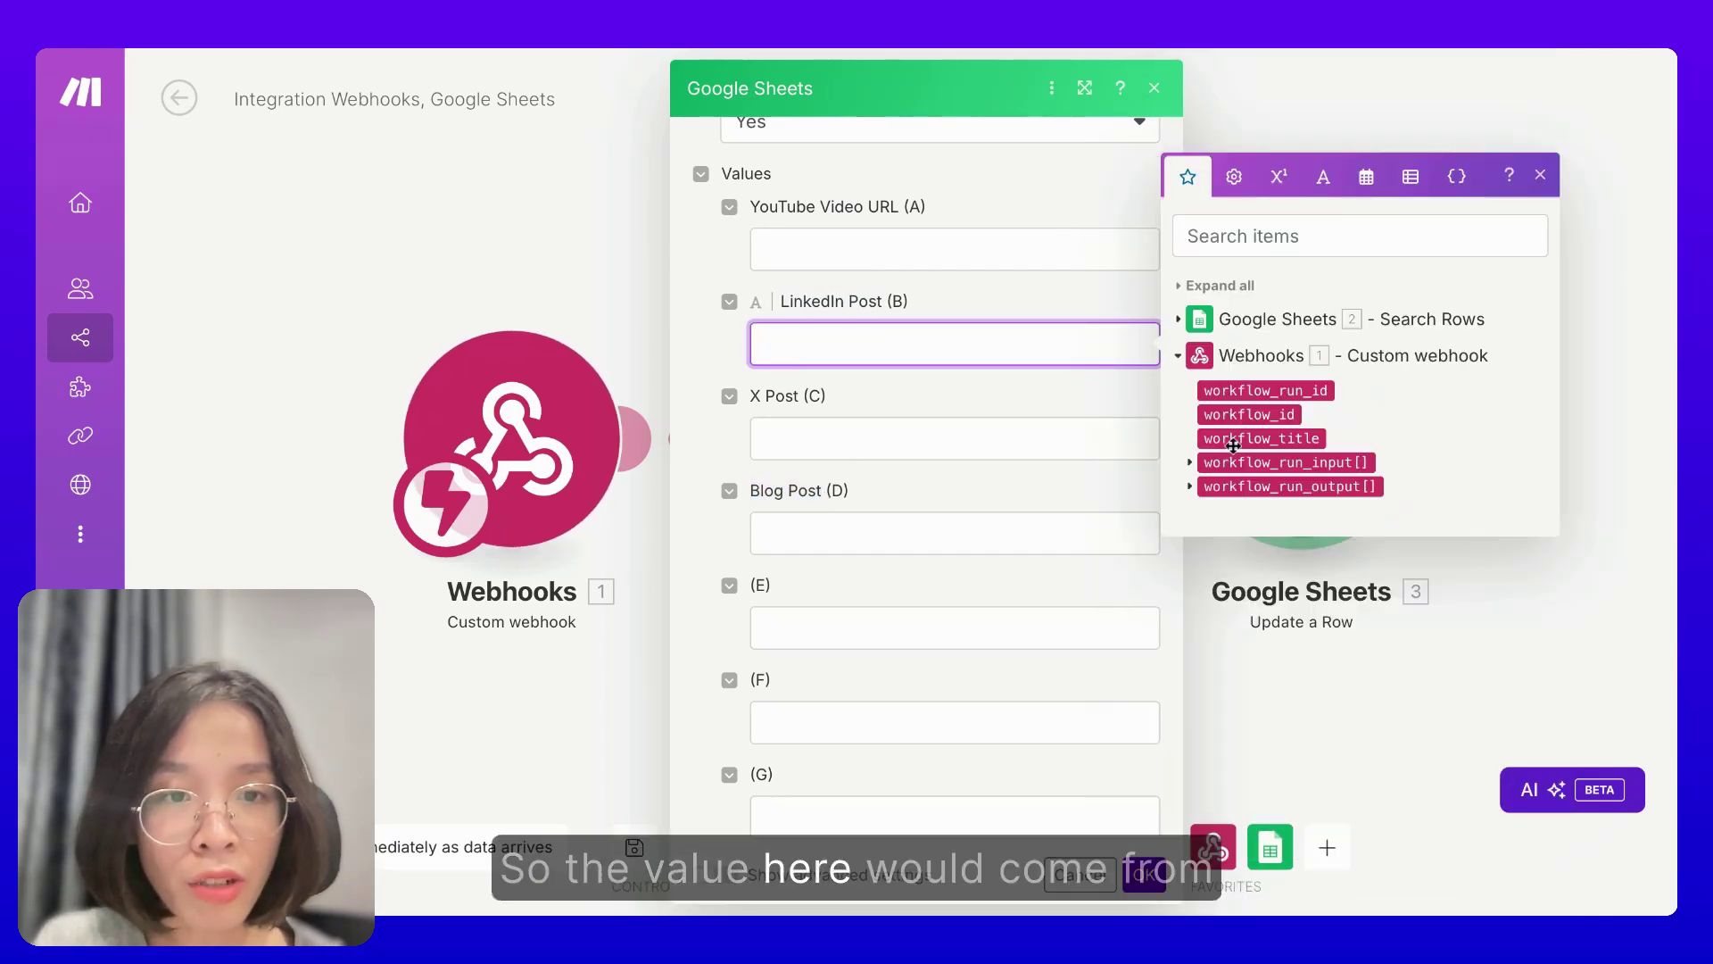
- Map workflow_run_output[1] content to LinkedIn Post, [2] to X Post, and output content to Blog Post
click(1190, 485)
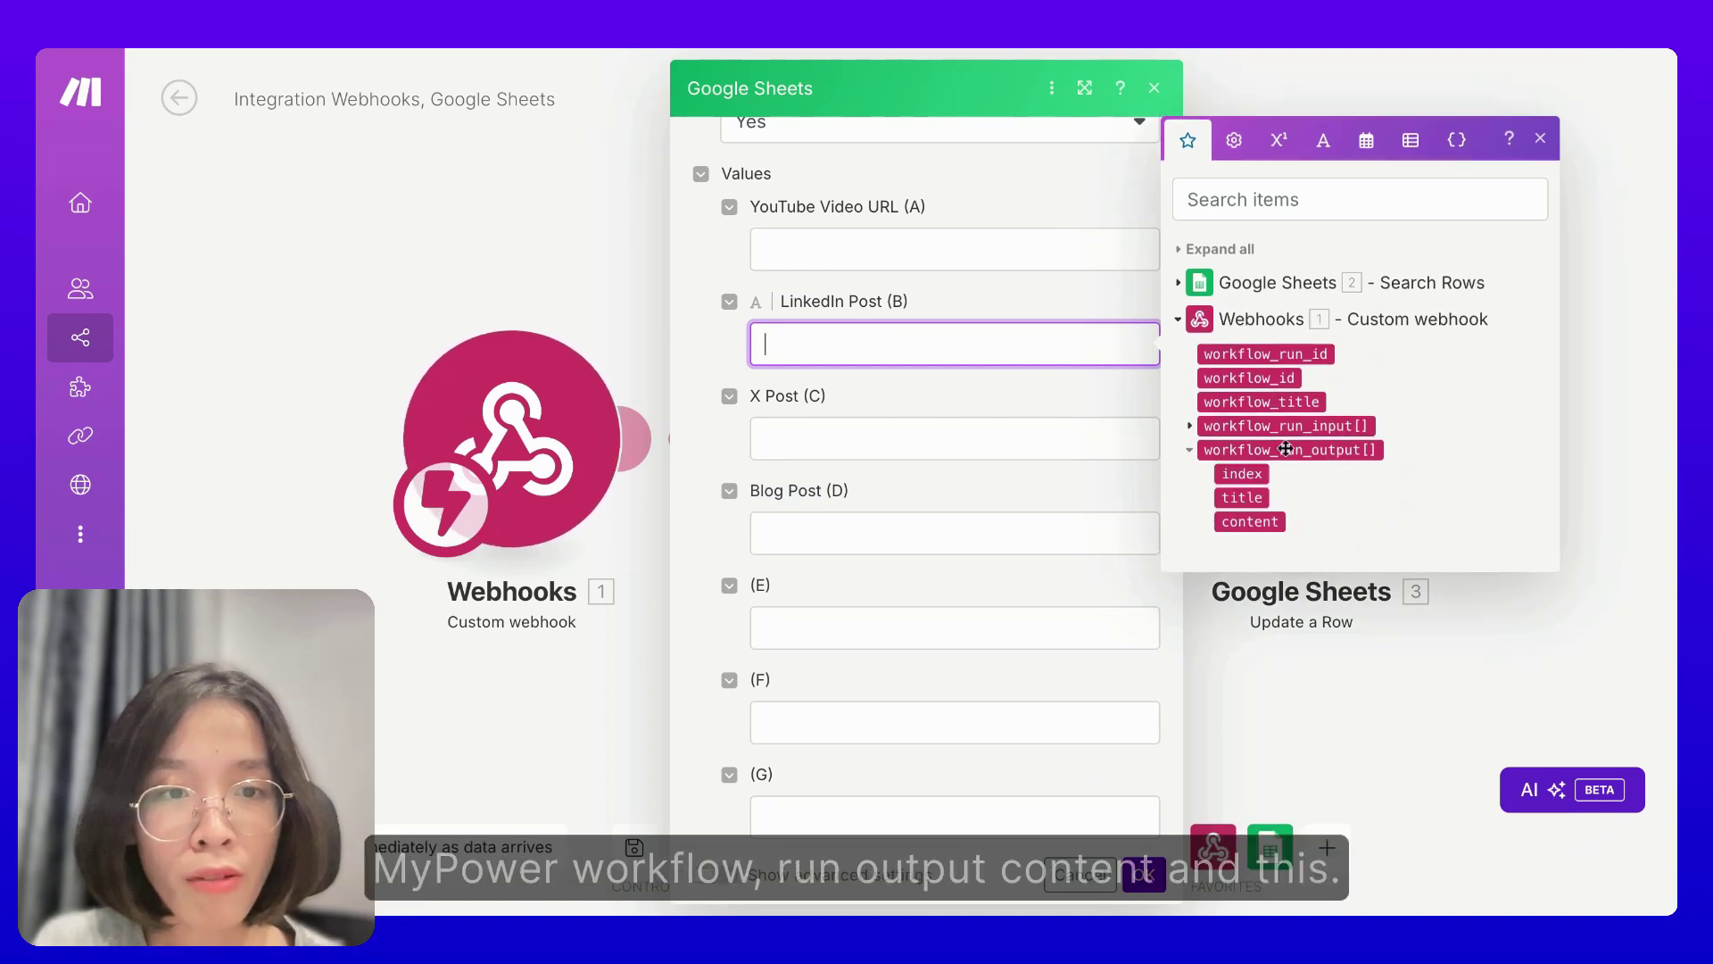
click(1250, 523)
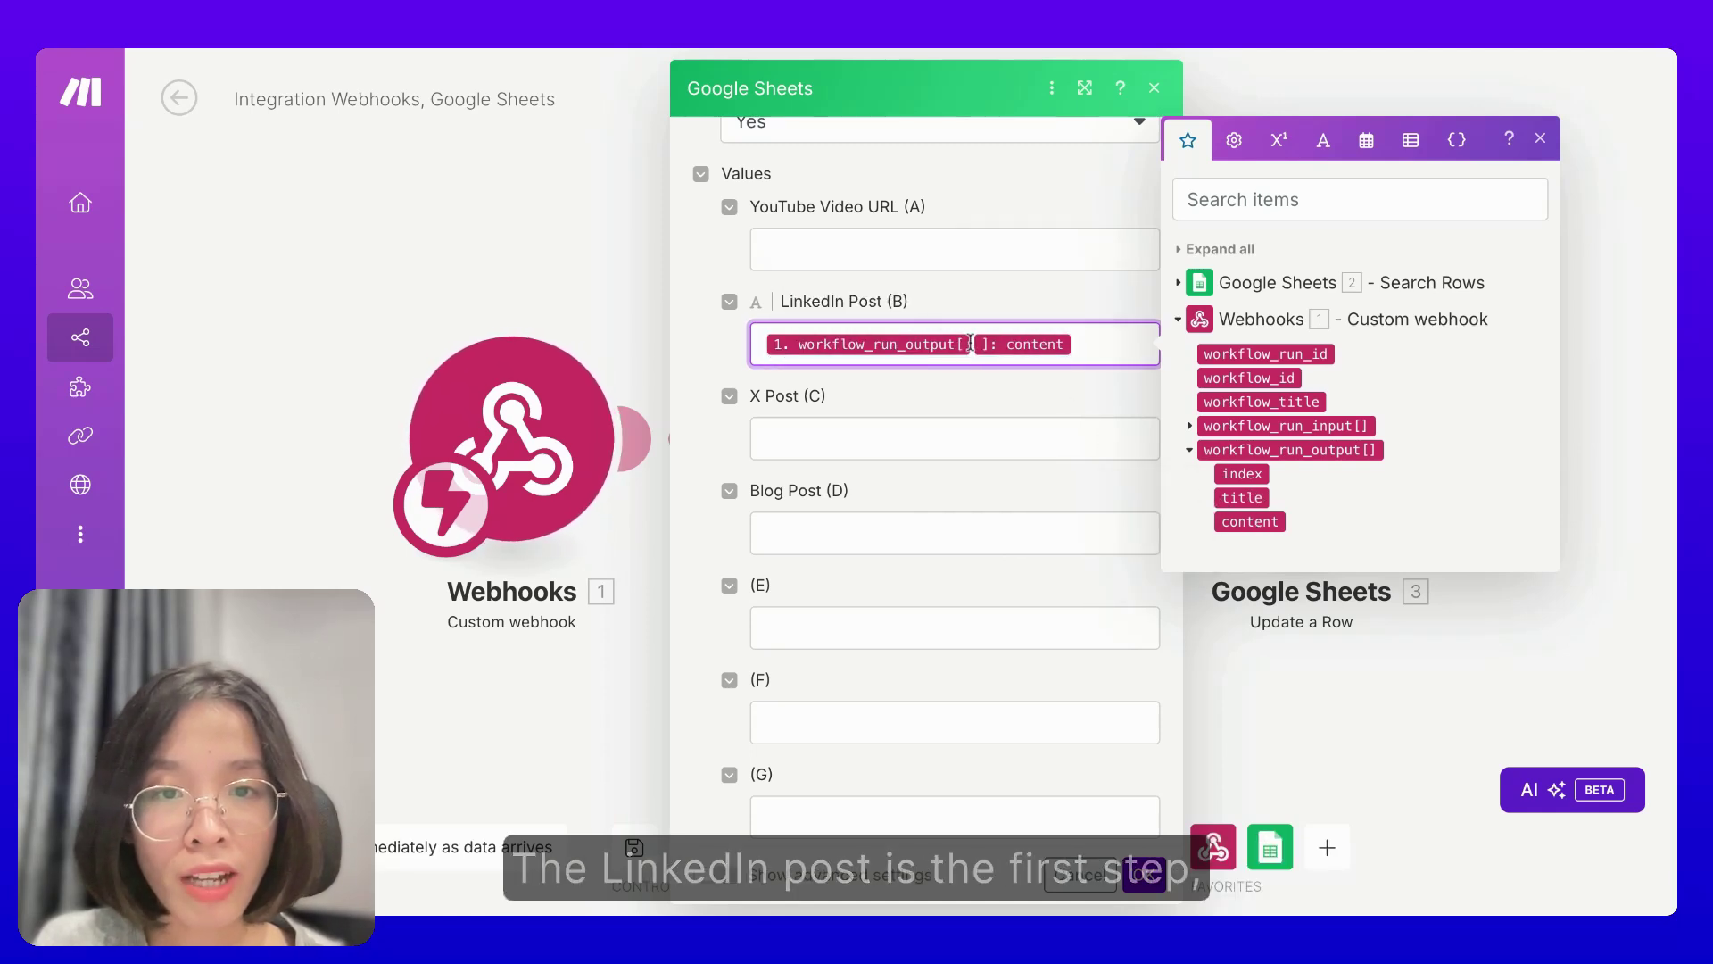
click(970, 345)
text(1)
click(993, 373)
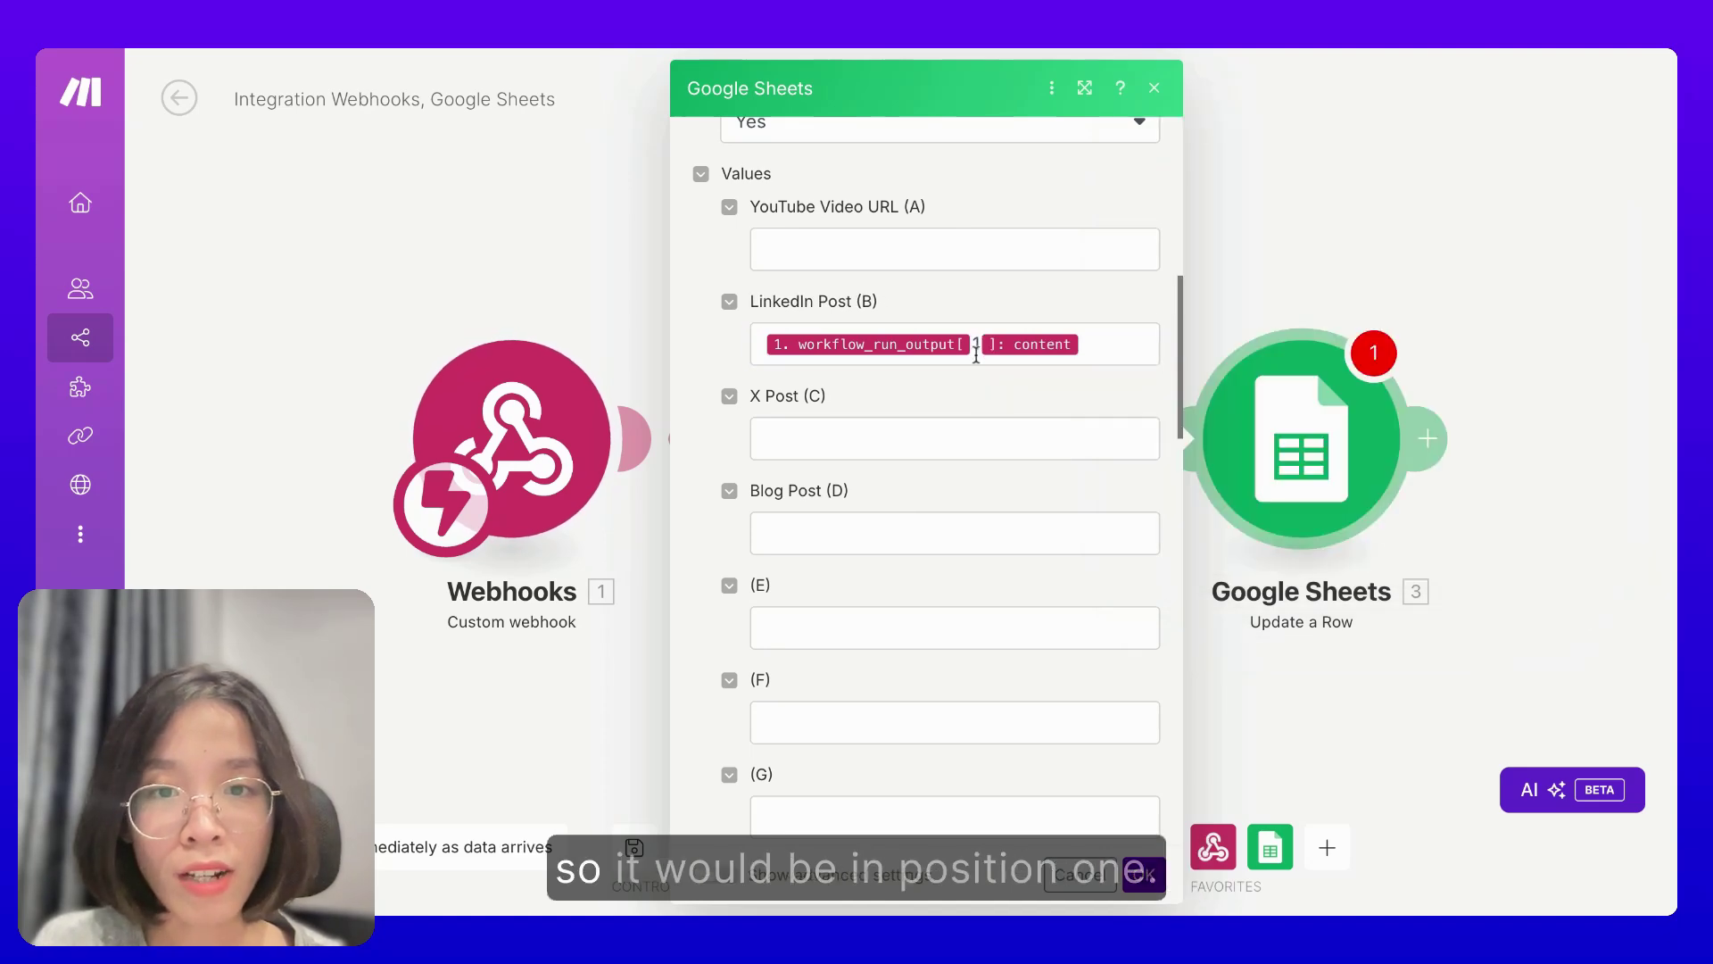
click(867, 434)
click(1250, 616)
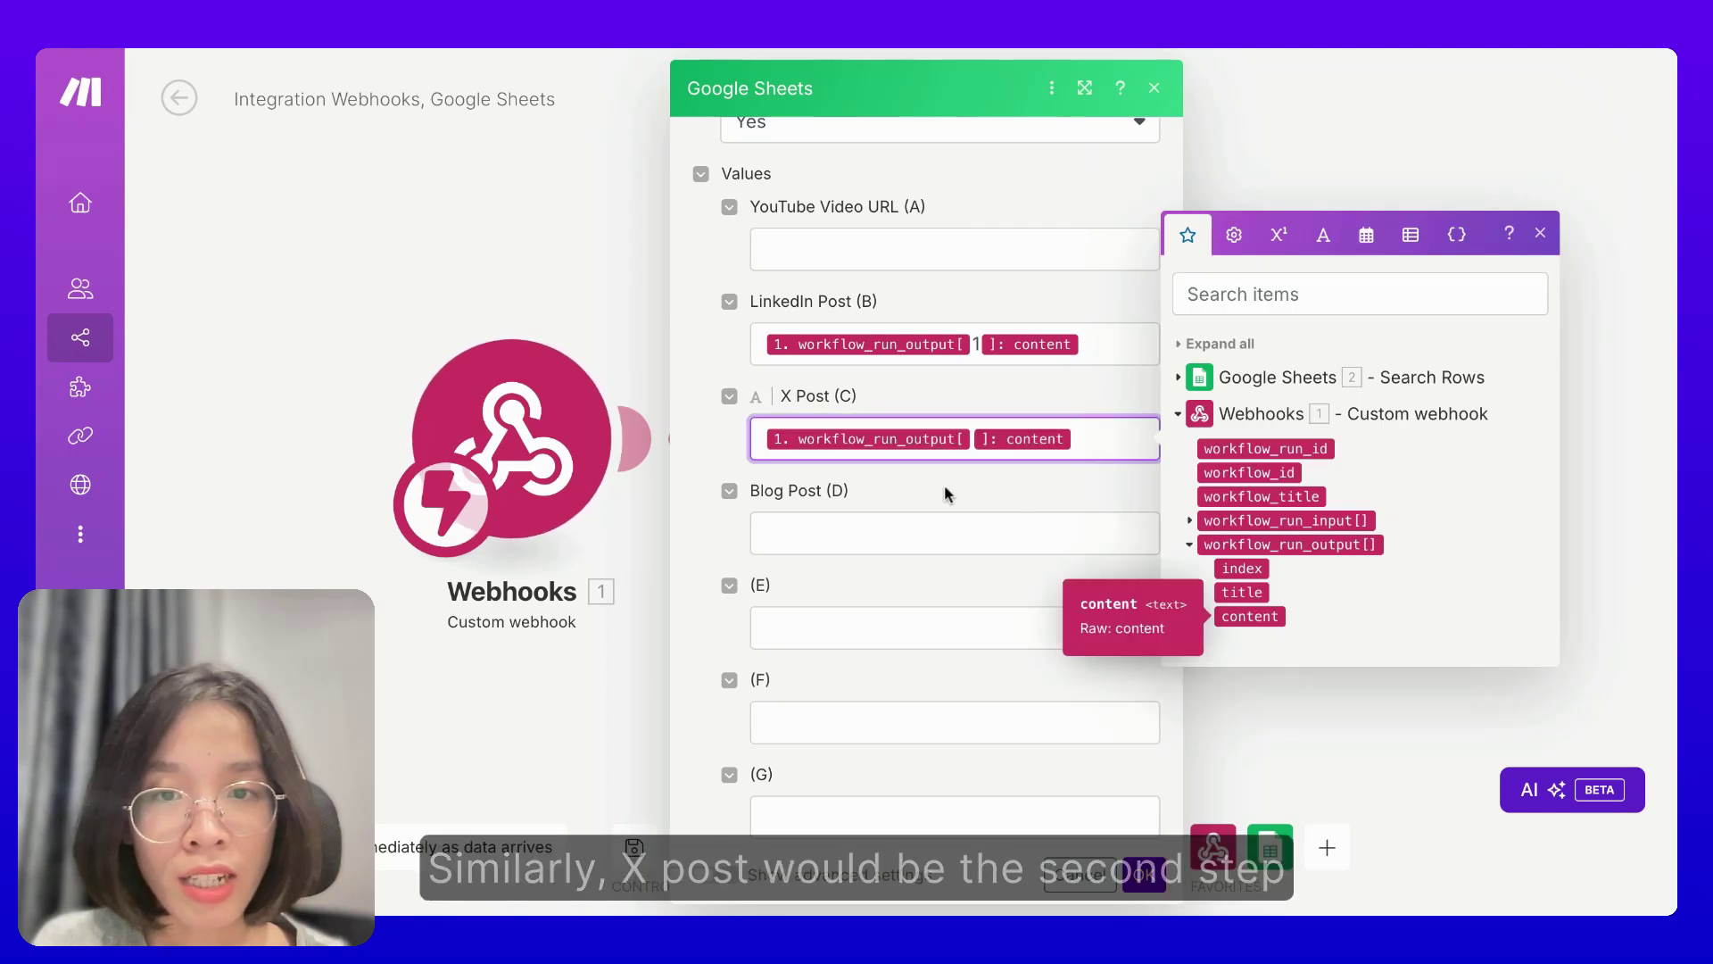
click(970, 438)
text(2)
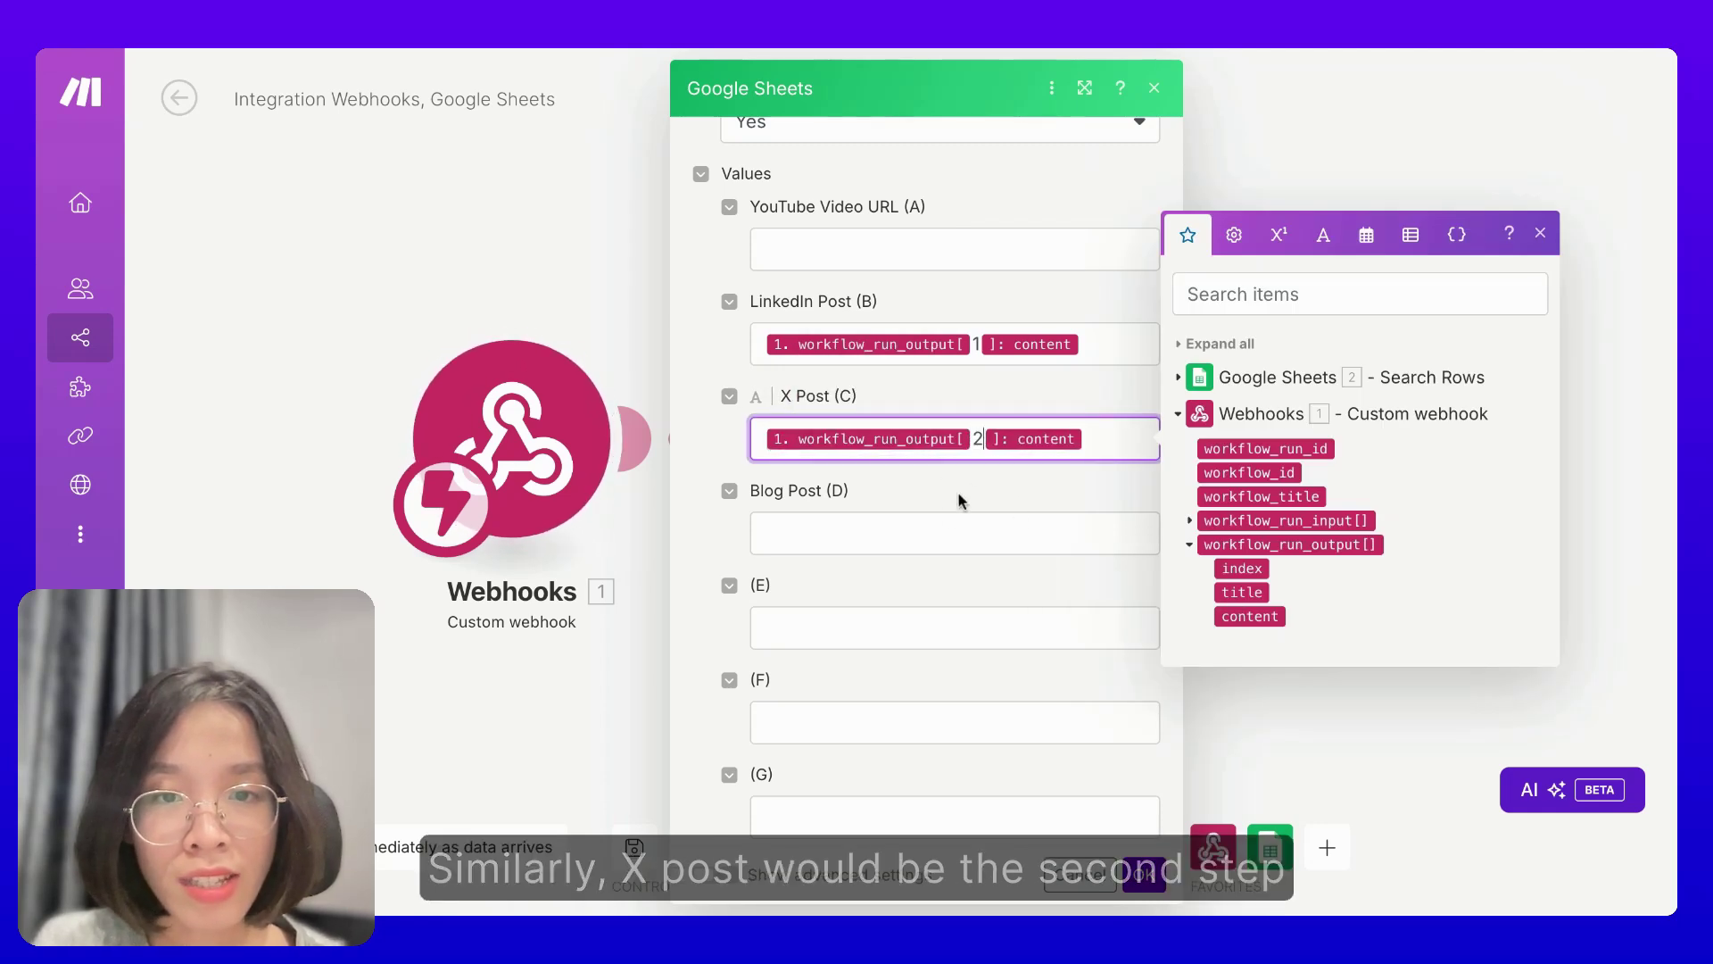
click(985, 538)
click(1251, 710)
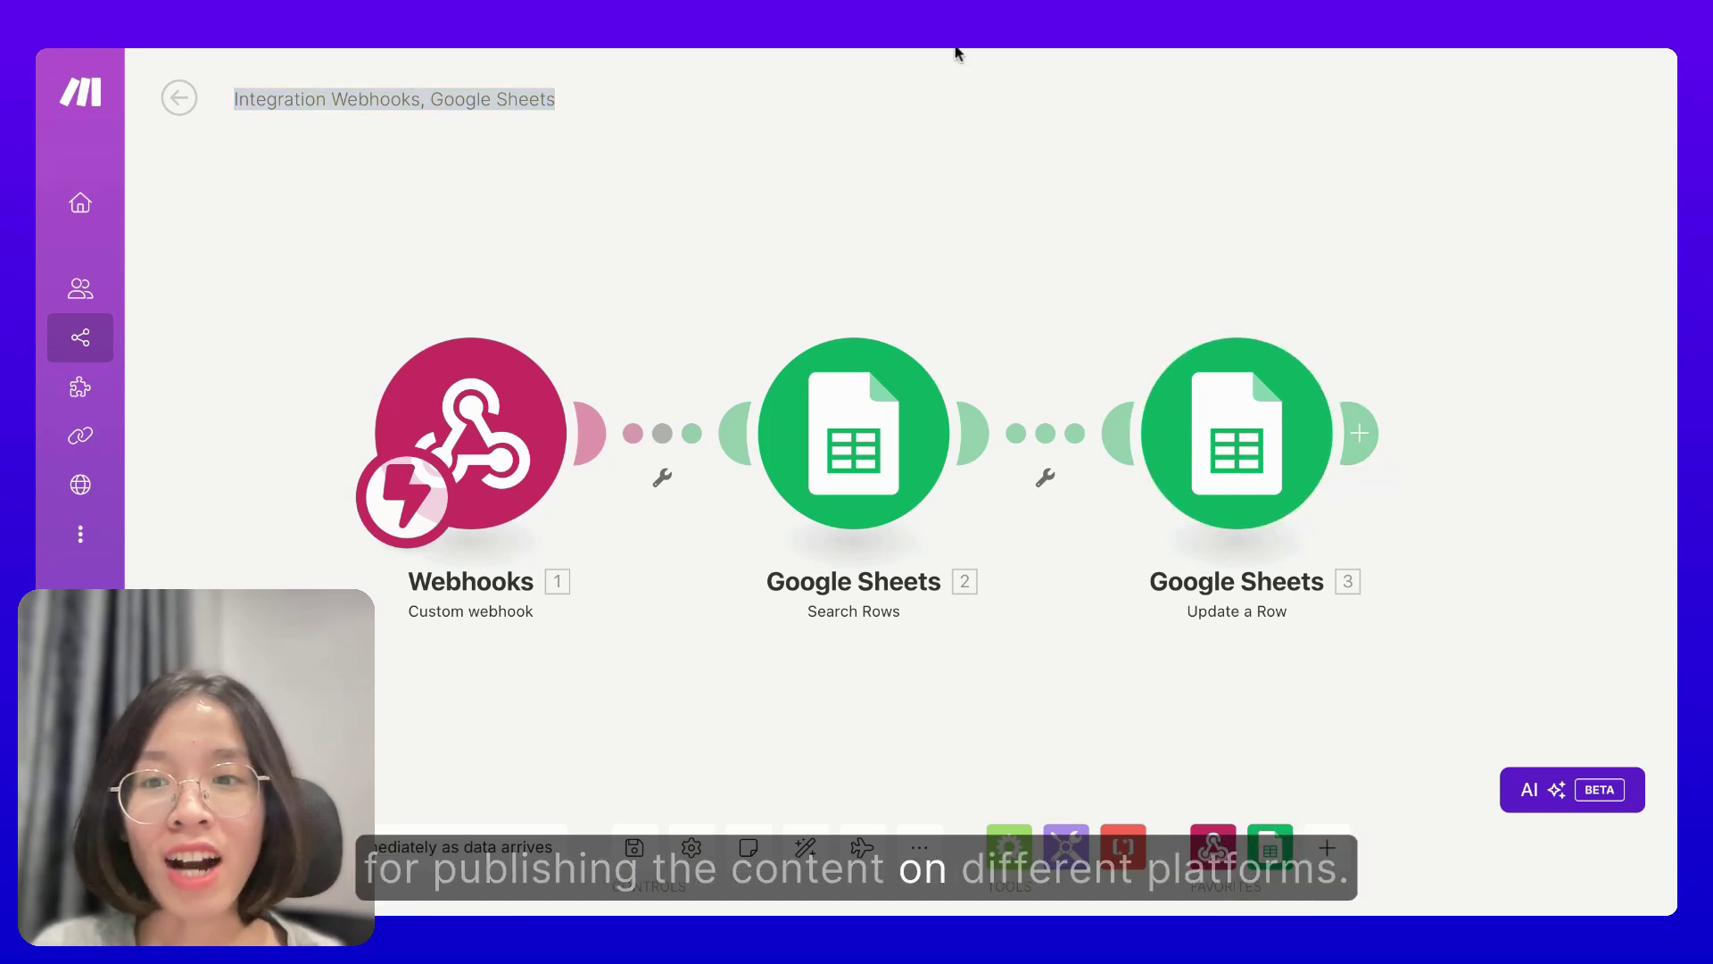
- Add a LinkedIn Create a User Text Post module after Update a Row
drag(1357, 434, 1049, 432)
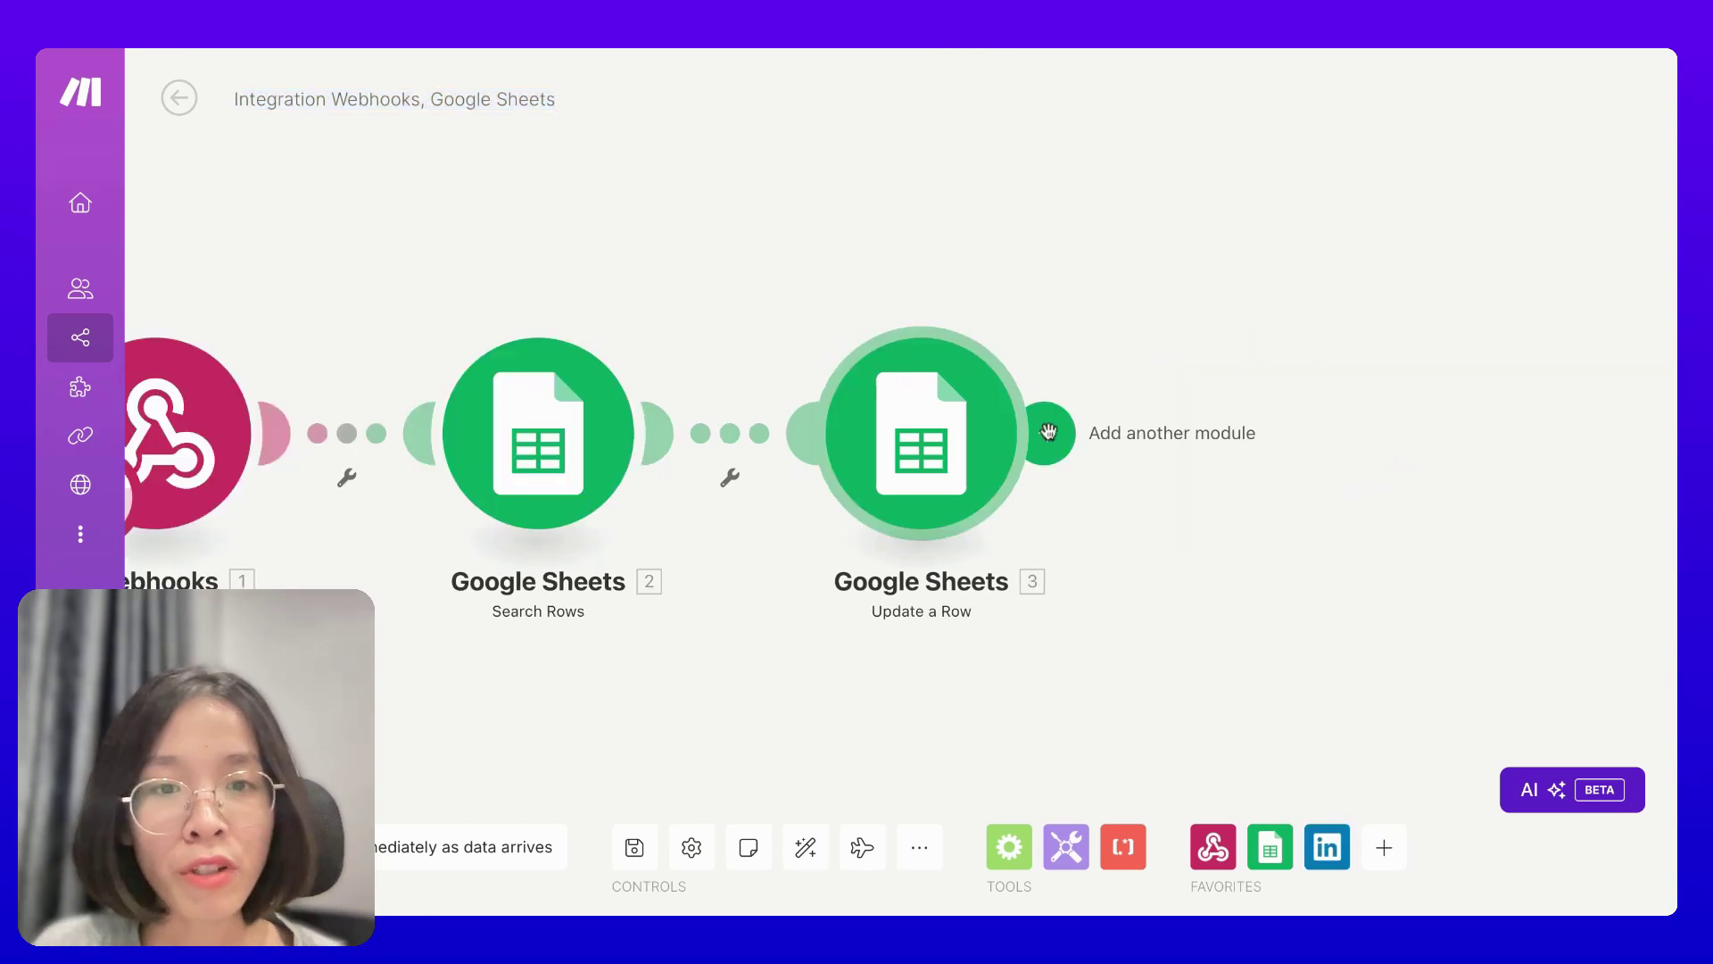
click(1048, 432)
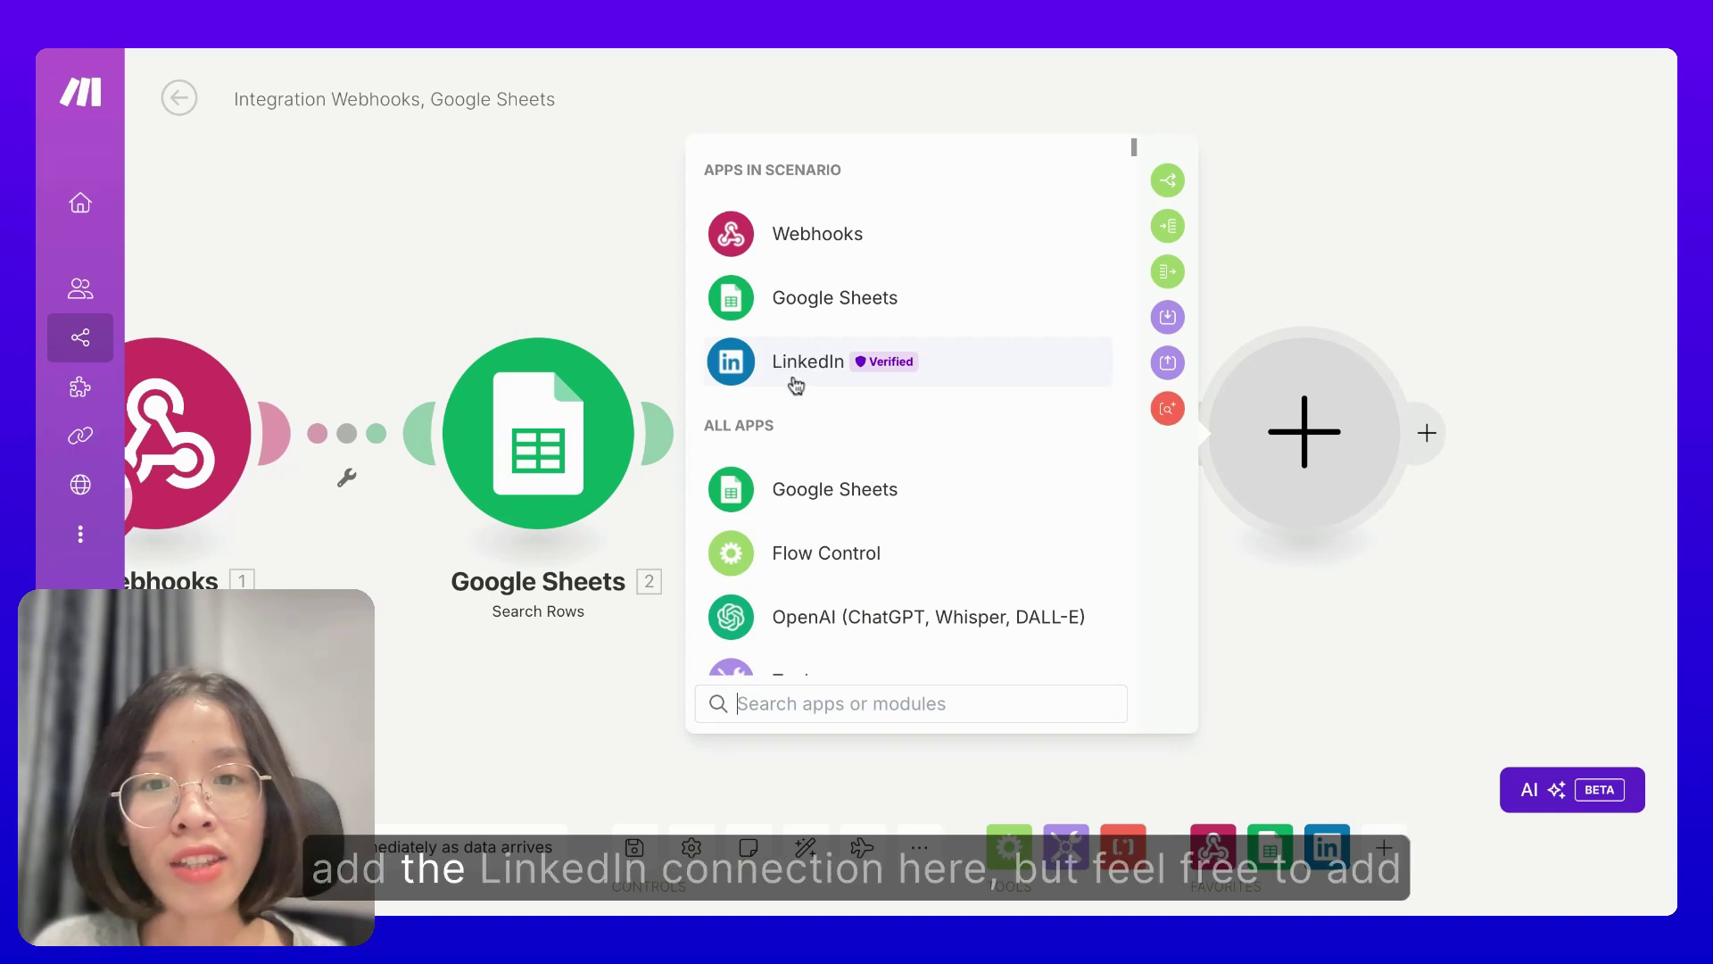
click(785, 374)
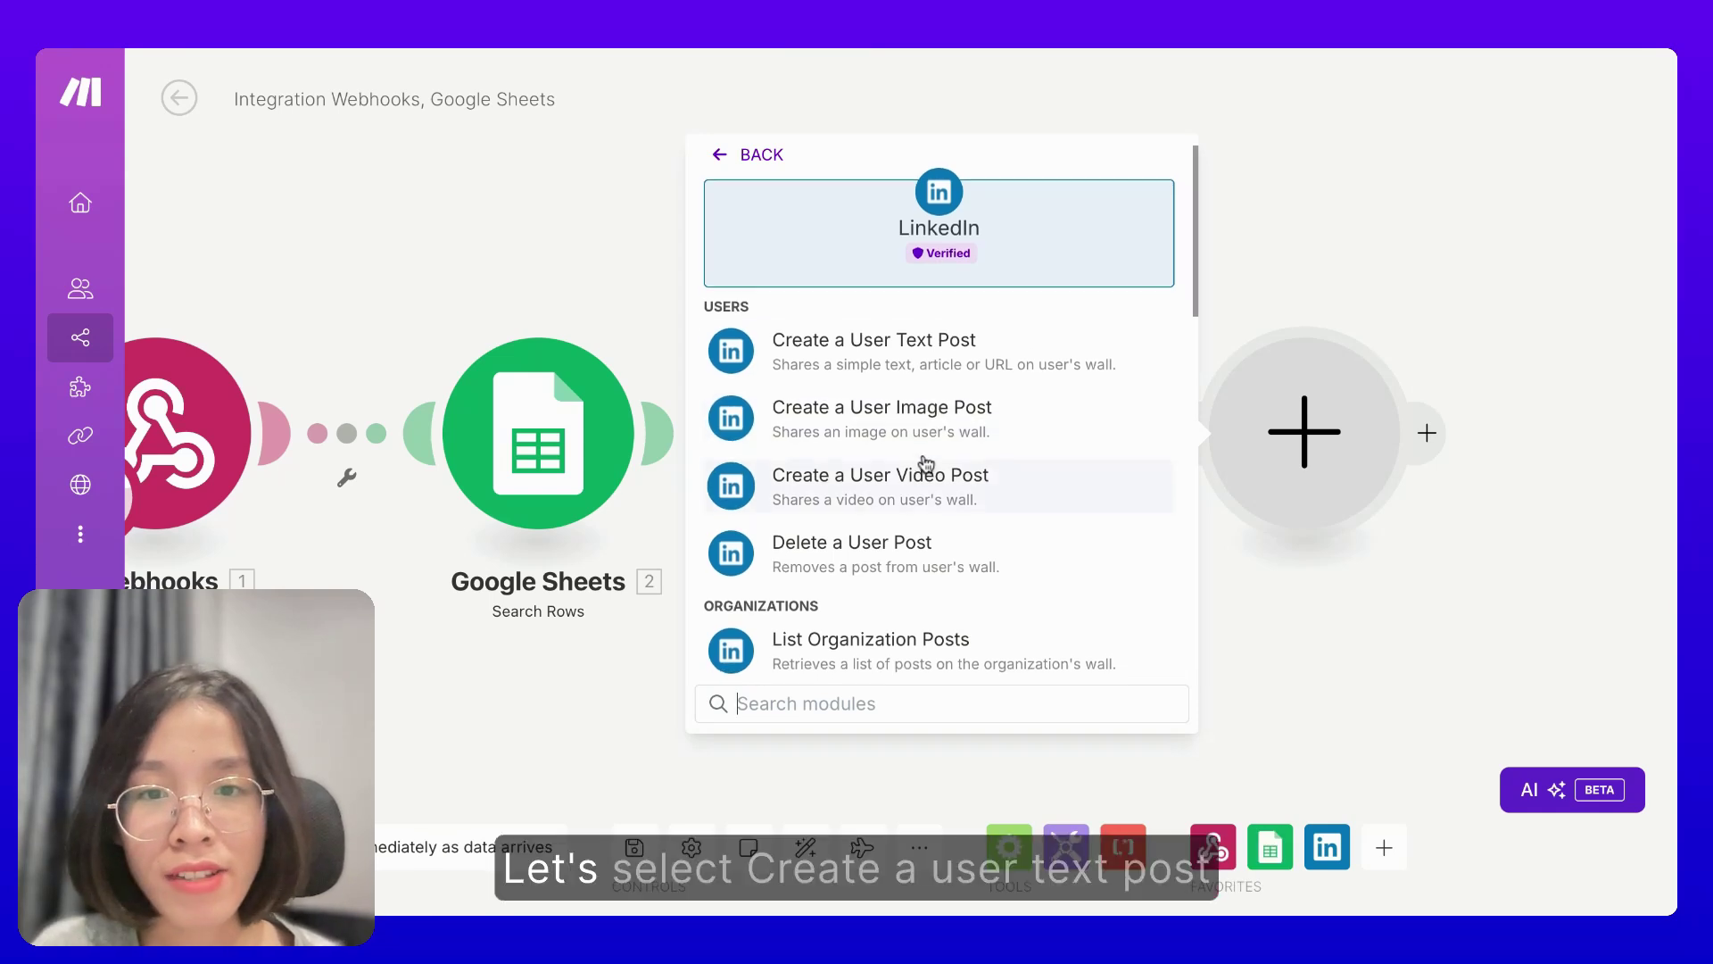
click(916, 366)
- Map workflow_run_output[1]: content into the post Content and save the LinkedIn module
click(792, 336)
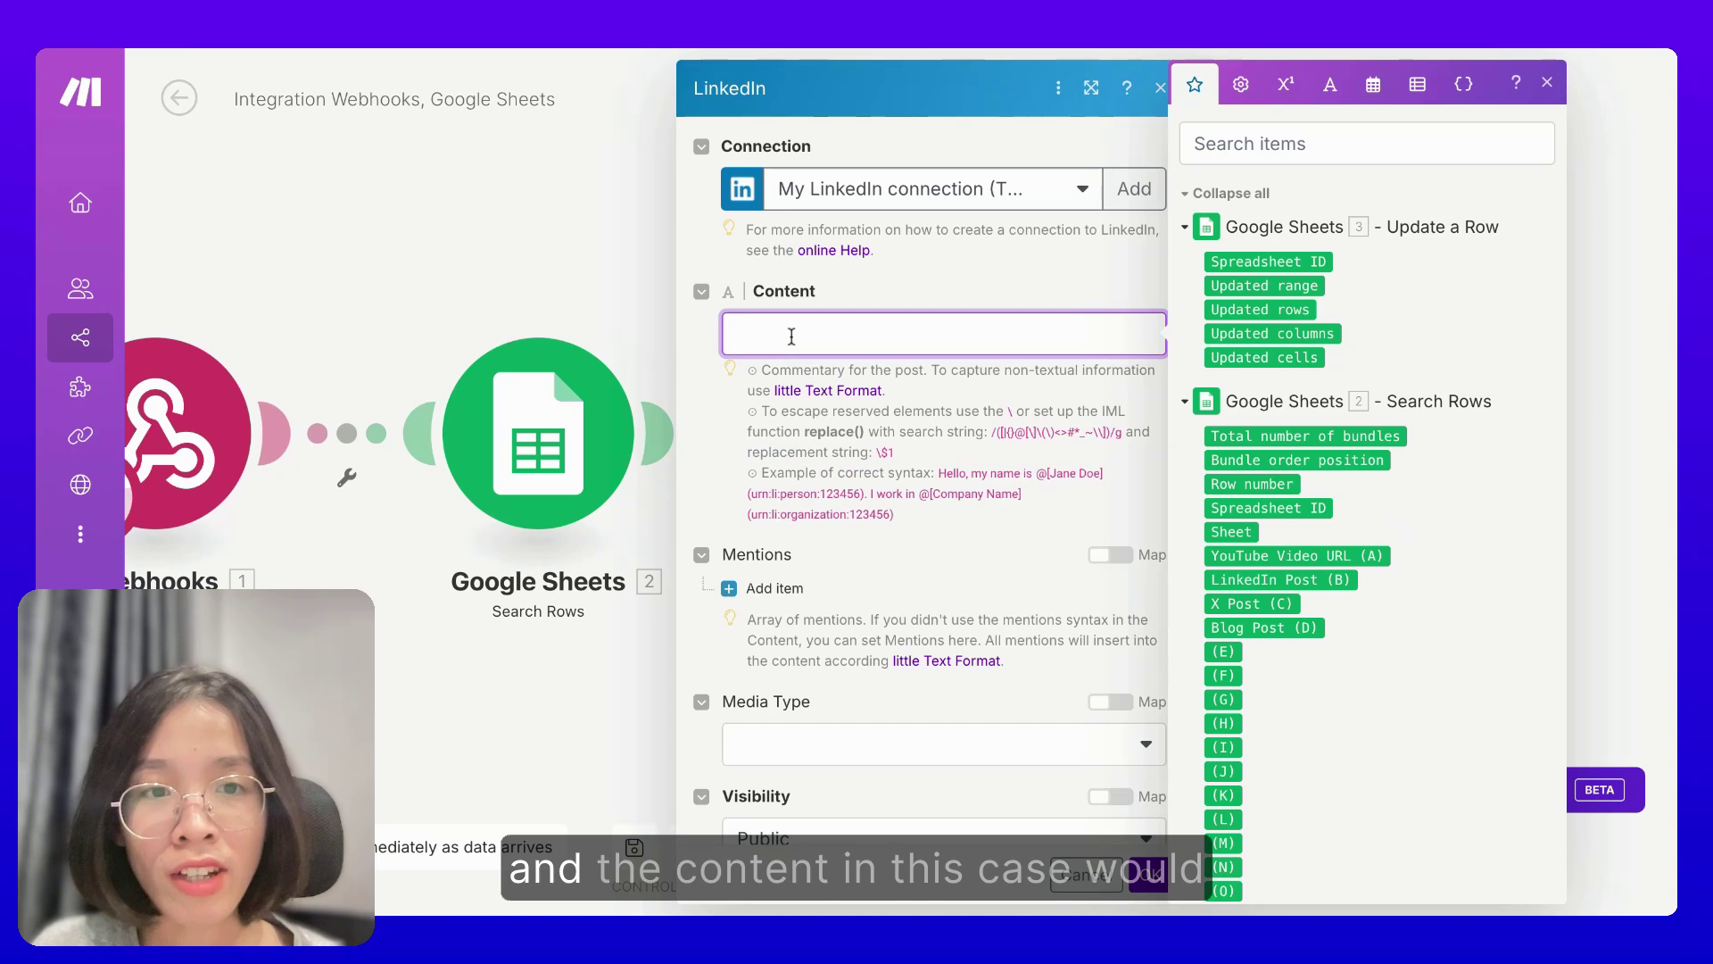
click(1185, 401)
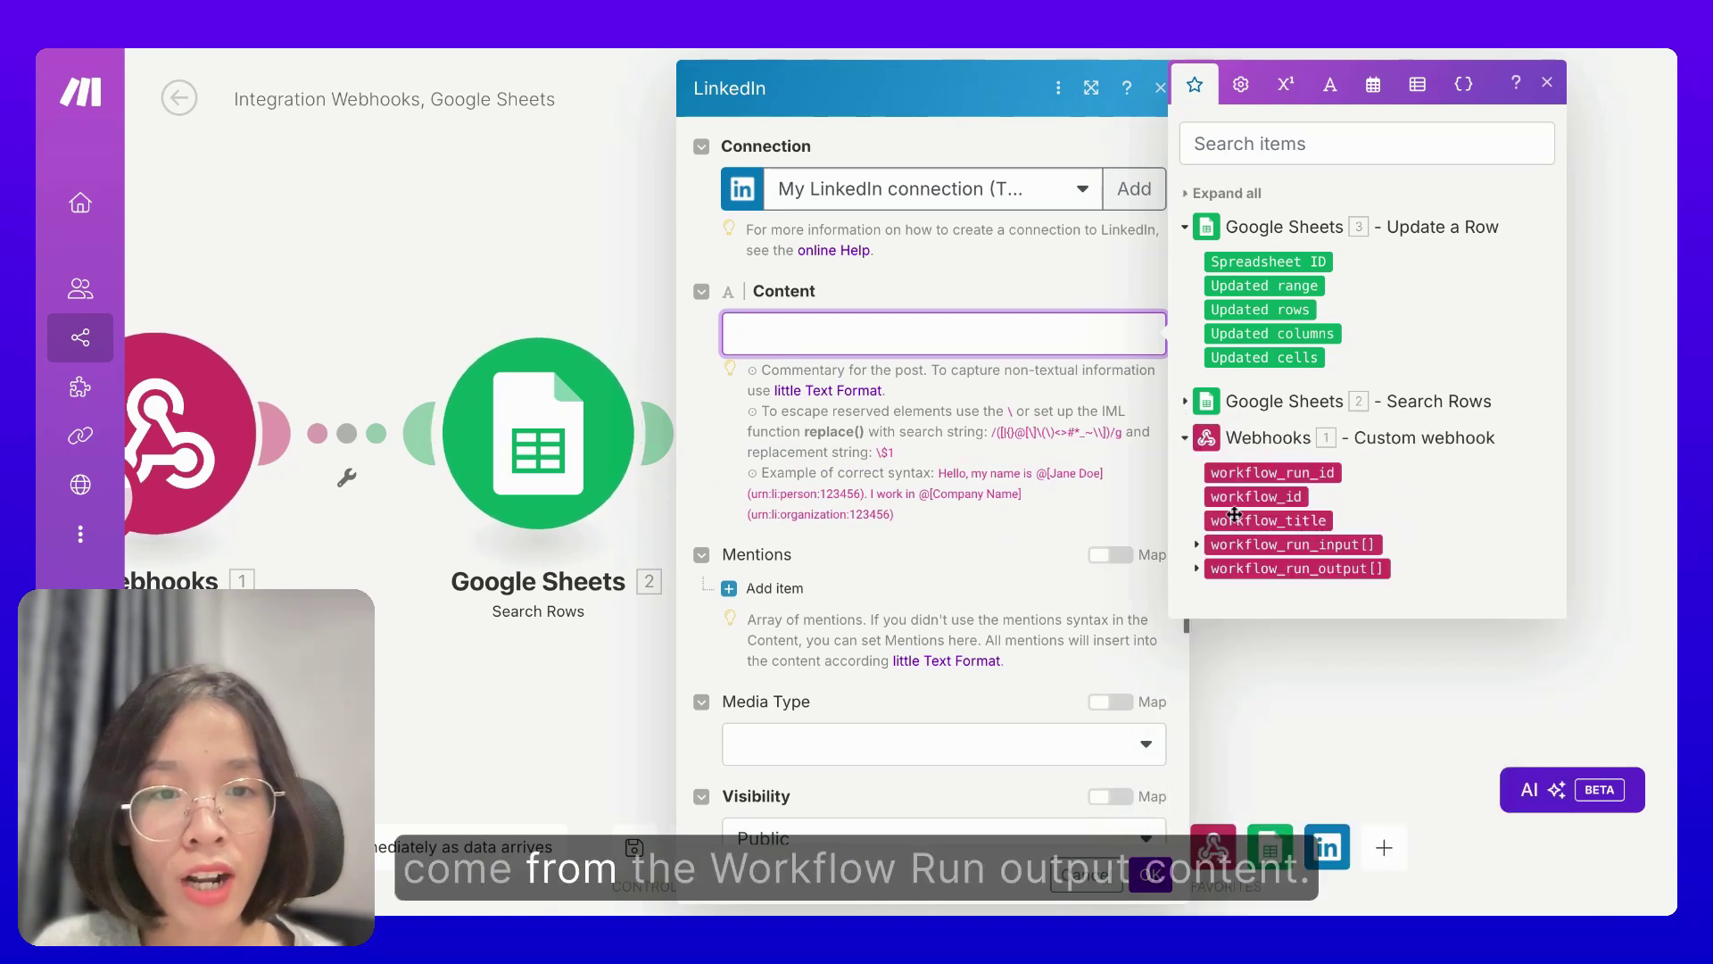
click(1198, 571)
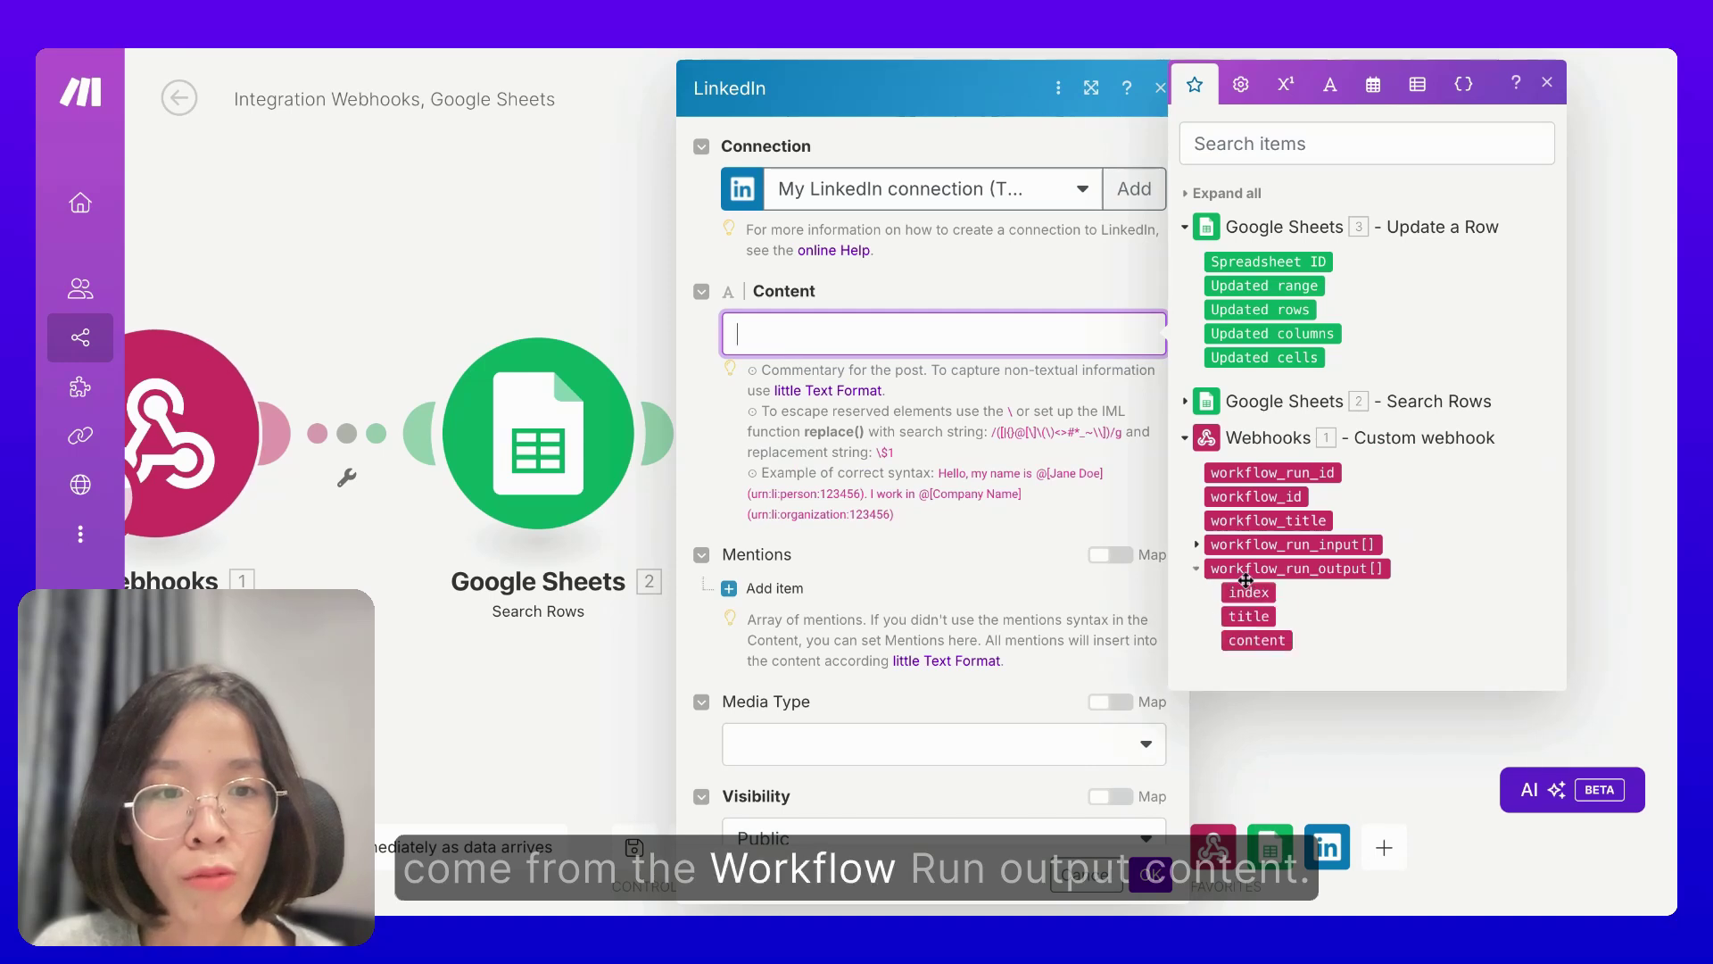
click(1256, 639)
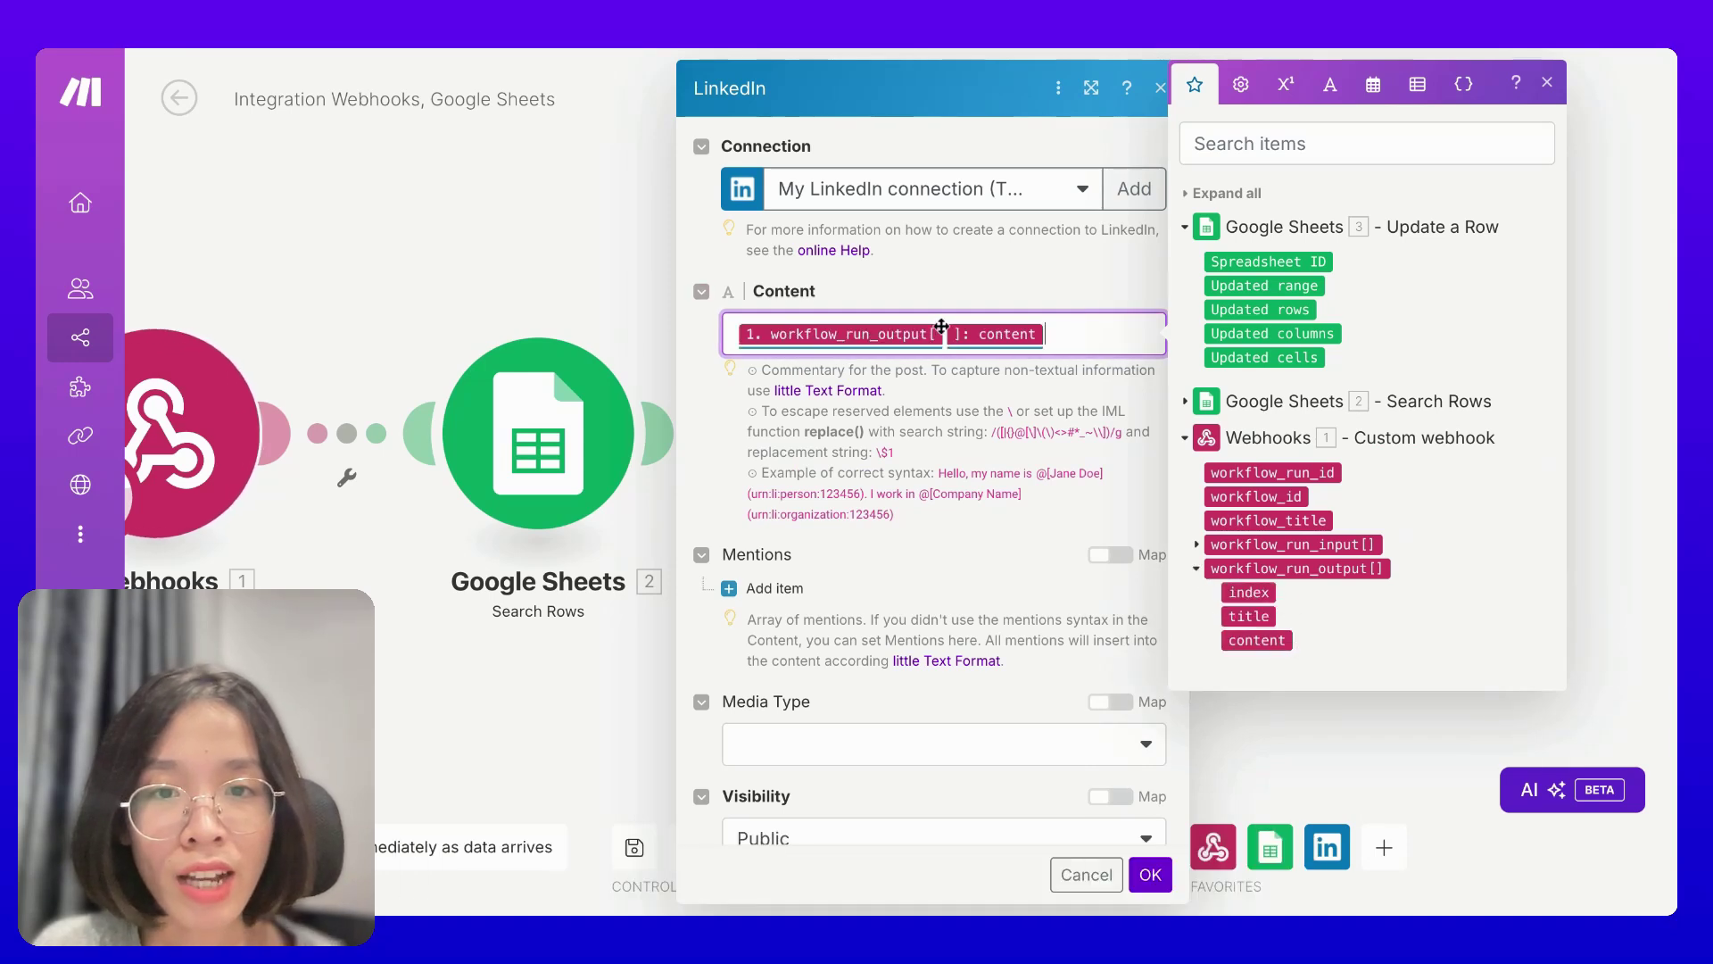
click(947, 334)
text(1)
click(958, 364)
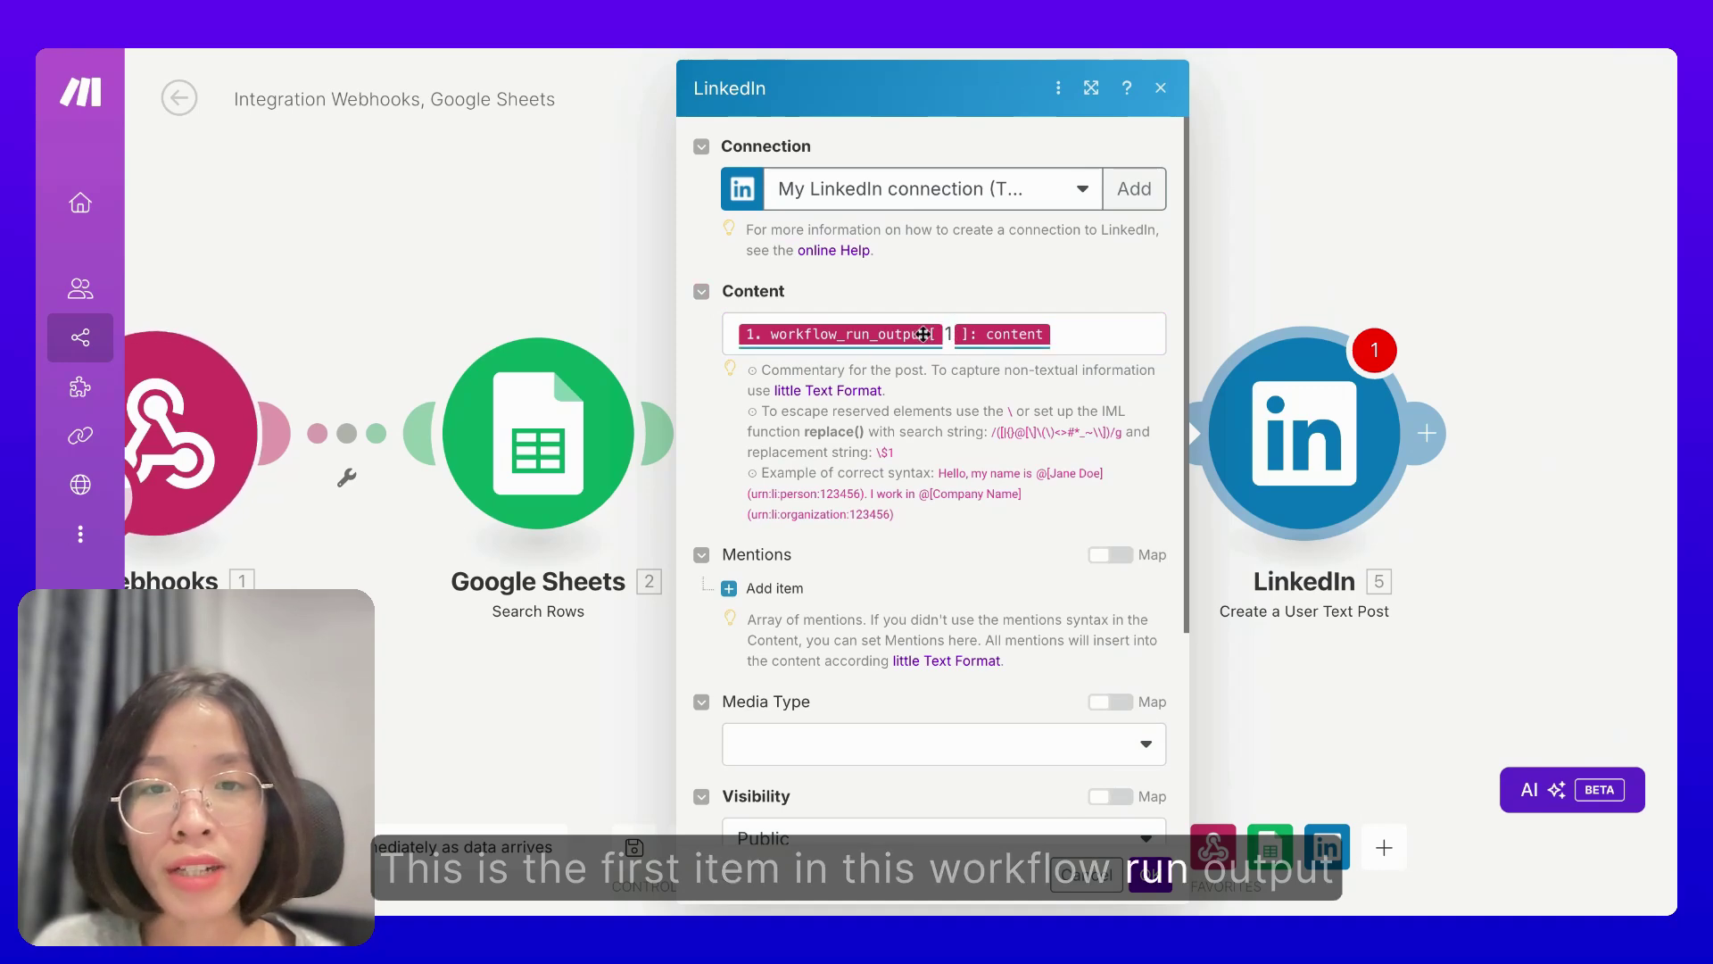
scroll(948, 403, down, 3)
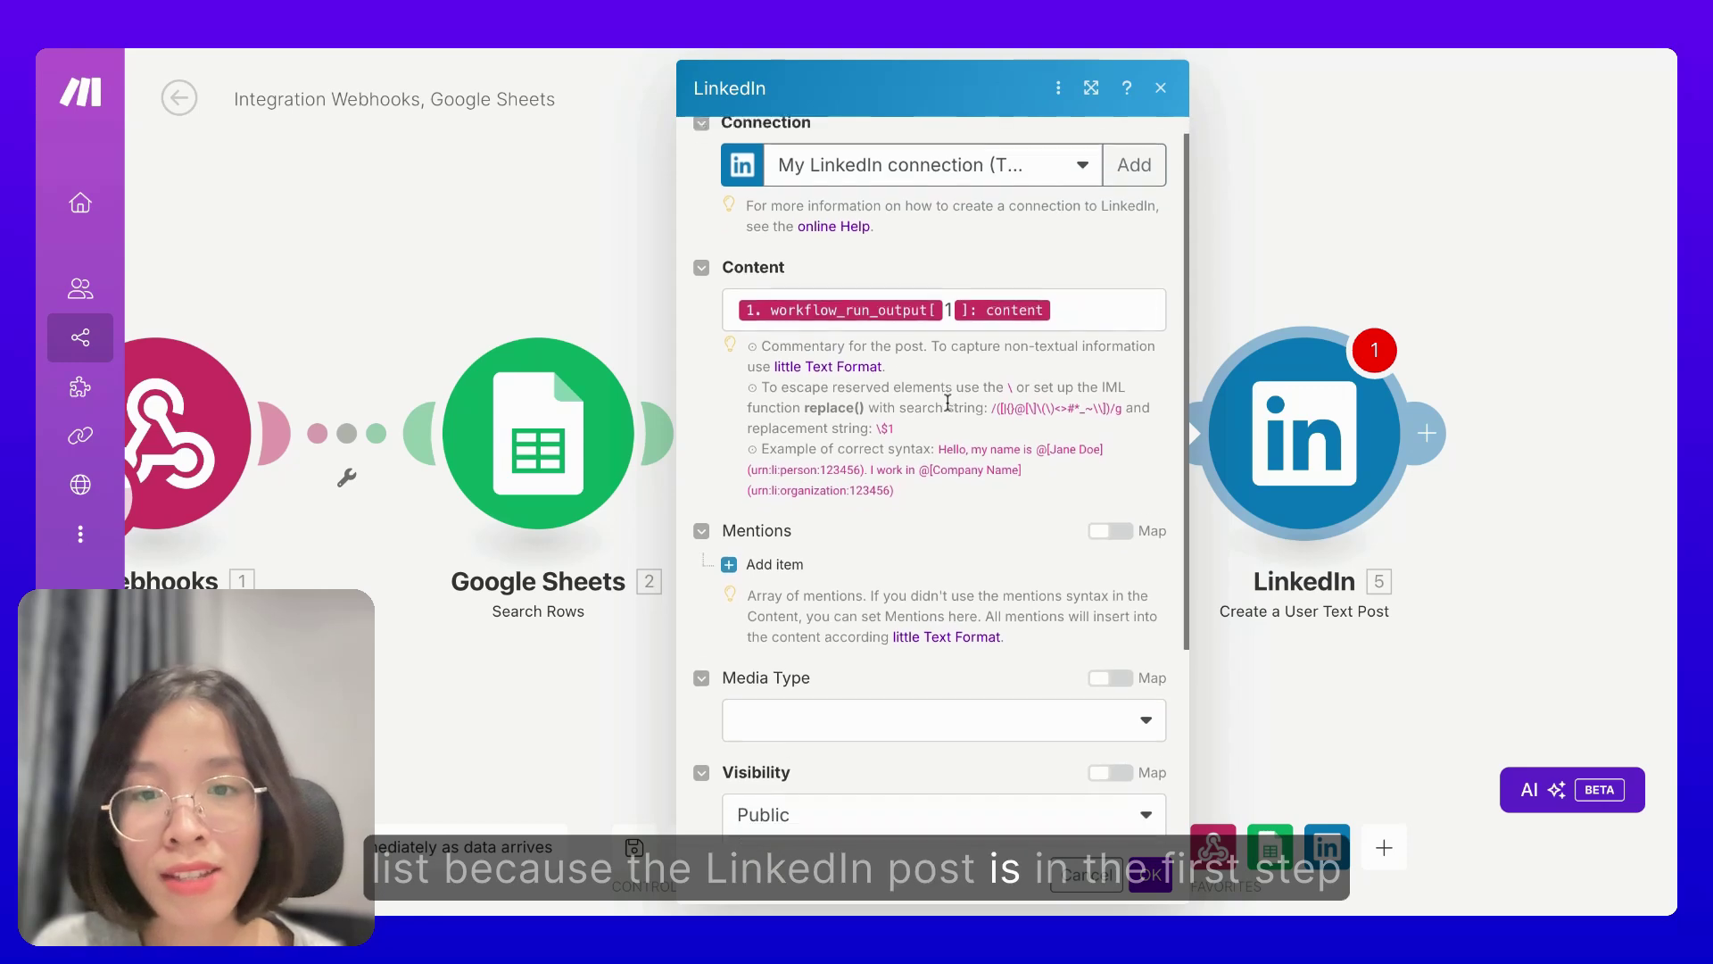
scroll(930, 607, up, 3)
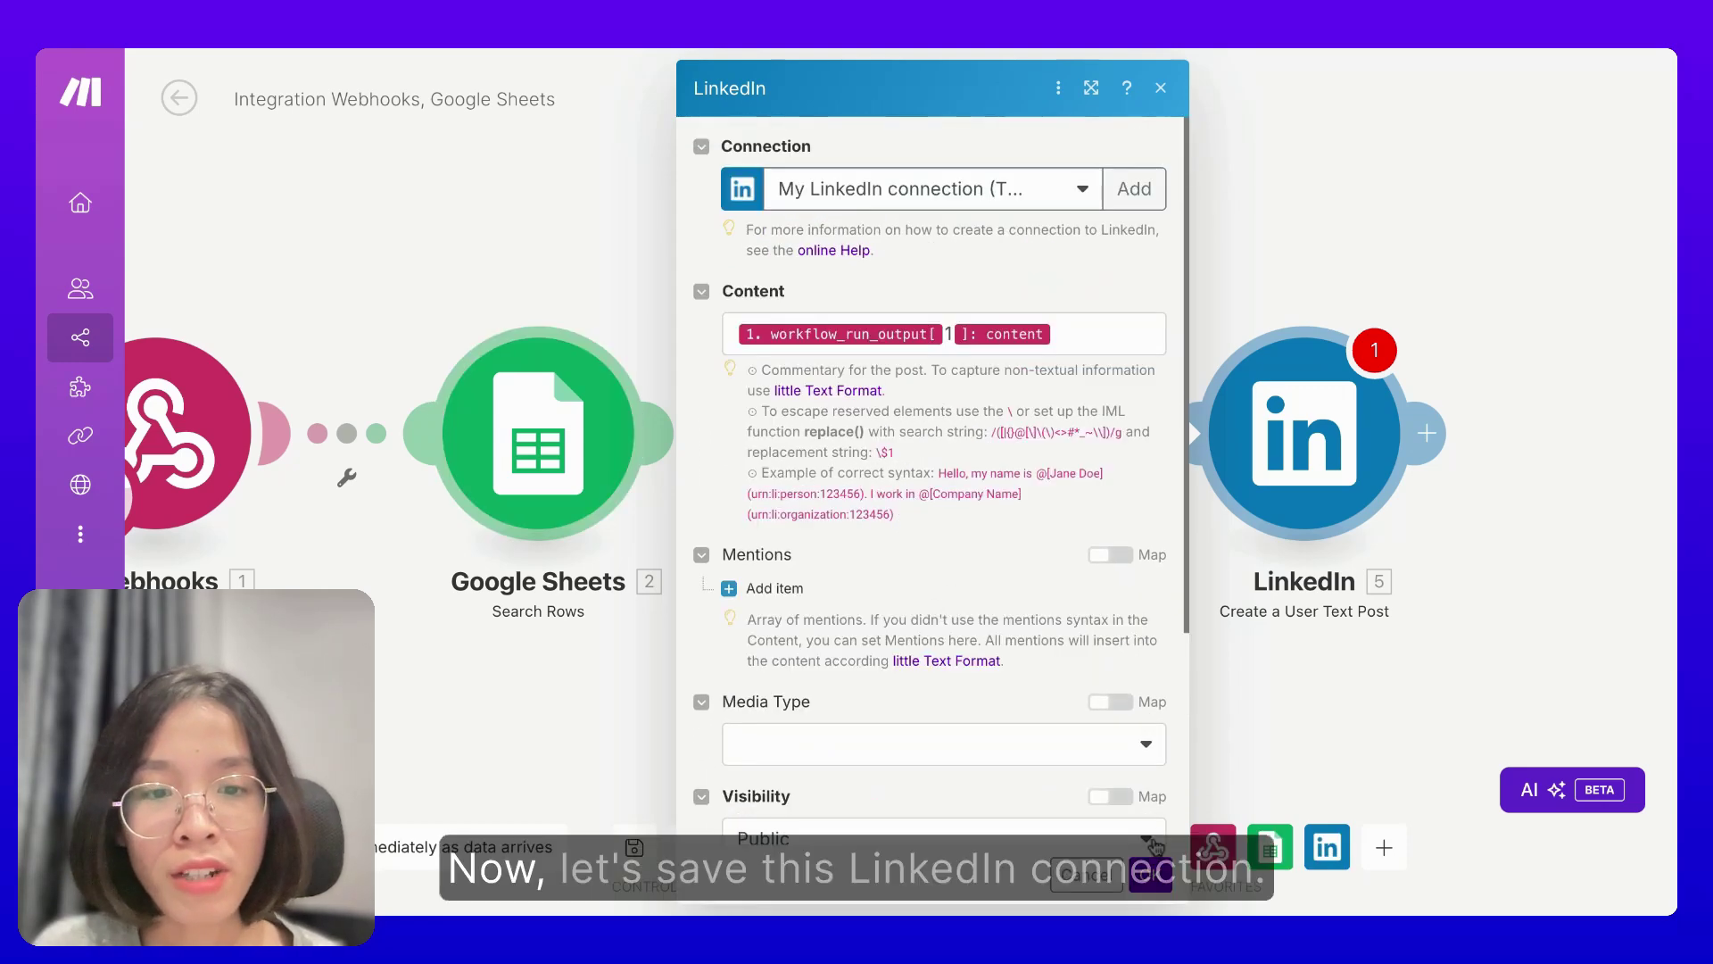
click(1150, 883)
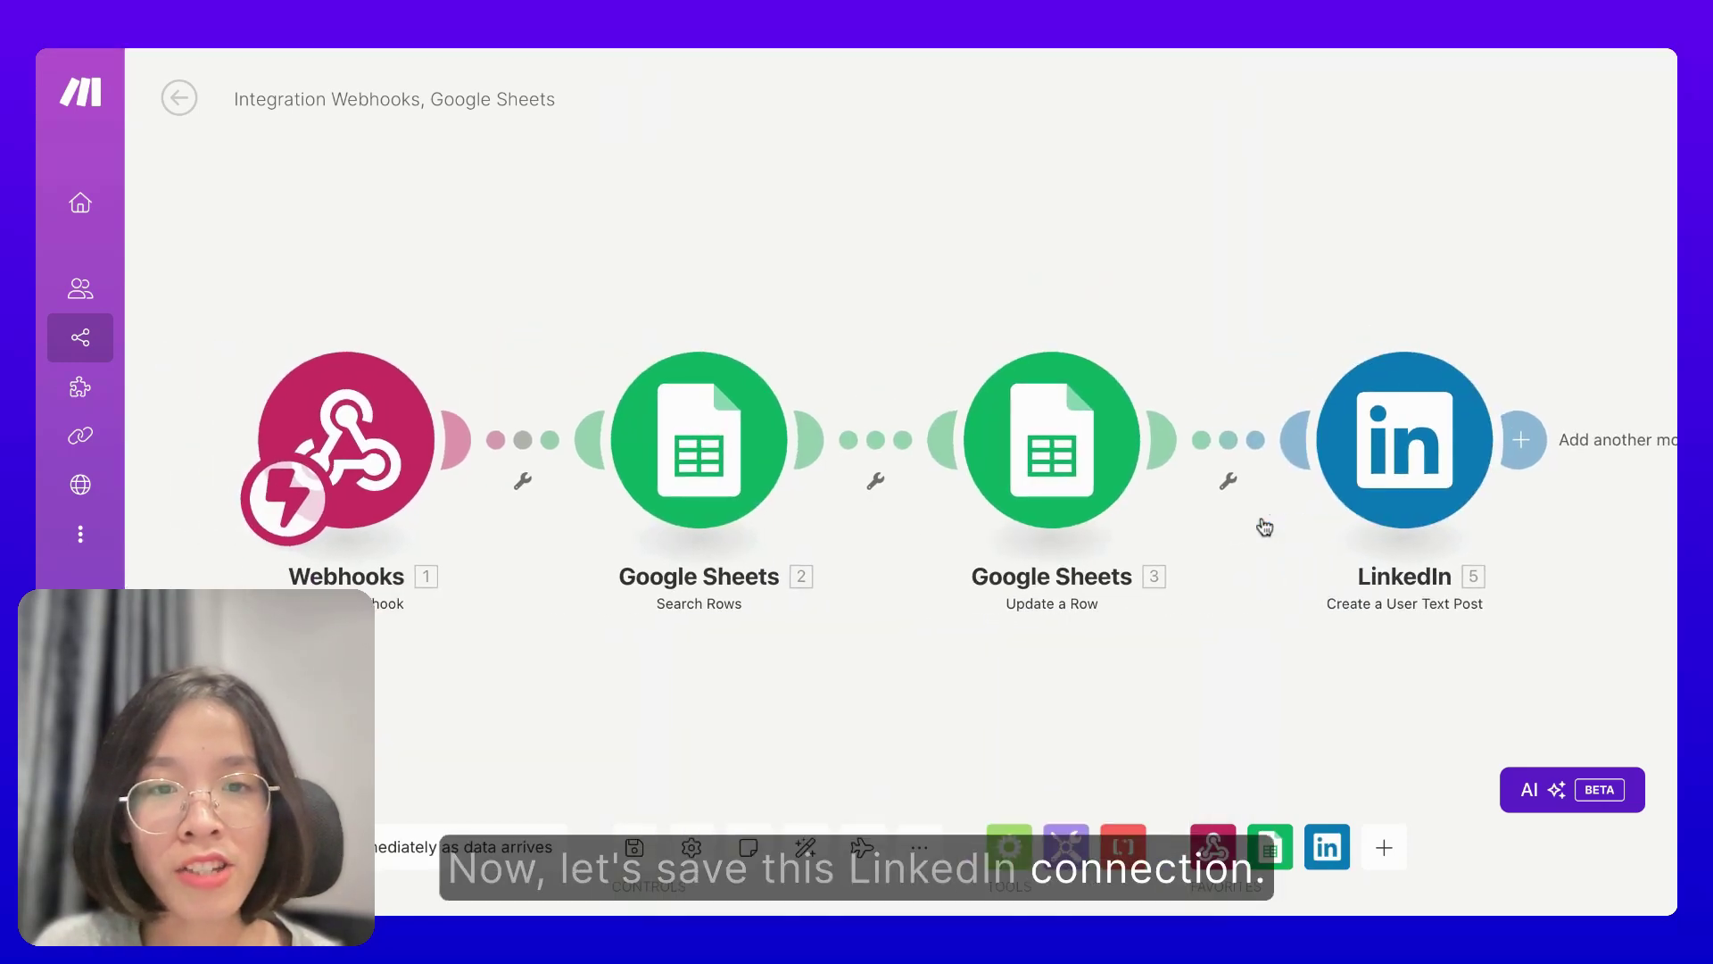
- Switch to the MindPal YouTube Video List Google Sheet
click(394, 92)
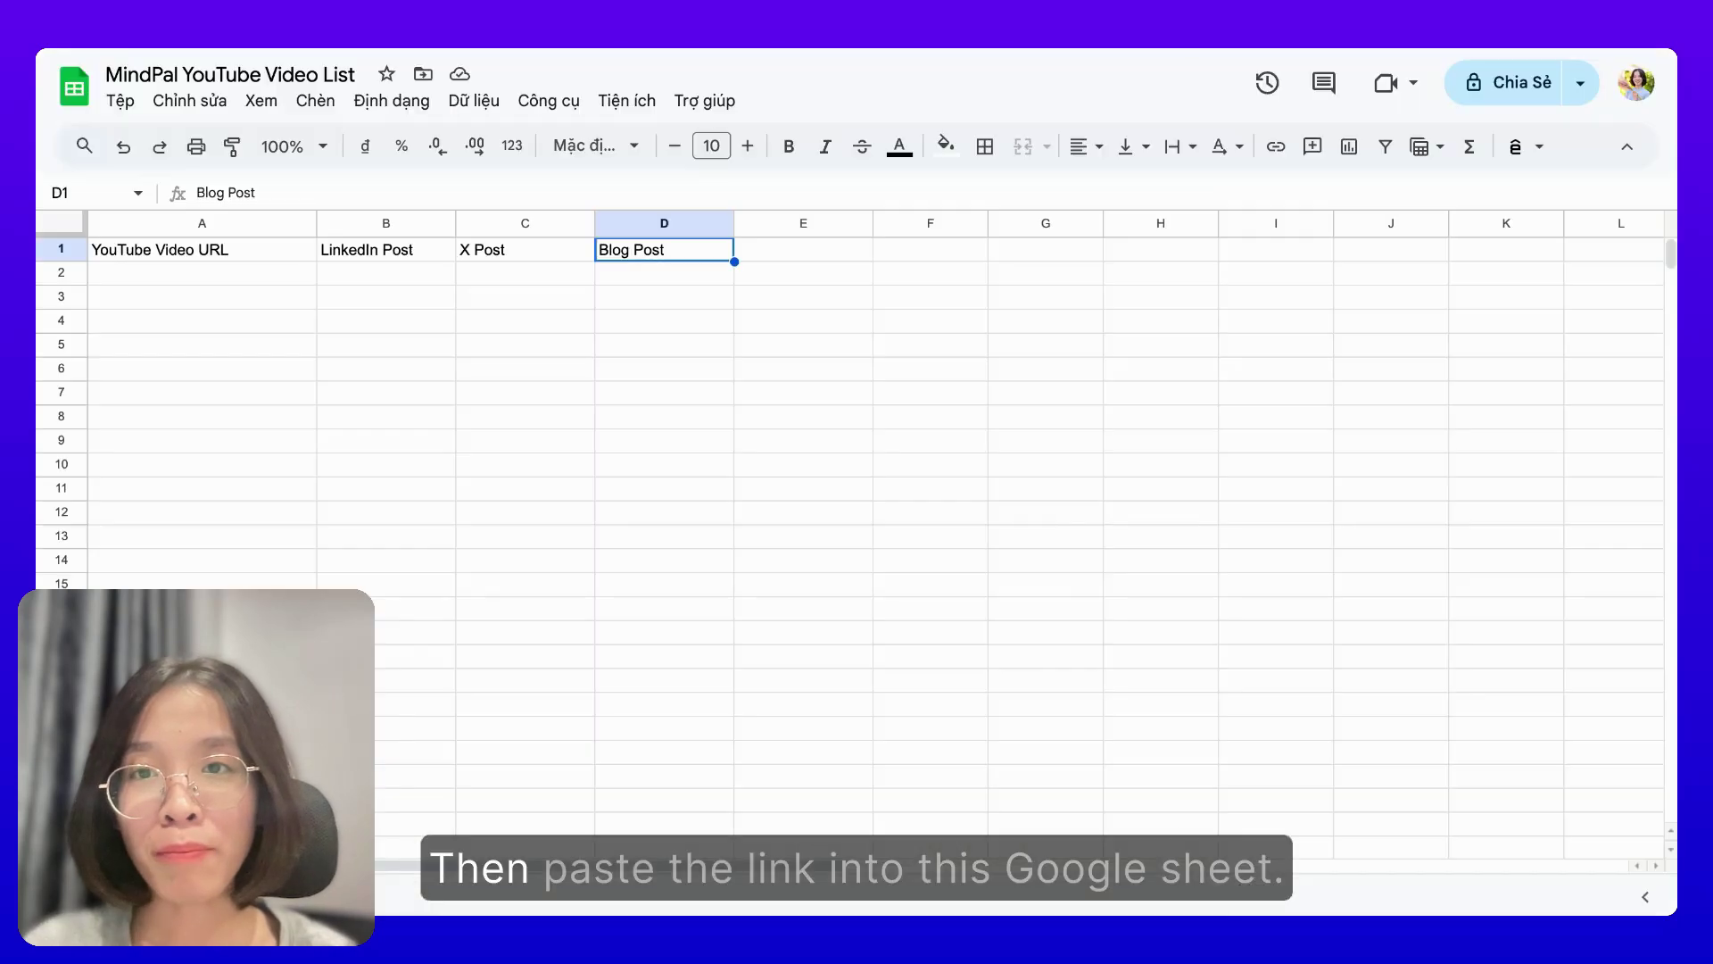
- Select cell A2 under YouTube Video URL
click(148, 279)
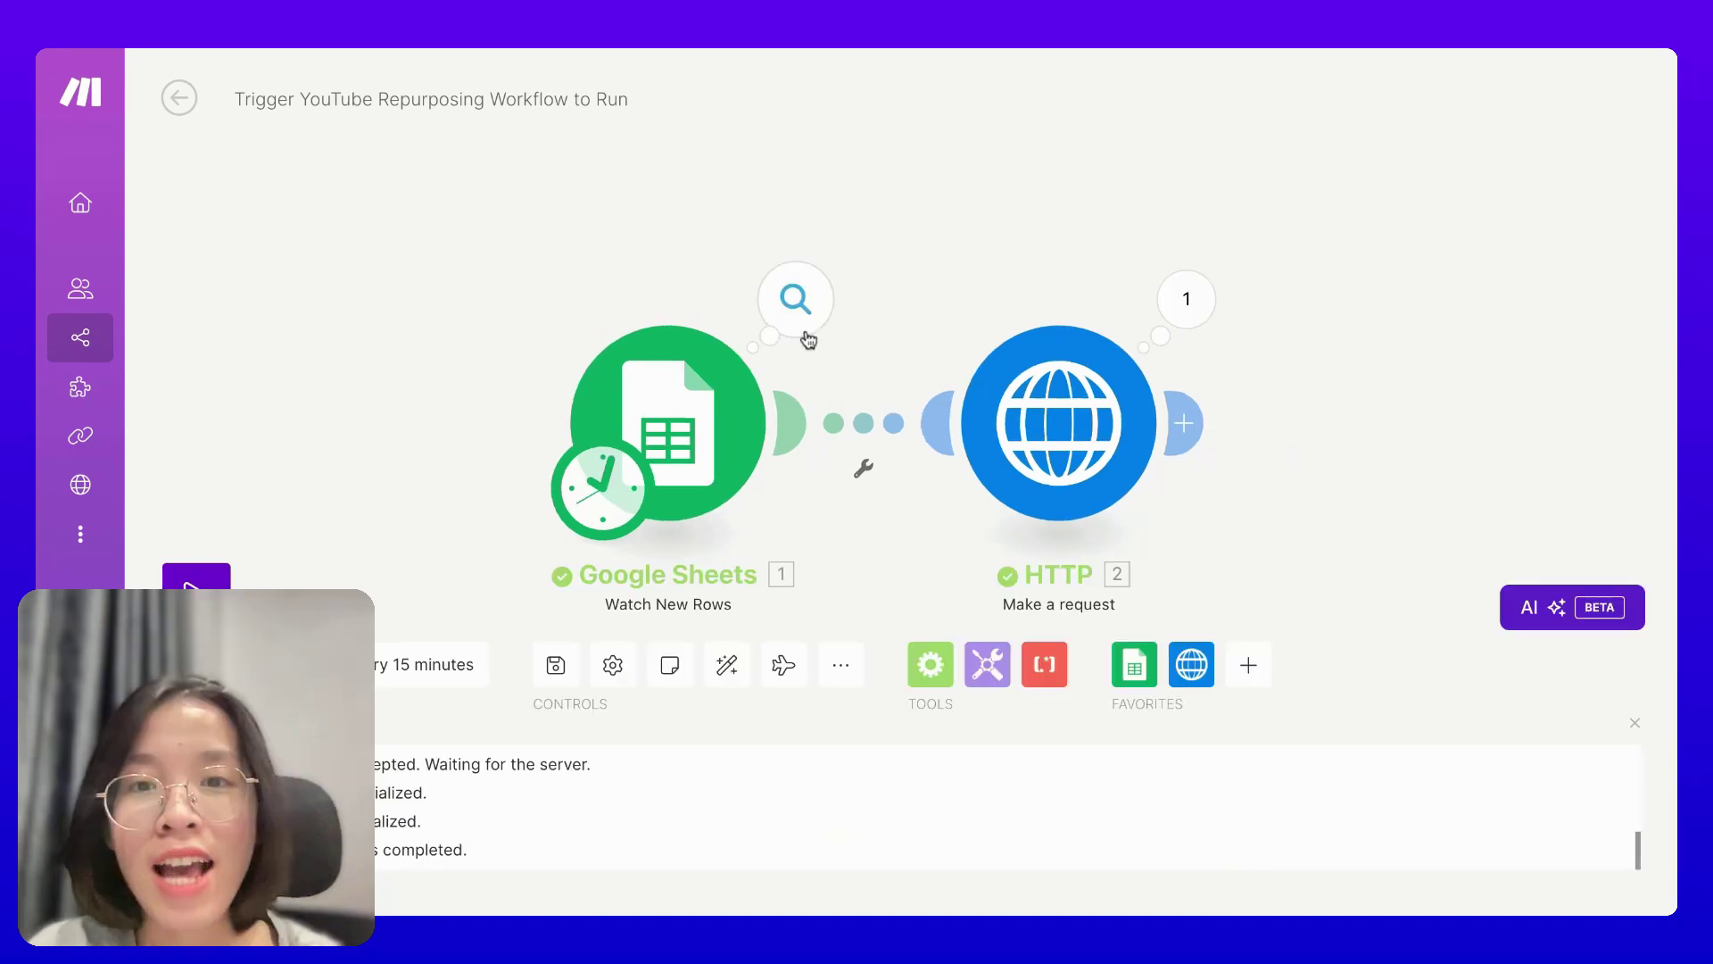
- Check the Google Sheets trigger output for the detected YouTube URL in row 2
click(794, 300)
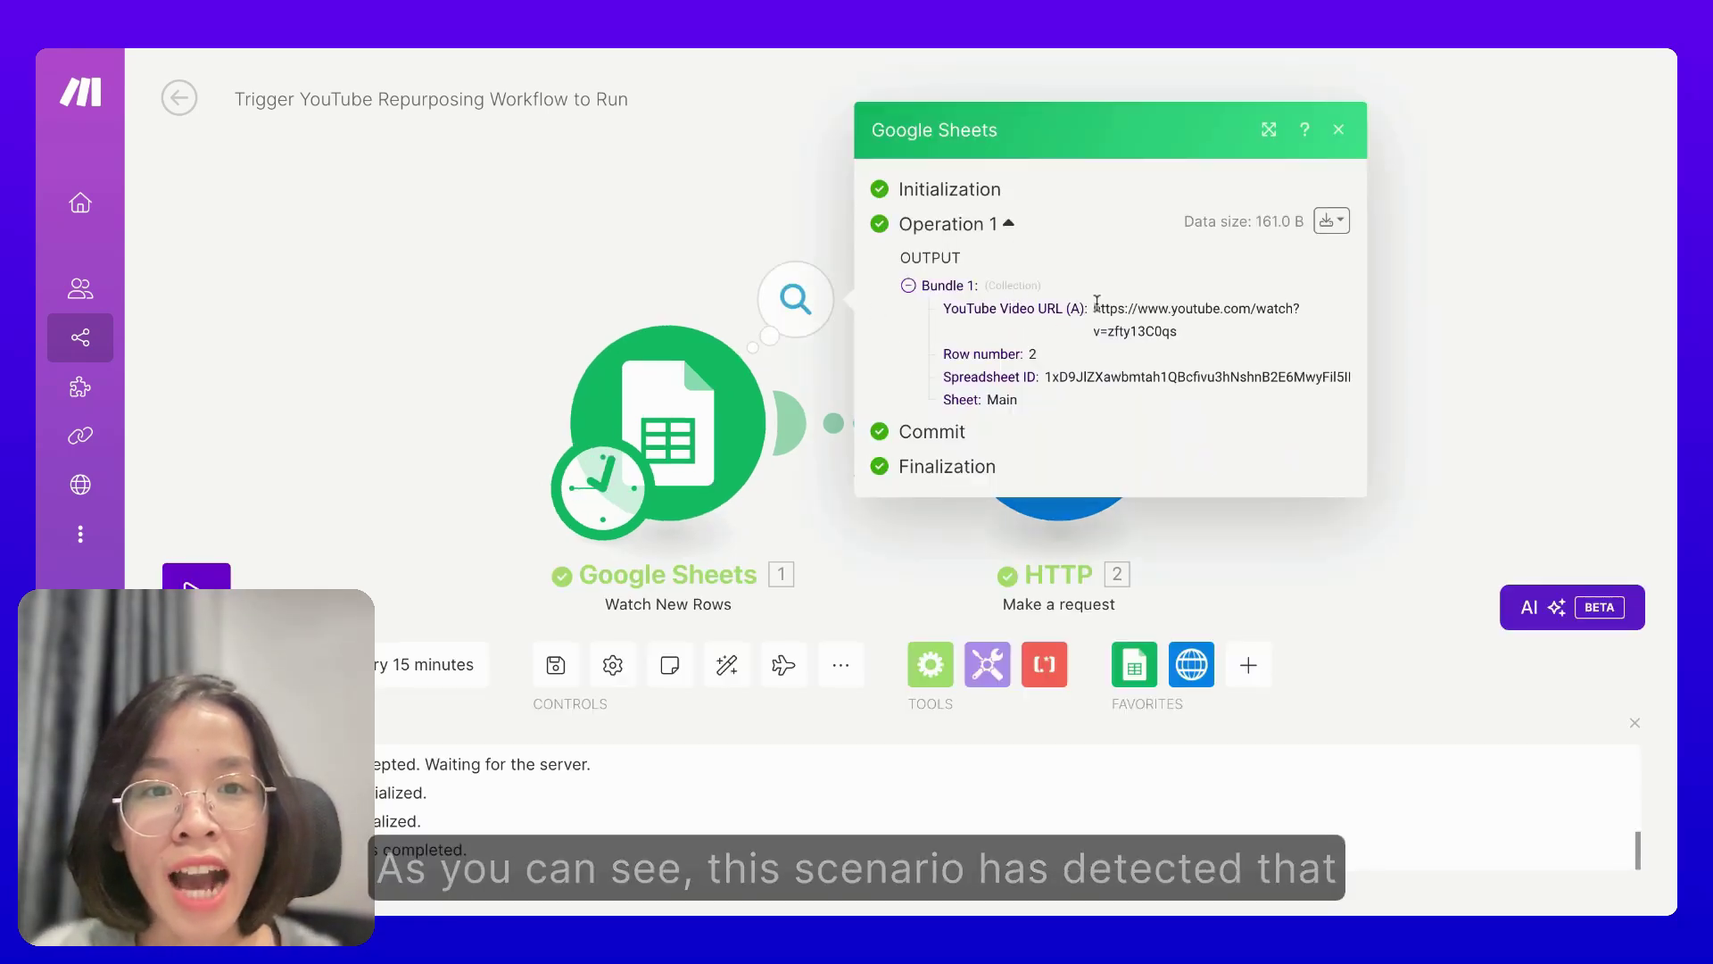
drag(1094, 308, 1177, 336)
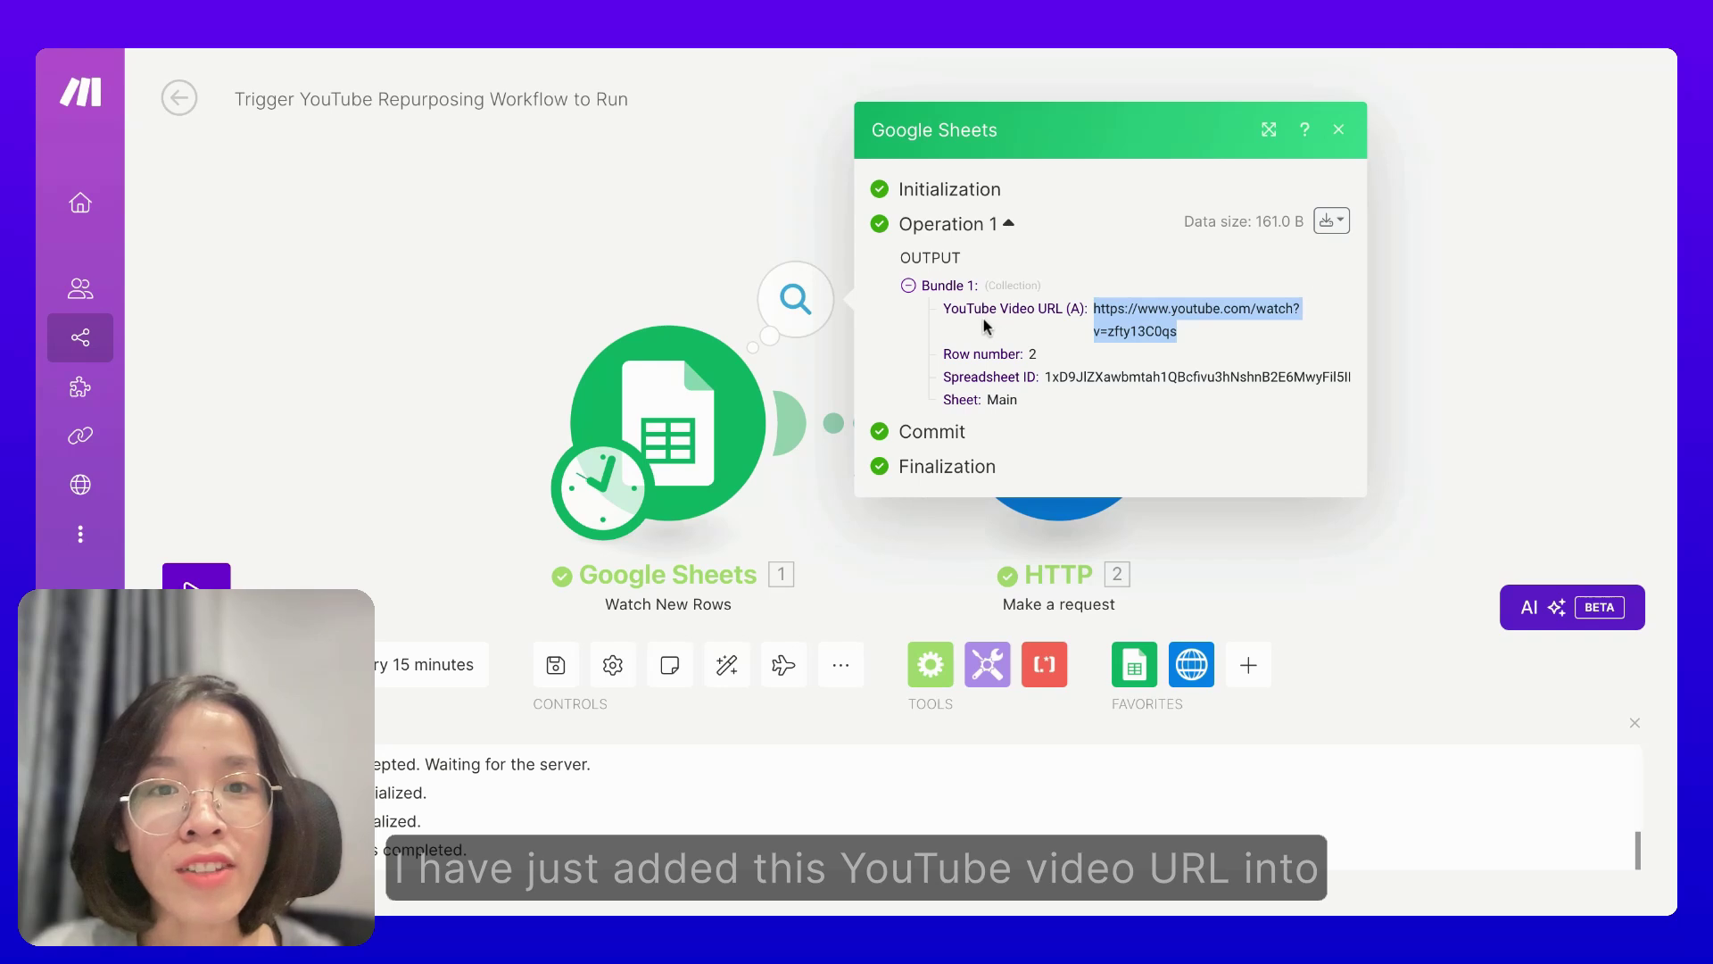
drag(943, 354, 1126, 360)
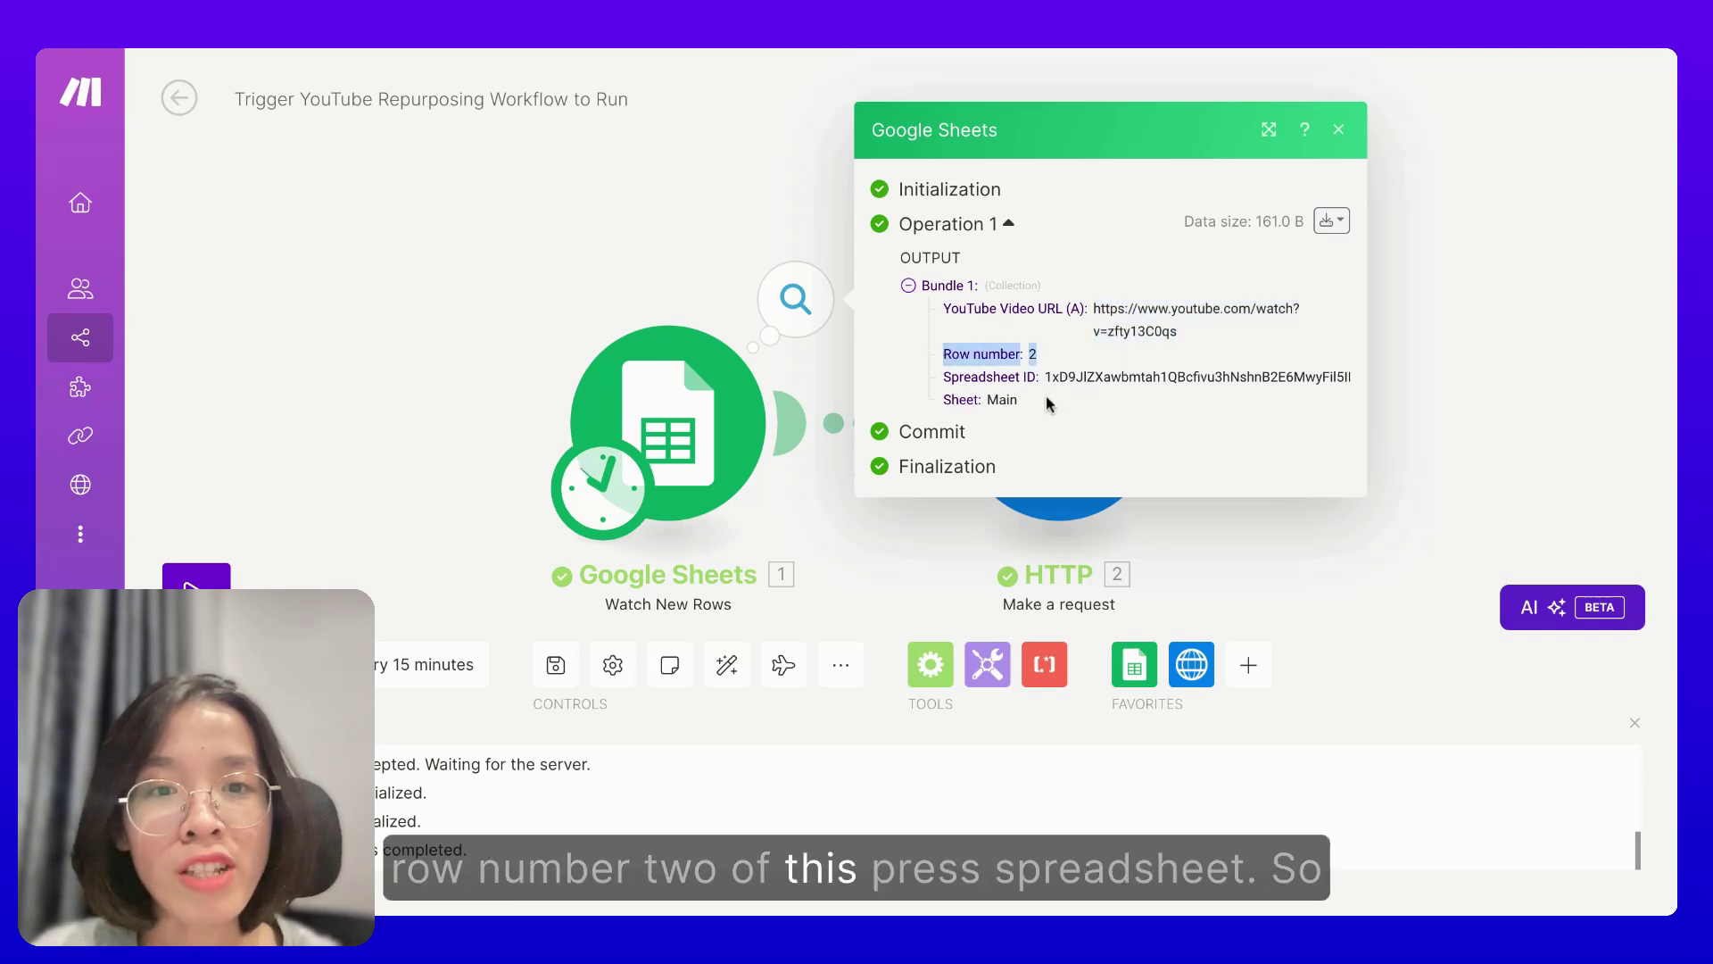
click(1472, 302)
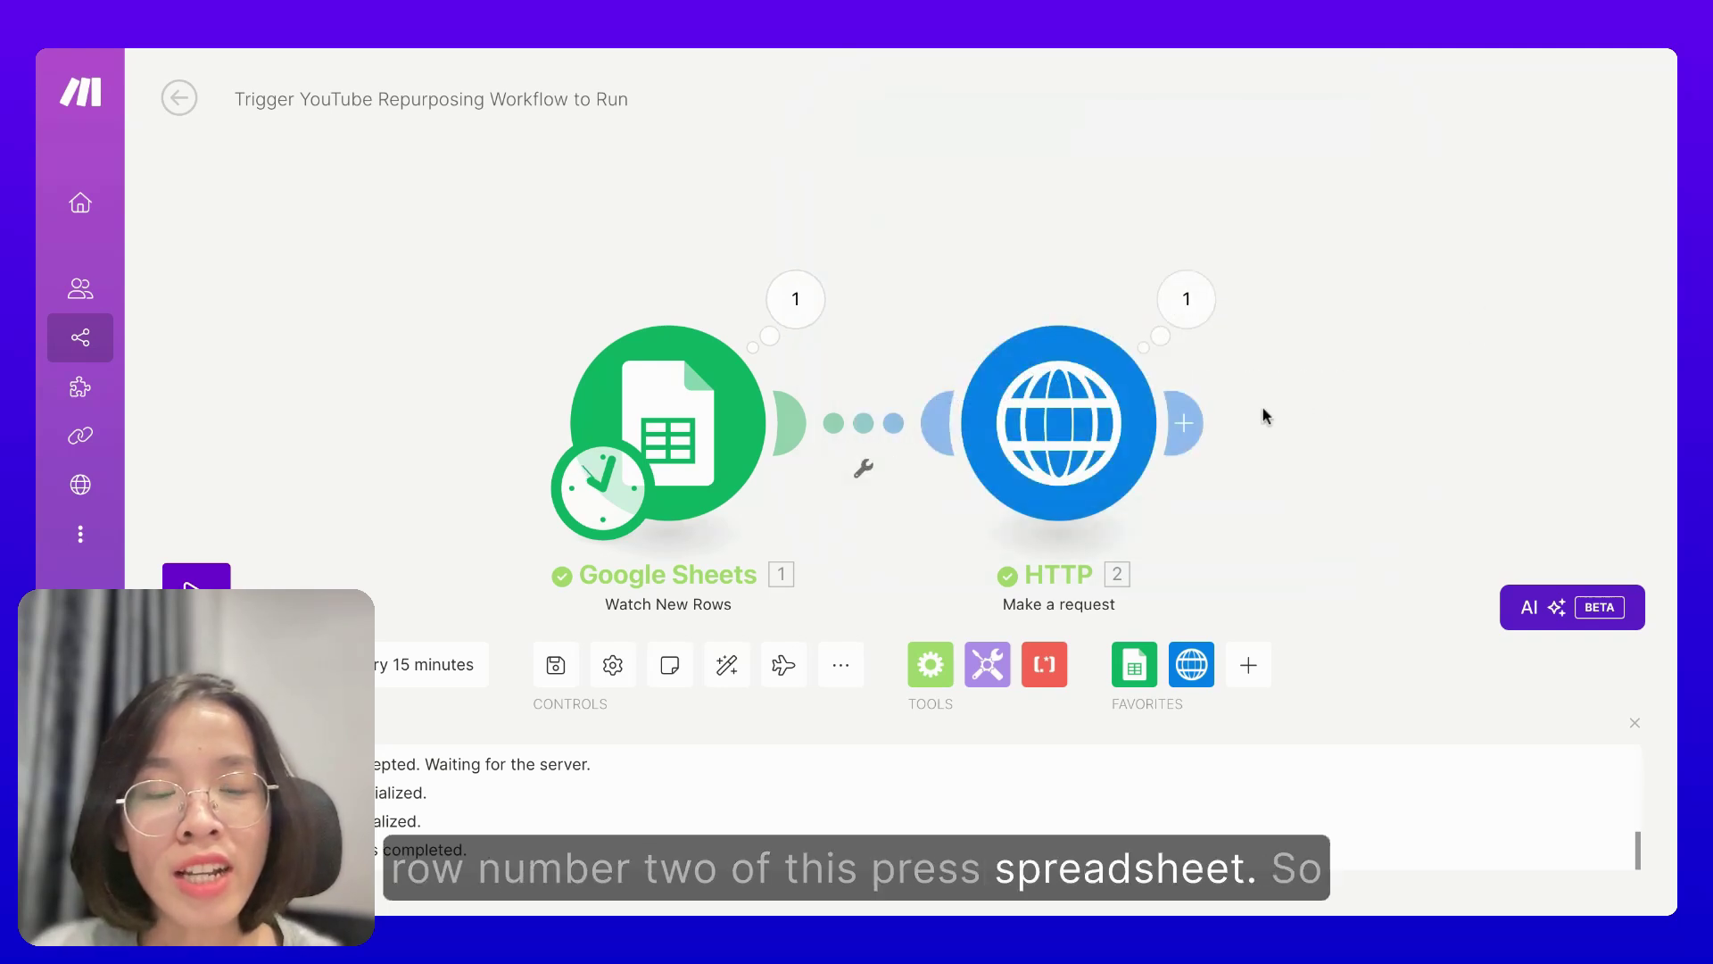
- Check the URL sent by the HTTP request, then view MindPal's workflow run results
click(1194, 307)
drag(737, 313, 921, 432)
click(1280, 230)
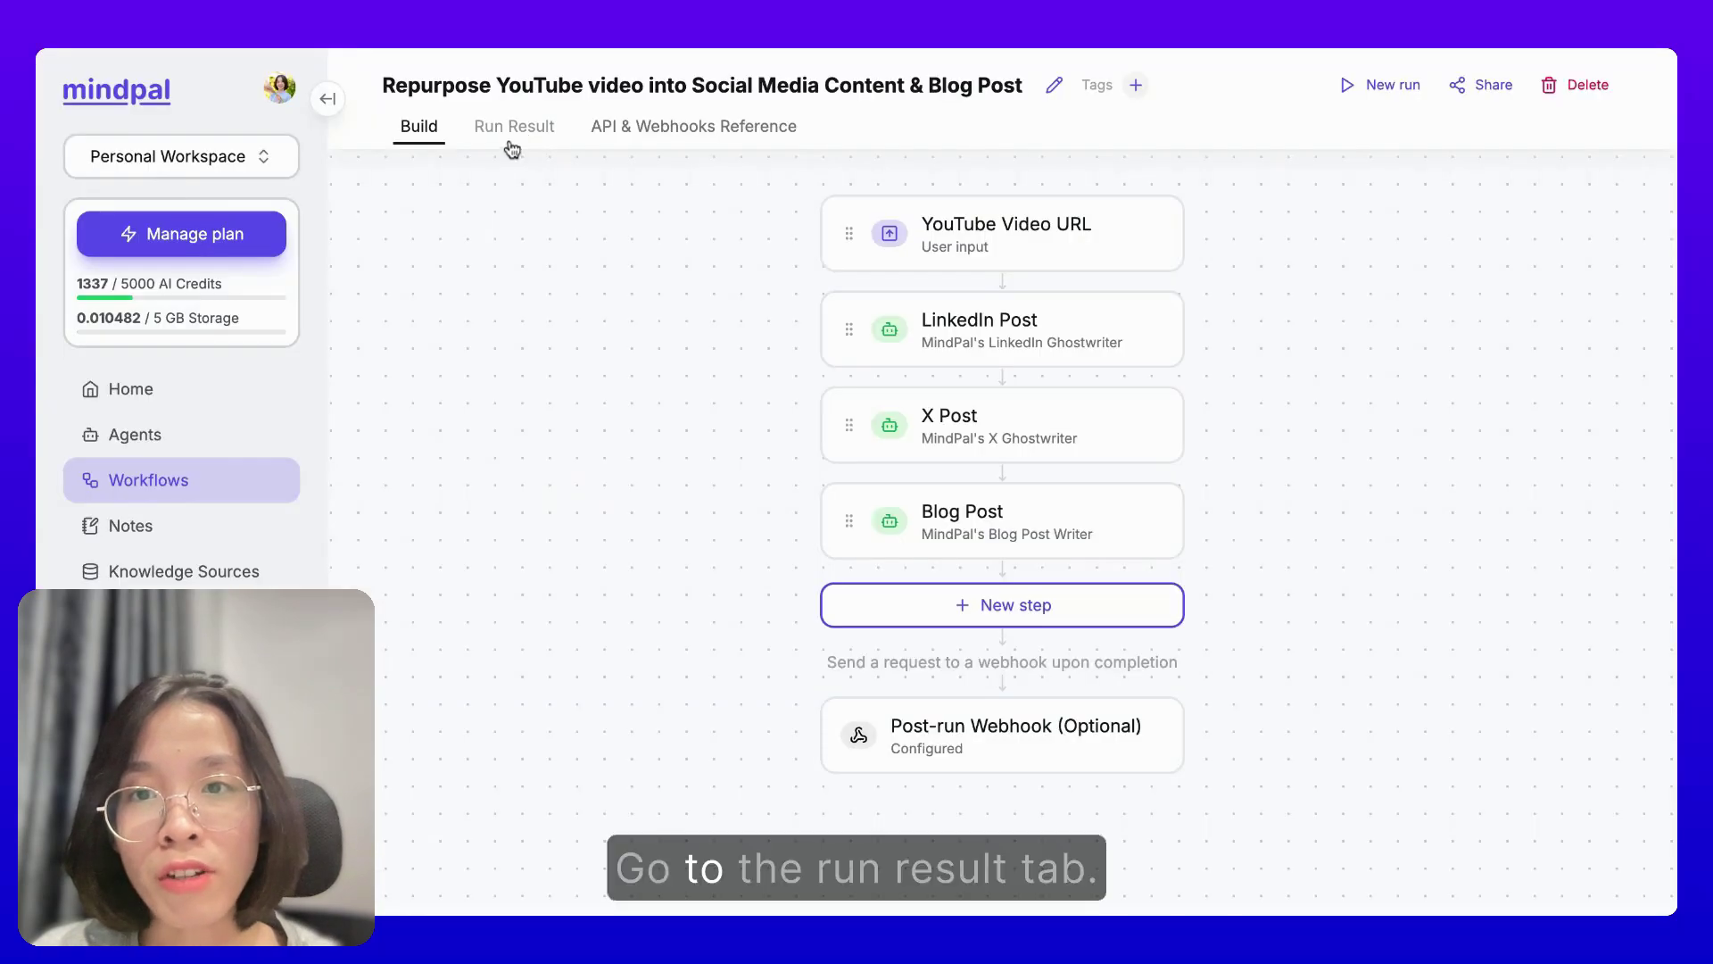
click(512, 141)
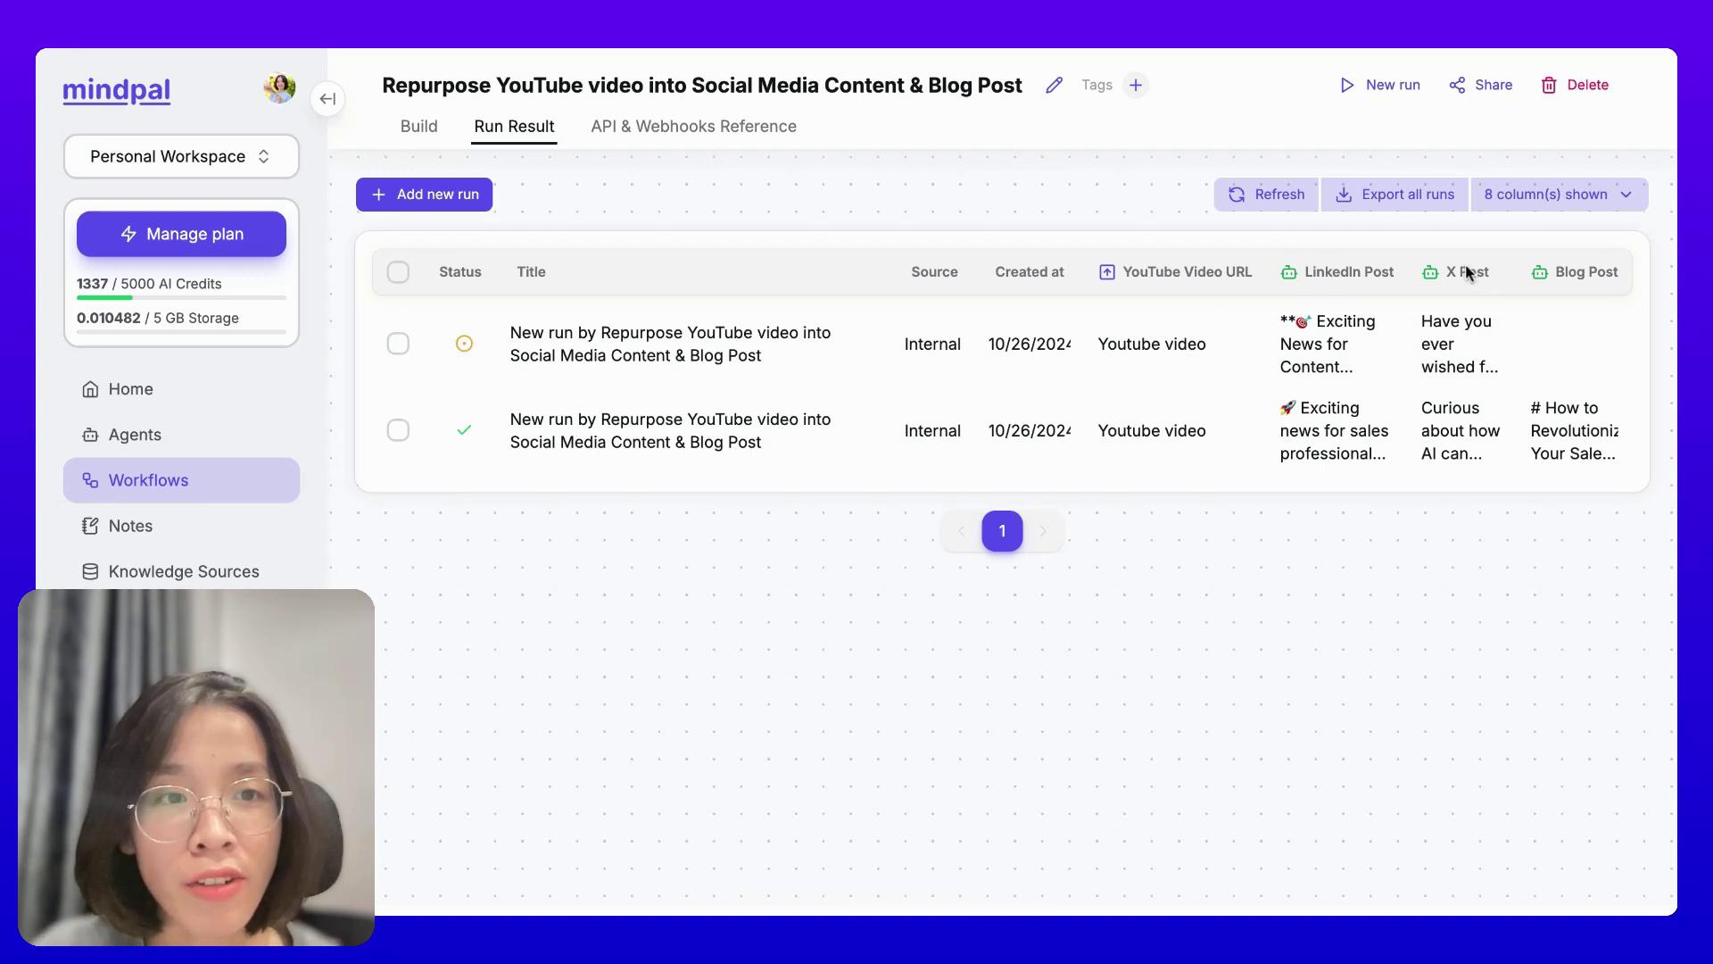
- Refresh MindPal's run list and open the details of the newest completed run
click(1266, 194)
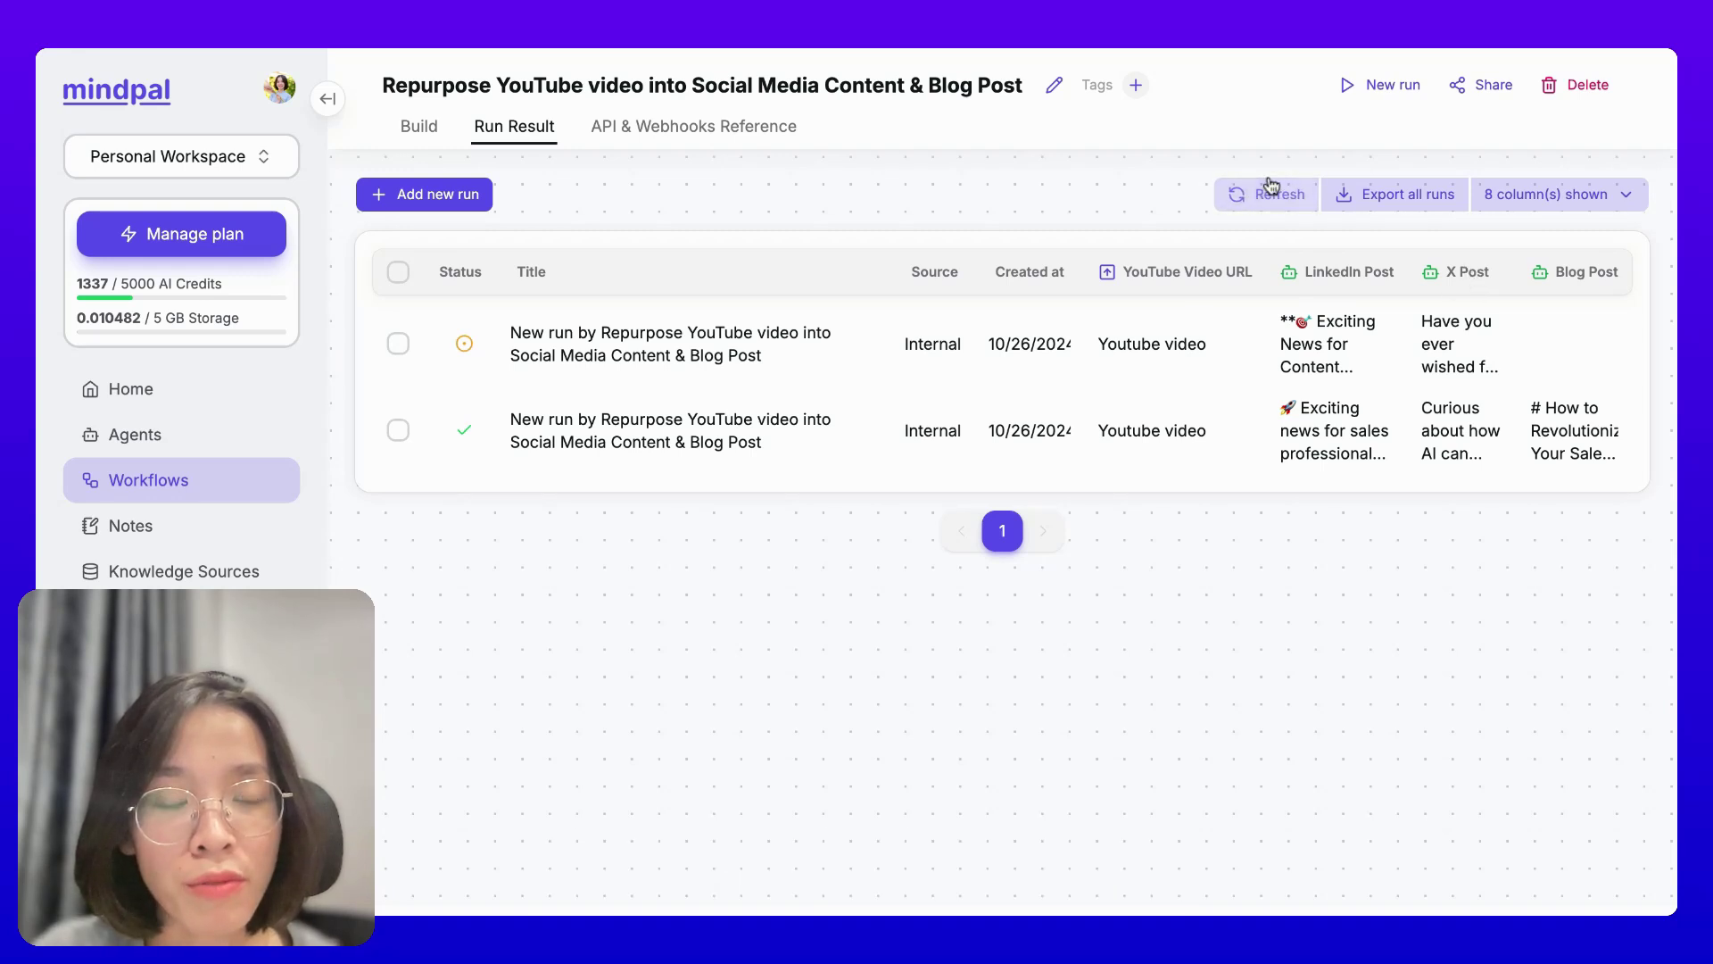
click(398, 345)
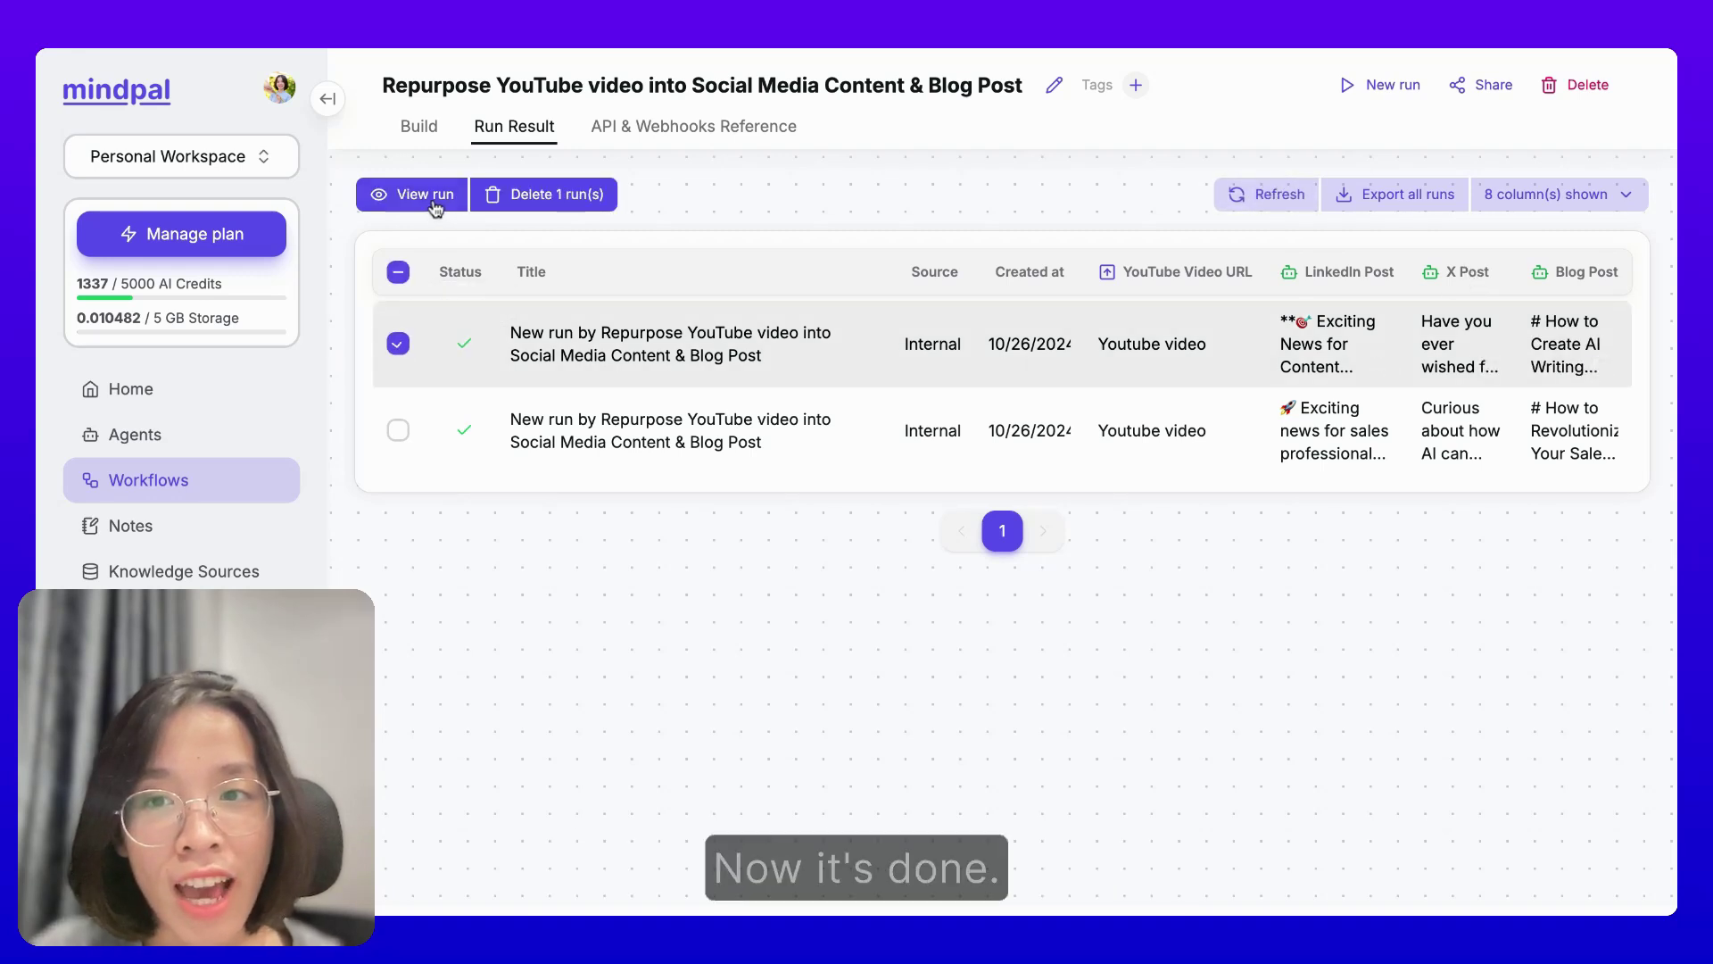
click(815, 293)
scroll(692, 500, down, 3)
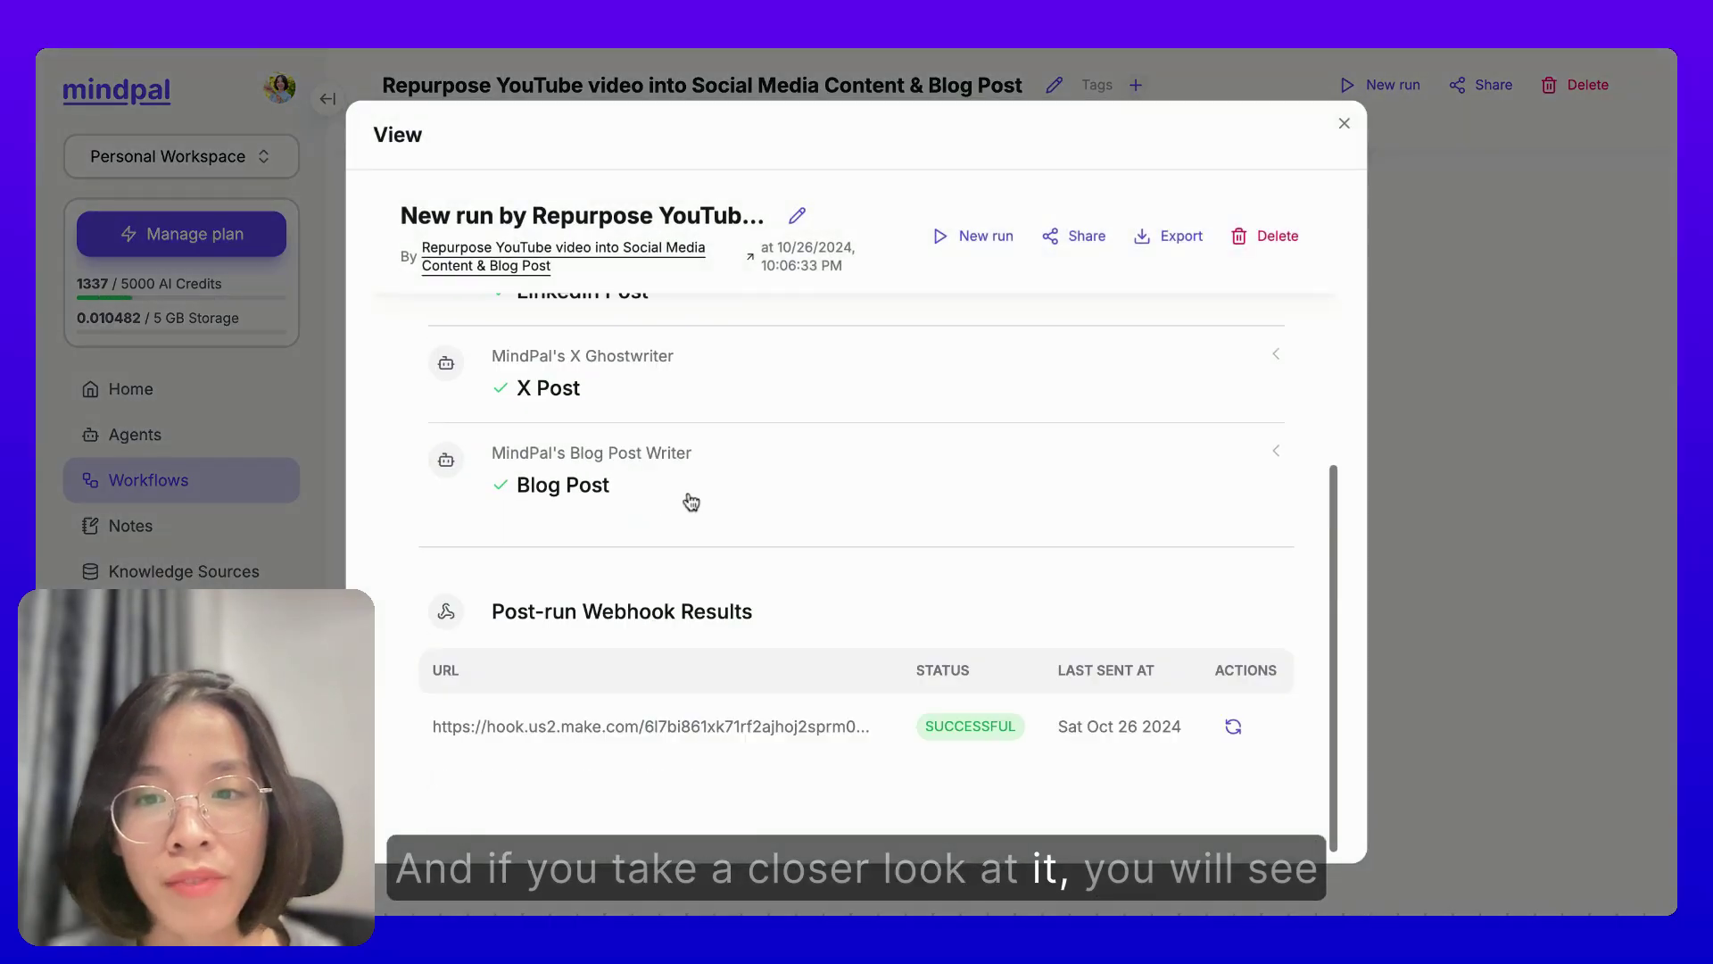
scroll(689, 496, up, 3)
- Review the generated LinkedIn, X and blog posts and the post-run webhook delivery results
click(691, 491)
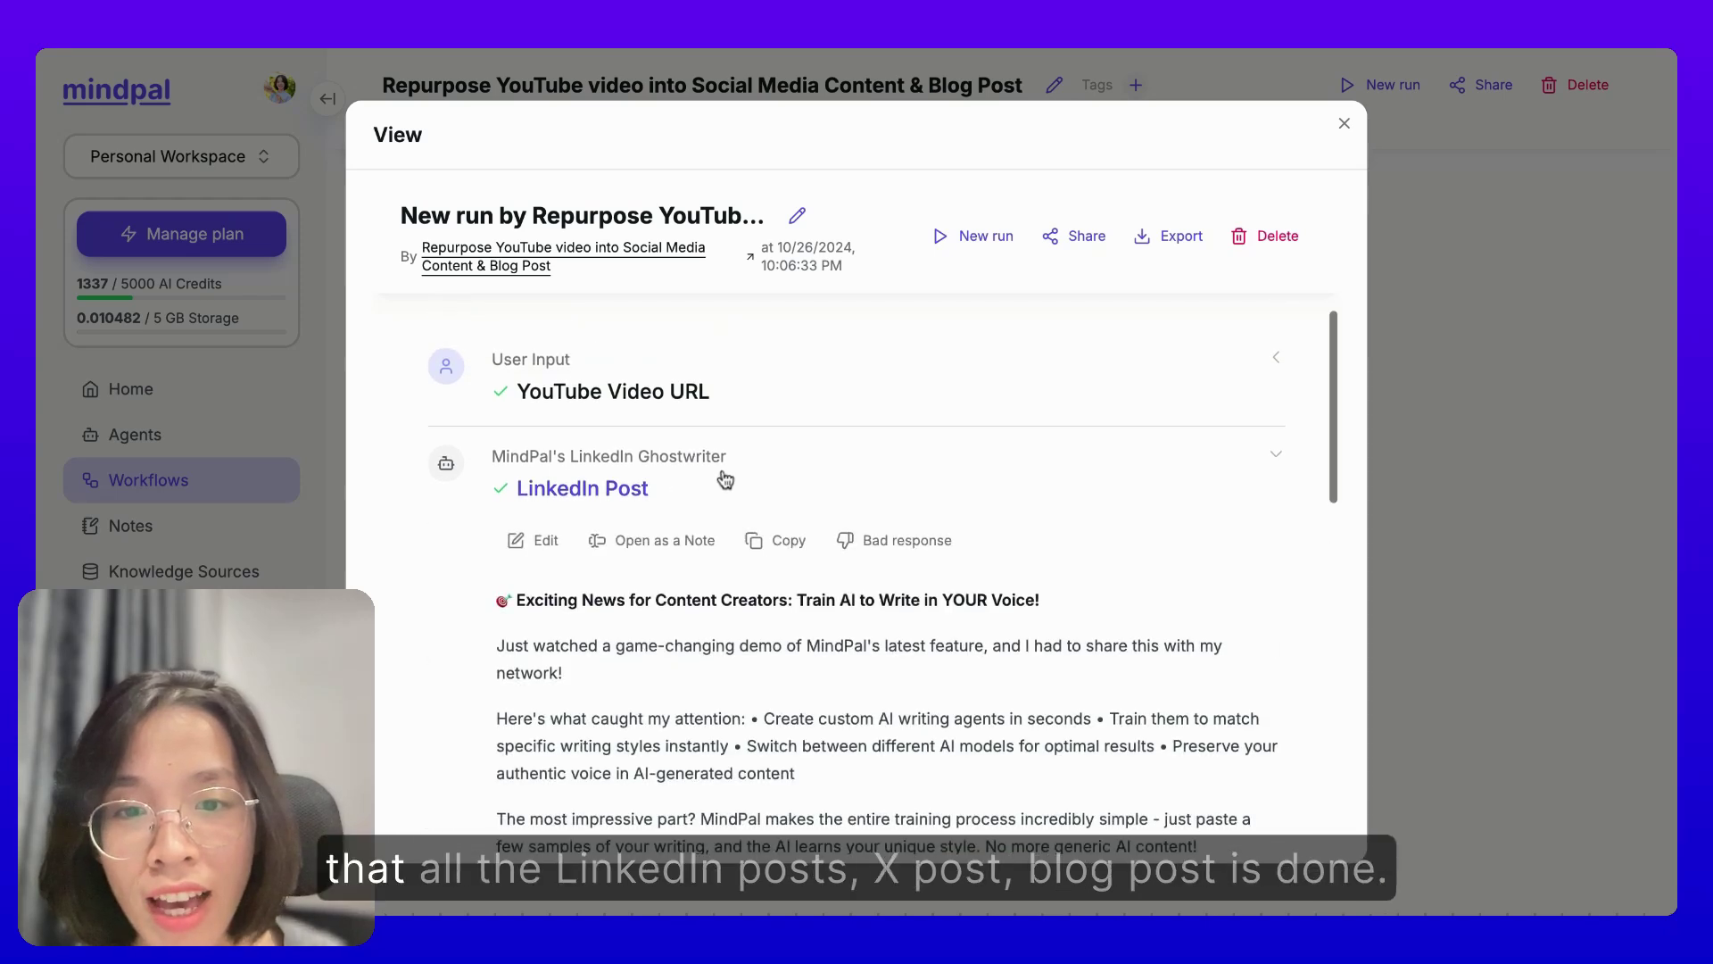
scroll(704, 486, down, 1)
click(619, 489)
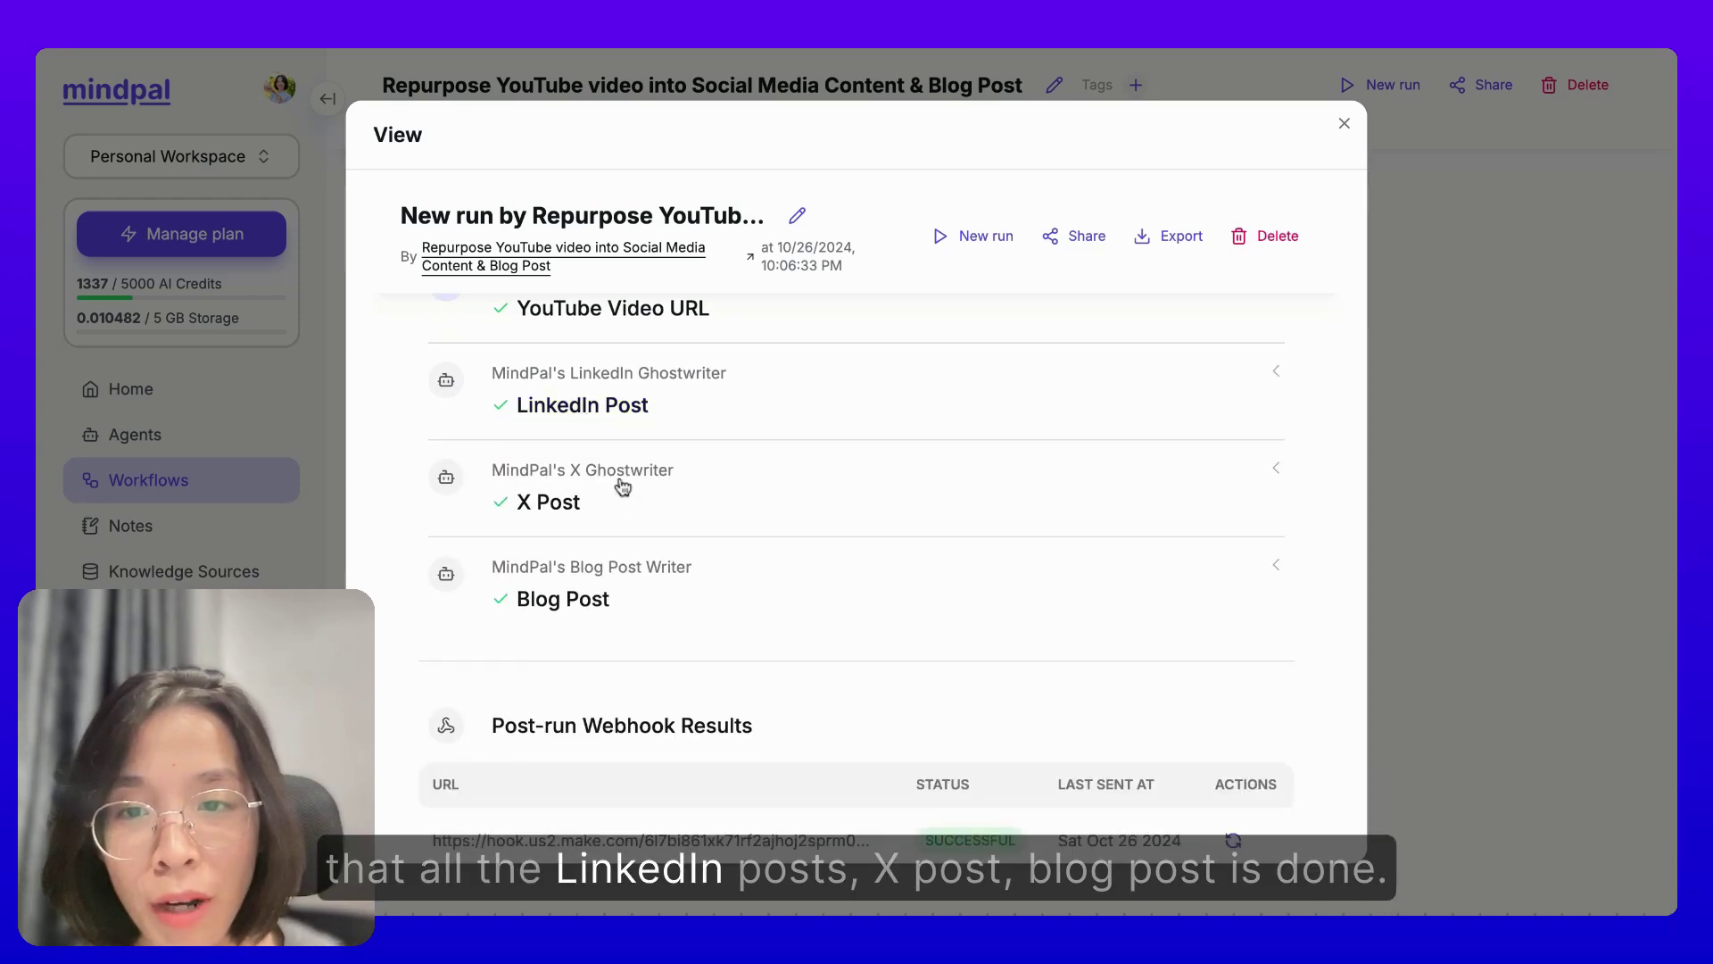
click(635, 509)
click(639, 584)
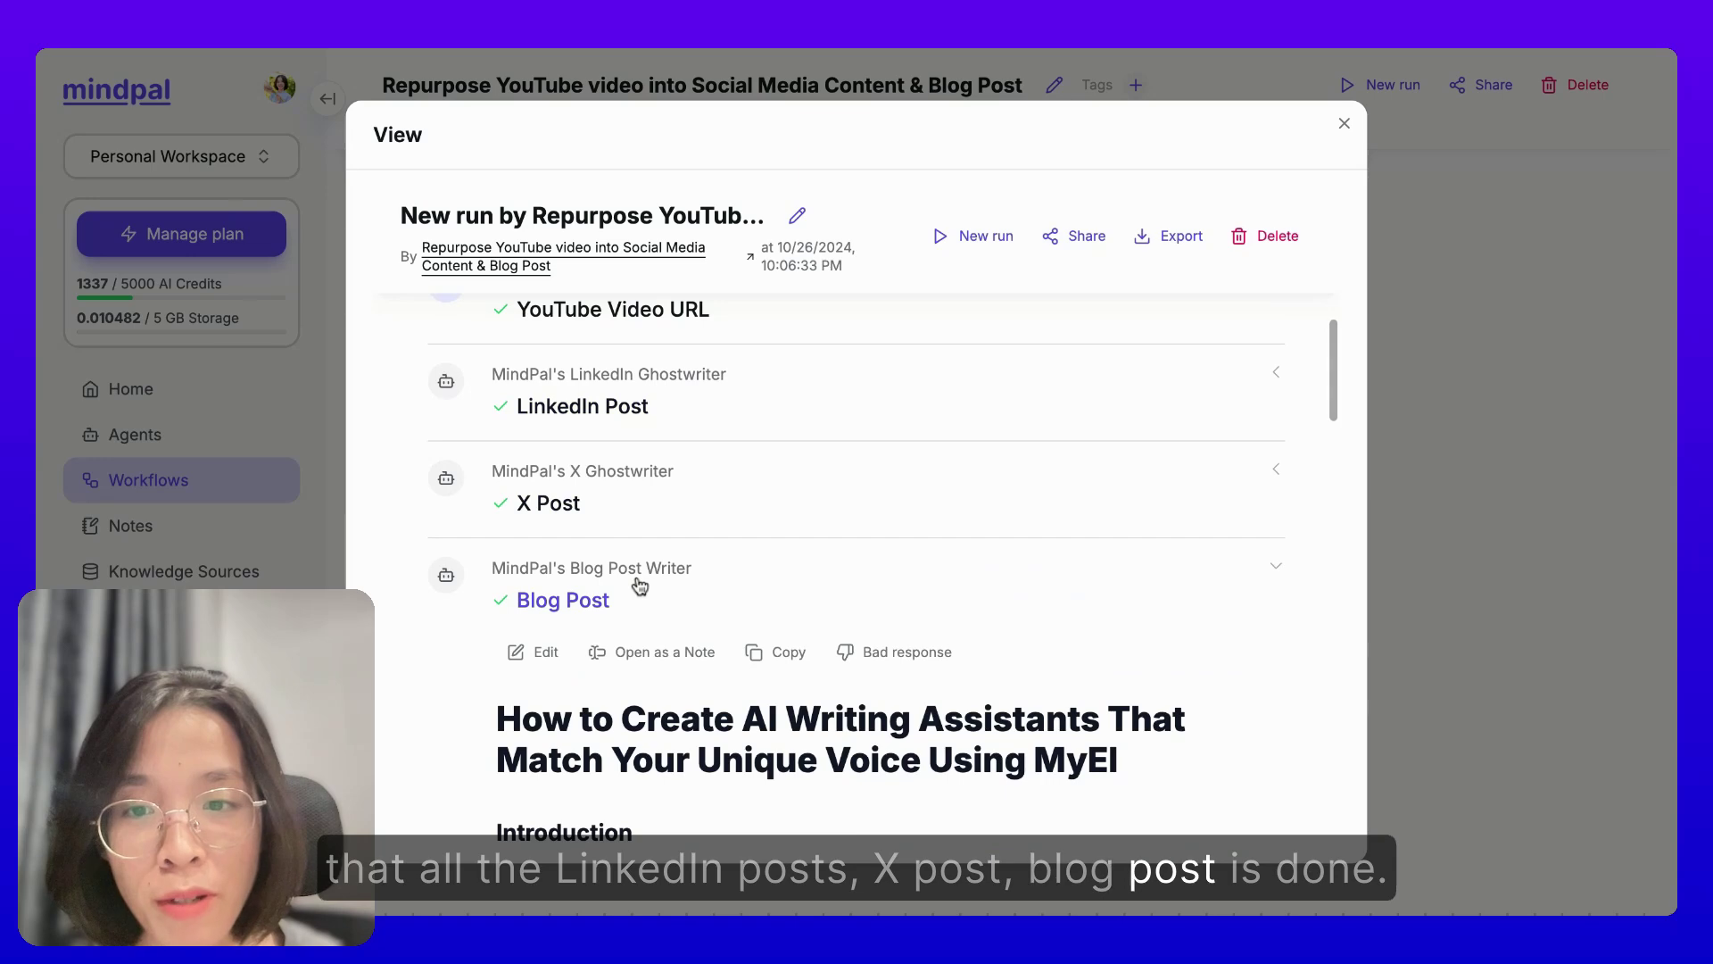
click(638, 586)
drag(492, 612, 681, 615)
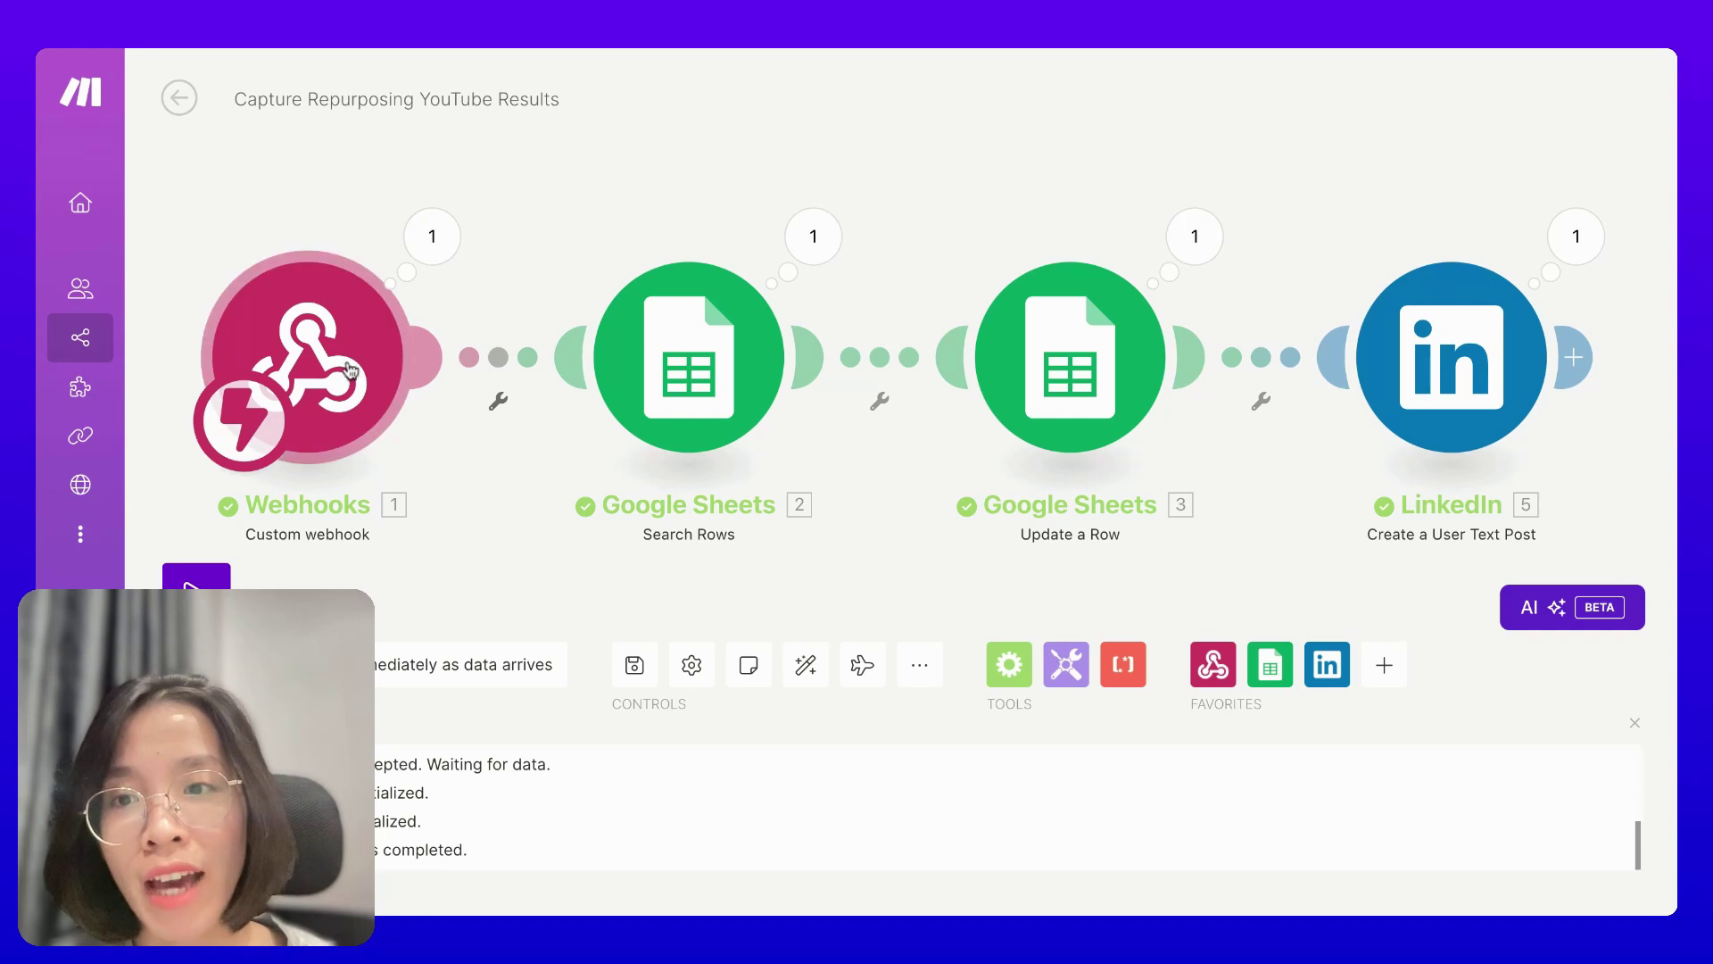
- Inspect the Make webhook's received data, expanding both workflow_run_output collections
click(428, 247)
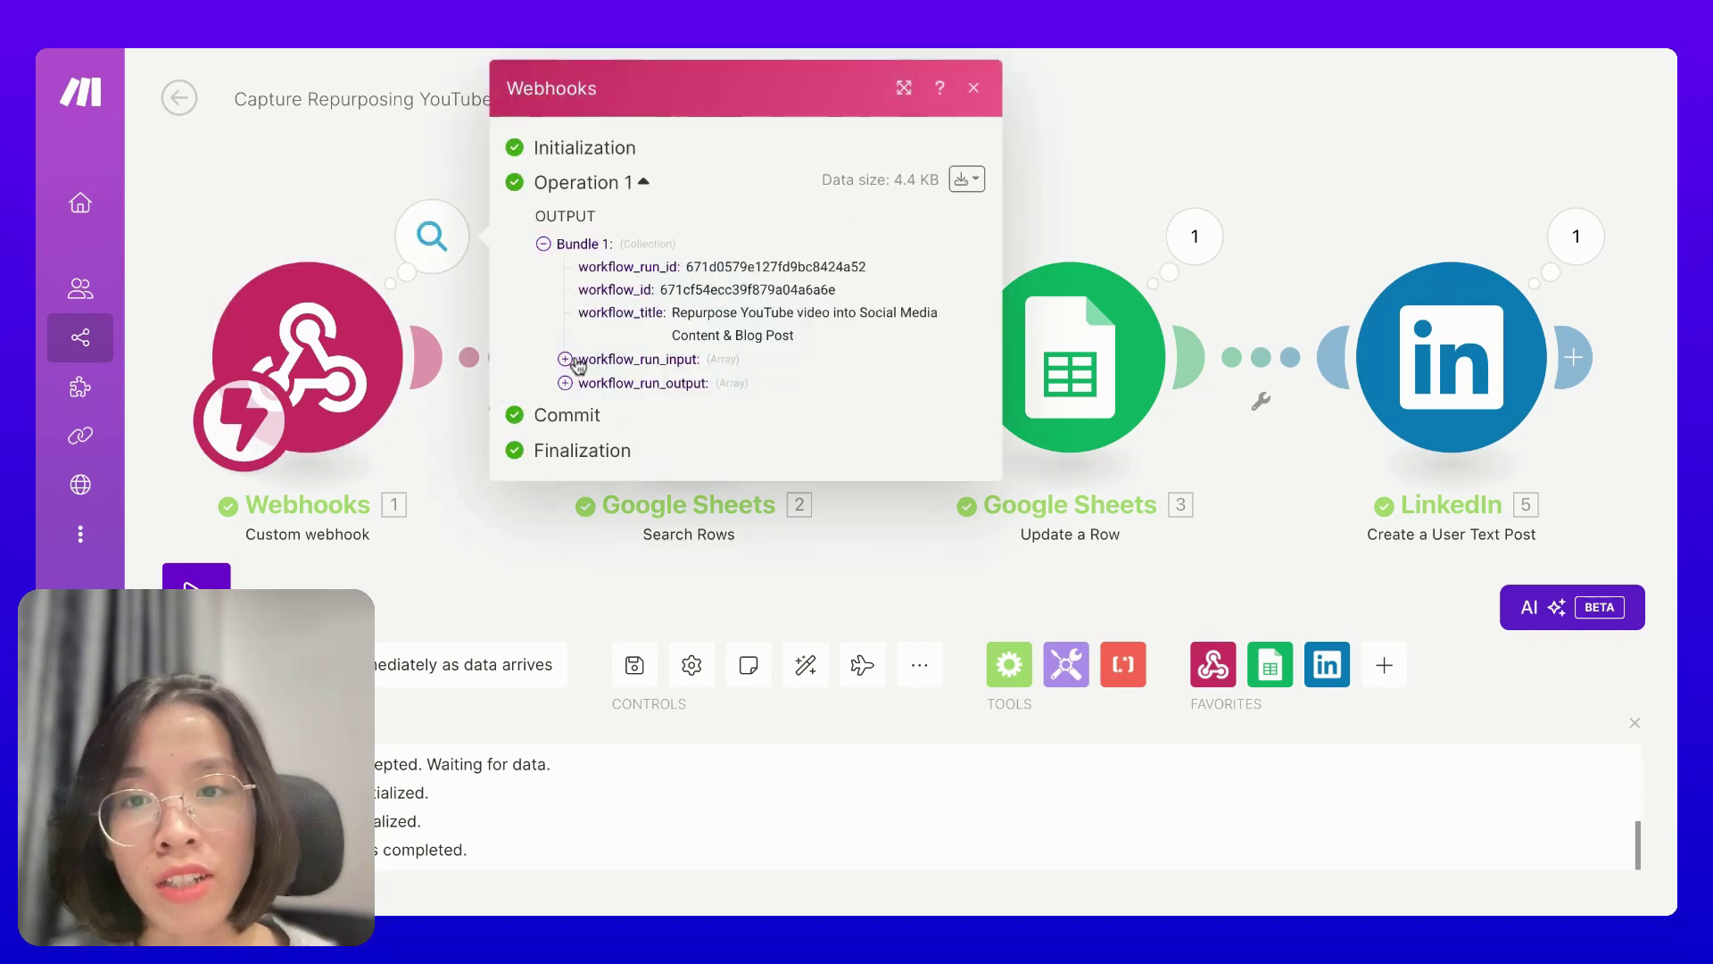
click(565, 383)
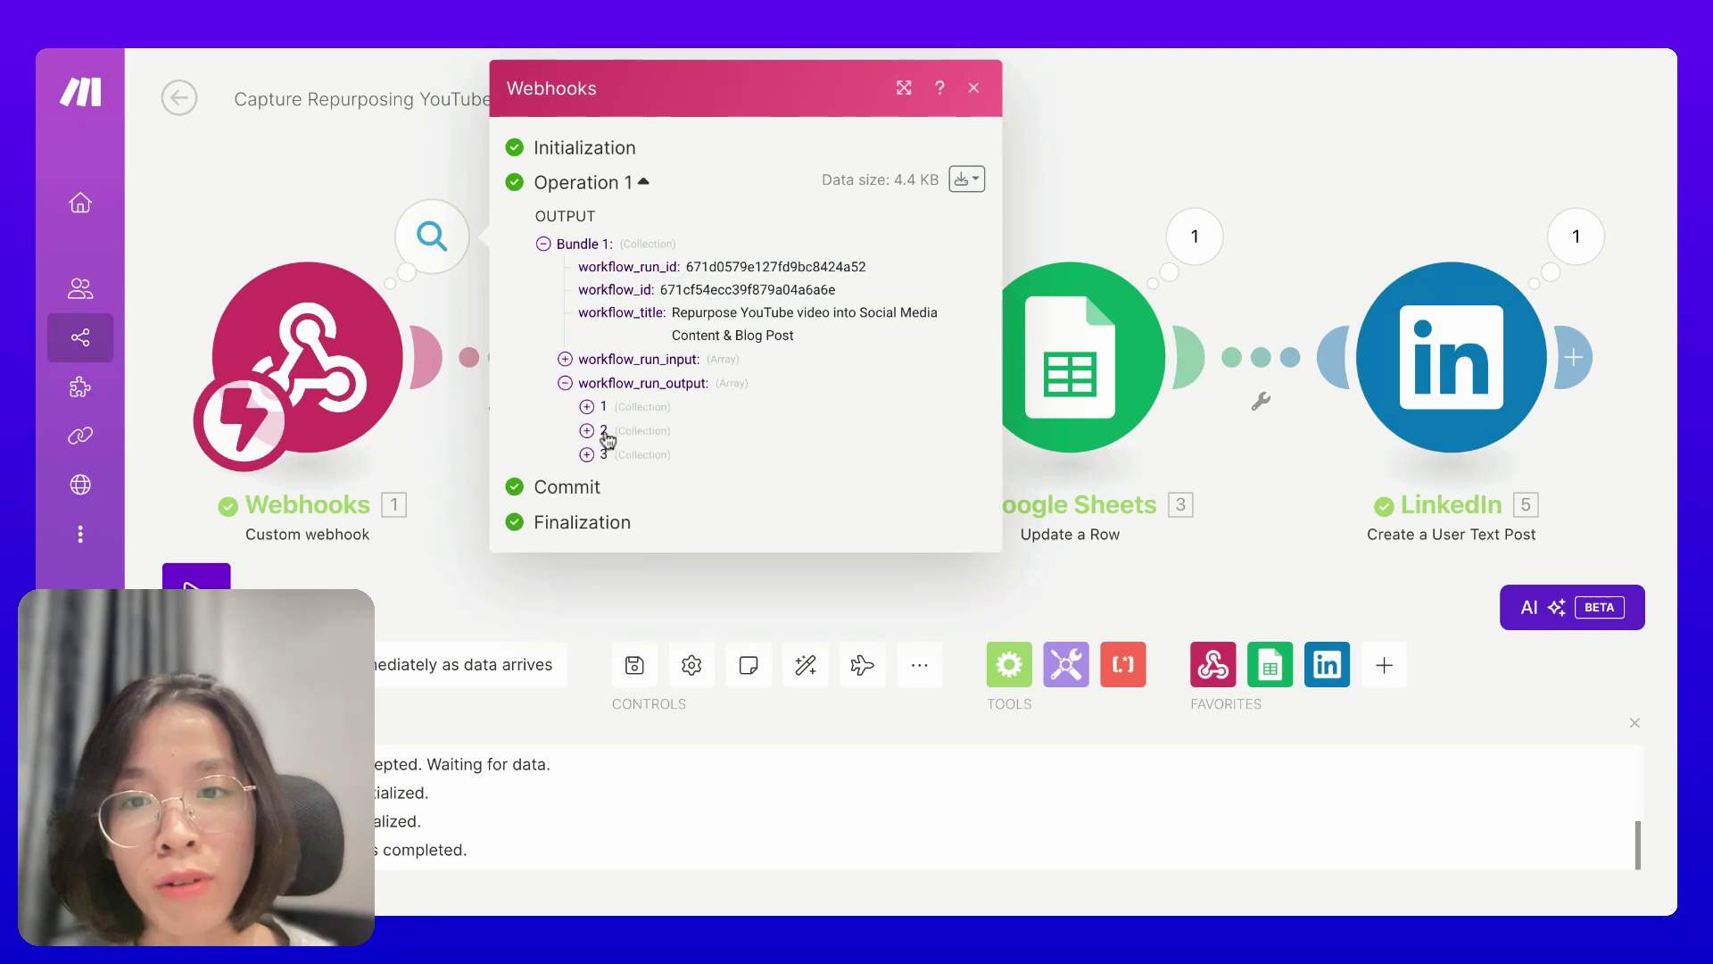
click(587, 431)
key(Escape)
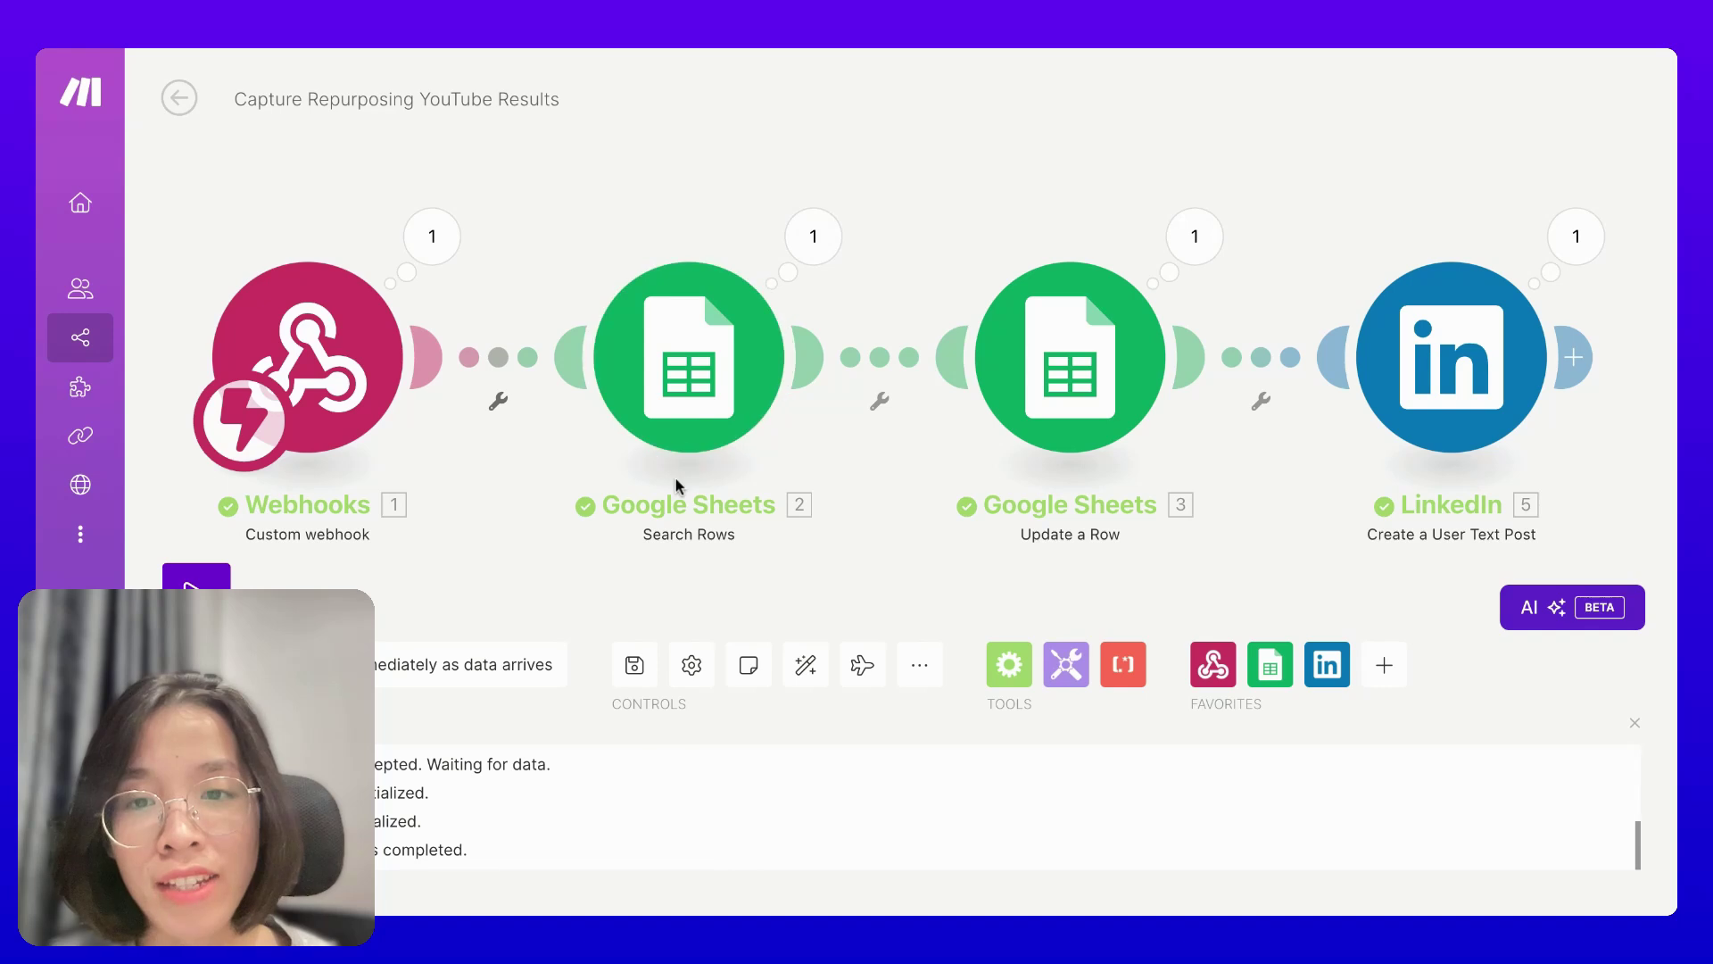
- Check the Search Rows output, then go to the MindPal YouTube Video List sheet
click(812, 237)
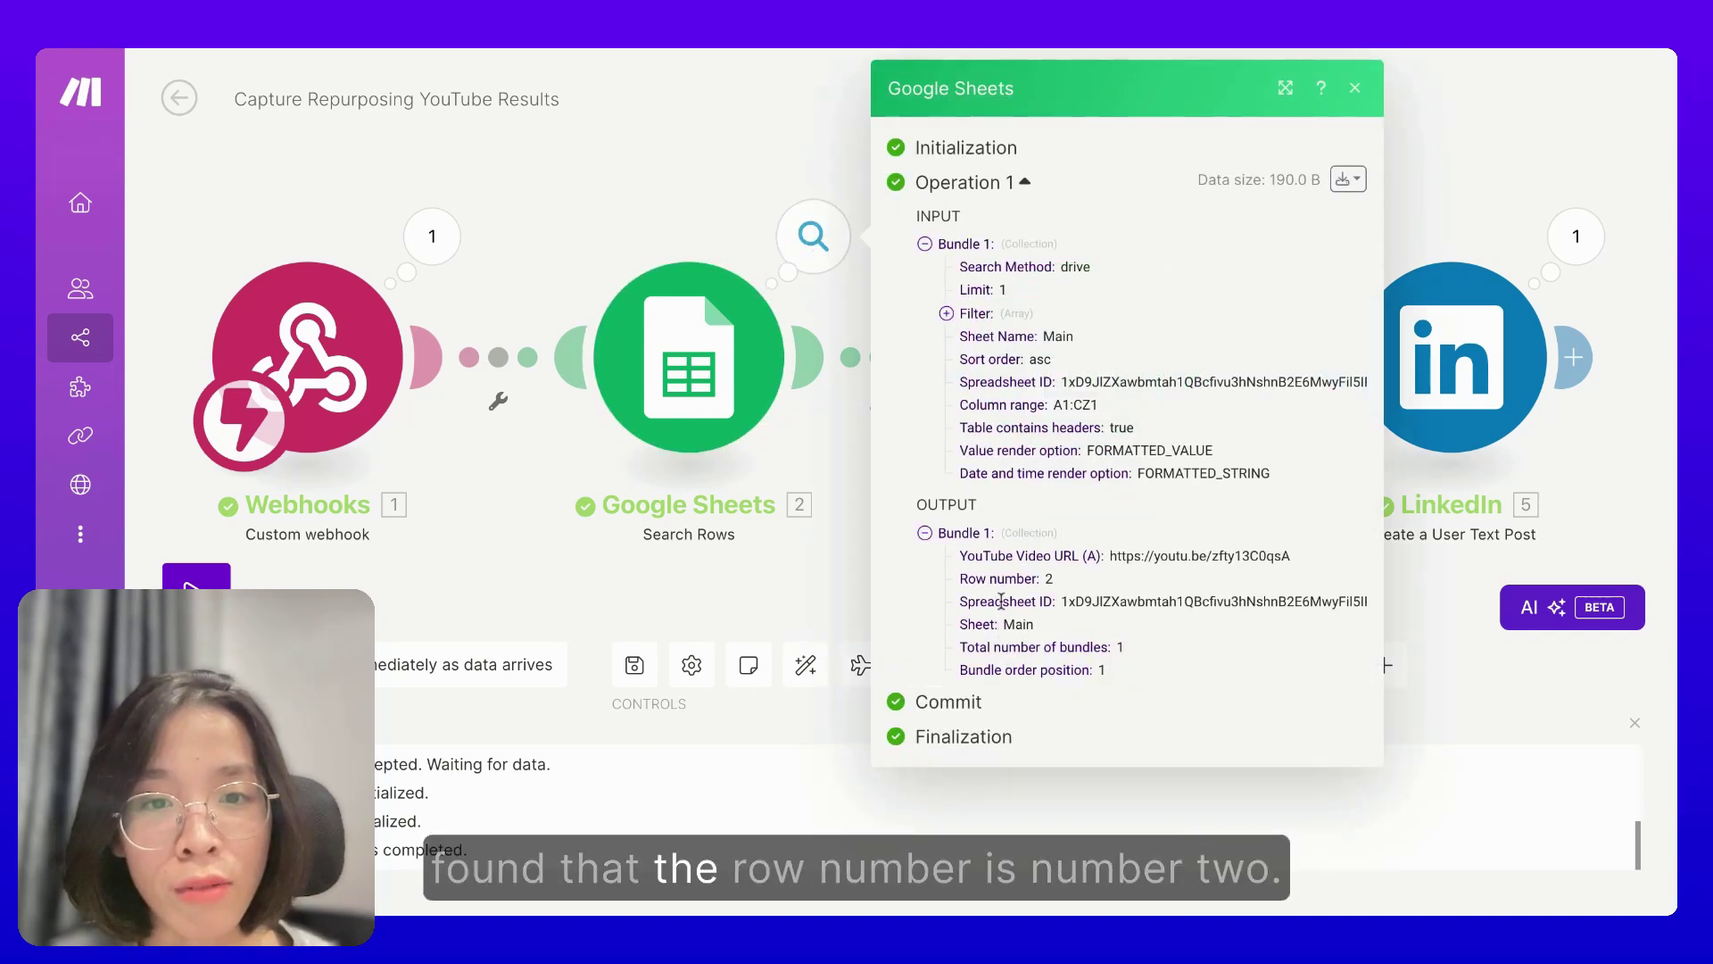
click(1355, 88)
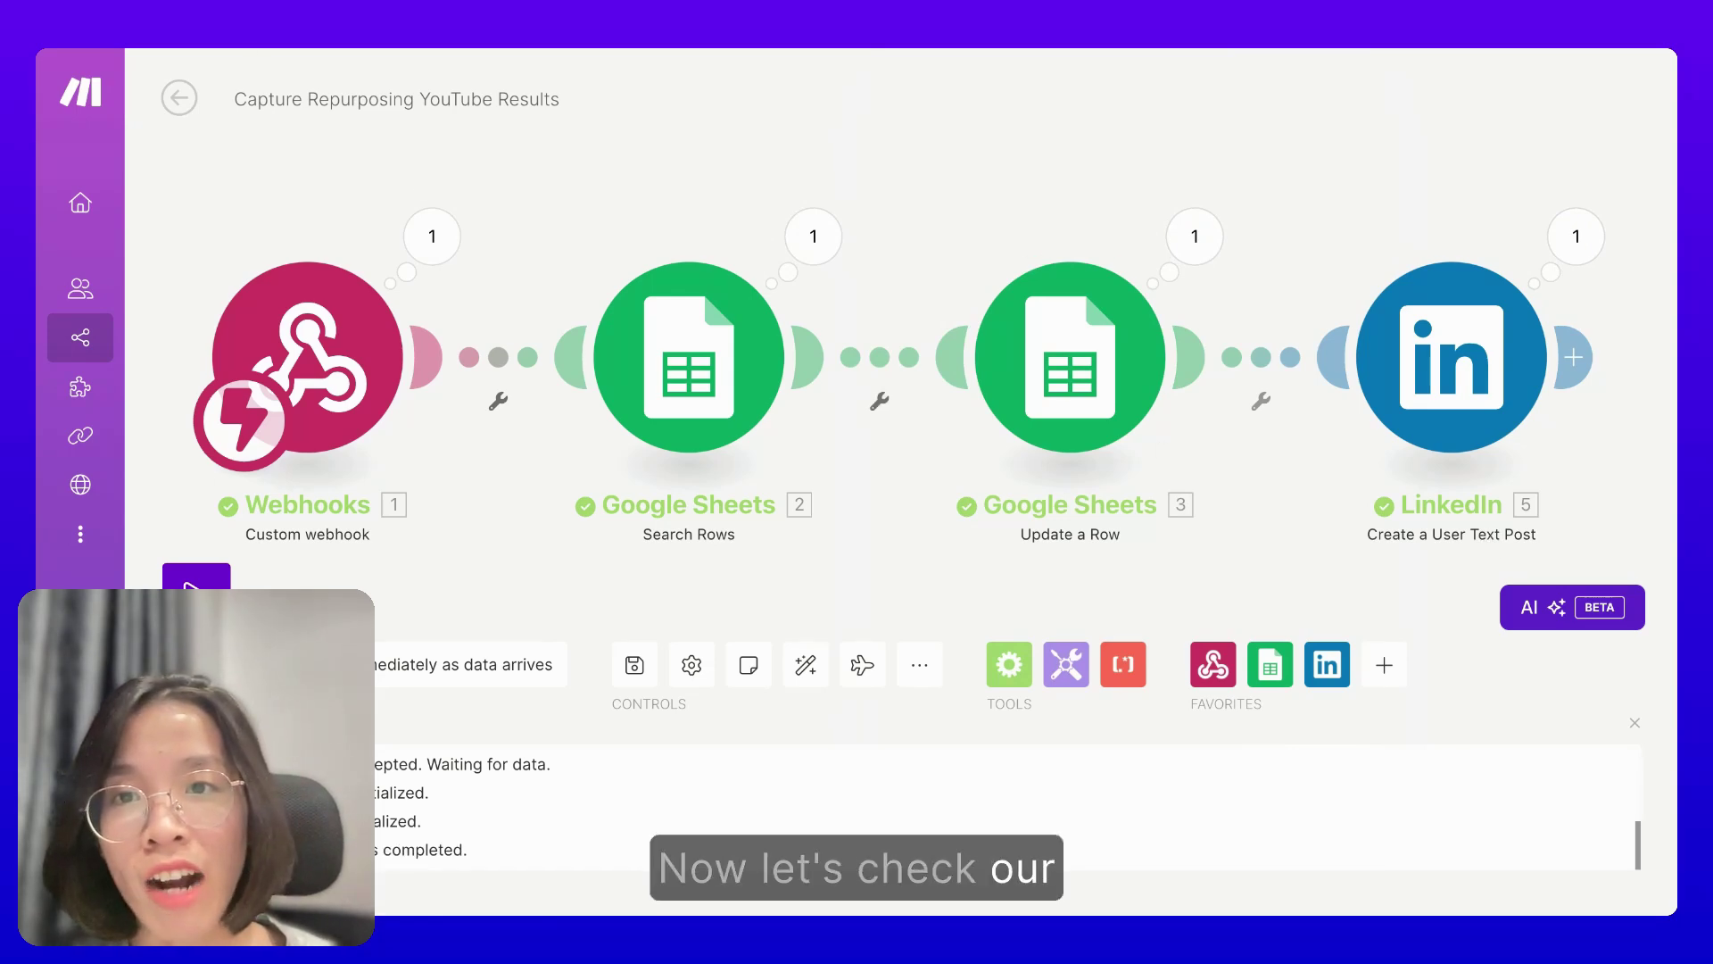
key(ctrl+Tab)
scroll(605, 380, down, 3)
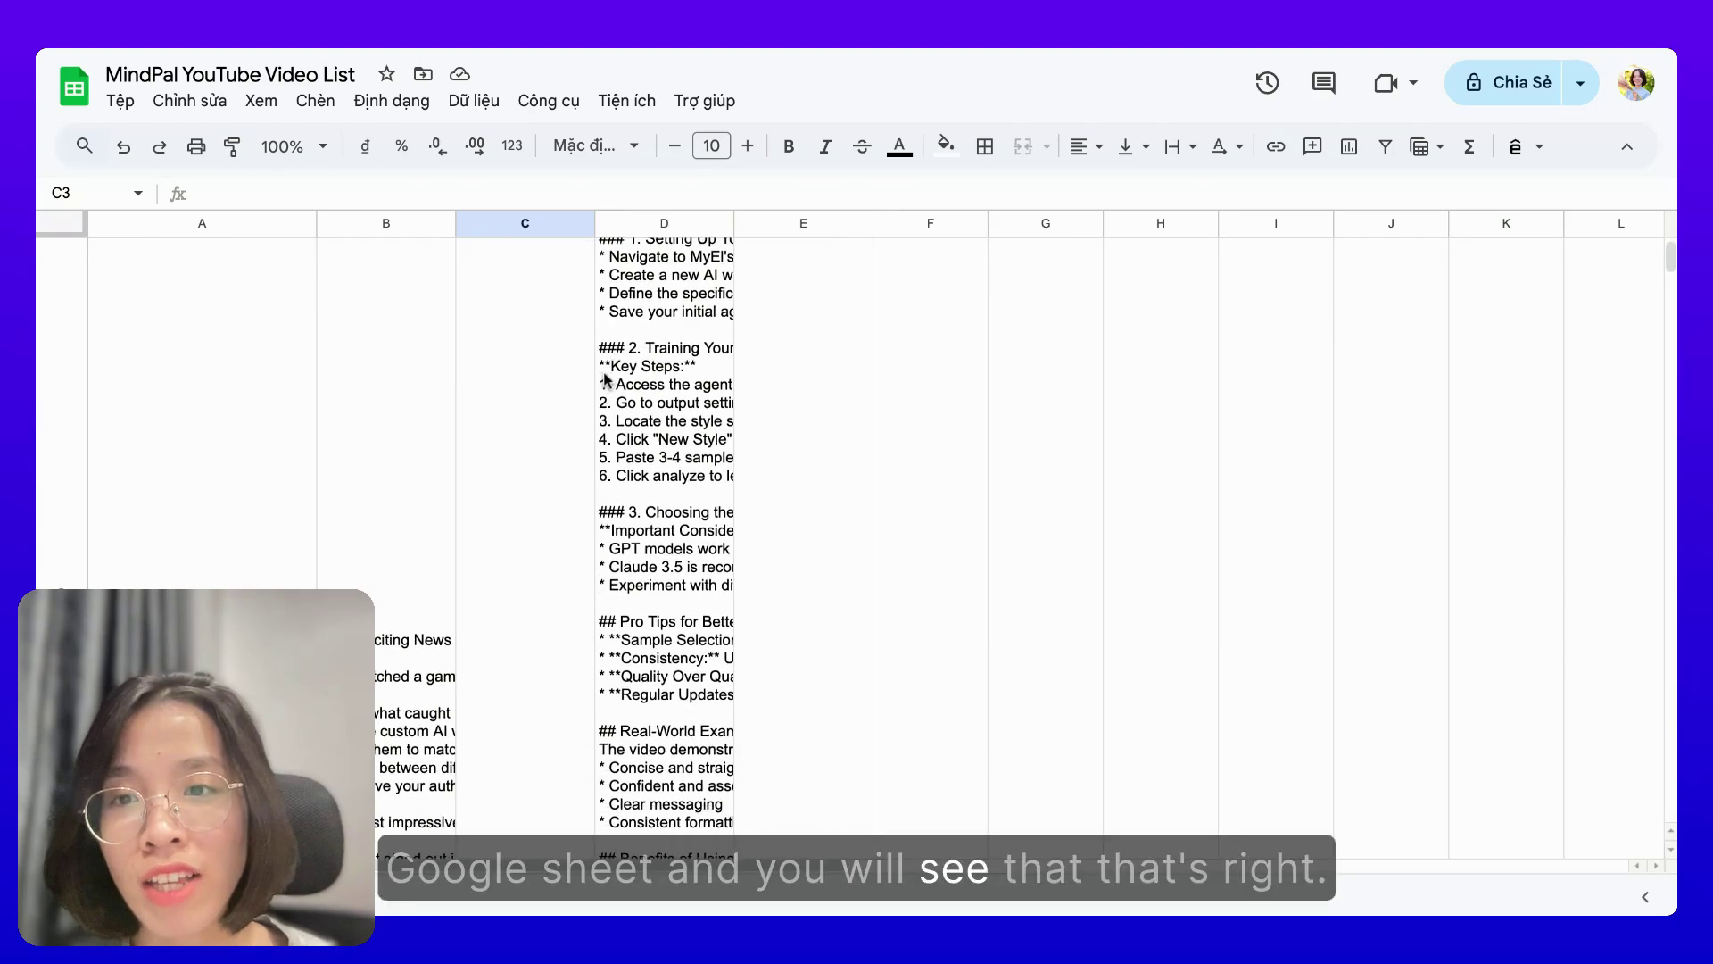
- Confirm cells B2:D2 hold the posts, then view the auto-published LinkedIn post
scroll(605, 380, down, 5)
scroll(605, 381, up, 10)
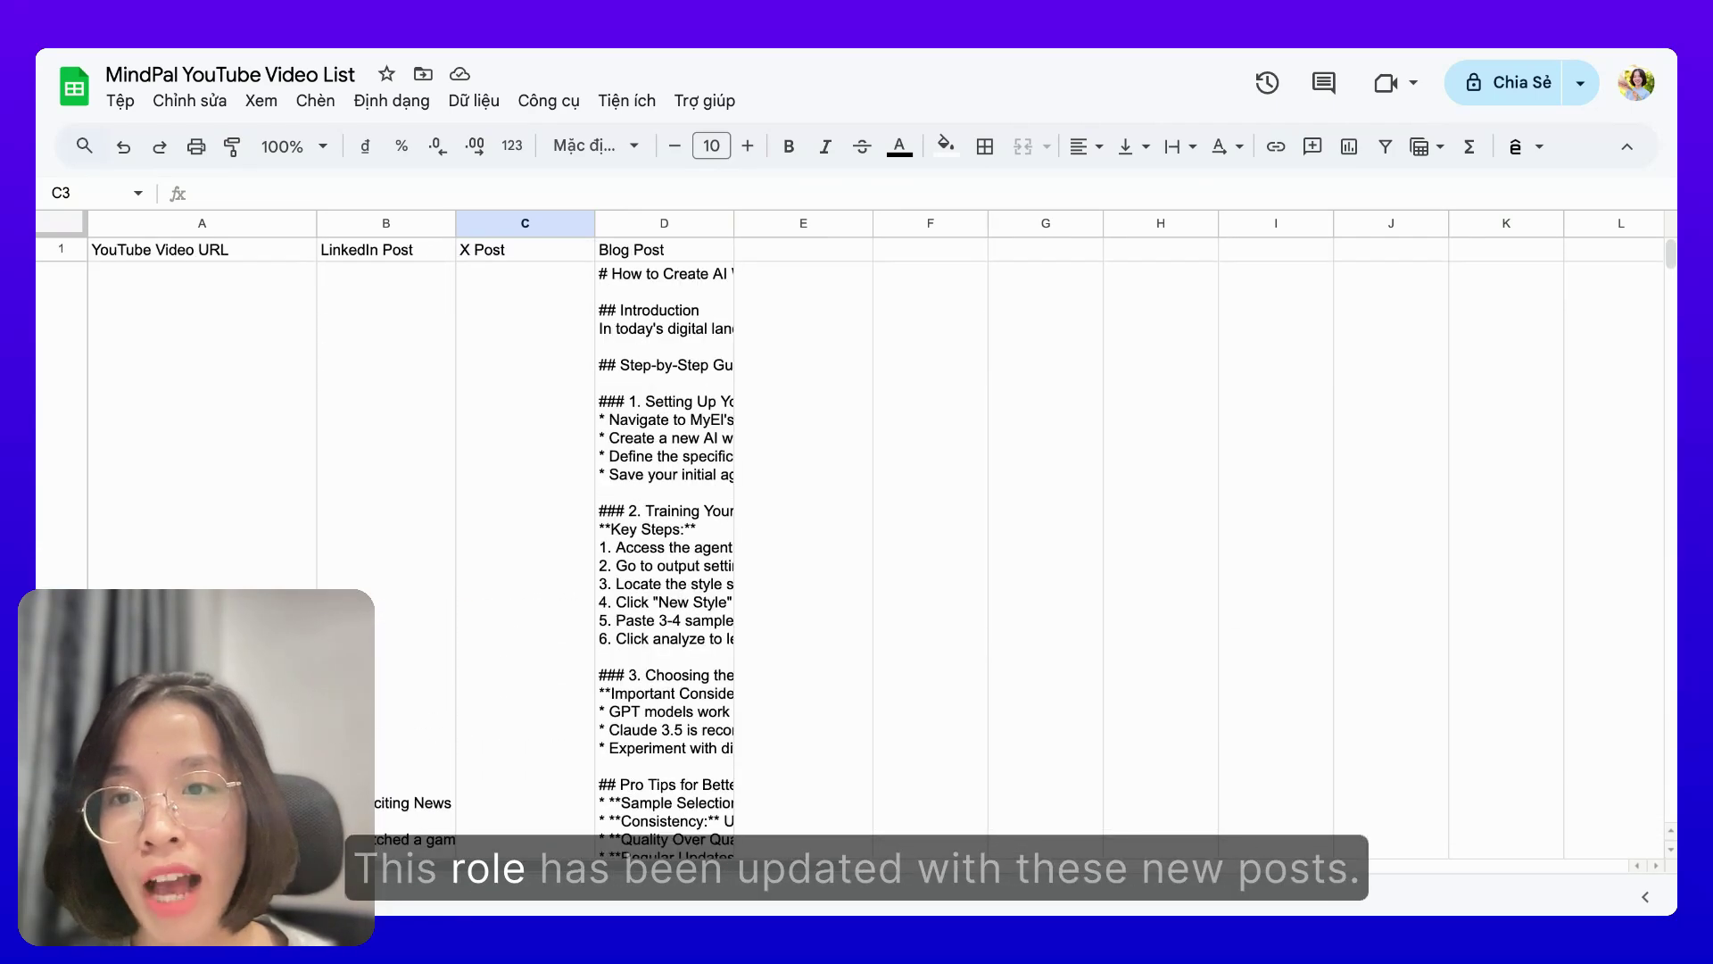
drag(360, 311, 673, 335)
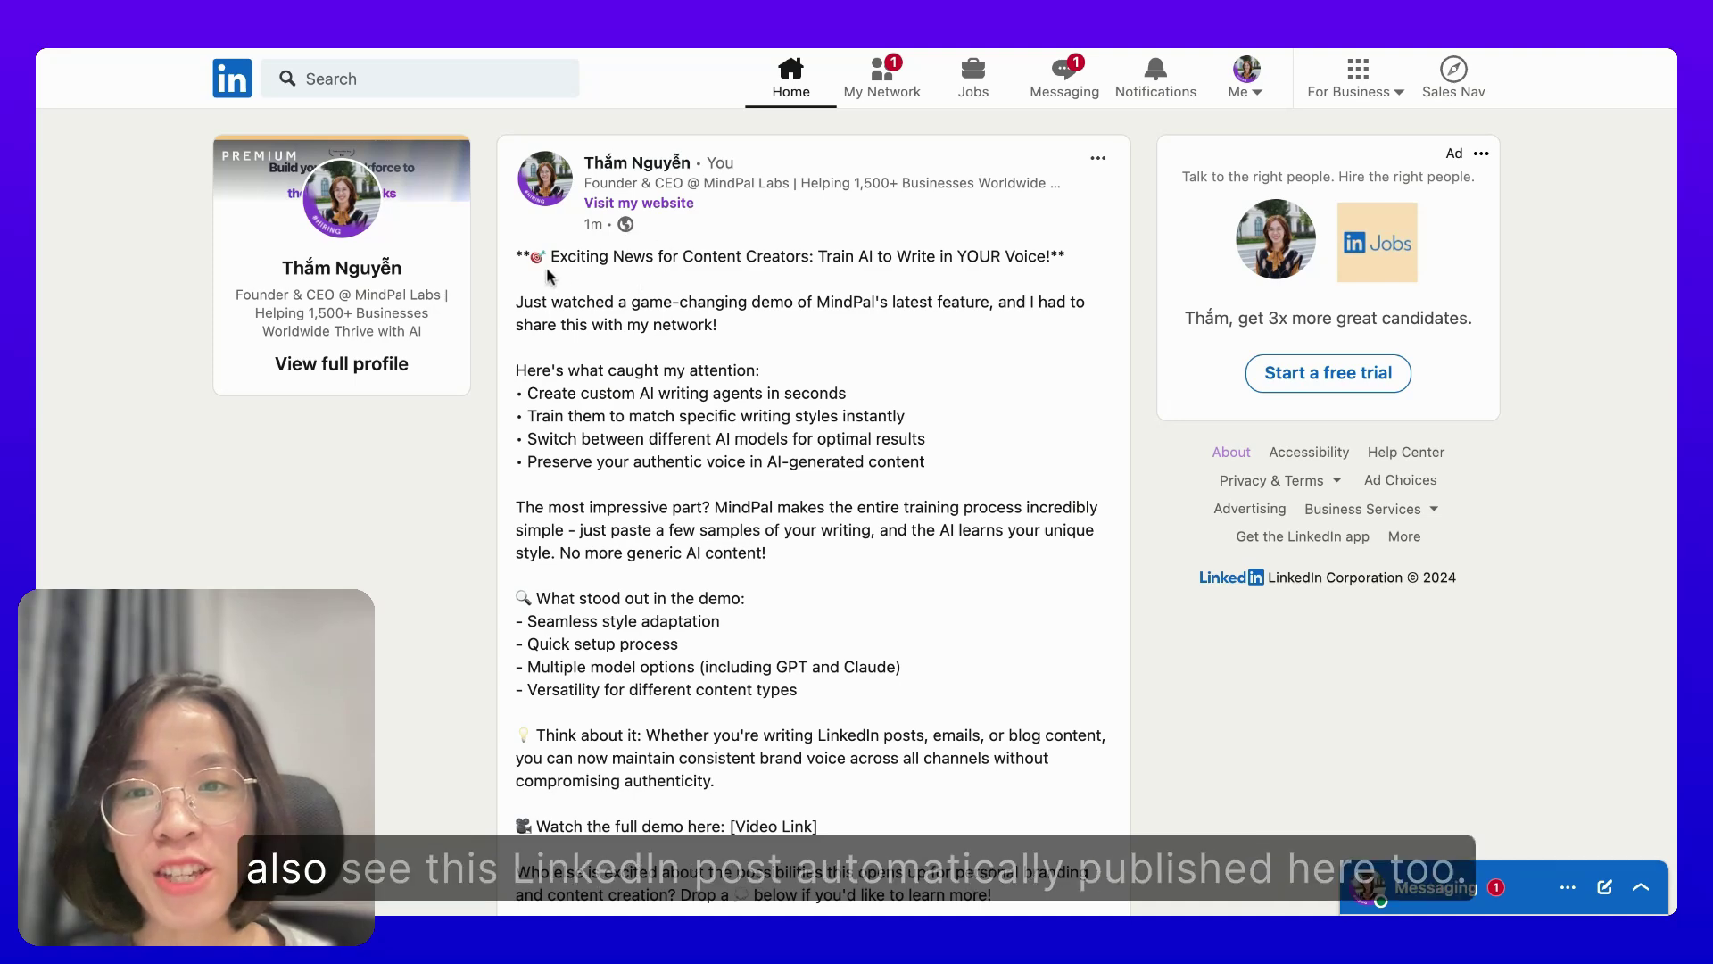
drag(506, 258, 819, 571)
click(820, 571)
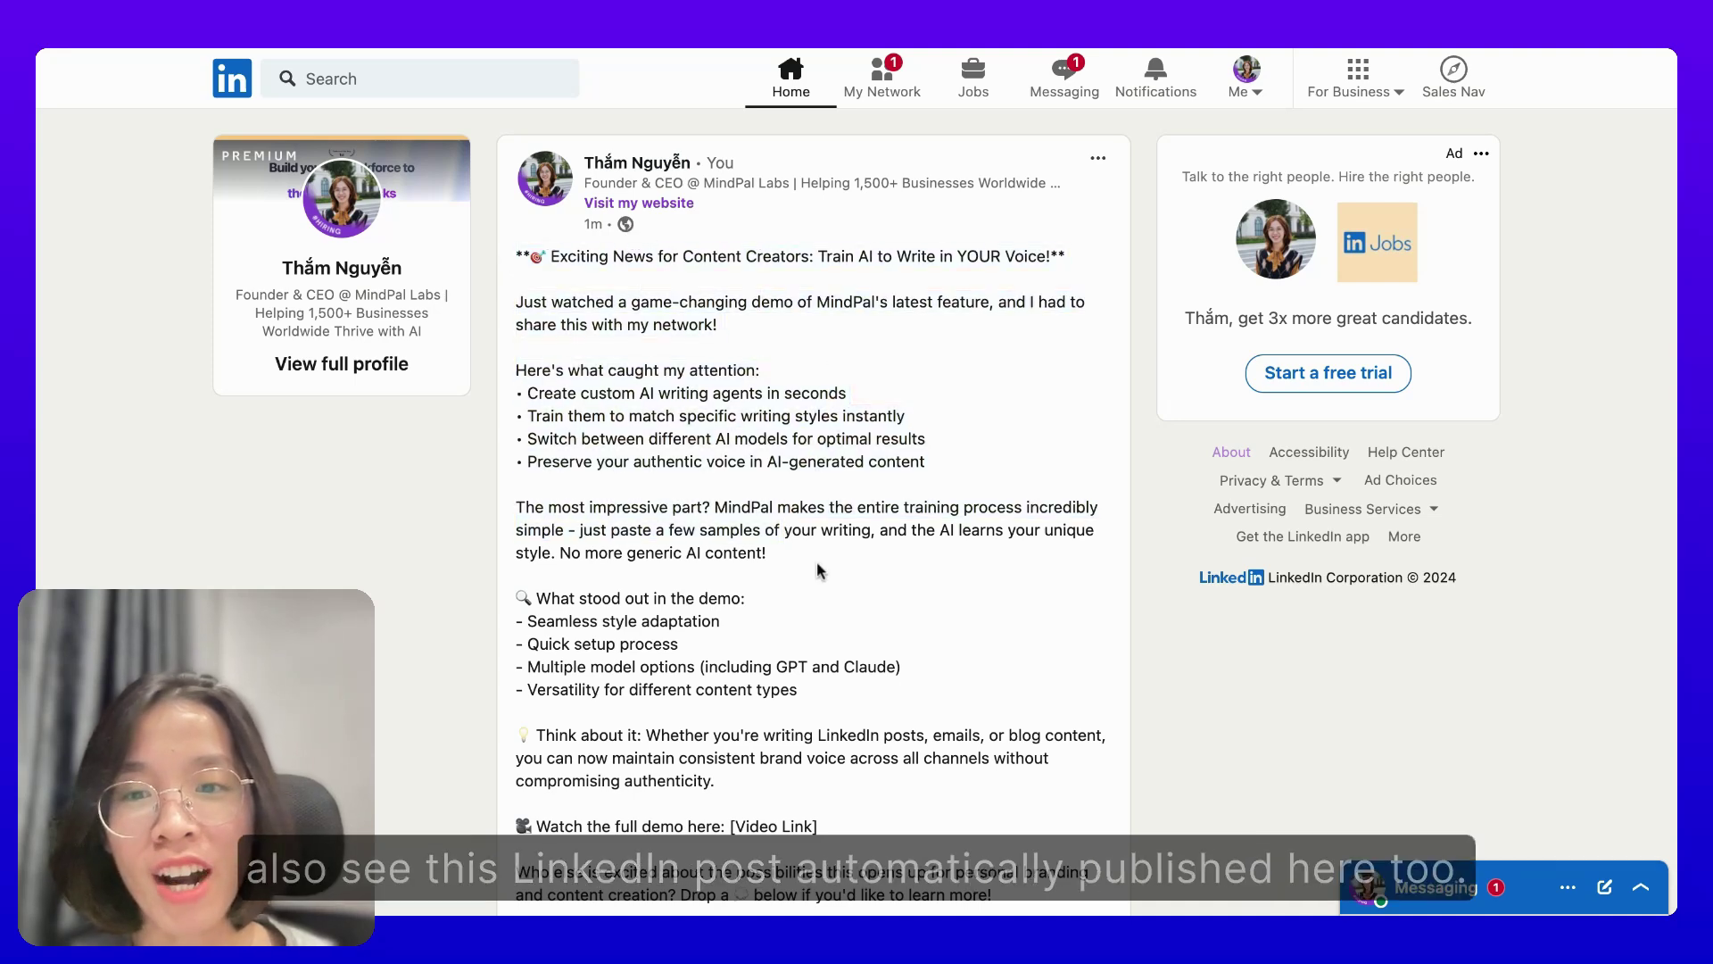